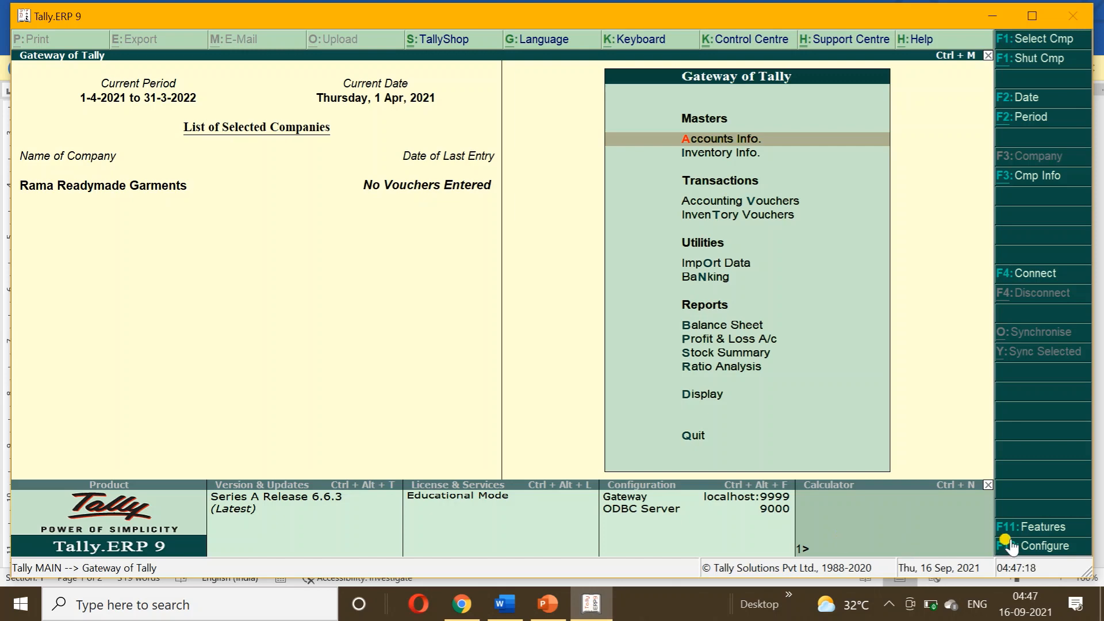
Enable GST under Statutory & Taxation features and accept Delhi as the company's state.
click(1031, 527)
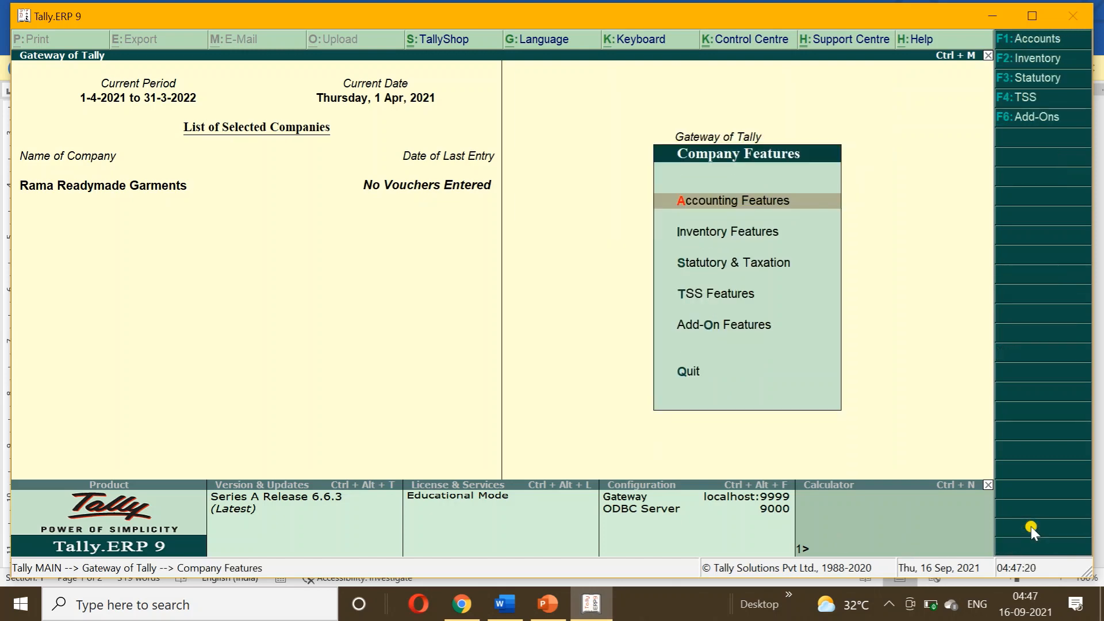
key(Down)
key(Down)
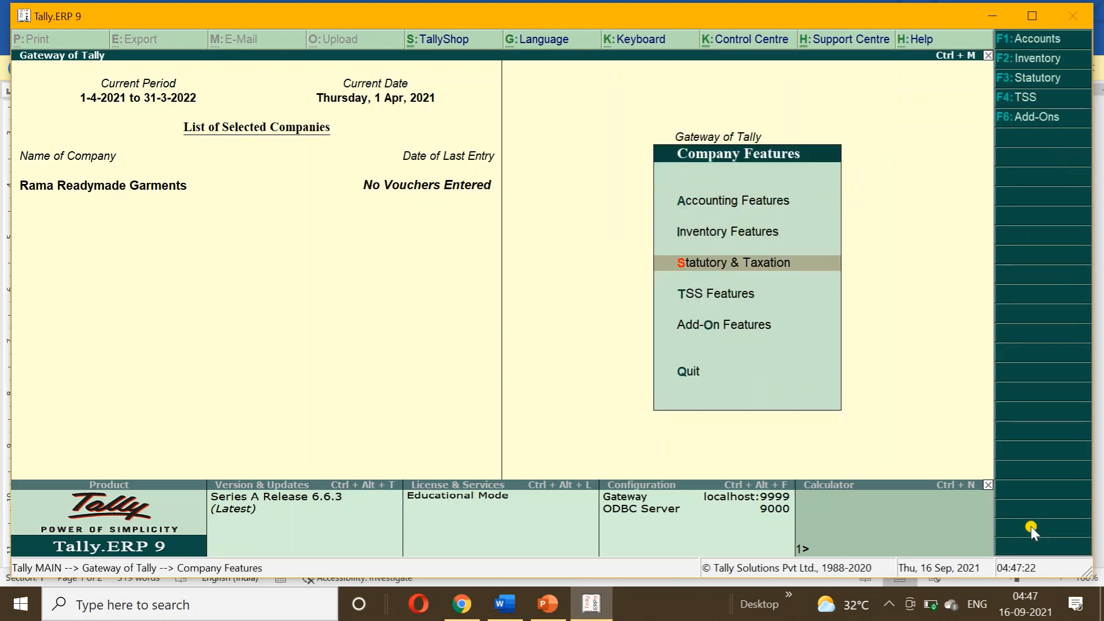
key(Return)
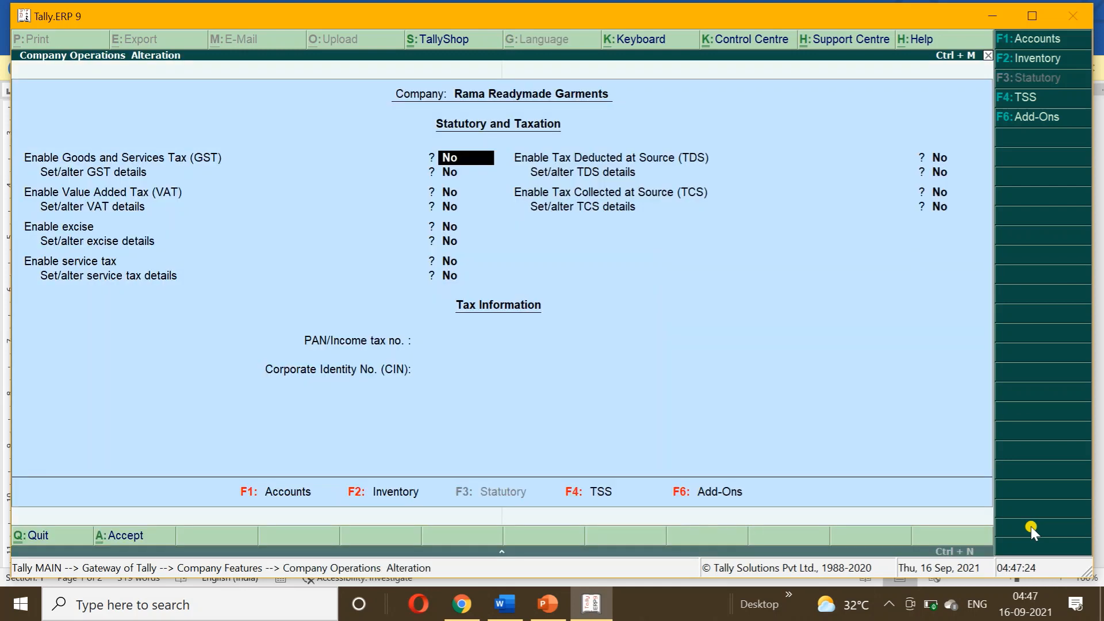
key(y)
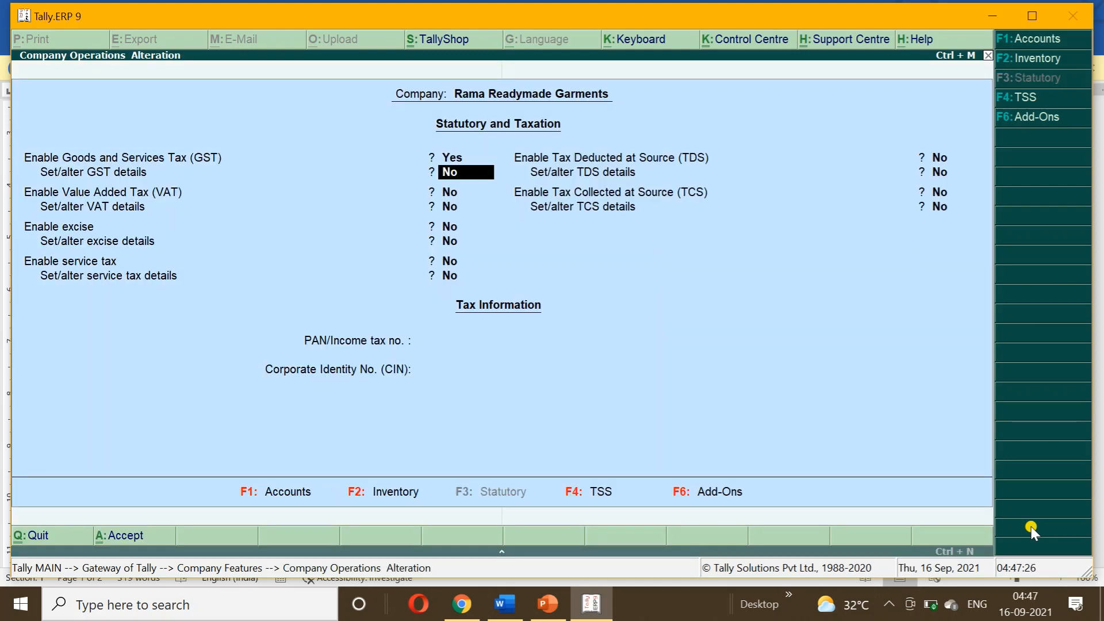
key(y)
key(Return)
key(Return)
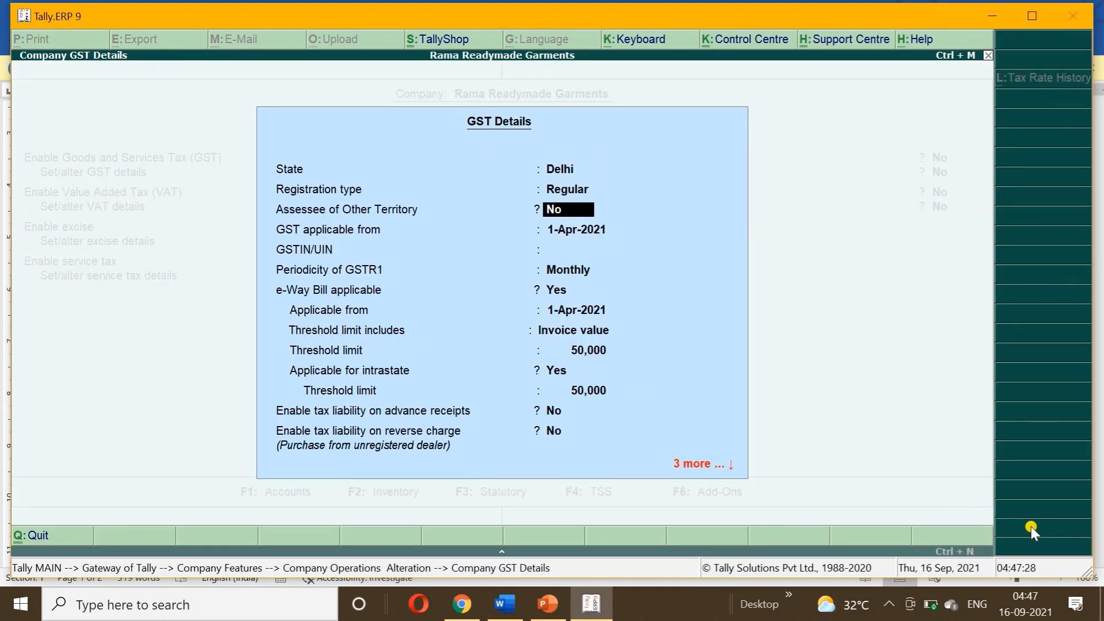
key(Return)
key(Return)
Enter the company's GSTIN from the notes, set e-Way Bill to No, and accept the GST settings.
text(07)
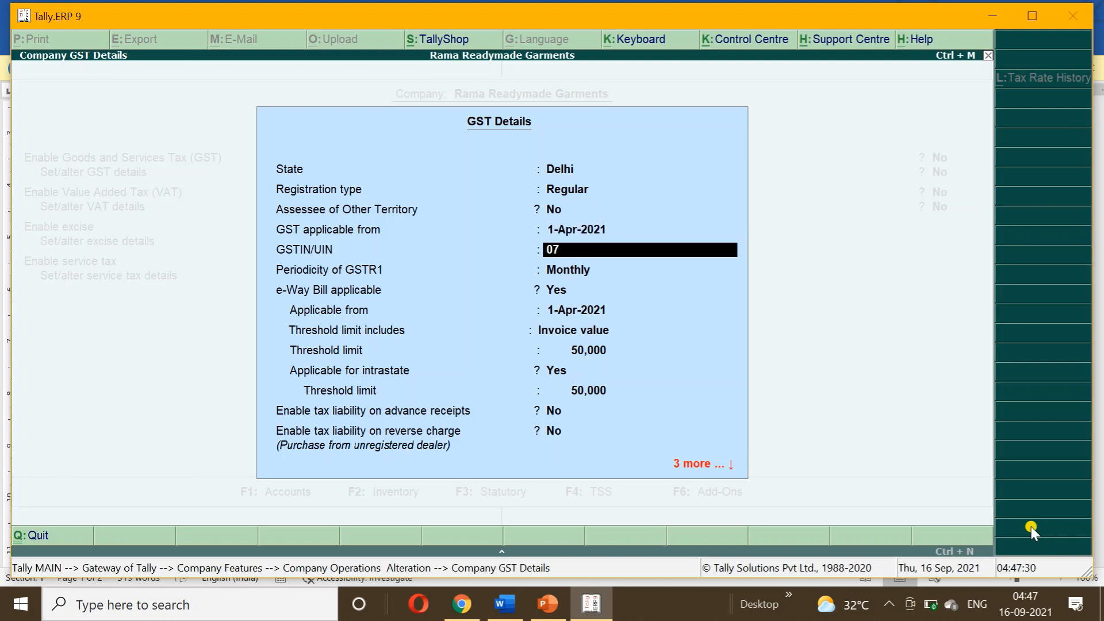
click(504, 604)
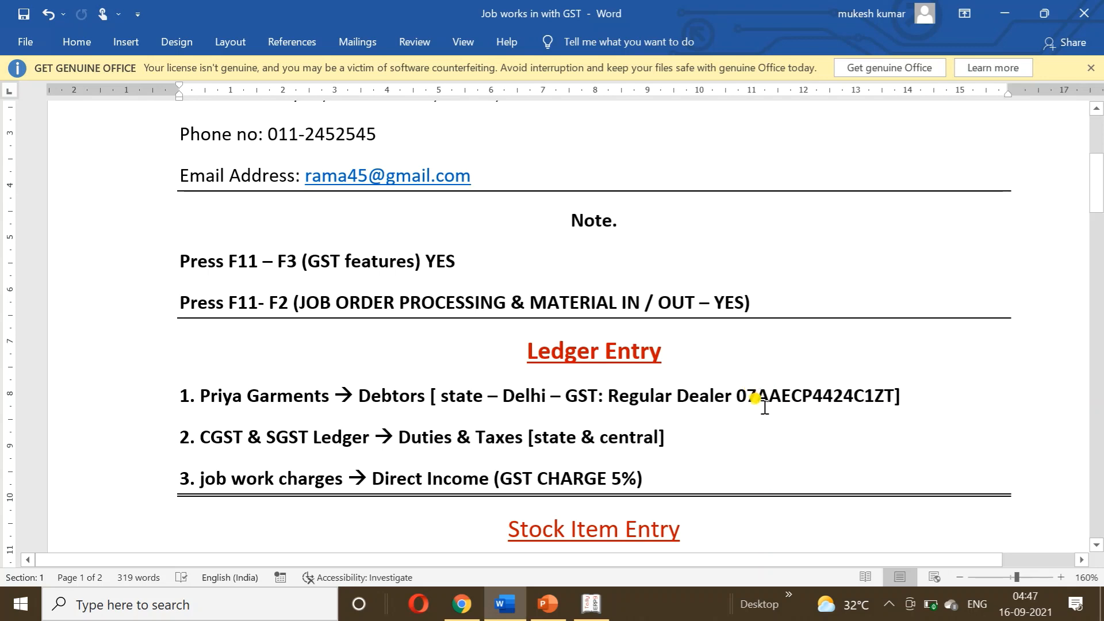
click(589, 604)
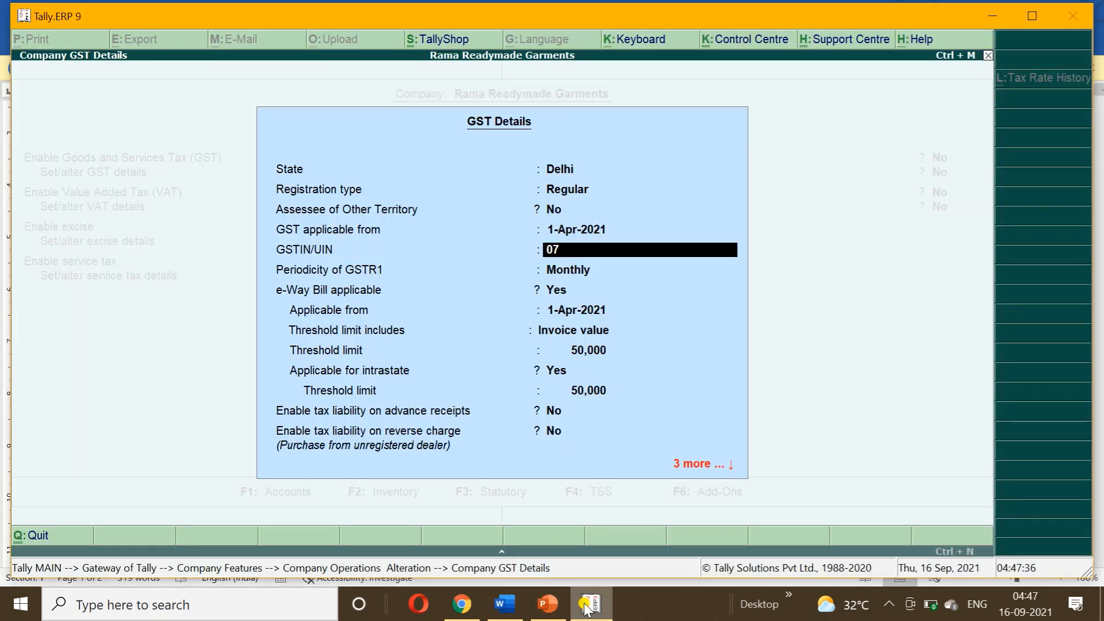
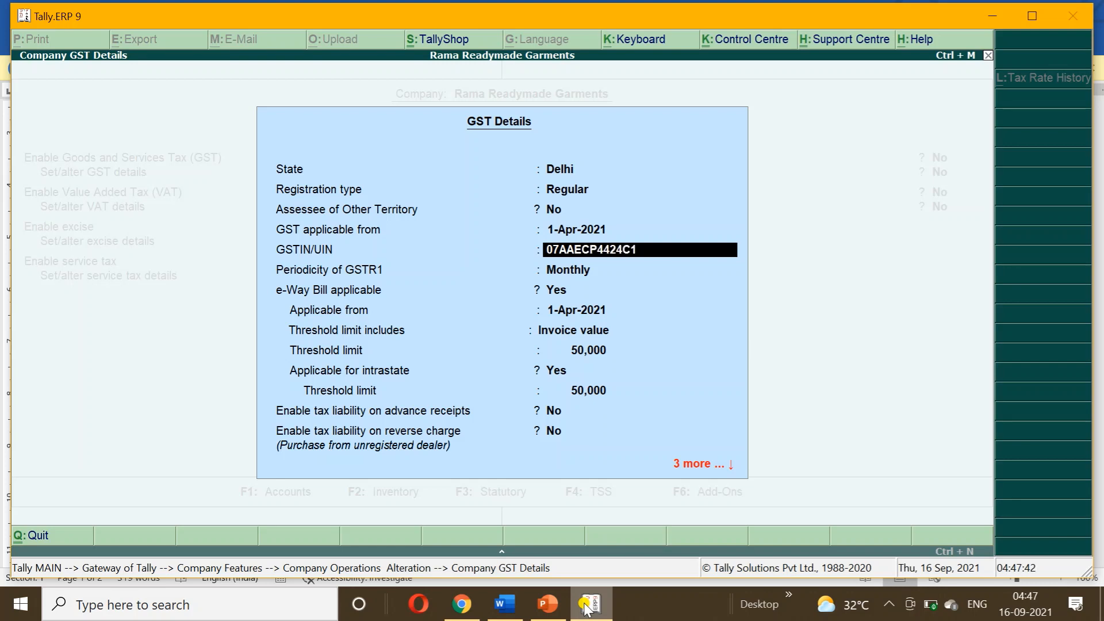
key(Return)
key(Return)
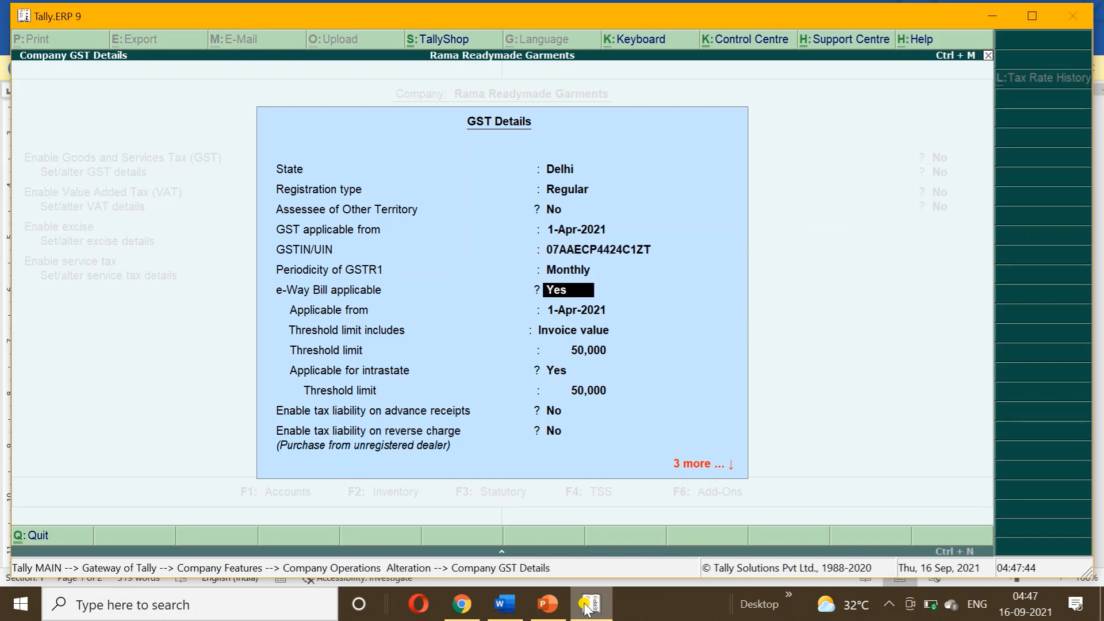
text(n)
key(Return)
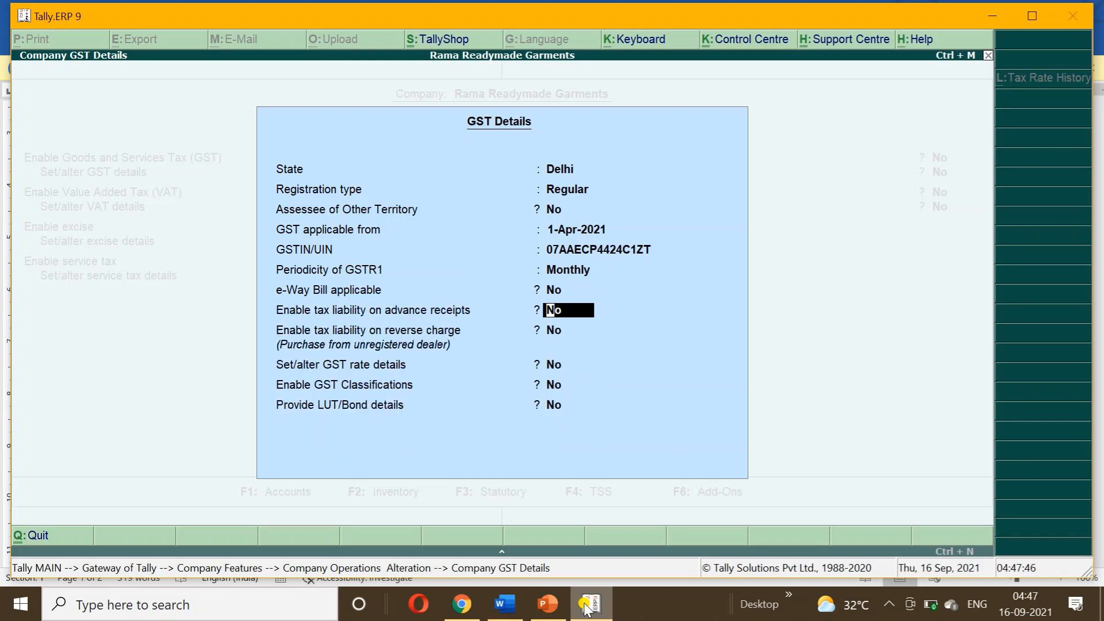
key(ctrl+a)
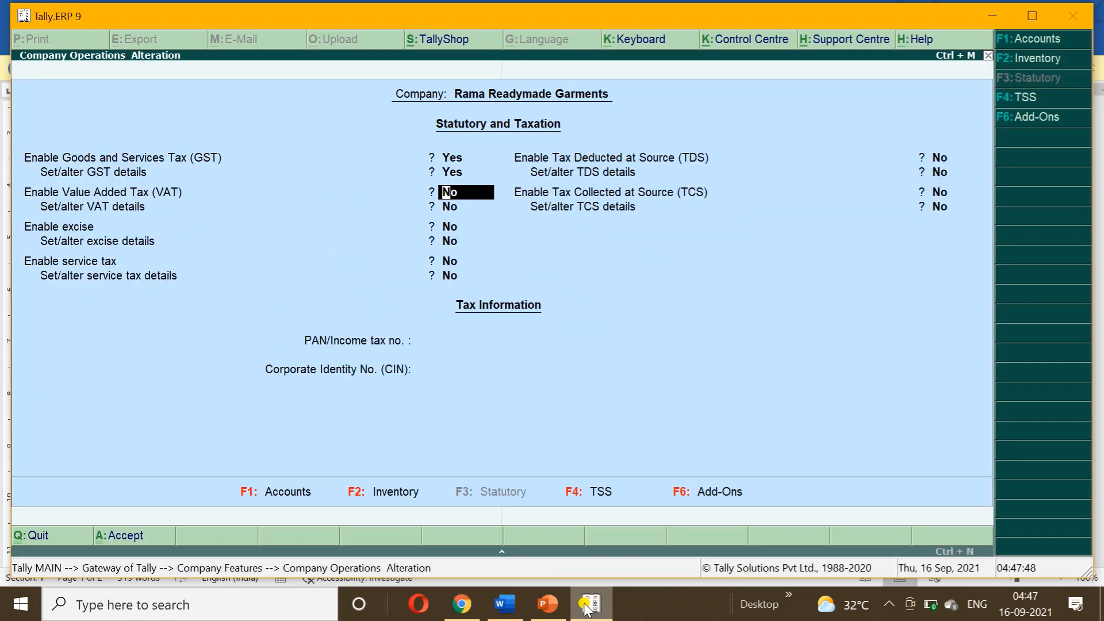
key(ctrl+a)
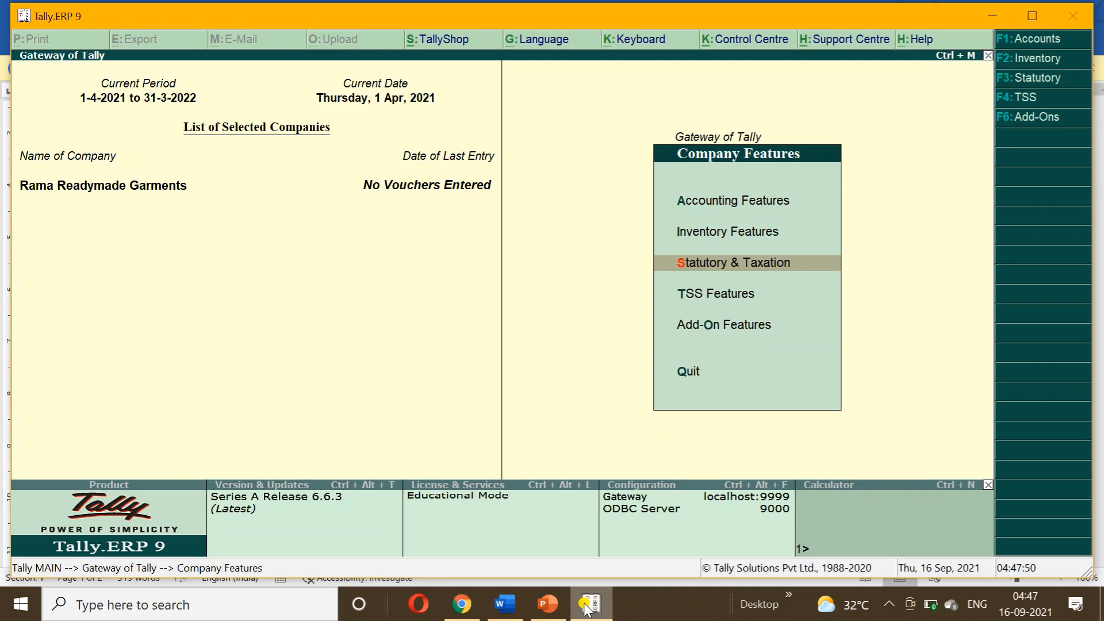
Set Enable job order processing to Yes in Inventory Features and return to Gateway of Tally.
key(Up)
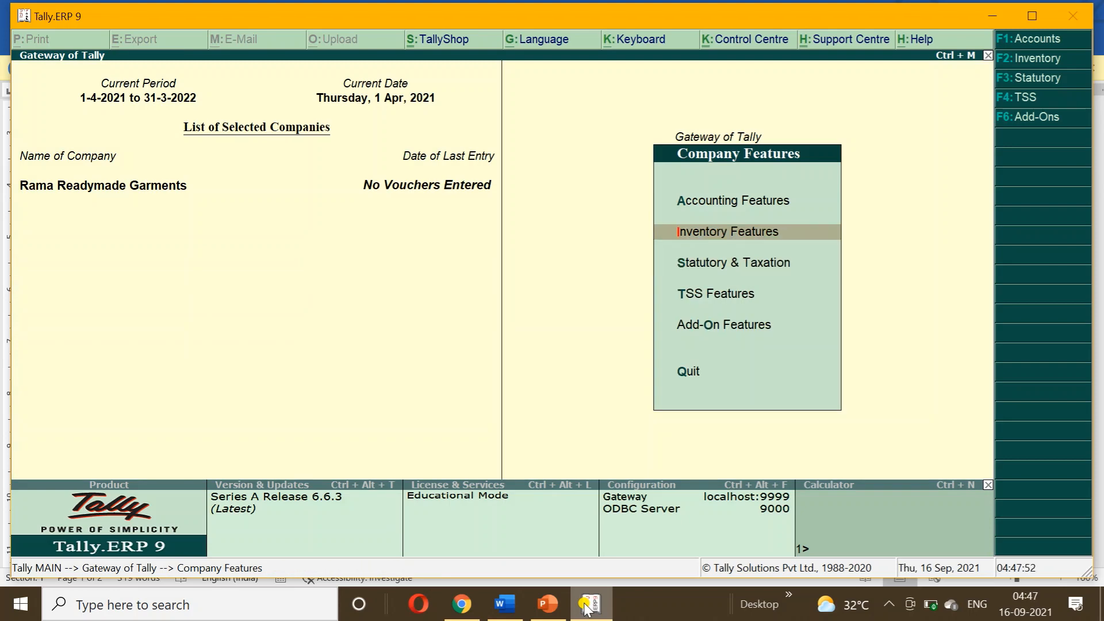
key(Return)
key(Return)
key(Return)
key(Return)
key(Return)
key(Return)
key(Return)
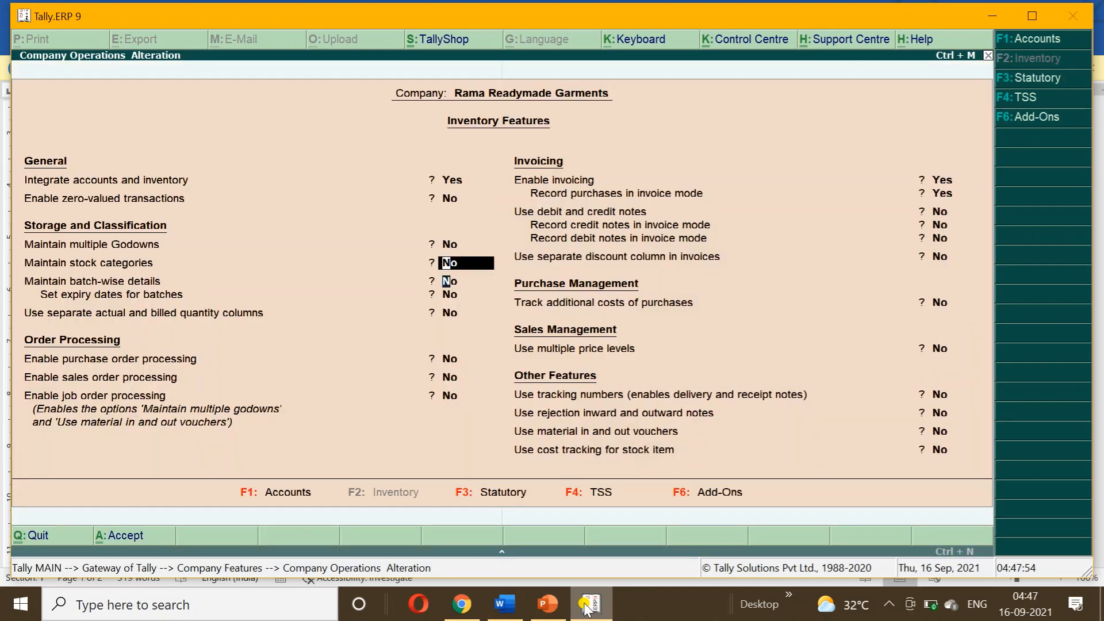
key(Return)
key(Return)
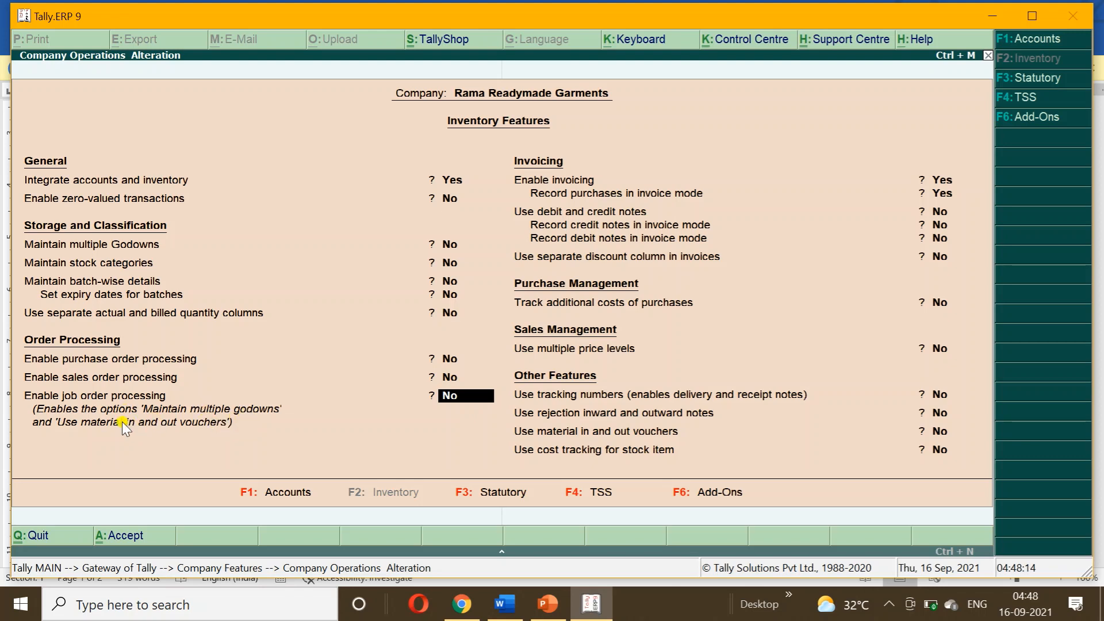
text(y)
key(Return)
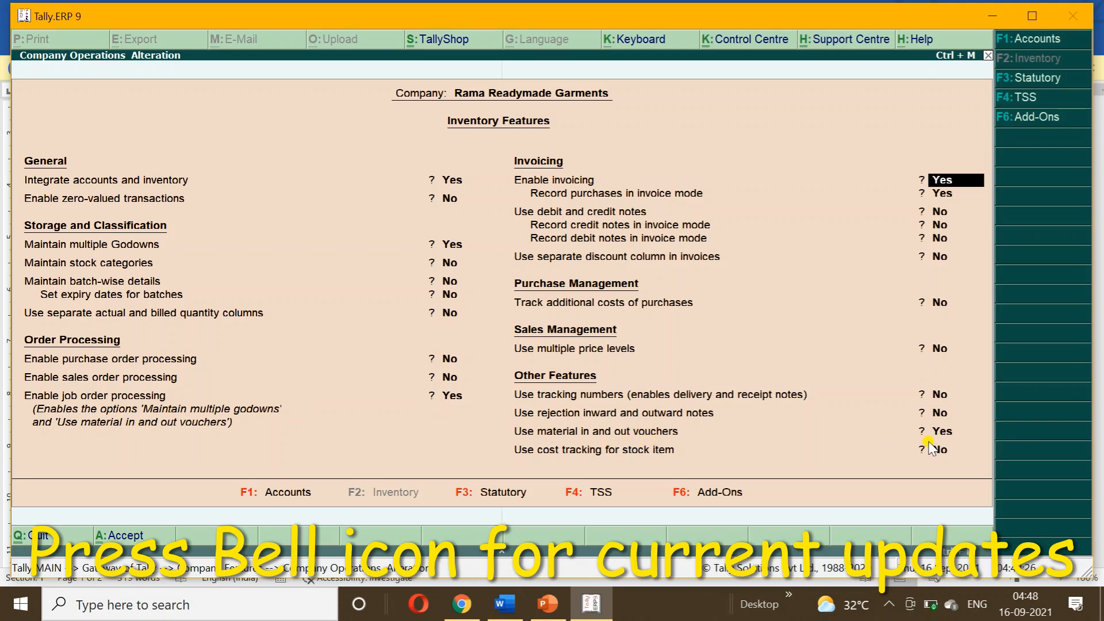
key(ctrl+a)
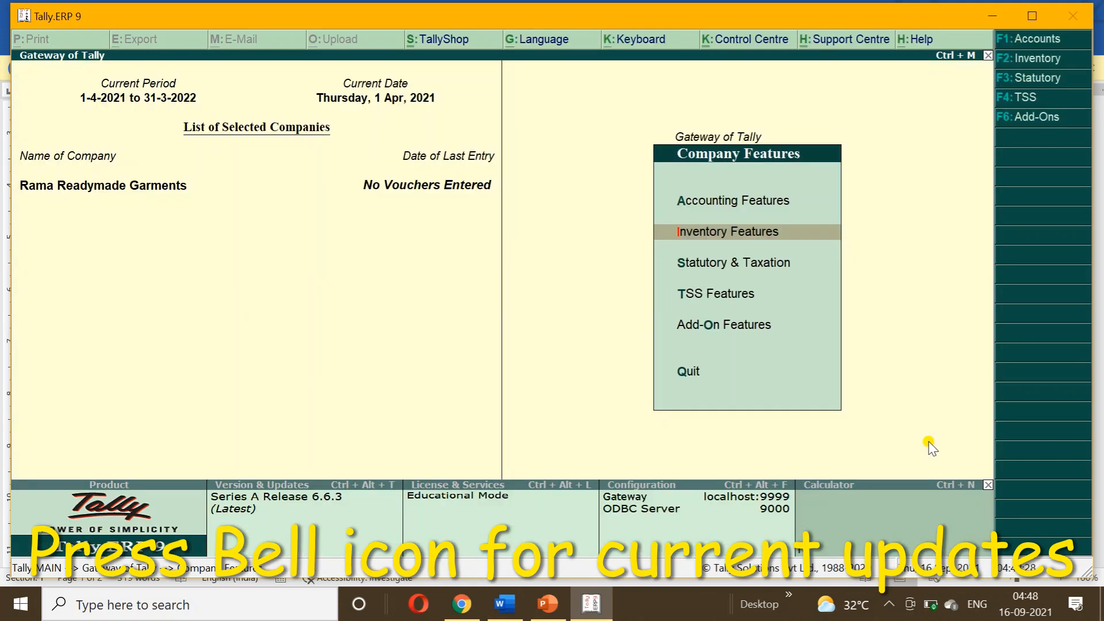
key(Escape)
key(Escape)
key(Escape)
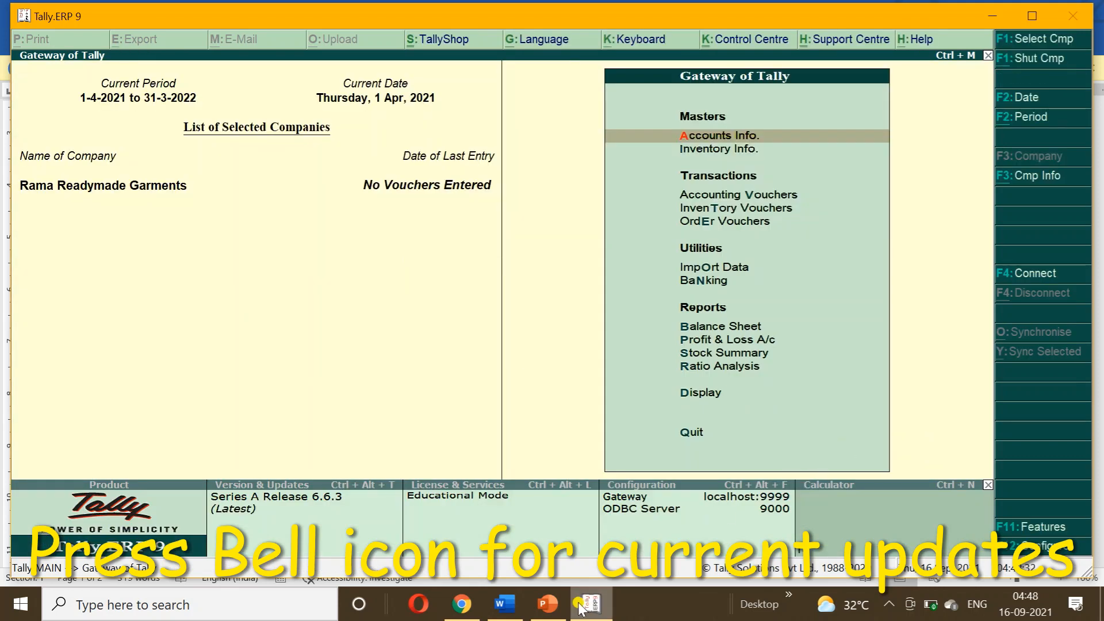
Review the Job Work in Order slides in PowerPoint, then open Tally's Accounts Info menu.
click(539, 610)
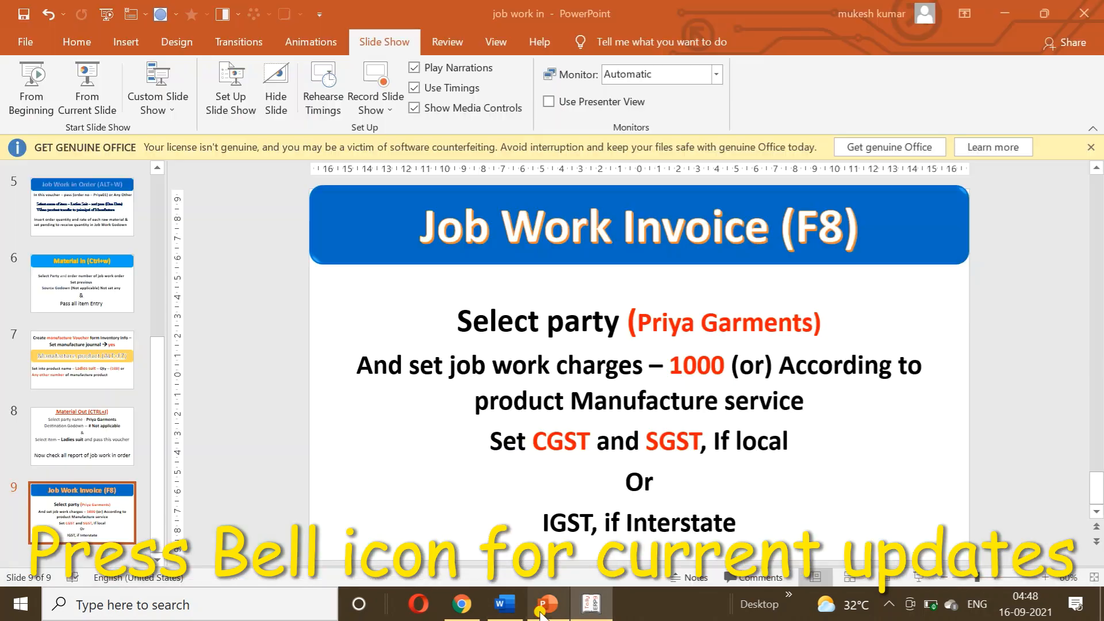
click(71, 227)
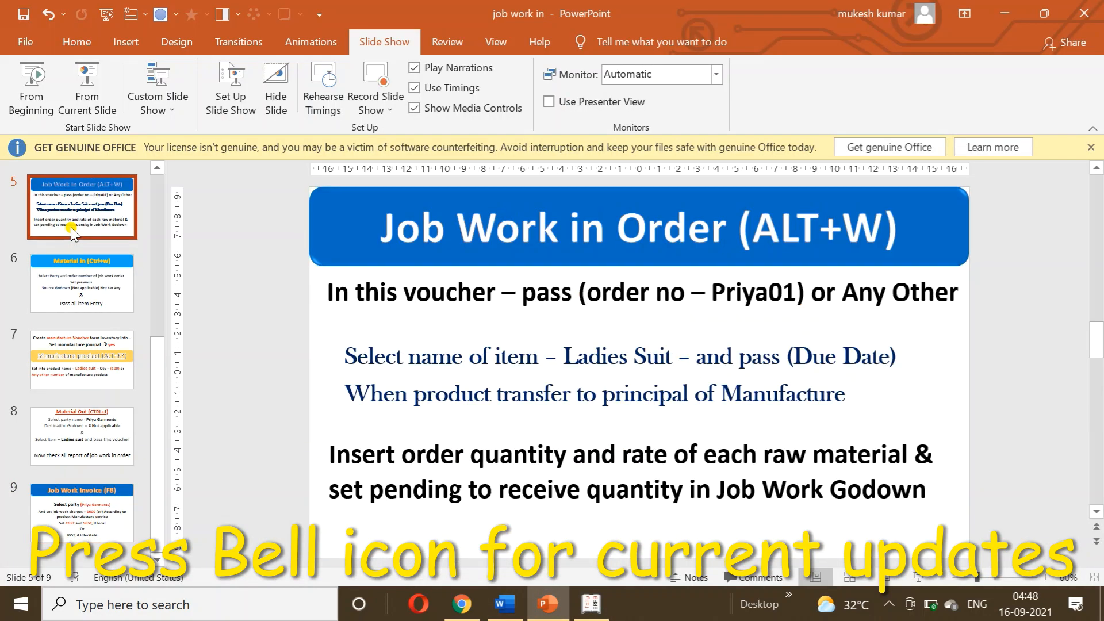
key(Up)
key(Up)
key(Up)
key(Down)
key(Down)
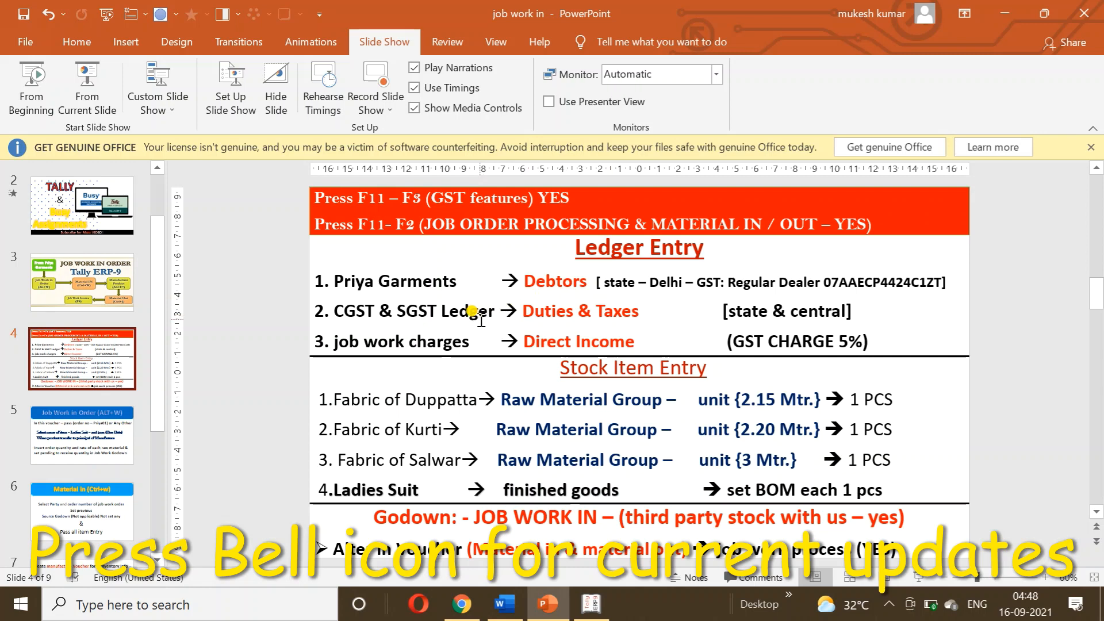
click(601, 608)
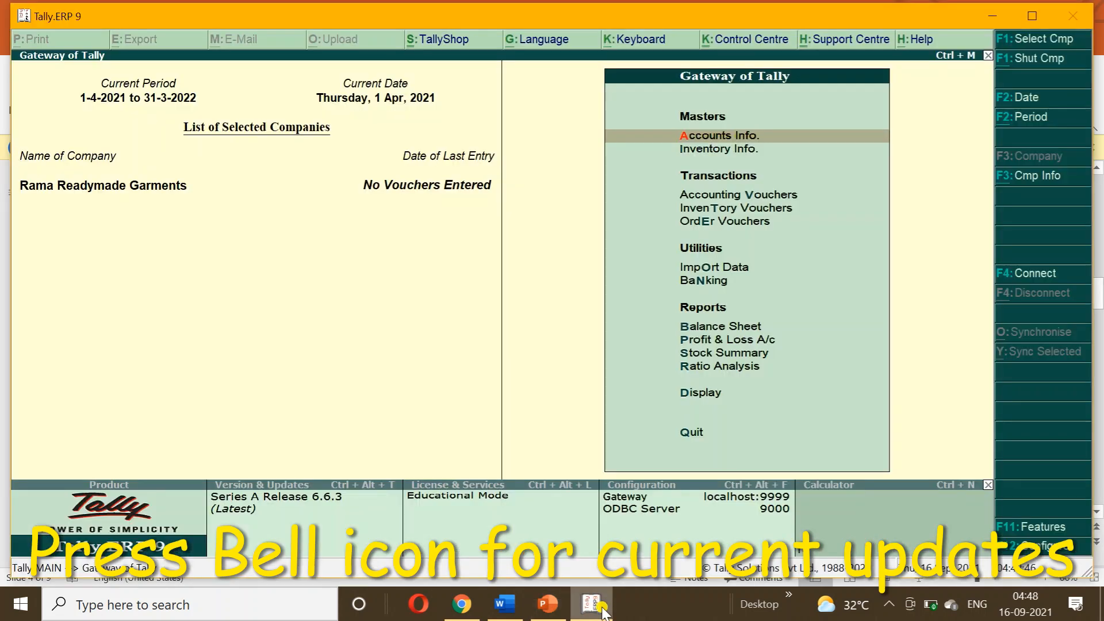
key(Return)
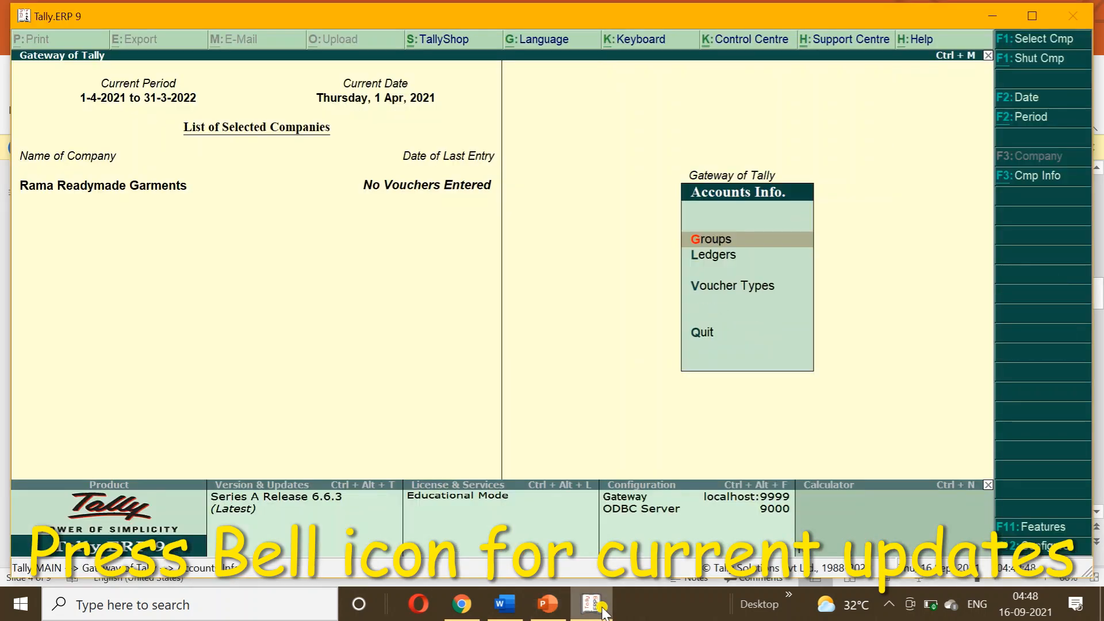
Create a PRIYA GARMENTS ledger under Sundry Debtors and enter the customer's GSTIN.
key(Down)
key(Return)
key(Return)
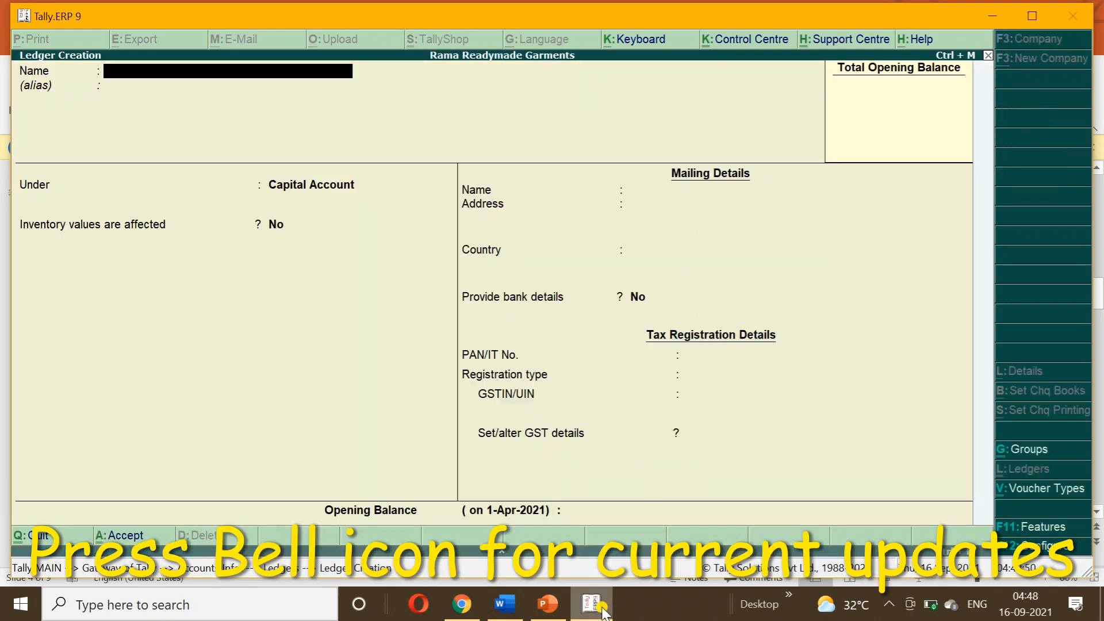
text(PRIYA GARMENTS)
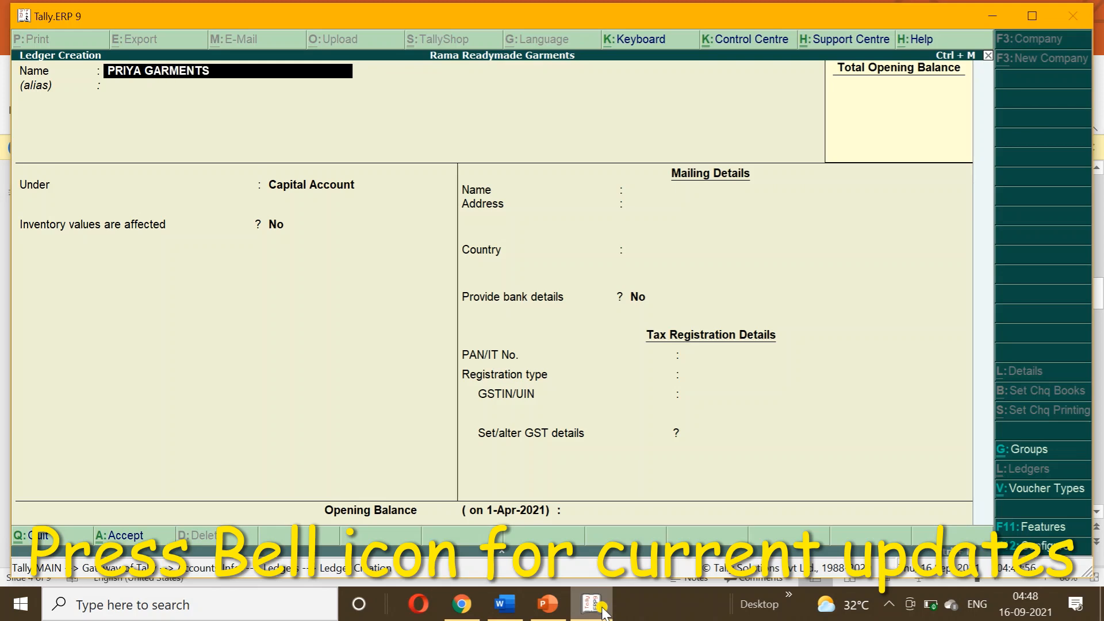
key(Return)
text(SU)
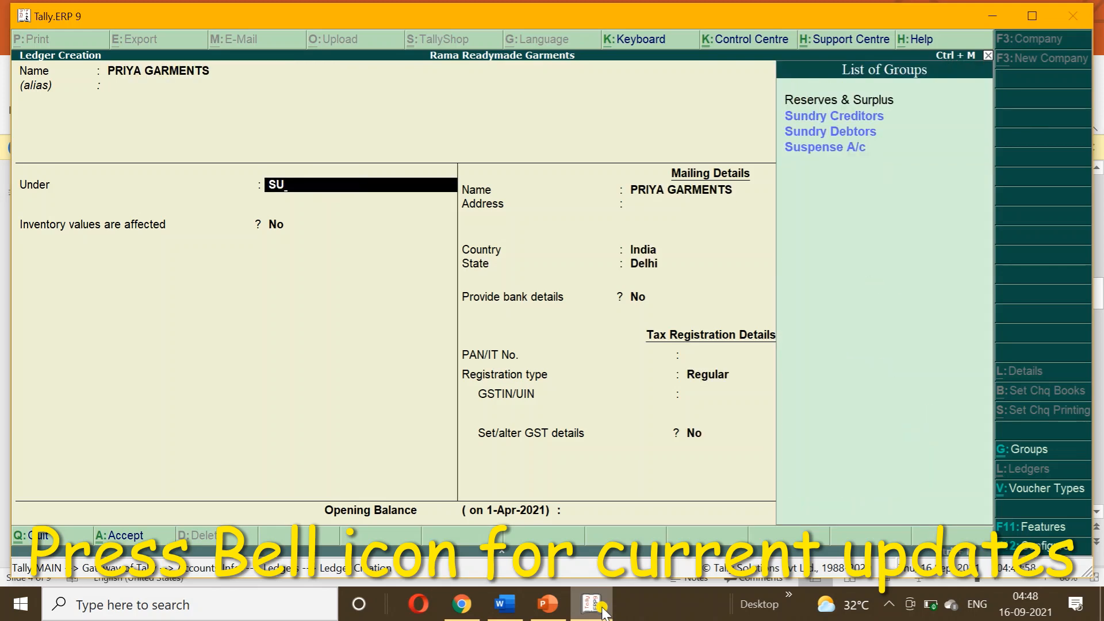
key(Down)
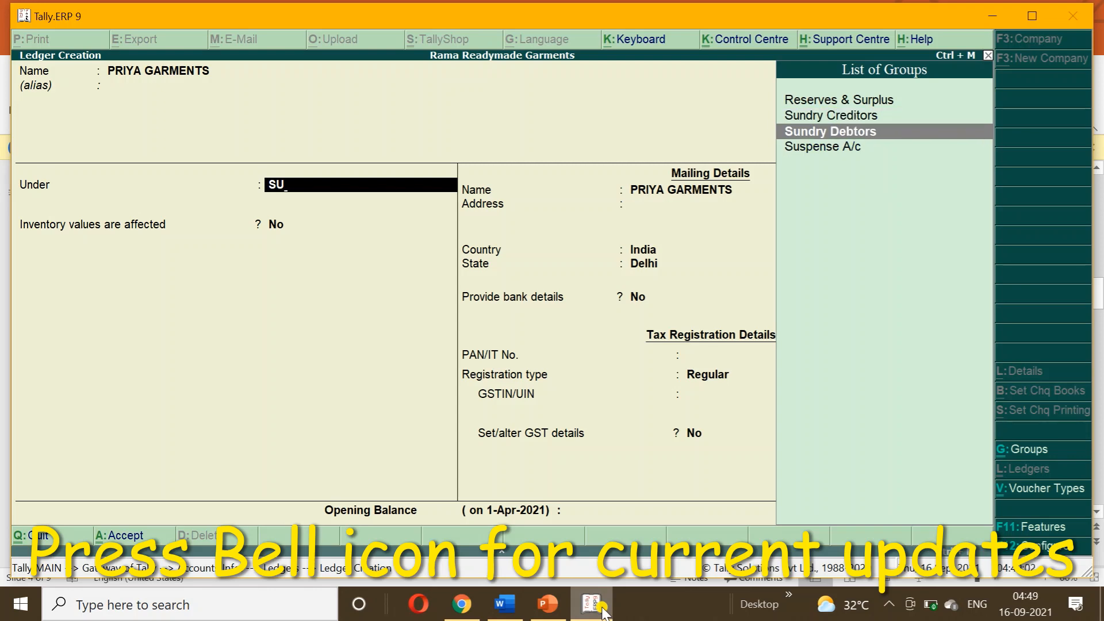
key(Return)
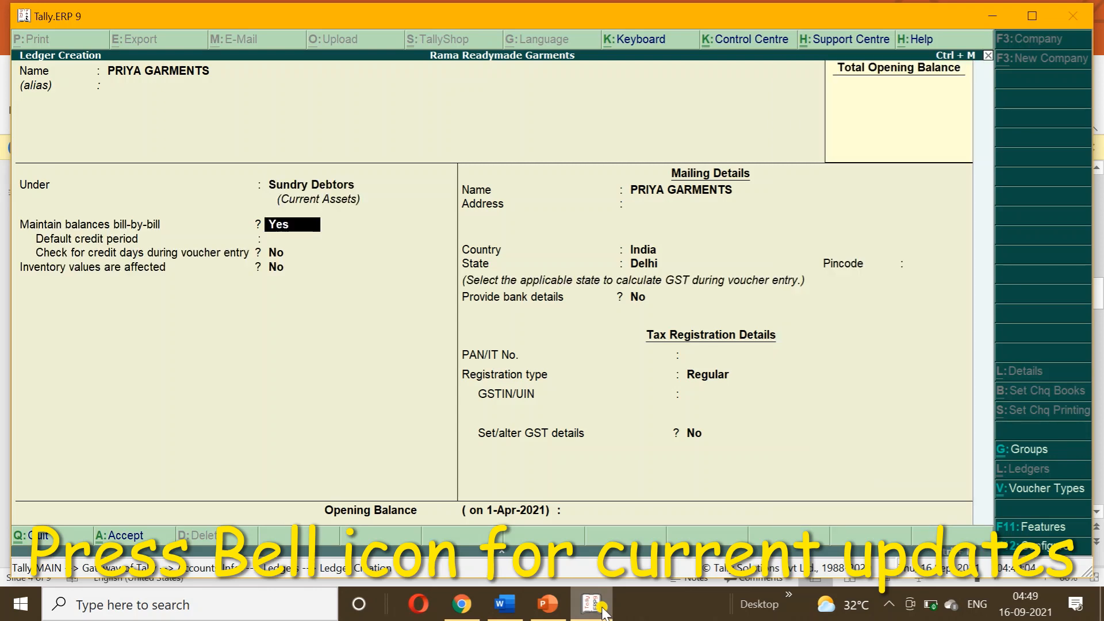
key(Return)
key(Return)
key(Return)
key(Return)
key(Return)
key(Return)
key(Return)
key(Return)
key(Return)
key(Return)
key(Return)
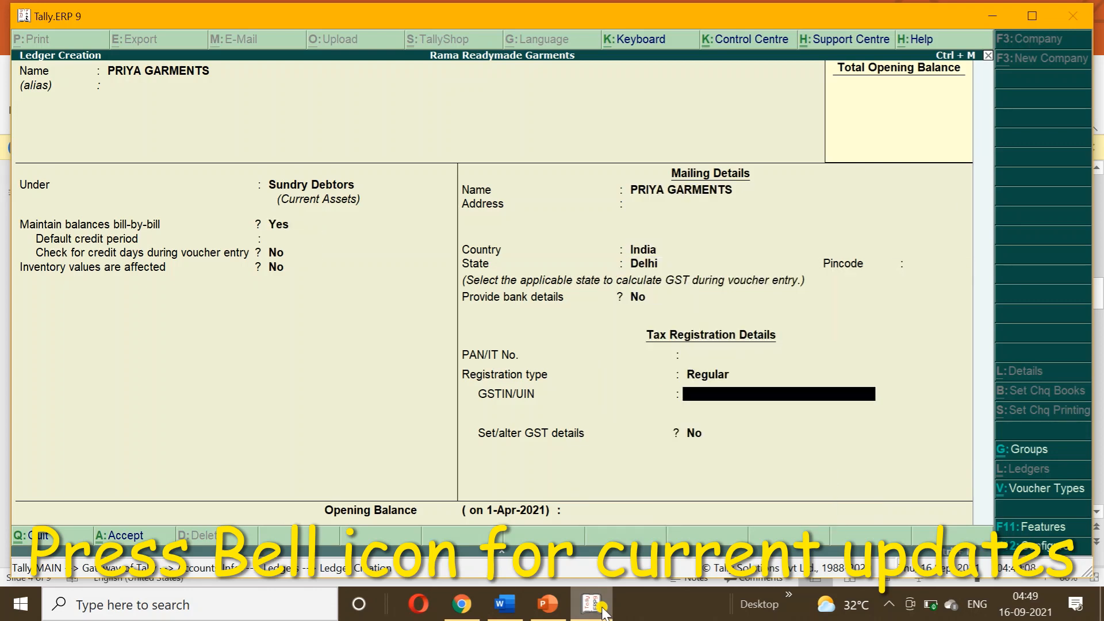
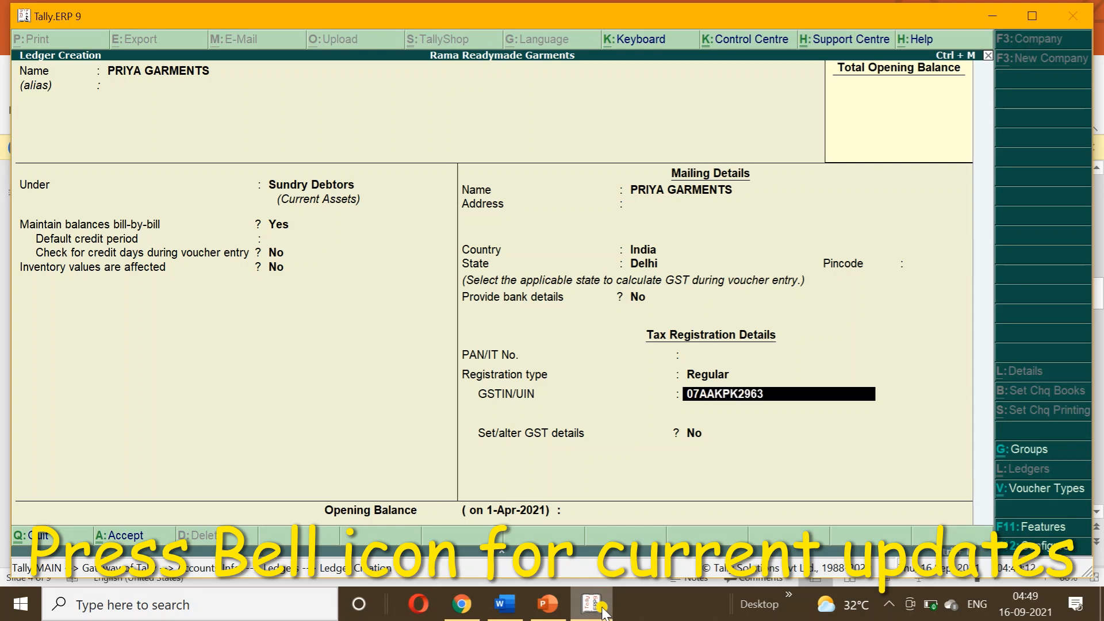
key(Return)
Save PRIYA GARMENTS, then create a CGST ledger under Duties & Taxes as GST Central Tax.
key(ctrl+a)
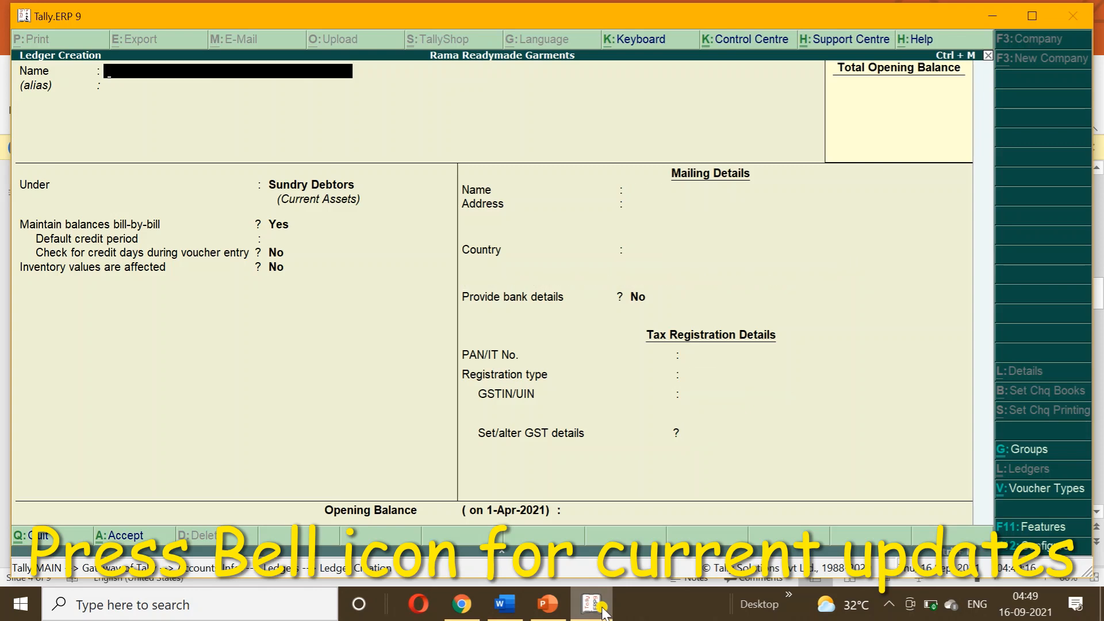
text(CGST)
key(Return)
key(Return)
text(DU)
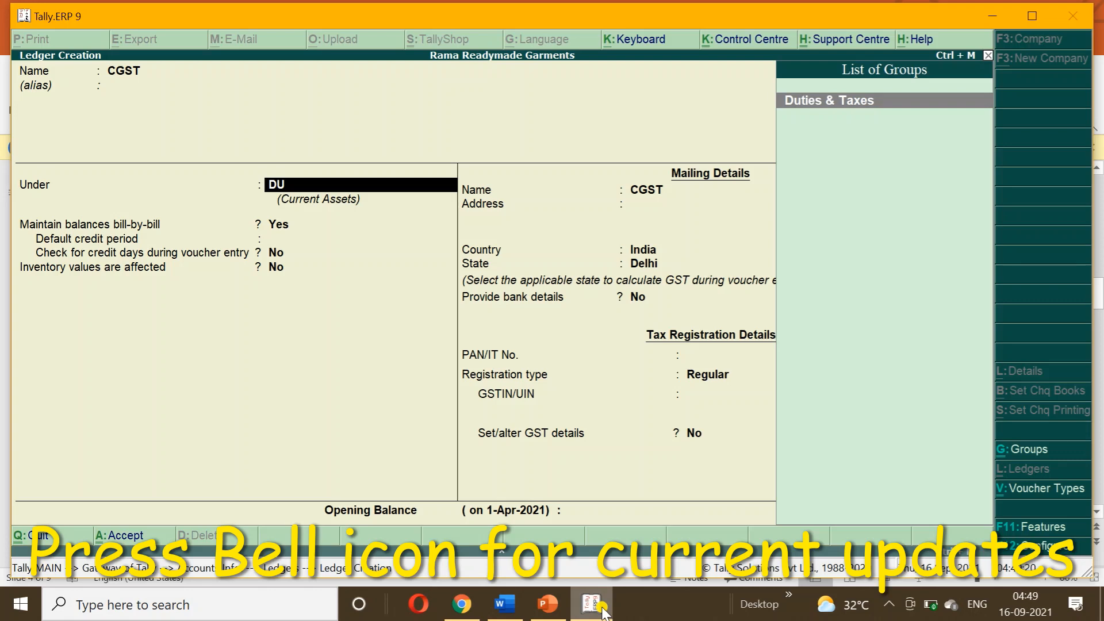
key(Return)
text(G)
key(Return)
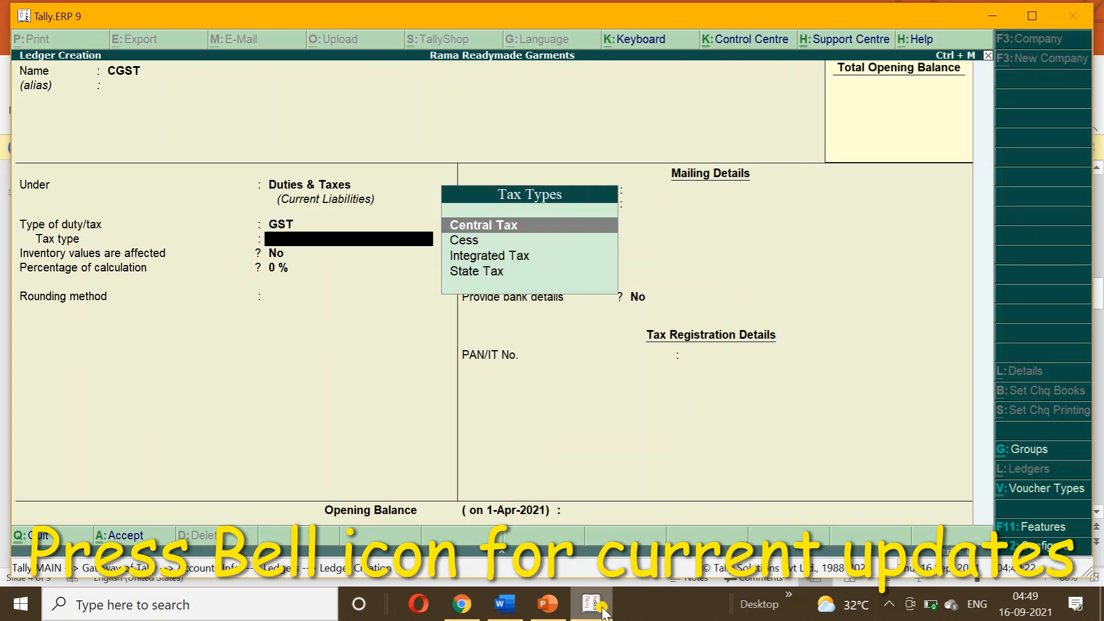
key(Return)
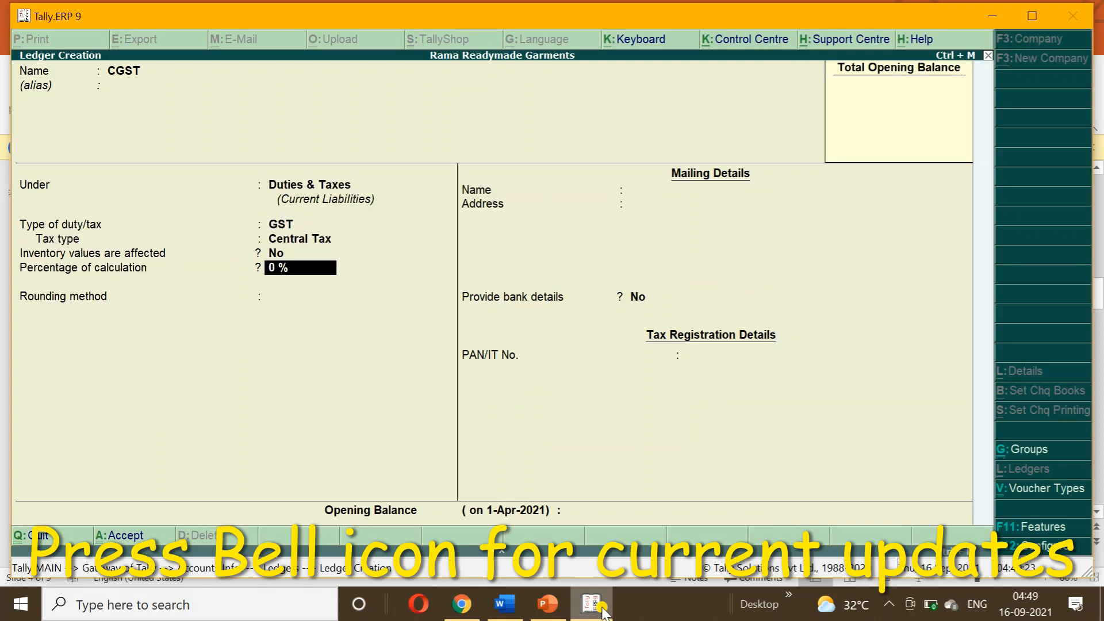
key(ctrl+a)
Create an SGST ledger under Duties & Taxes as GST State Tax.
text(SGST)
key(Return)
key(Return)
key(Return)
text(G)
key(Return)
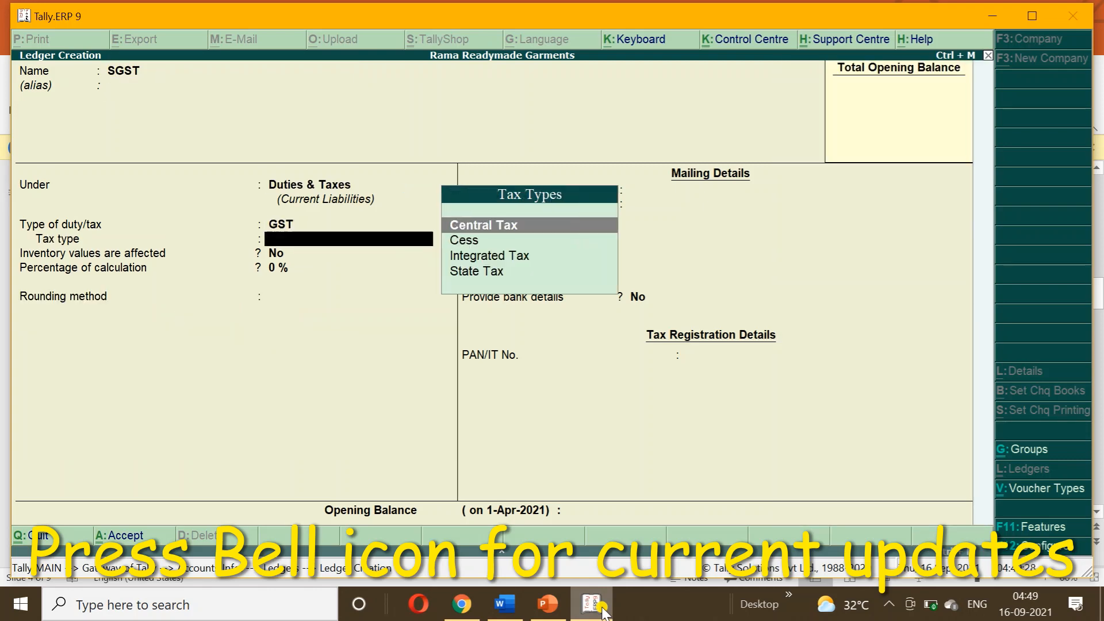
text(S)
key(Return)
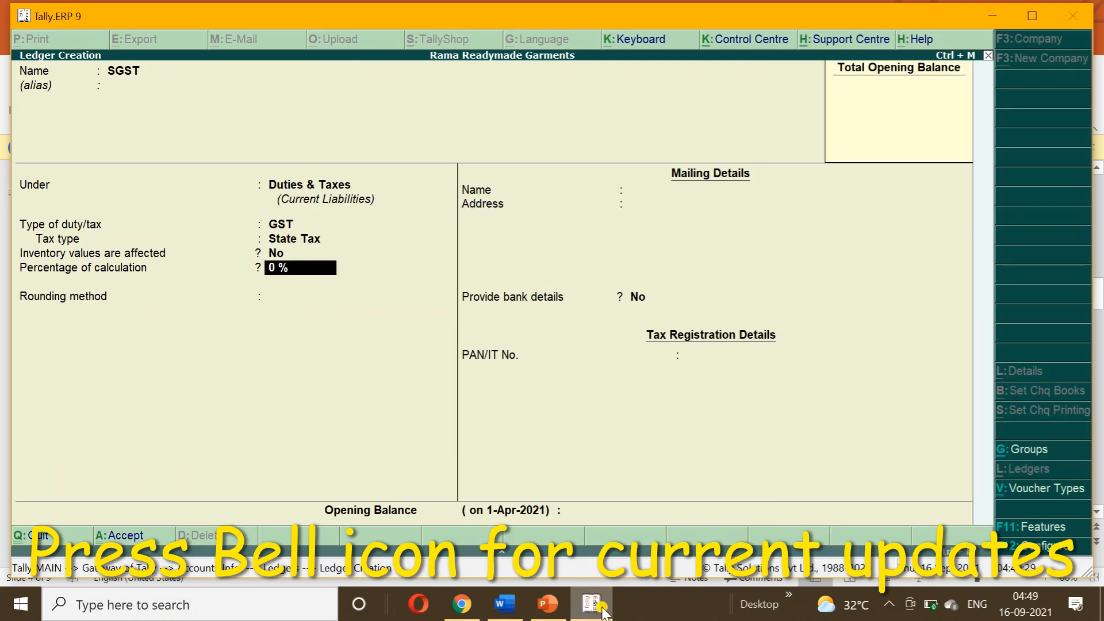
key(ctrl+a)
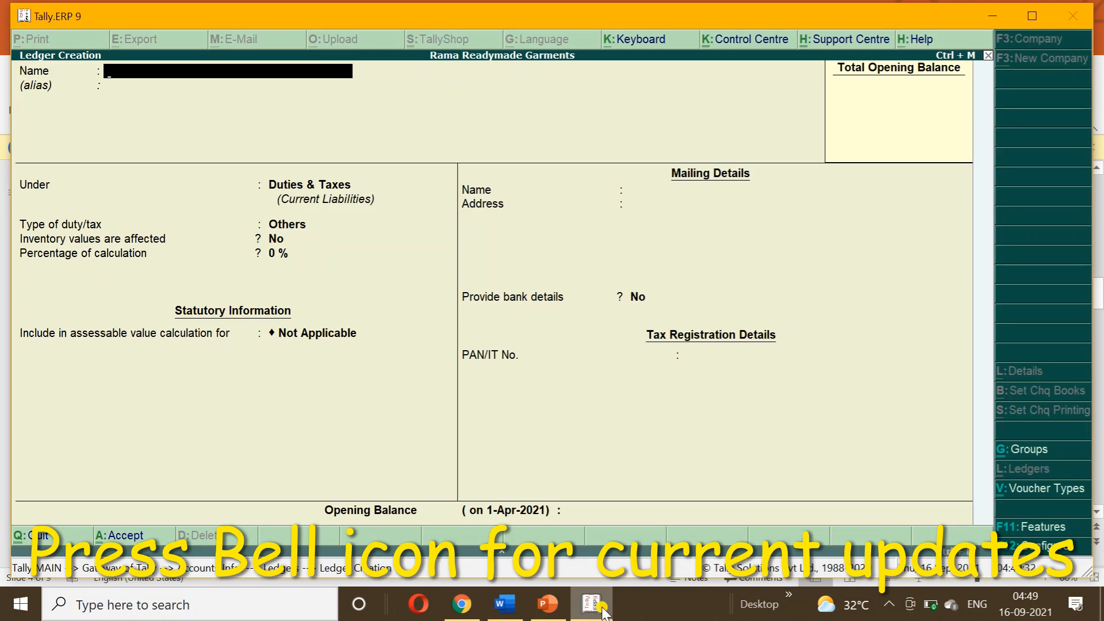
Create a JOB WORK CHARGES ledger under Direct Incomes, checking the ledger list slide.
click(548, 607)
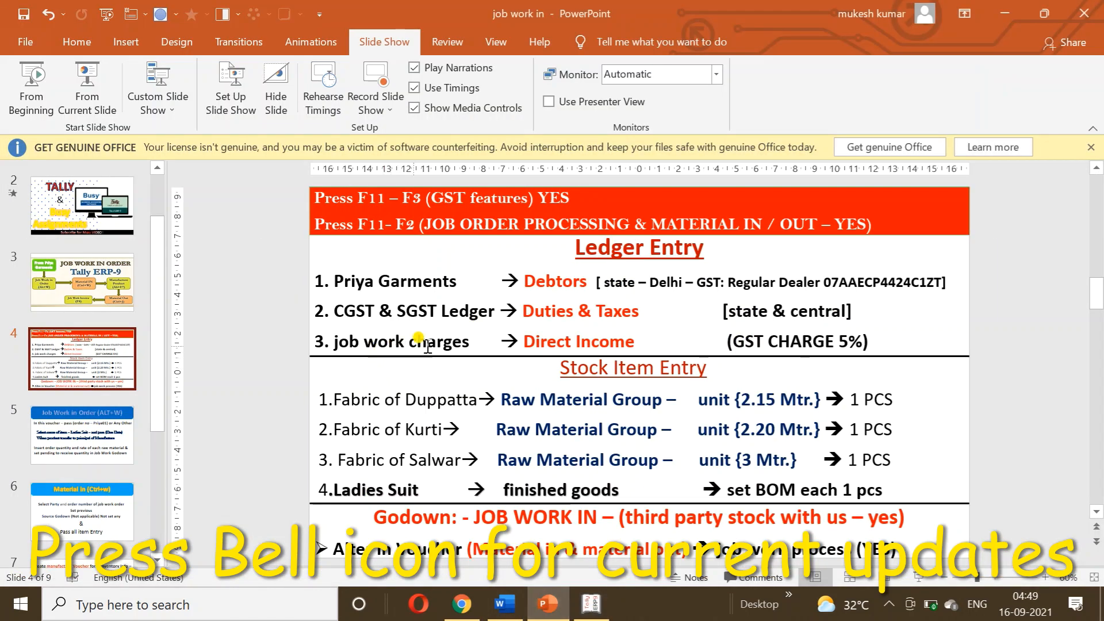
click(589, 608)
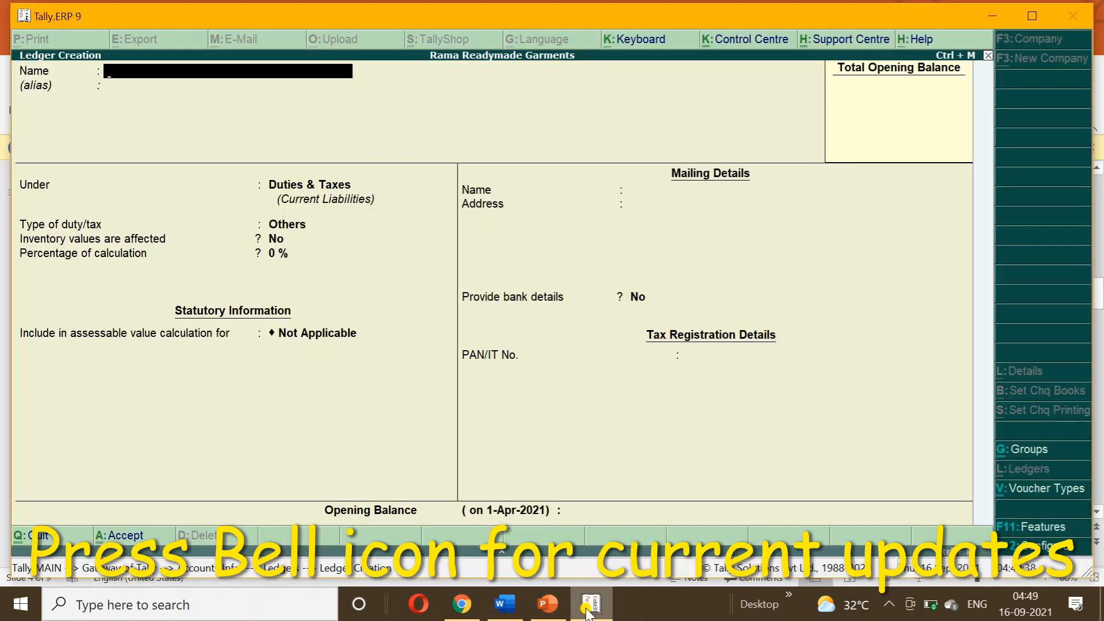
text(JOB WORK CHART)
key(BackSpace)
text(GES)
key(Return)
key(Return)
text(DI)
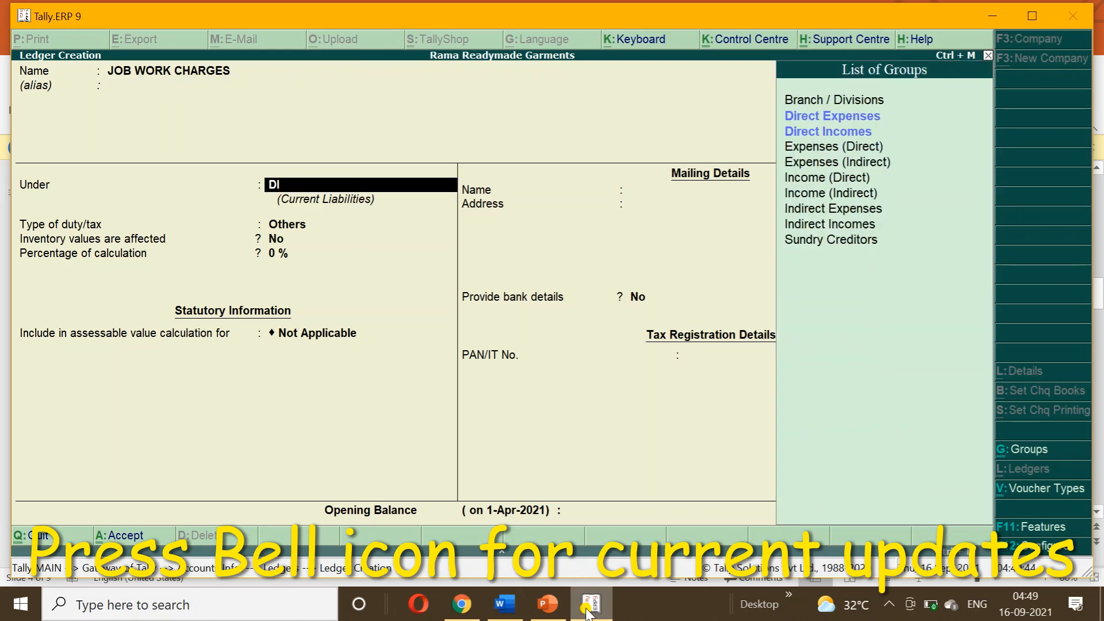
key(Down)
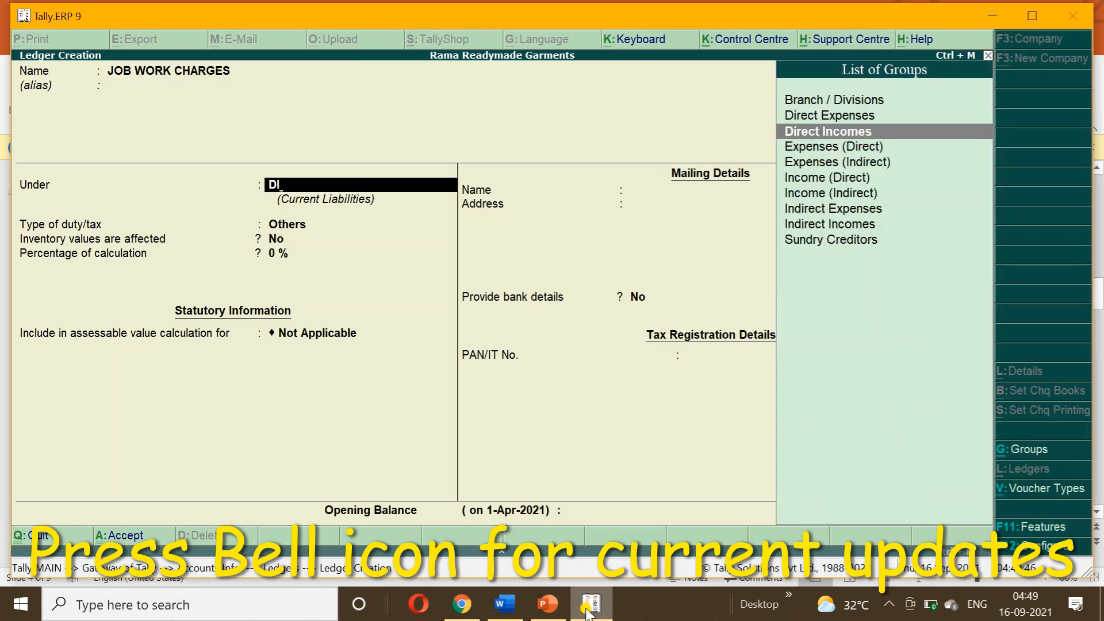
key(Return)
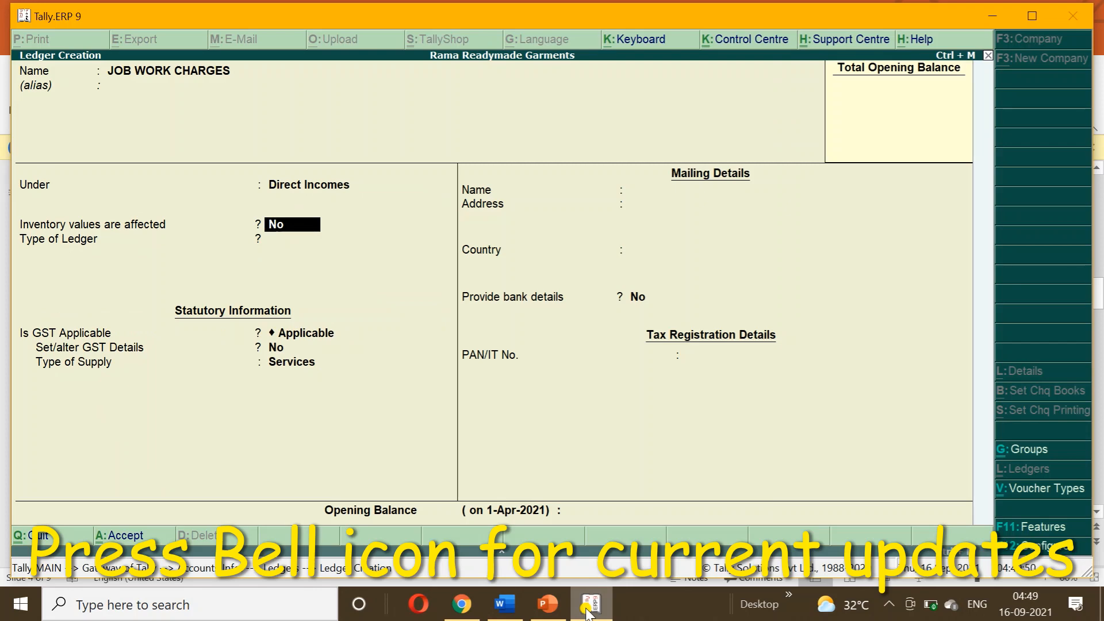
key(Return)
key(Return)
key(Return)
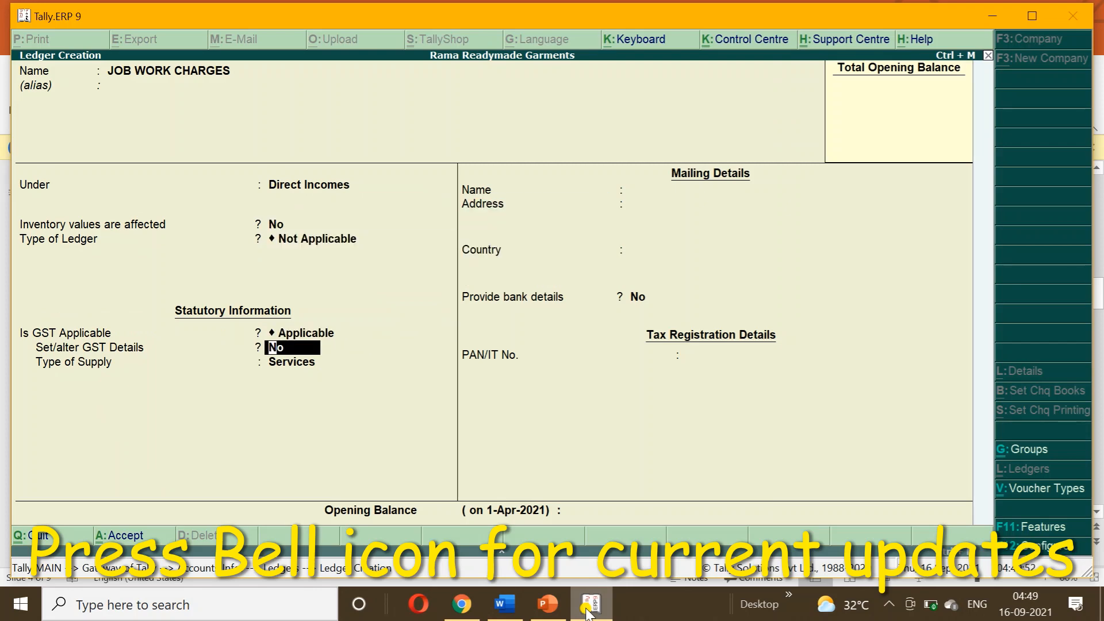
Add GST details with description JOB WORK, HSN/SAC 1254 and Taxable status.
text(y)
key(Return)
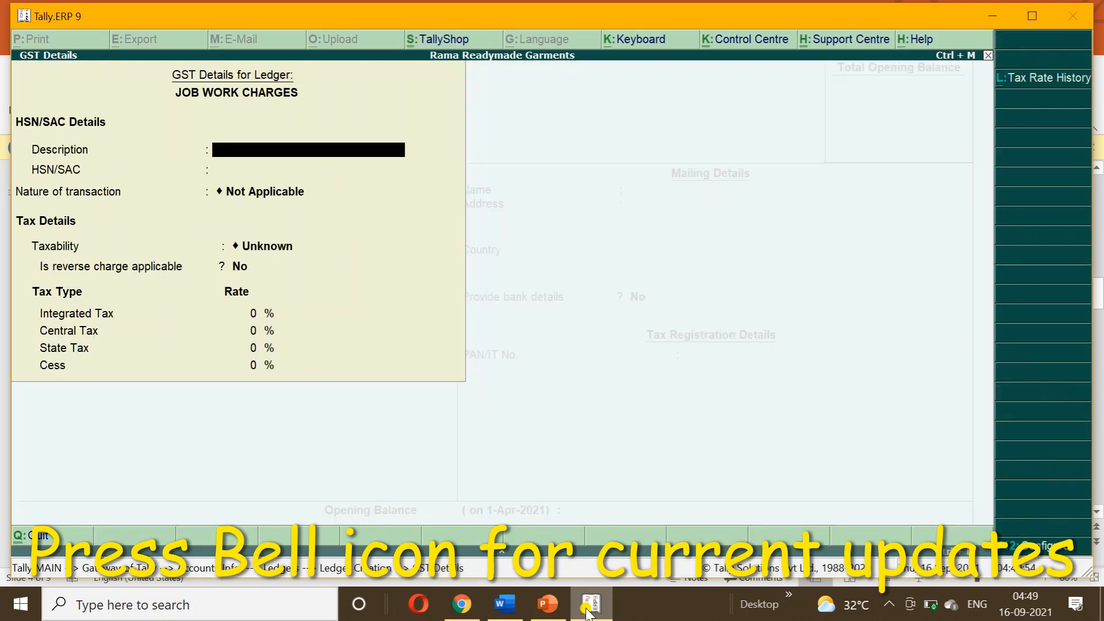
text(JOB)
text( O)
key(BackSpace)
text(WR)
key(BackSpace)
text(ORK)
key(Return)
text(1254)
key(Return)
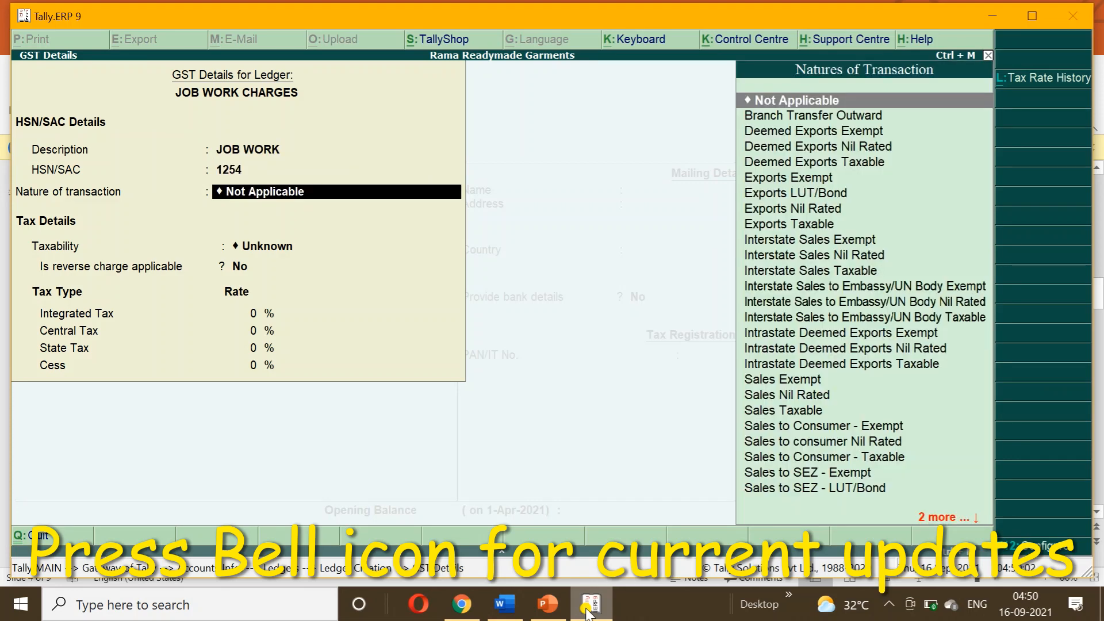
key(Return)
key(Down)
key(Down)
key(Down)
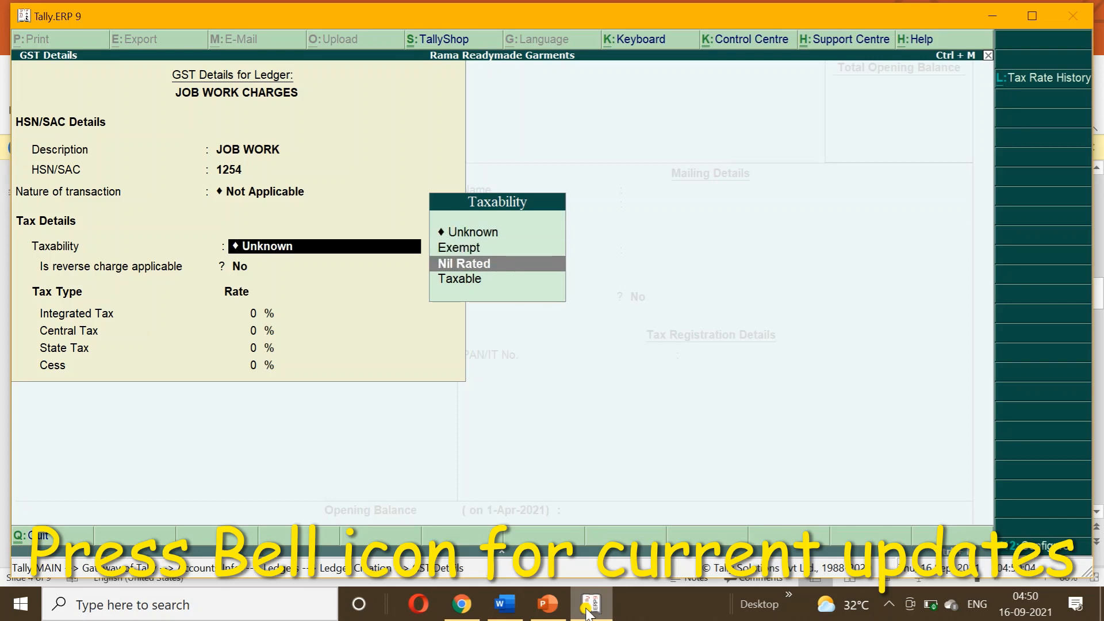
key(Return)
Set the integrated tax rate to 5%, save the ledger, and quit ledger creation.
text(5)
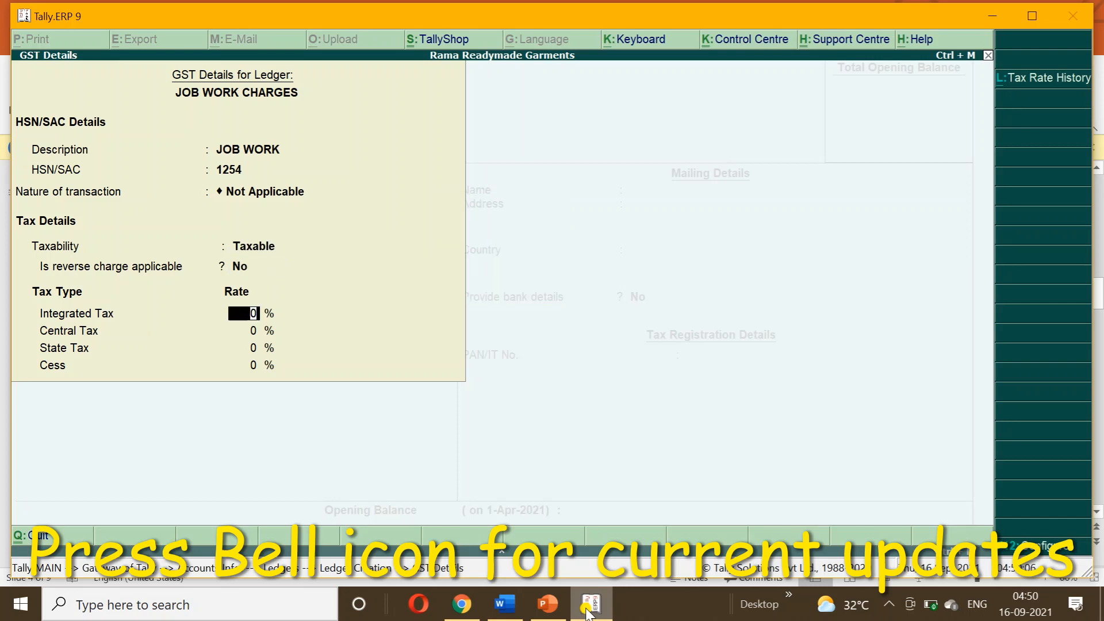
key(Return)
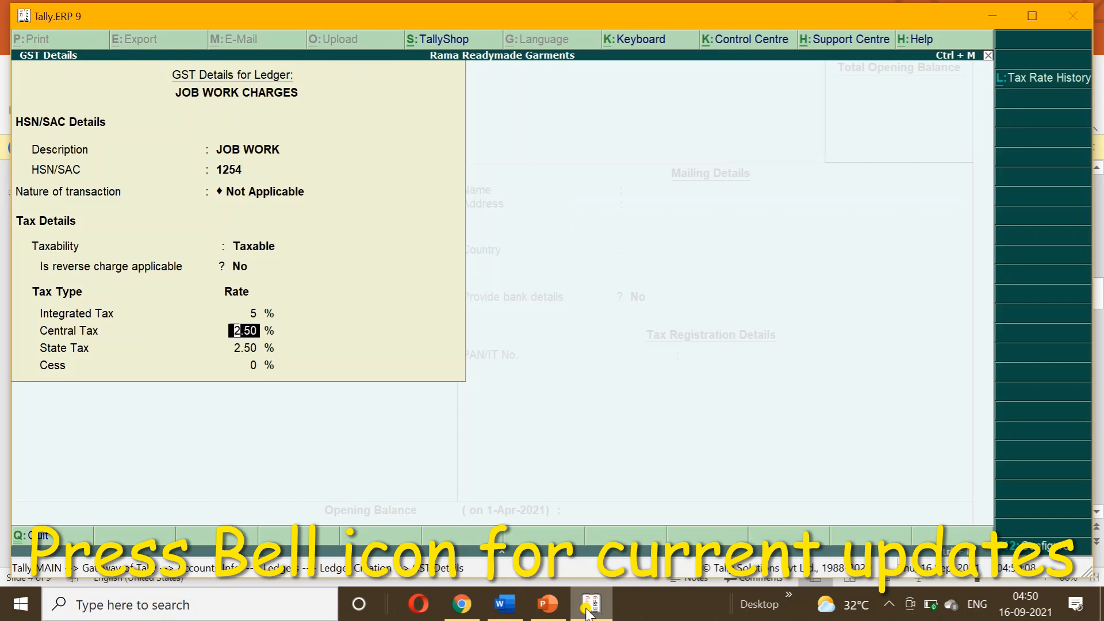
key(ctrl+a)
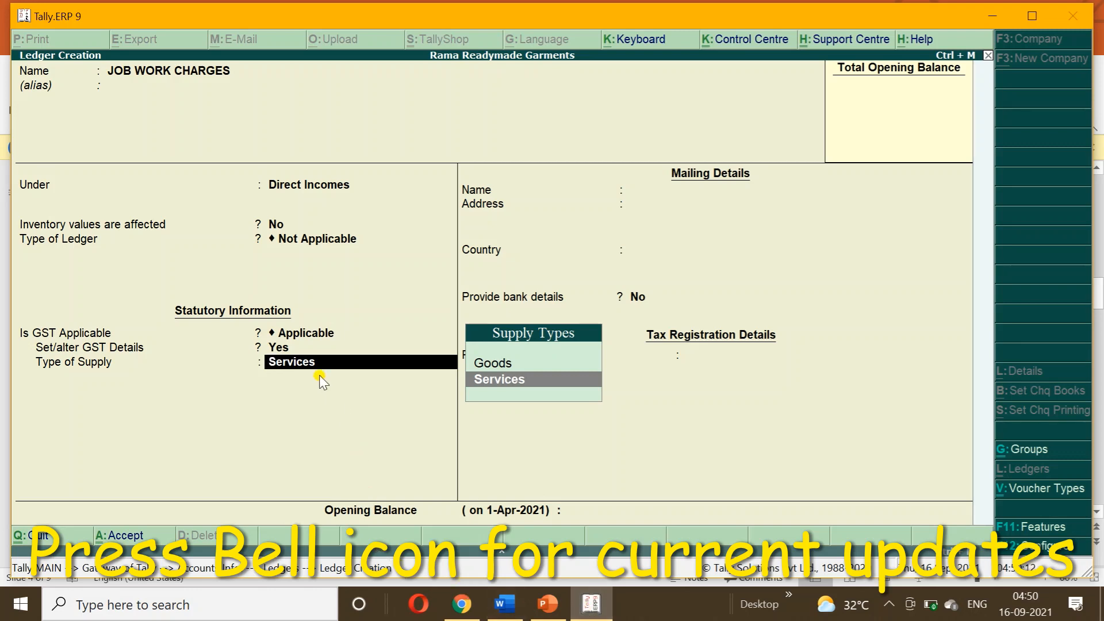
key(ctrl+a)
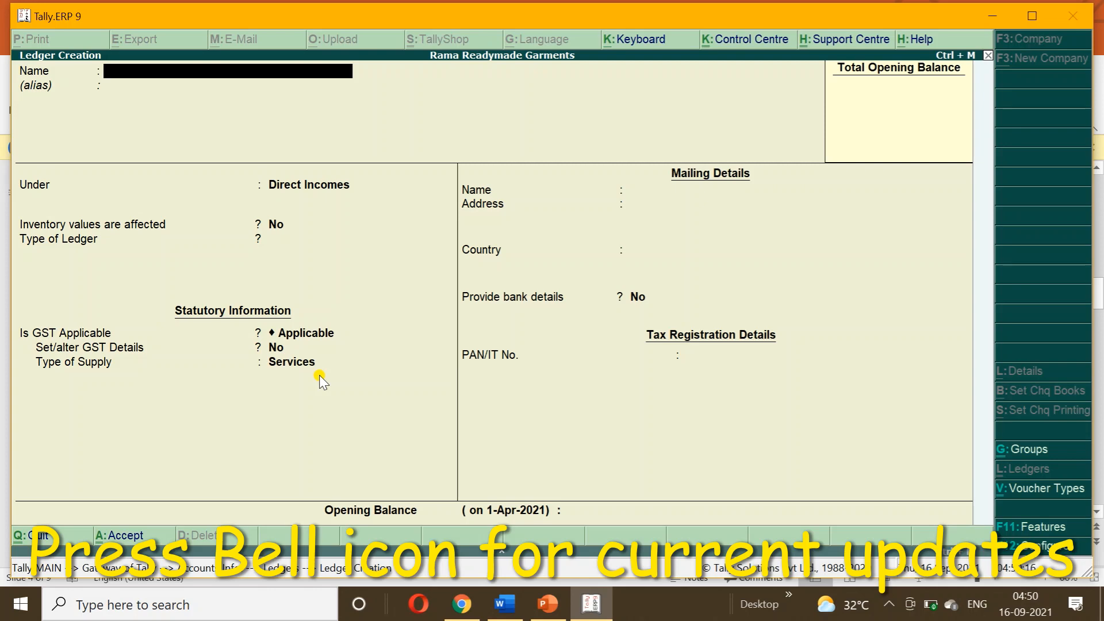
key(Escape)
key(y)
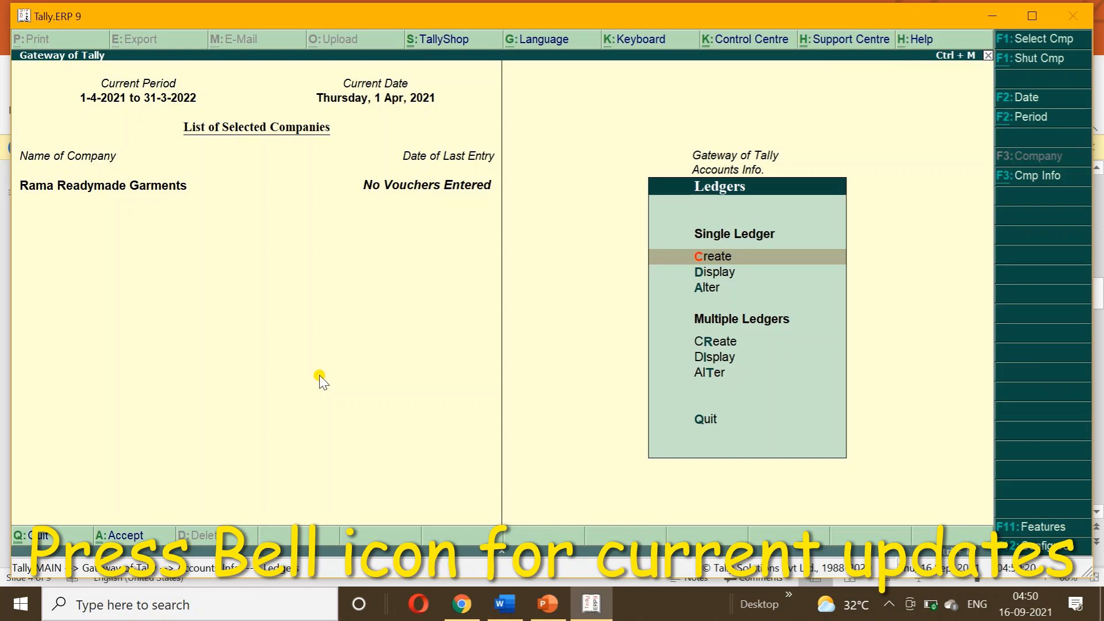
Create a RAW MATERIAL stock group under Primary.
key(Escape)
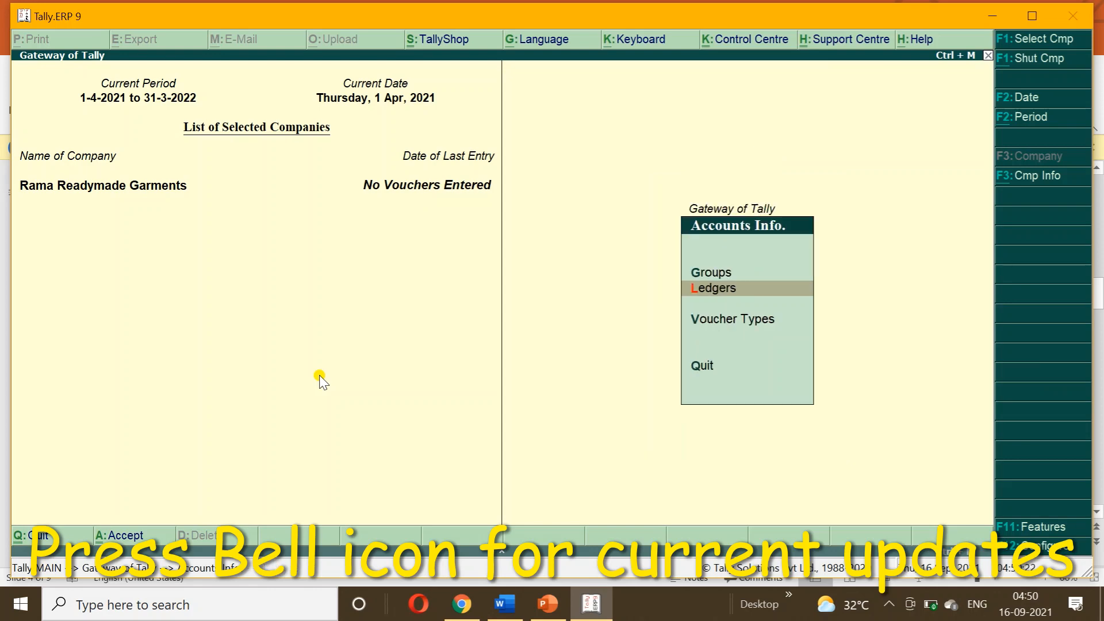
key(Escape)
key(Down)
key(Return)
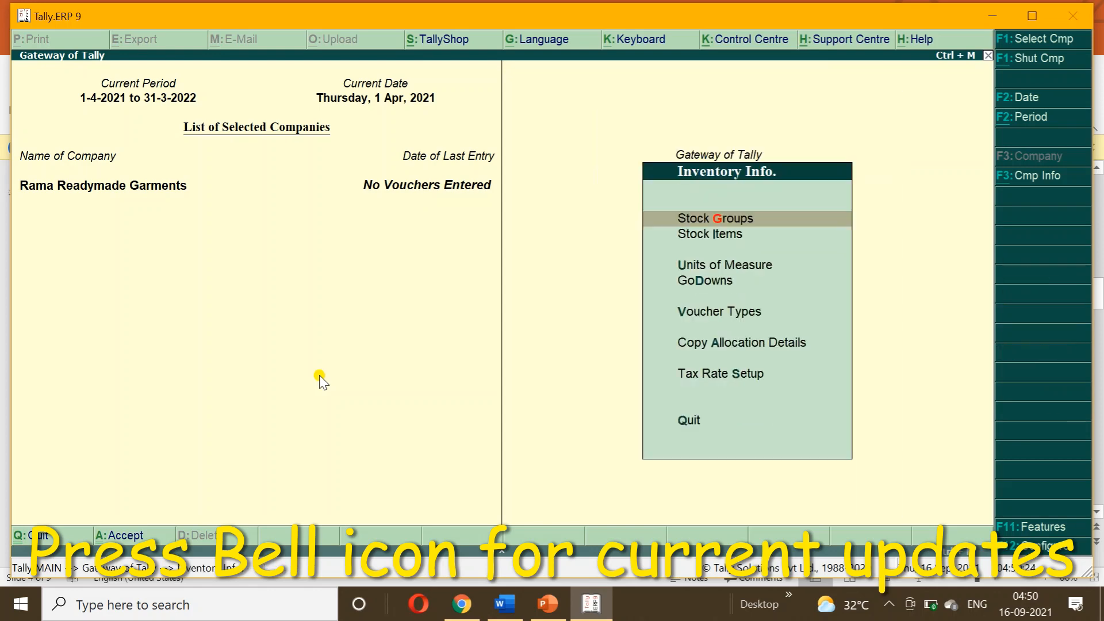
key(Return)
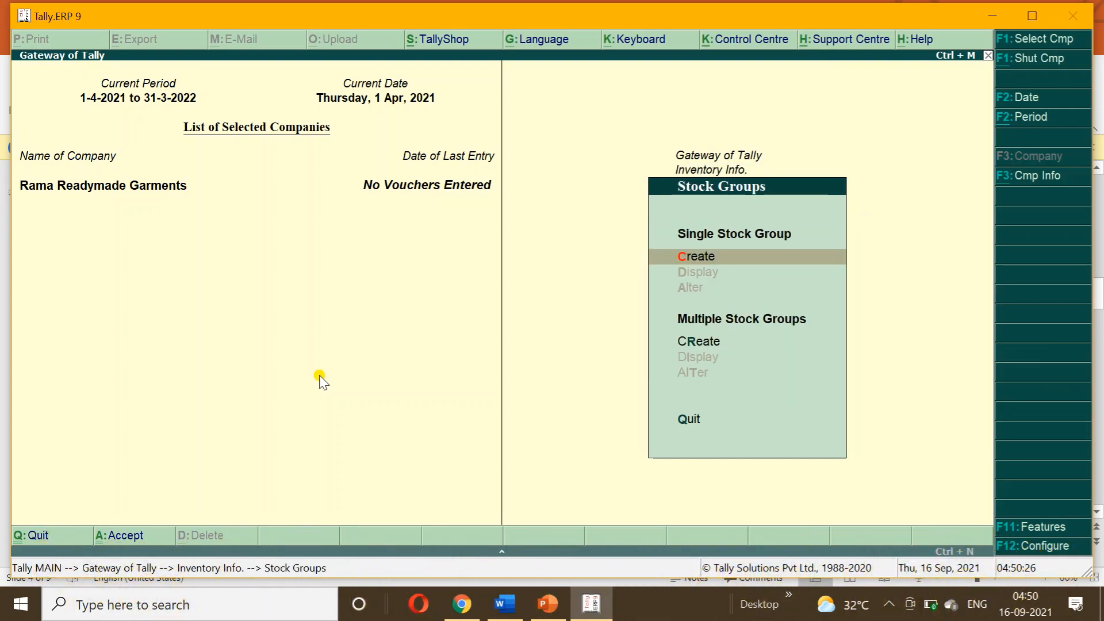
key(Return)
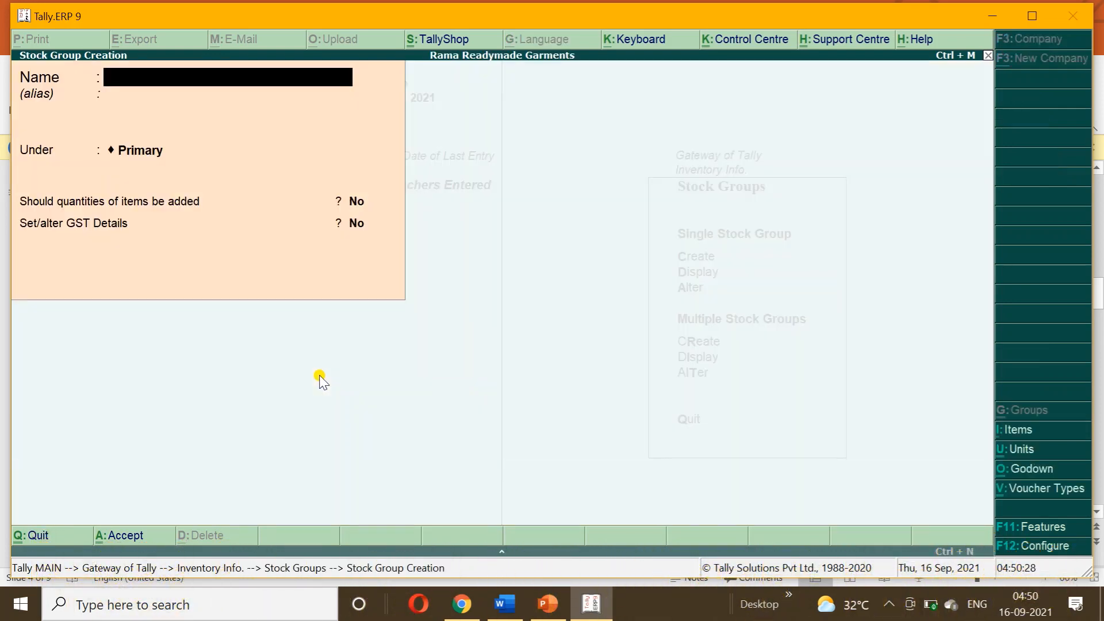
text(RAW MATERIAL)
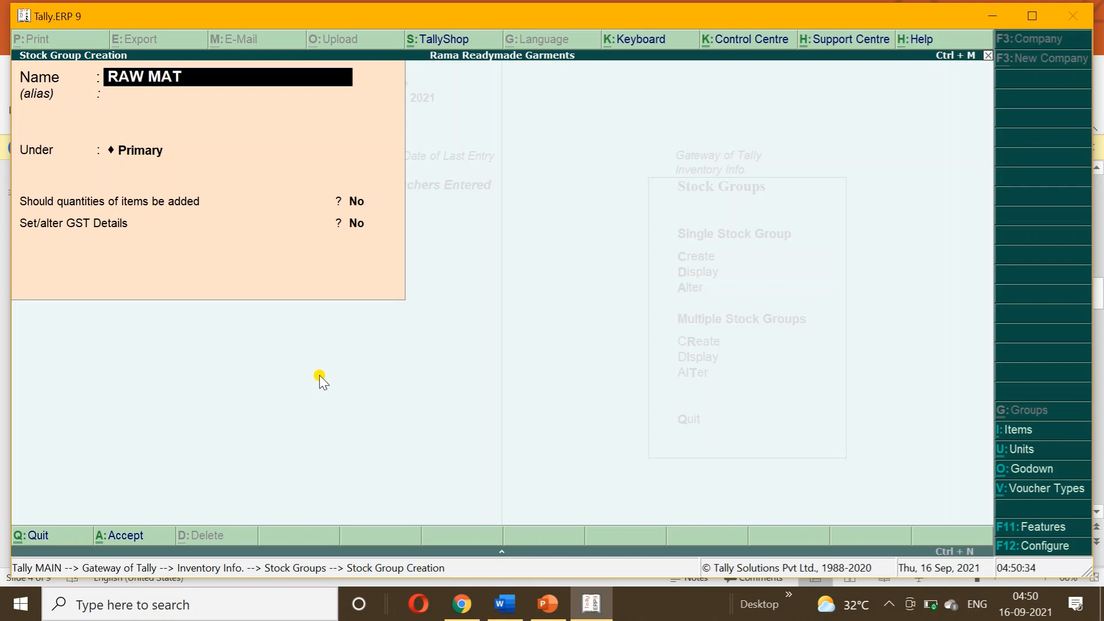
key(Return)
key(Return)
key(Return)
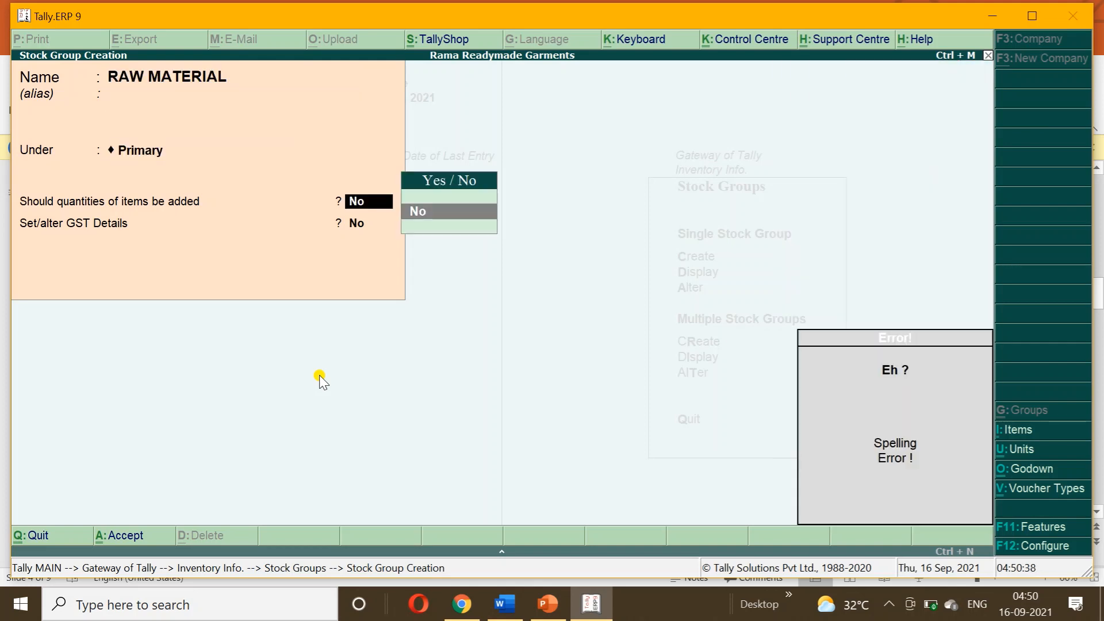
key(Return)
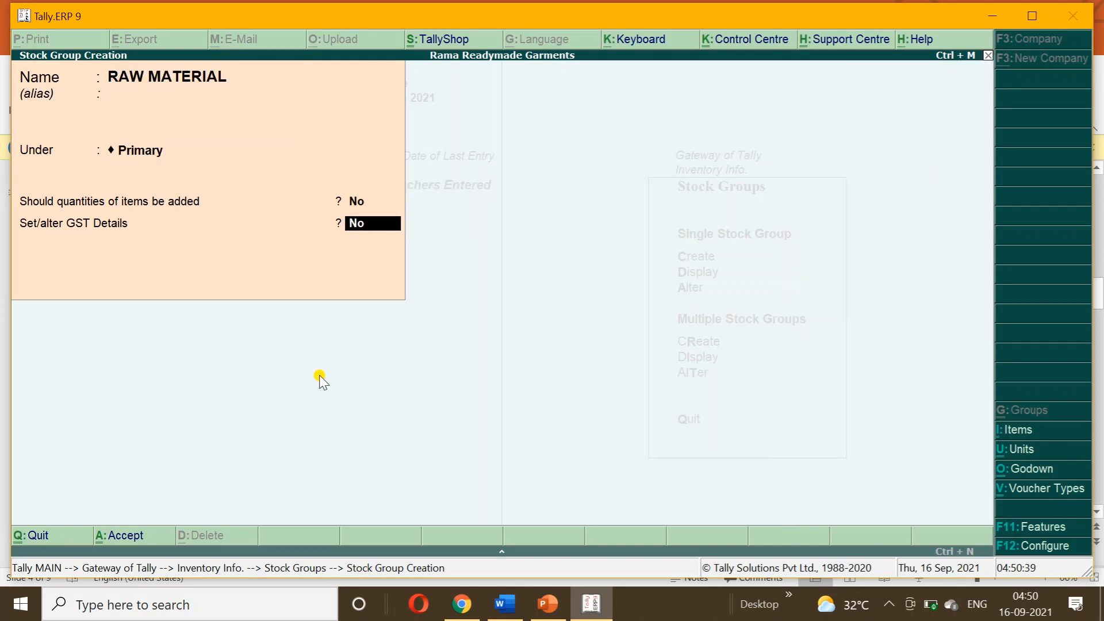
key(Return)
Create a FINISHED GOODS stock group and close the blank stock group form.
text(FINIS)
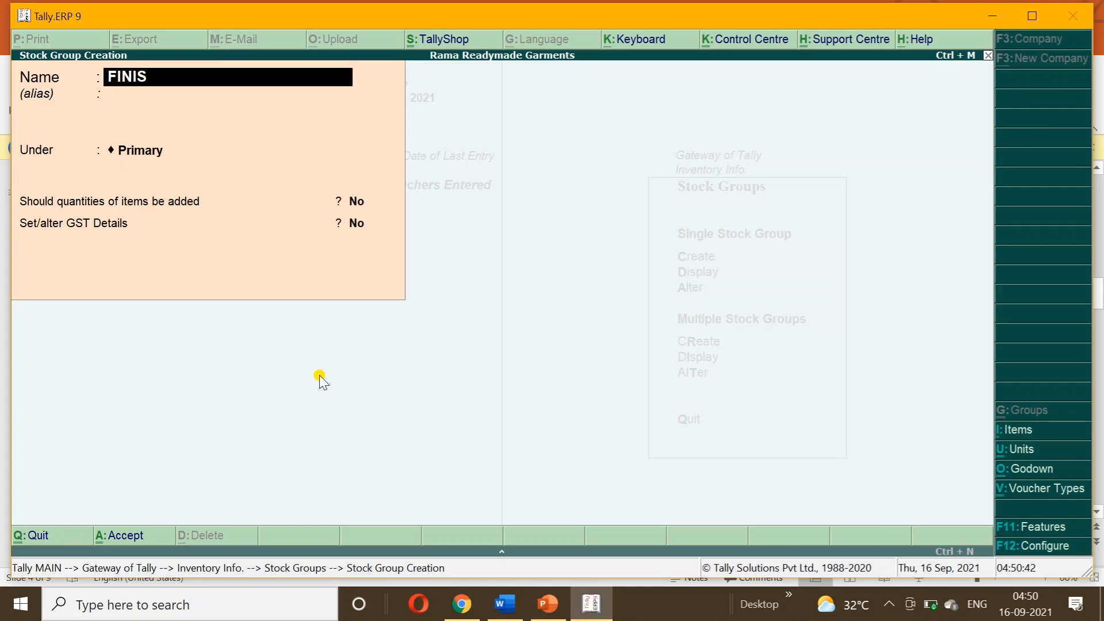
text(HED GOODS)
key(Return)
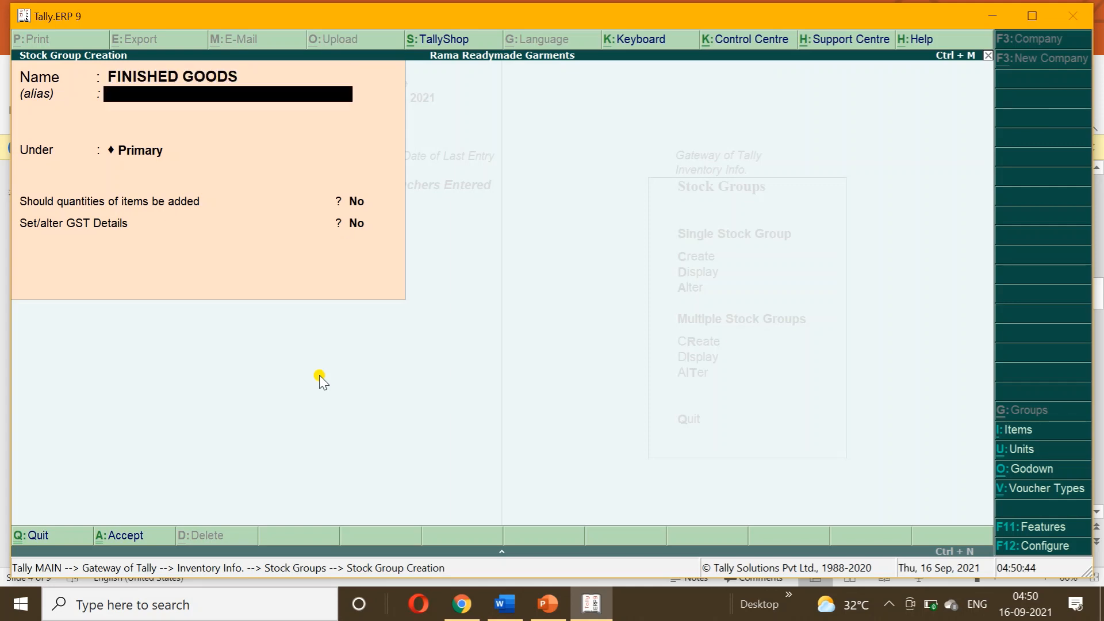
key(ctrl+a)
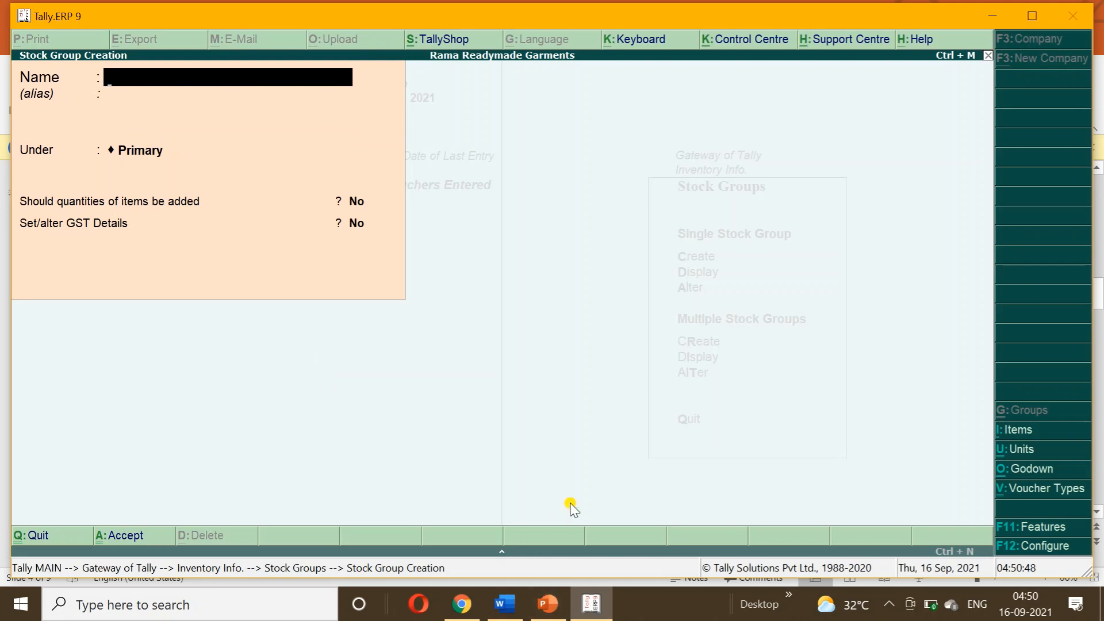
key(Escape)
key(y)
key(Escape)
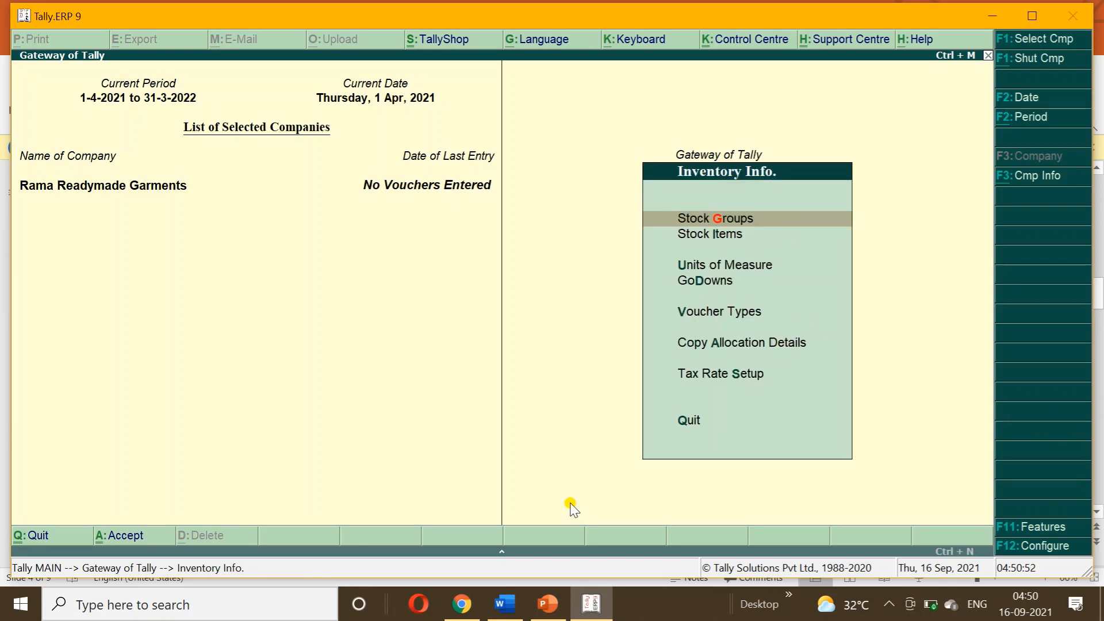
Create unit PCS with quantity code PCS-PIECES.
key(Down)
key(Down)
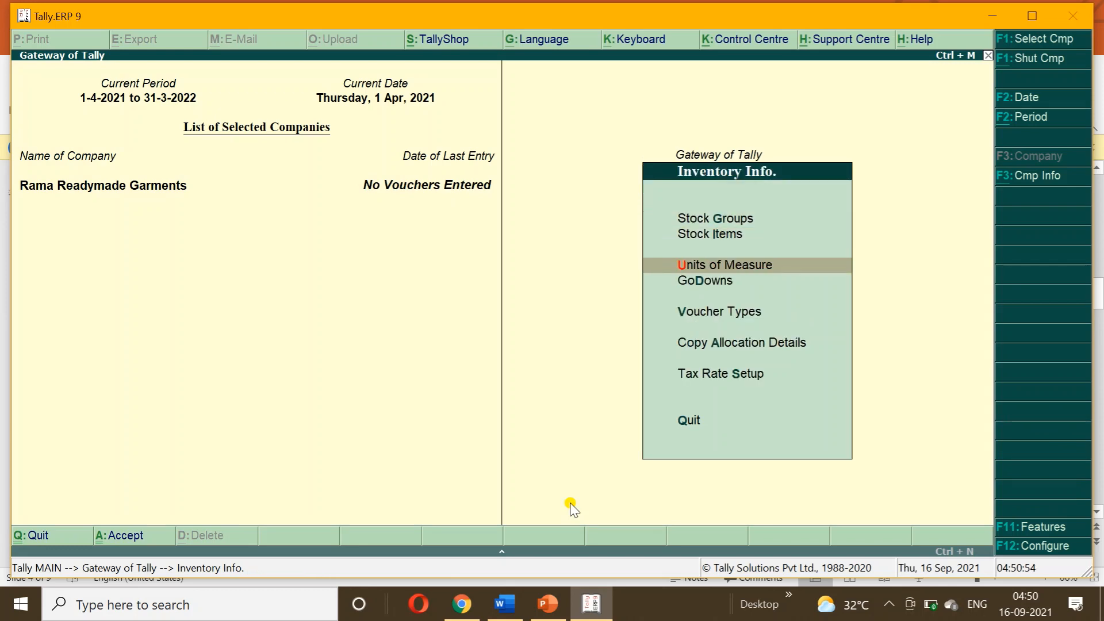
key(Return)
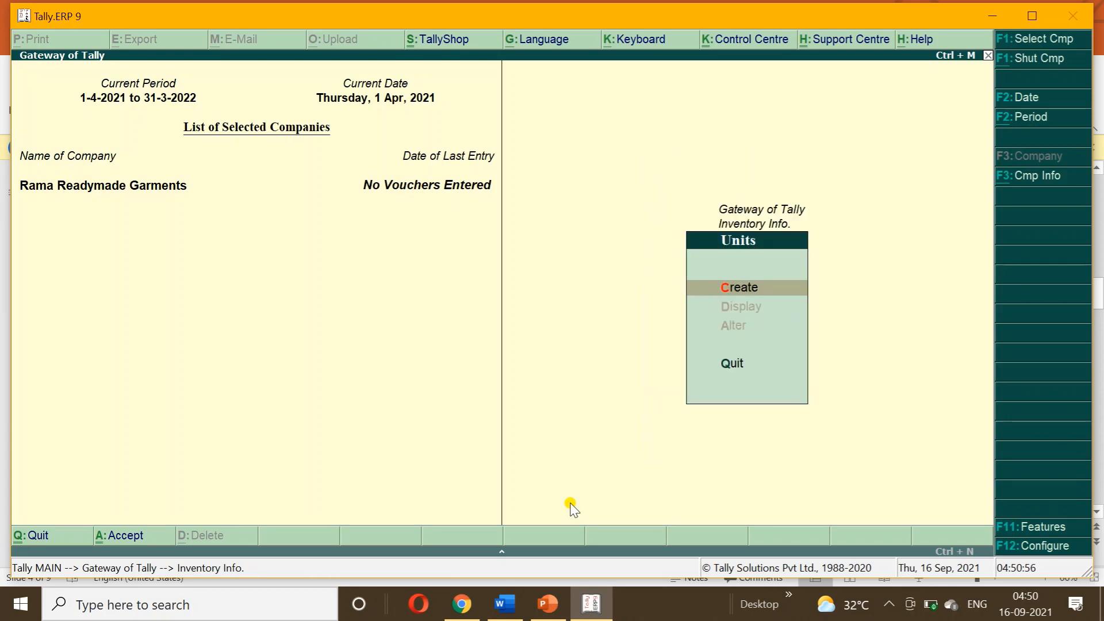
key(Return)
text(PCS)
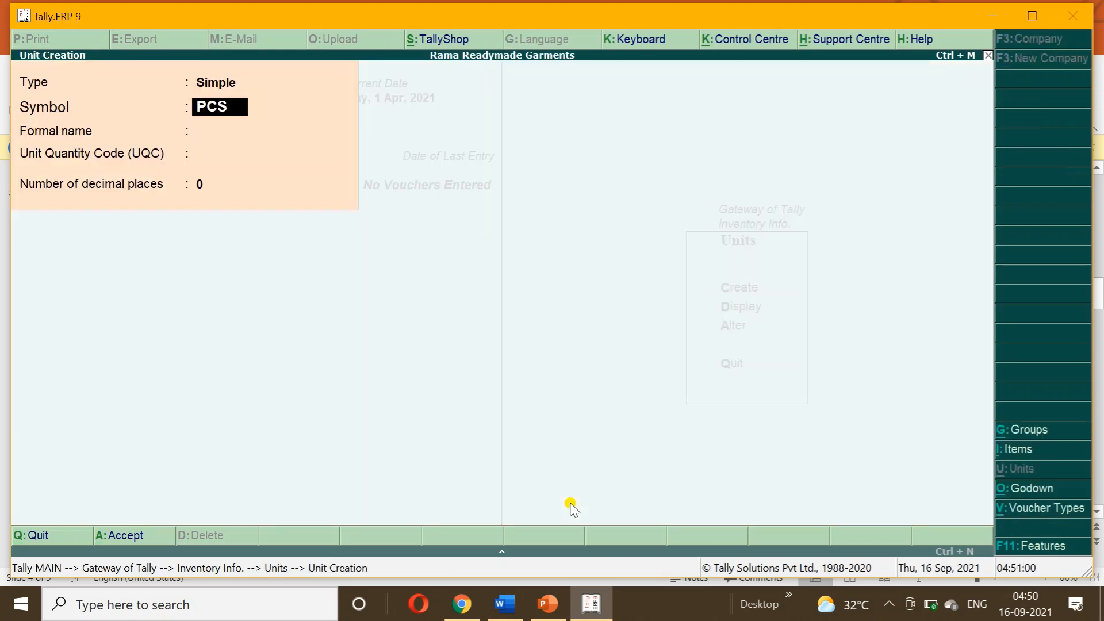
key(Return)
key(Return)
text(PCS)
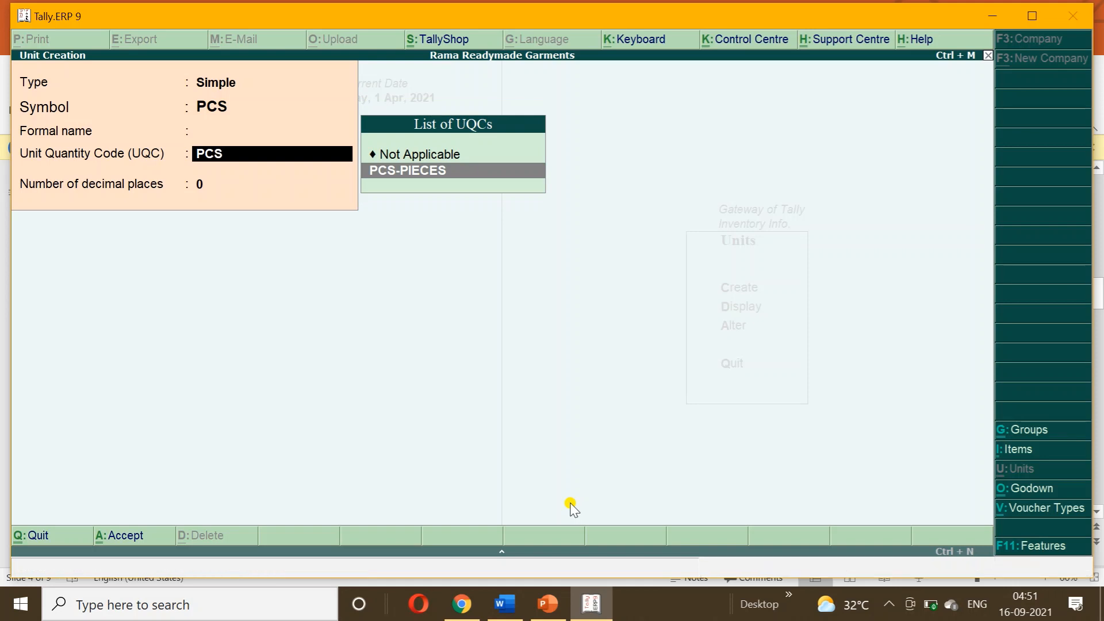
key(Return)
key(Return)
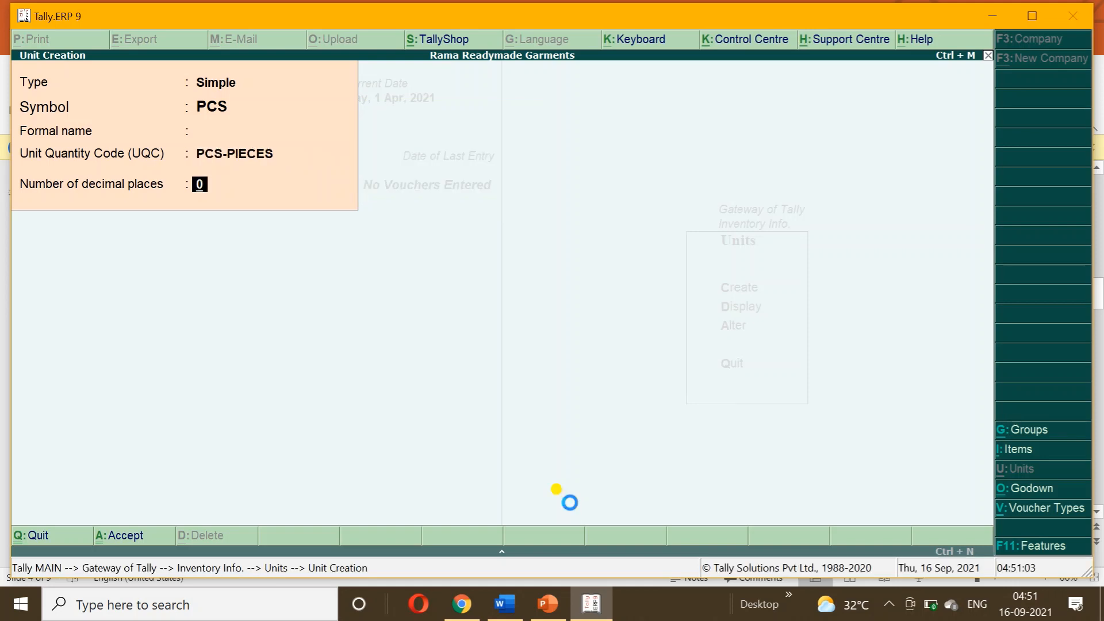
Create unit MTR with quantity code MTR-METERS and 2 decimal places.
text(MTR)
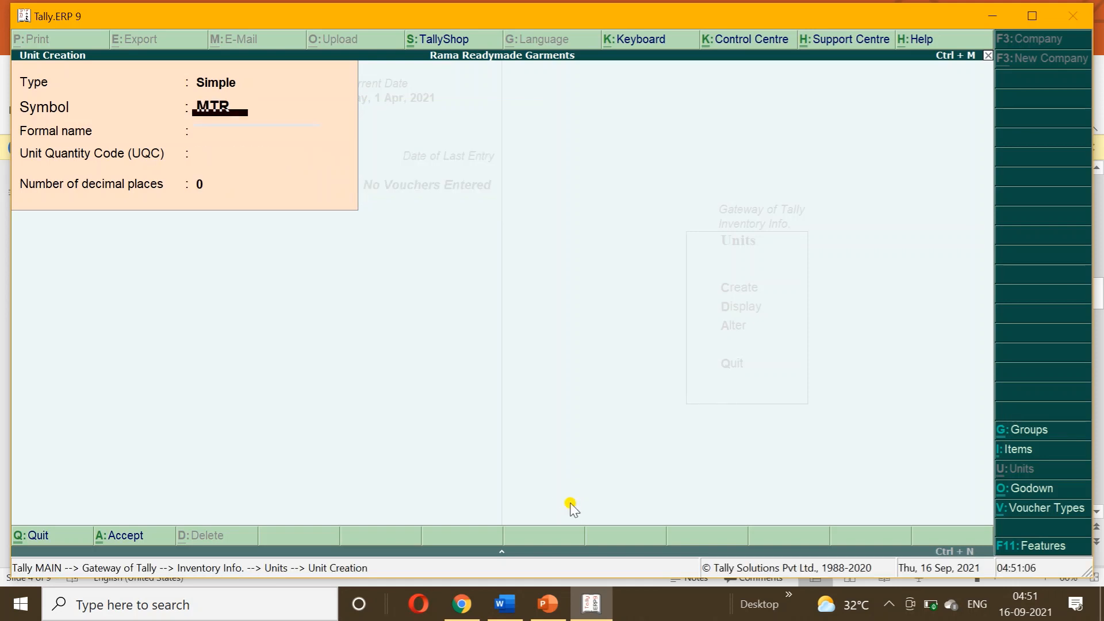
key(Return)
key(Return)
text(MET)
key(Down)
key(Down)
key(Down)
key(Down)
key(Down)
key(Down)
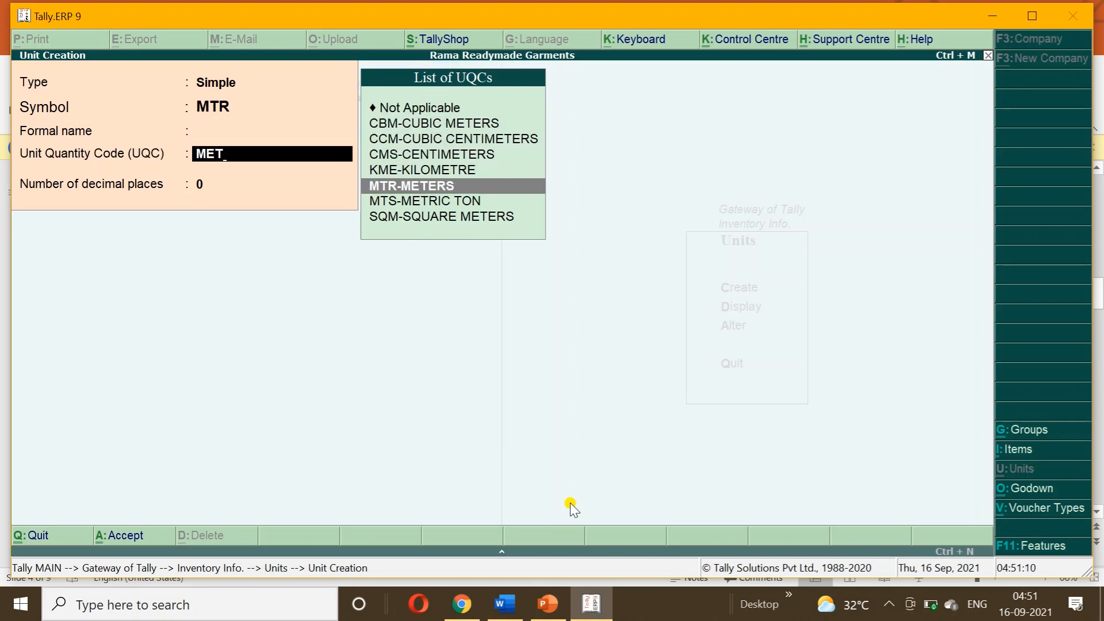
key(Return)
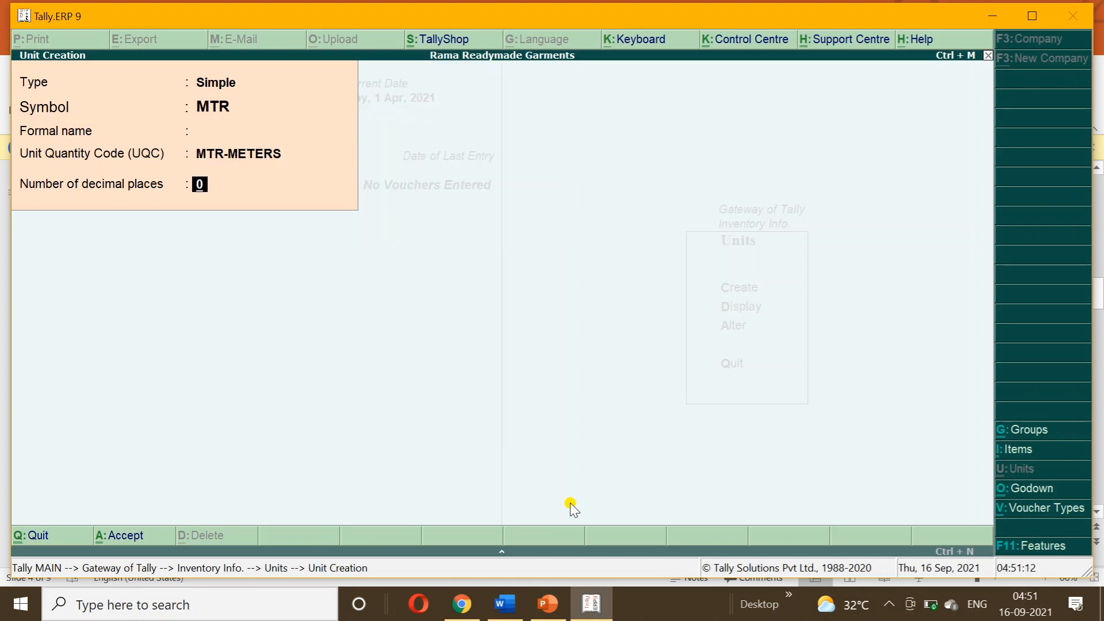
text(2)
key(Return)
key(y)
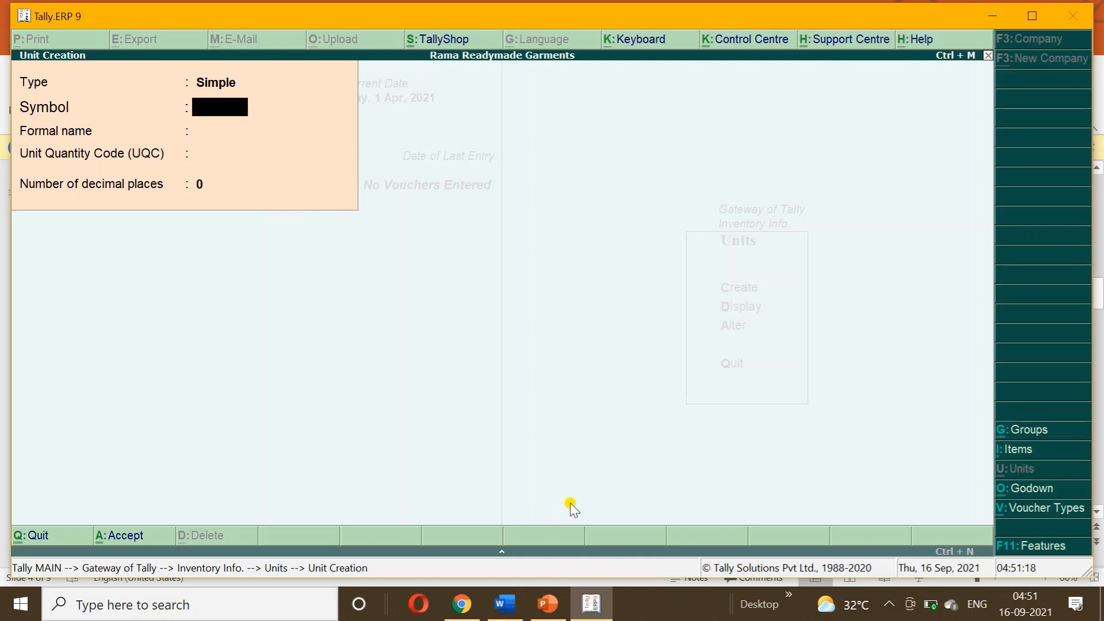
key(Escape)
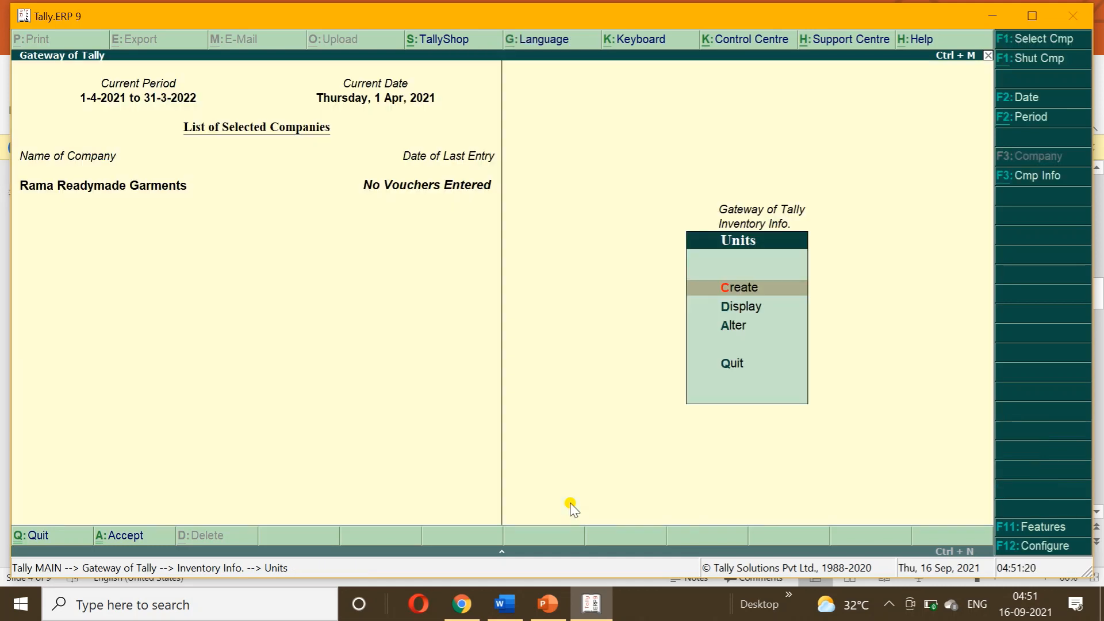
Create godown JOB WORK IN GODOWN with Third party stock with us set to Yes.
key(Escape)
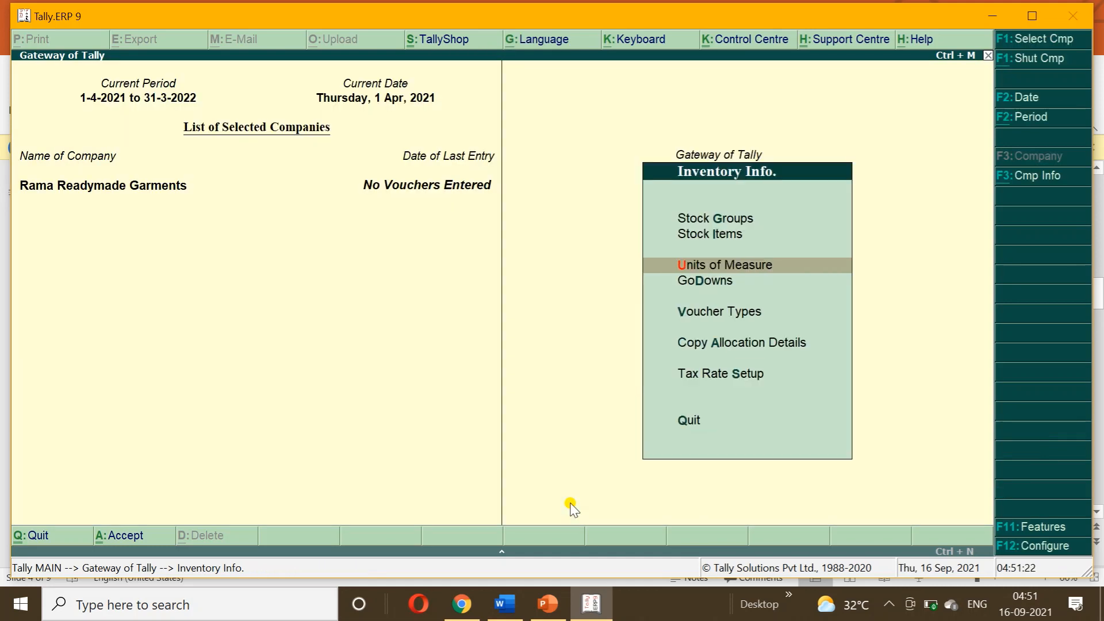
key(Down)
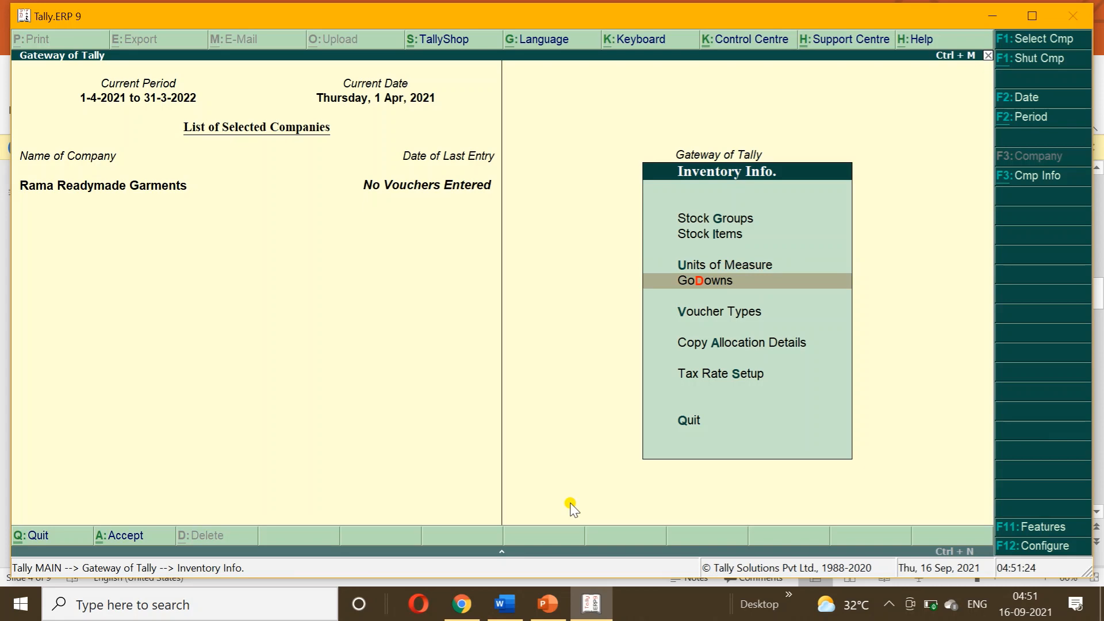
key(Return)
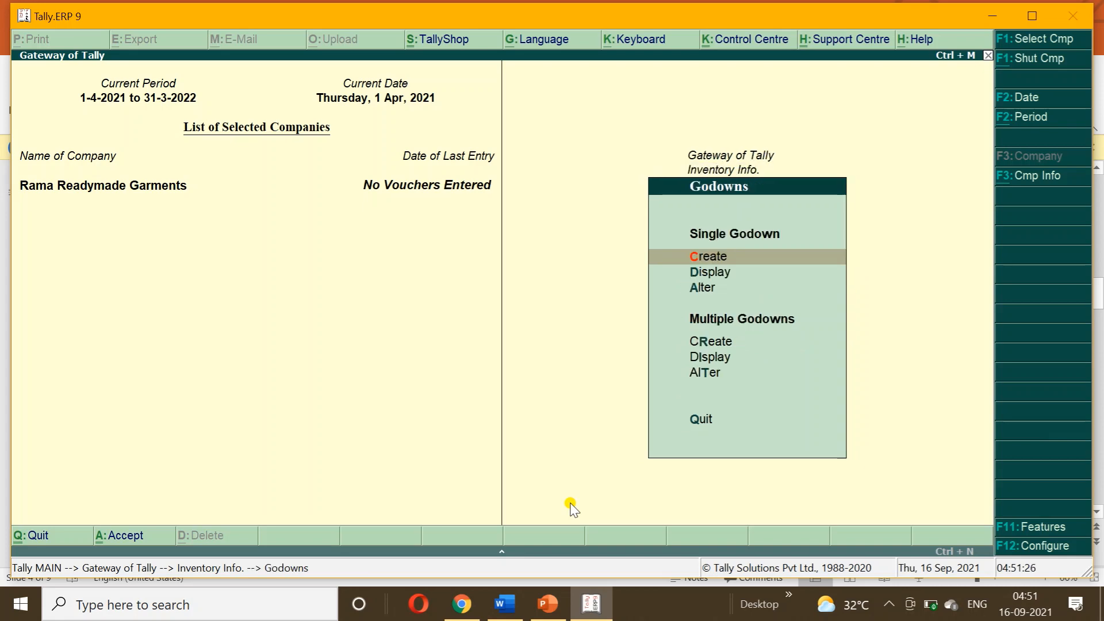
key(Return)
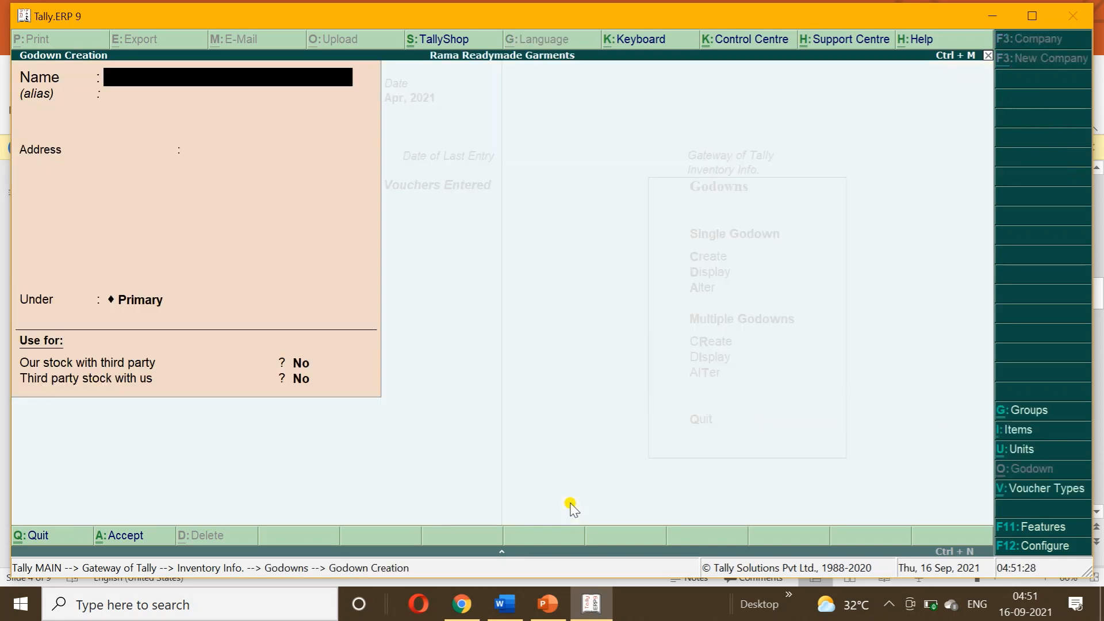
text(JOB WORK IN)
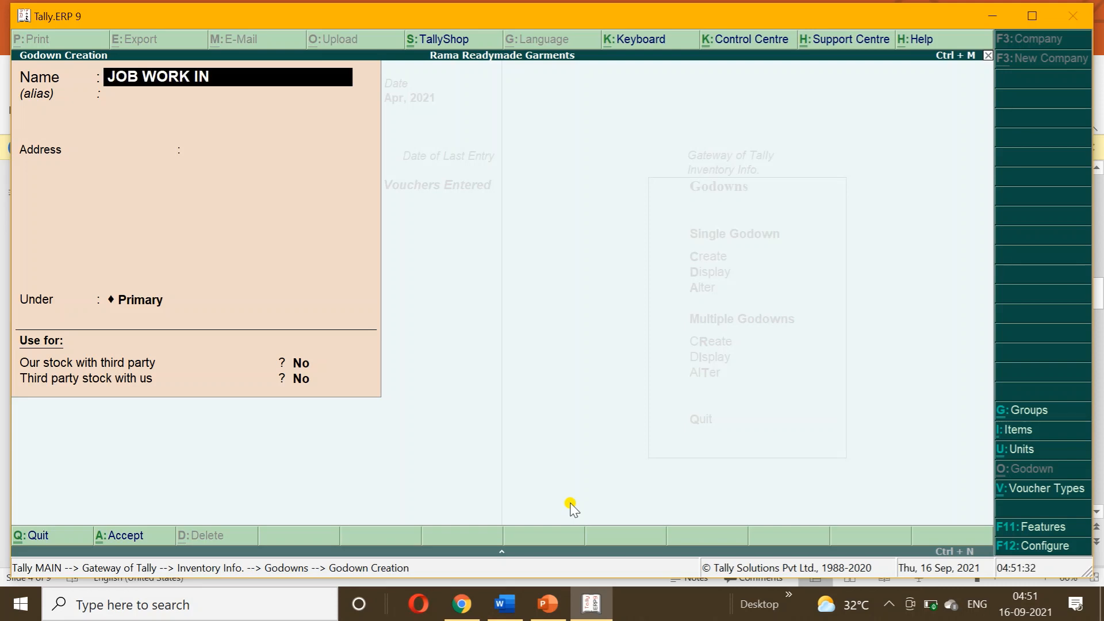
key(Return)
key(Return)
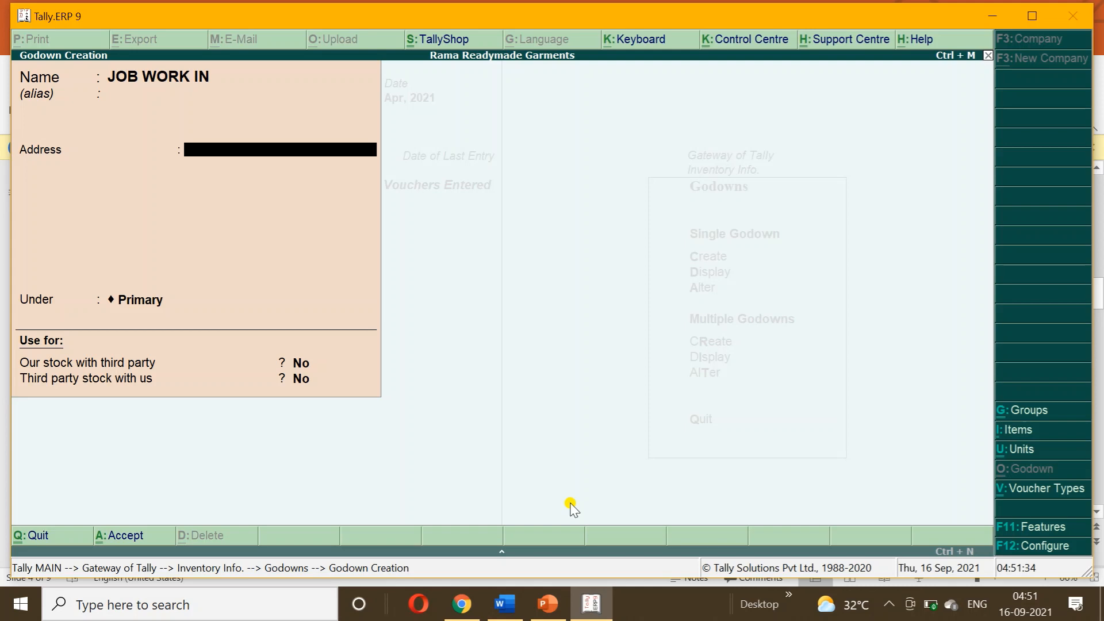
key(BackSpace)
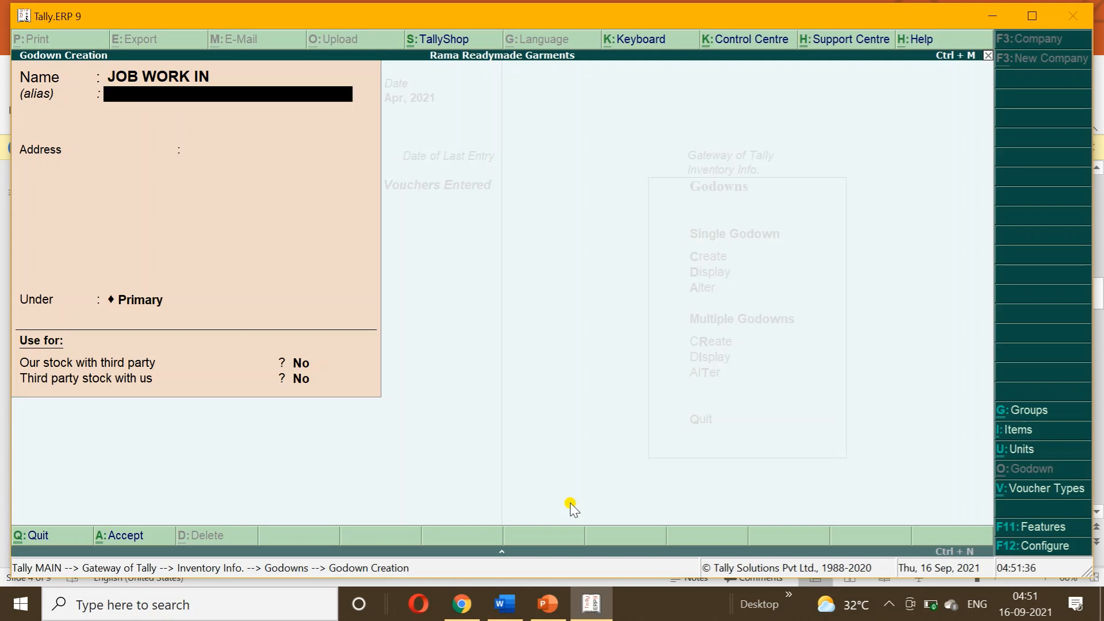
key(BackSpace)
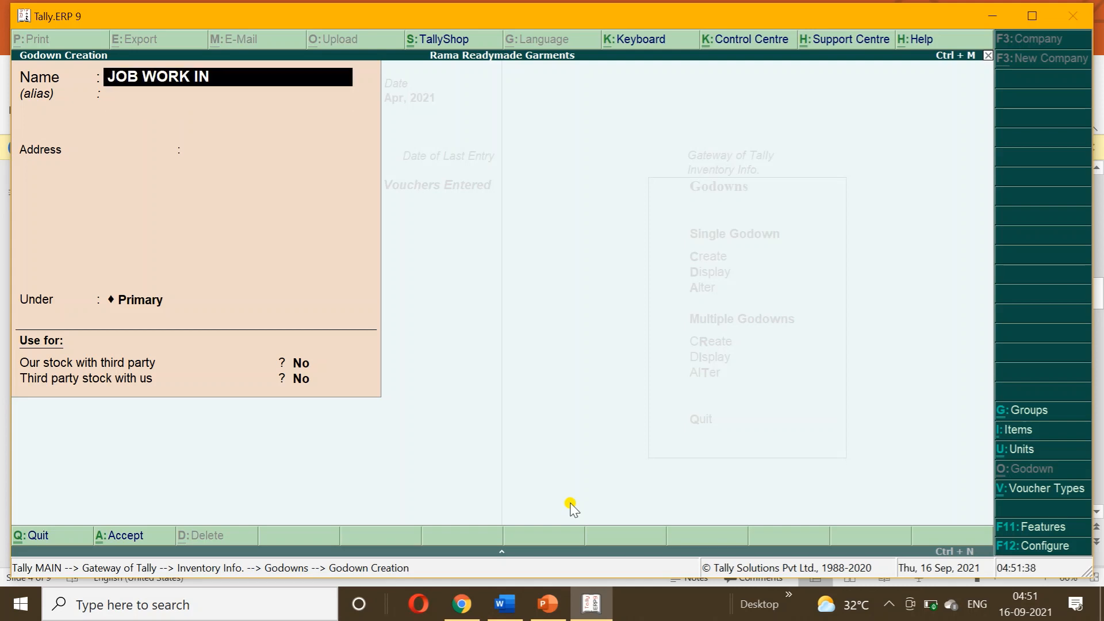
text(GODOWN)
key(Return)
key(Return)
key(Return)
key(Return)
key(Return)
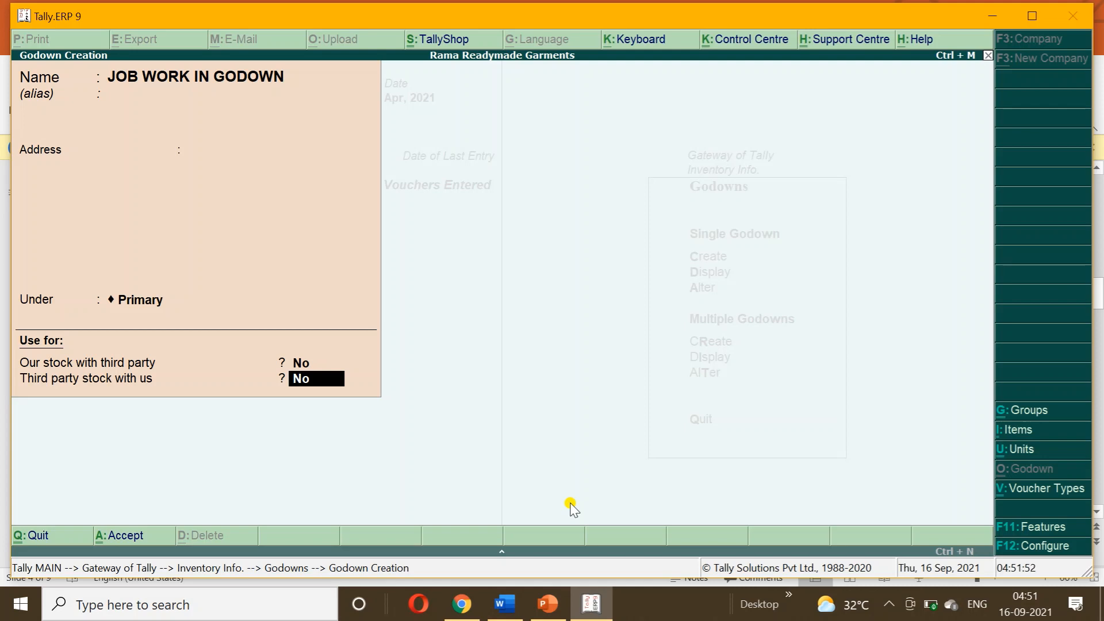
text(Y)
key(Return)
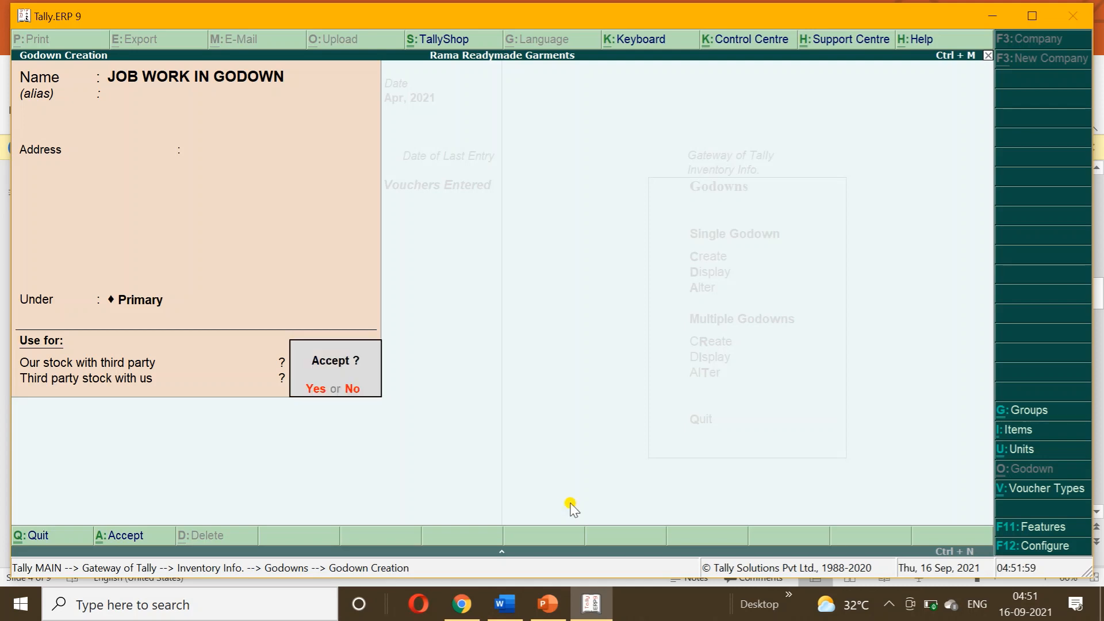
key(Return)
Return to Gateway of Tally and select the Fabric of Duppatta item name on the PowerPoint slide.
key(Escape)
key(Return)
key(Escape)
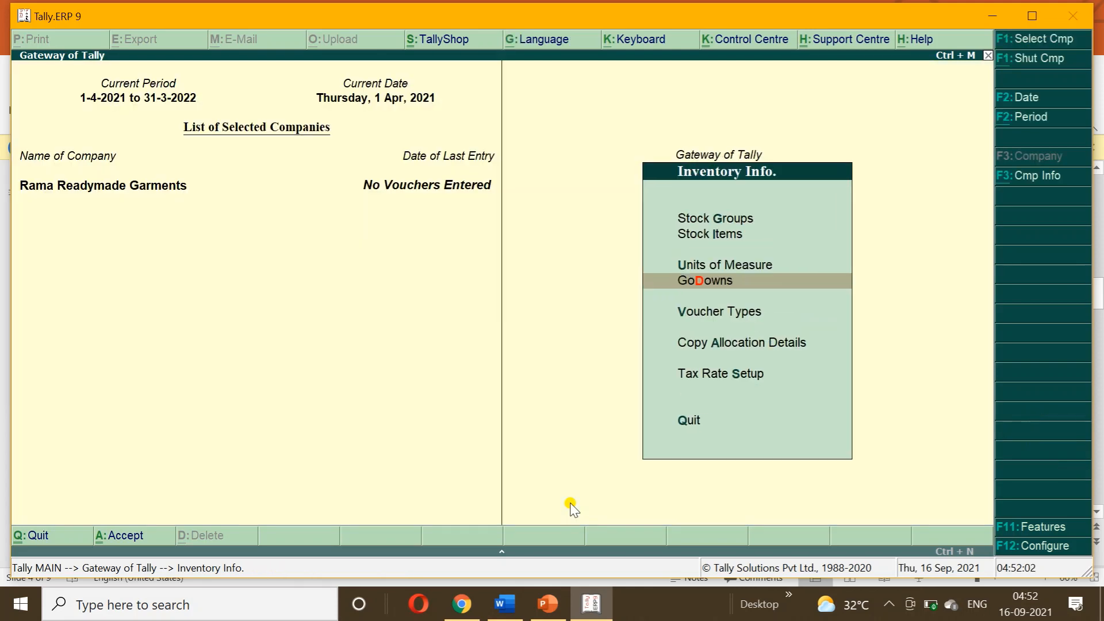
key(Escape)
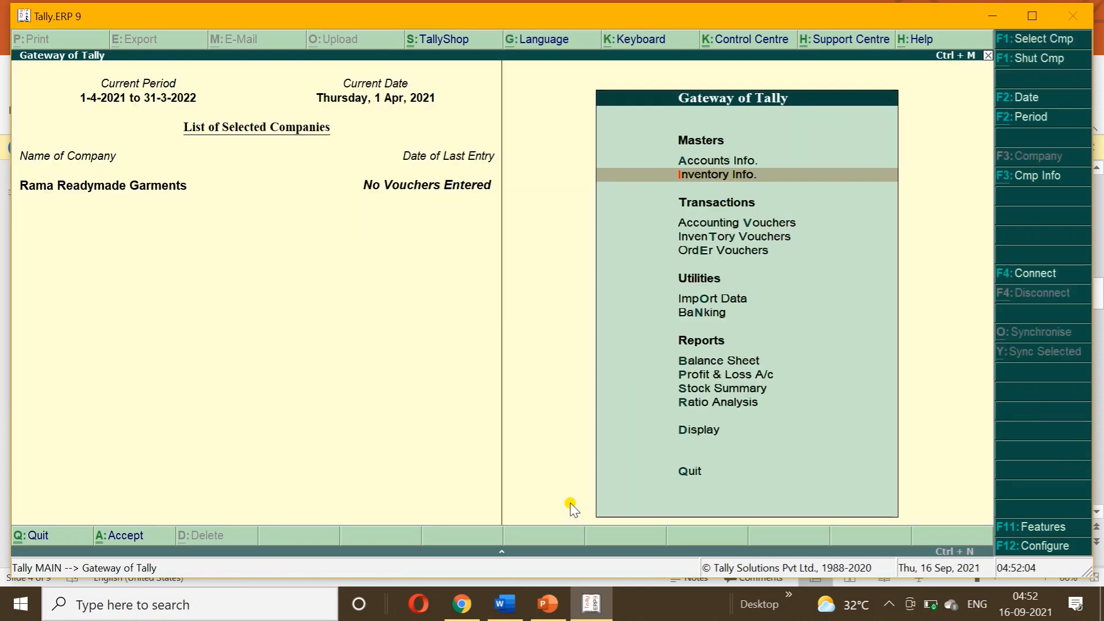
click(547, 611)
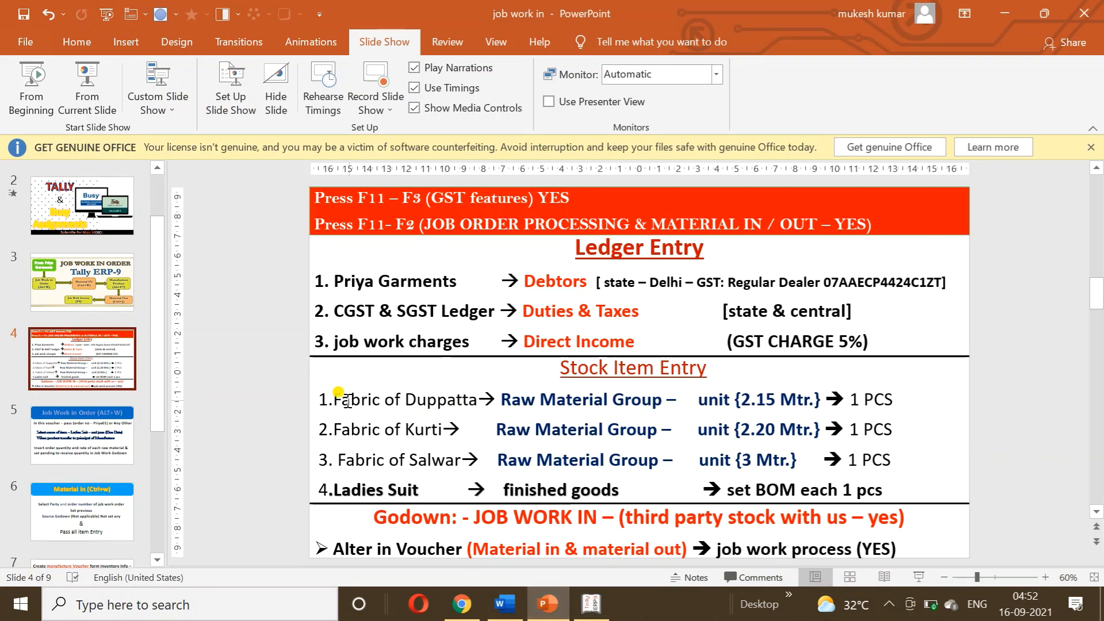
drag(334, 400, 446, 405)
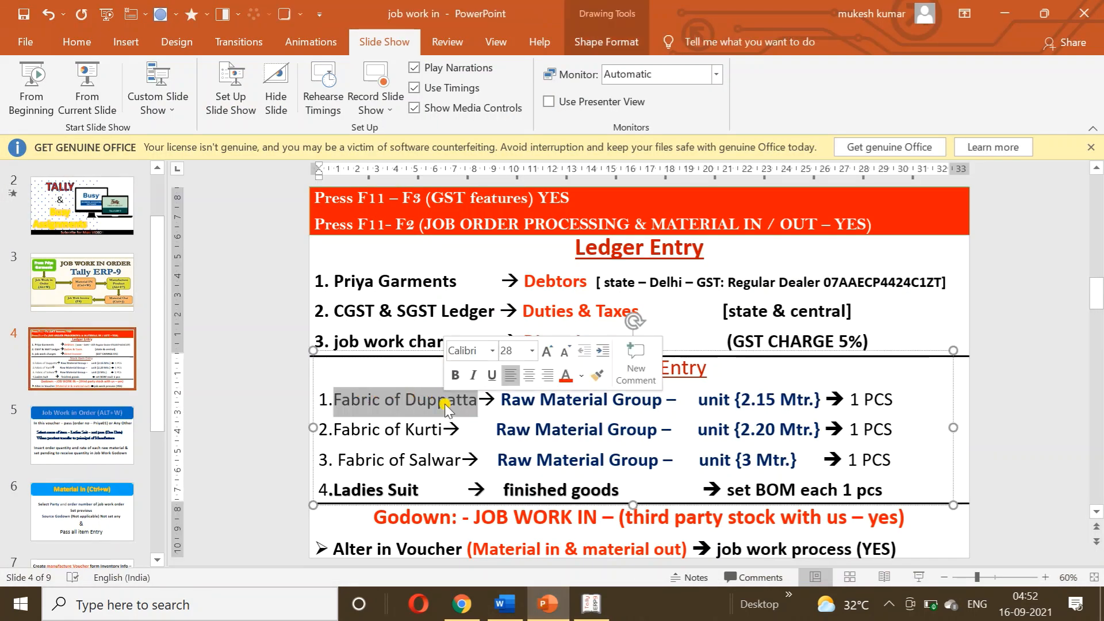
Start a new stock item 'Fabric of Duppatta' under RAW MATERIAL with units PCS and alternate MTR.
click(584, 611)
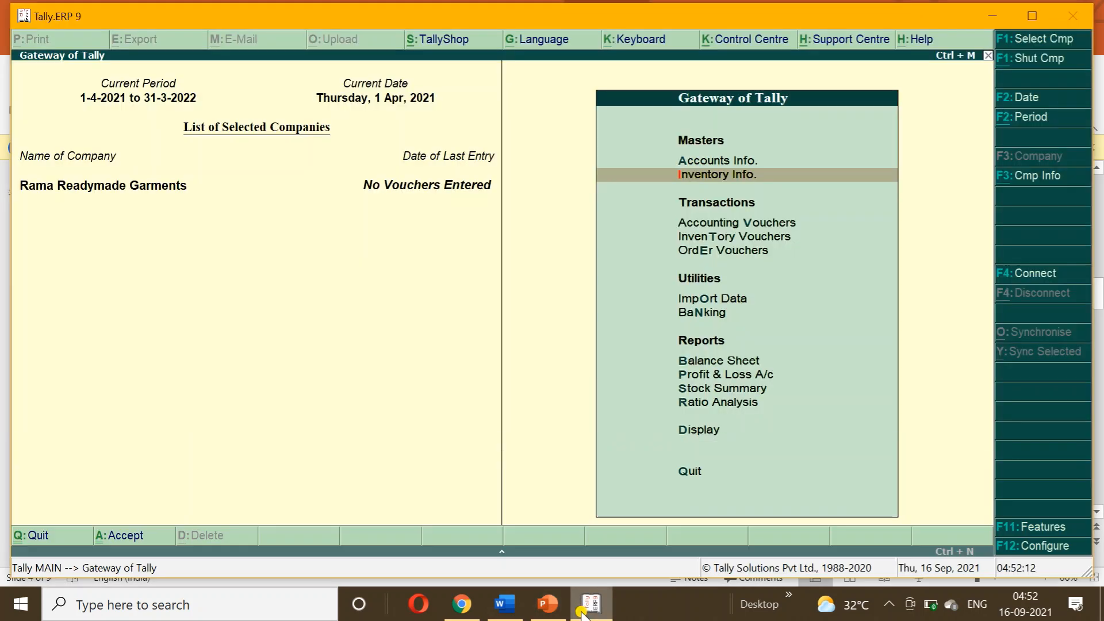
key(Return)
key(Down)
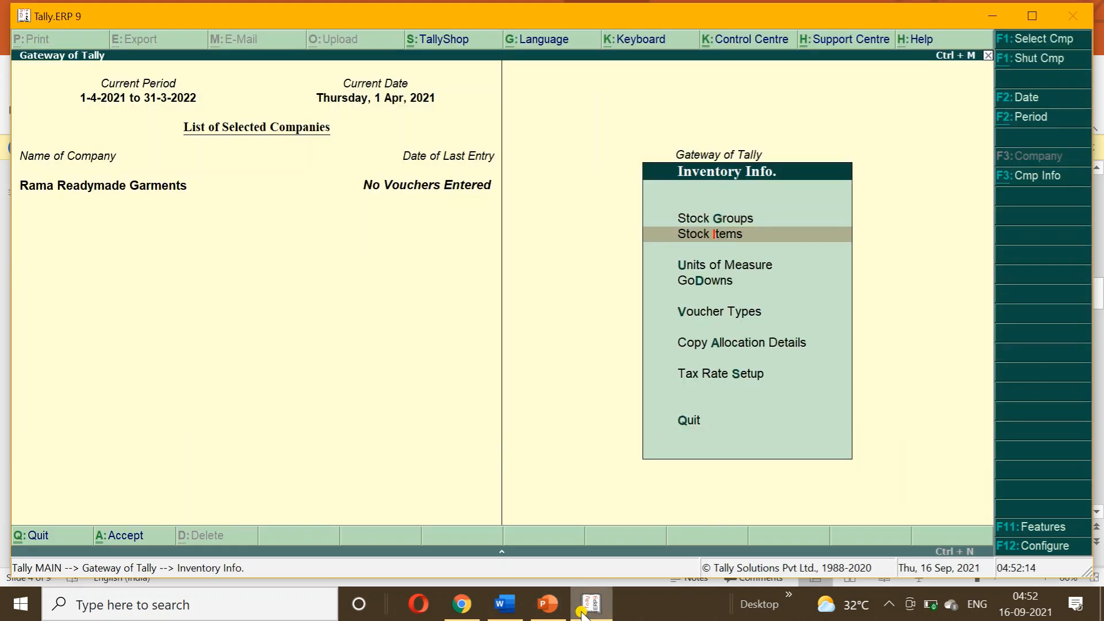
key(Return)
key(Return)
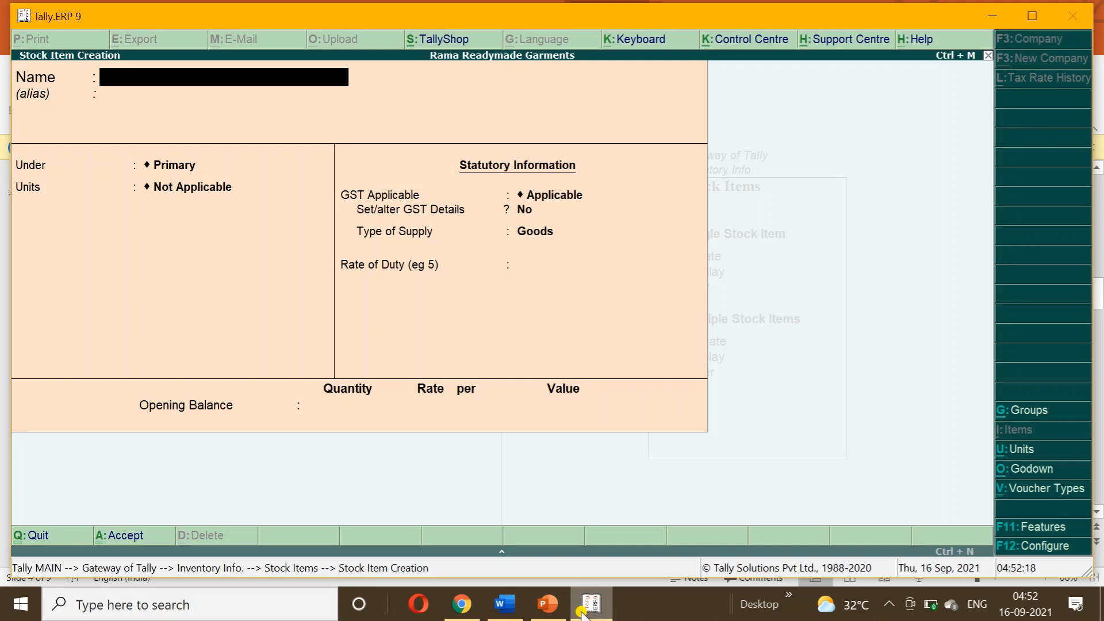
text(Fabric of Duppatta)
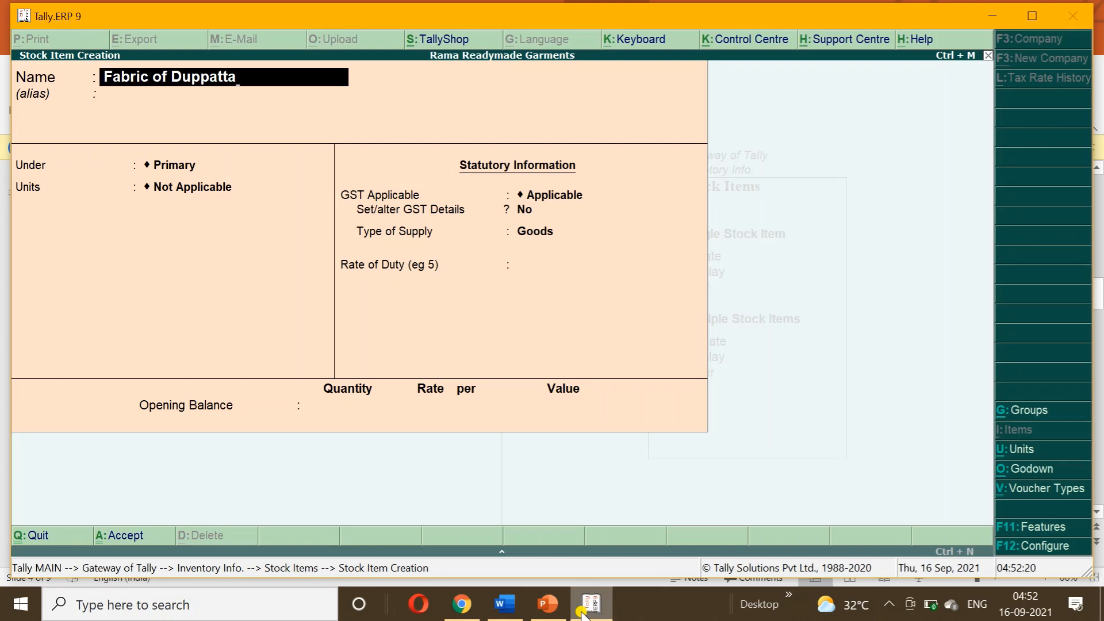
key(Return)
key(Return)
key(Down)
key(Down)
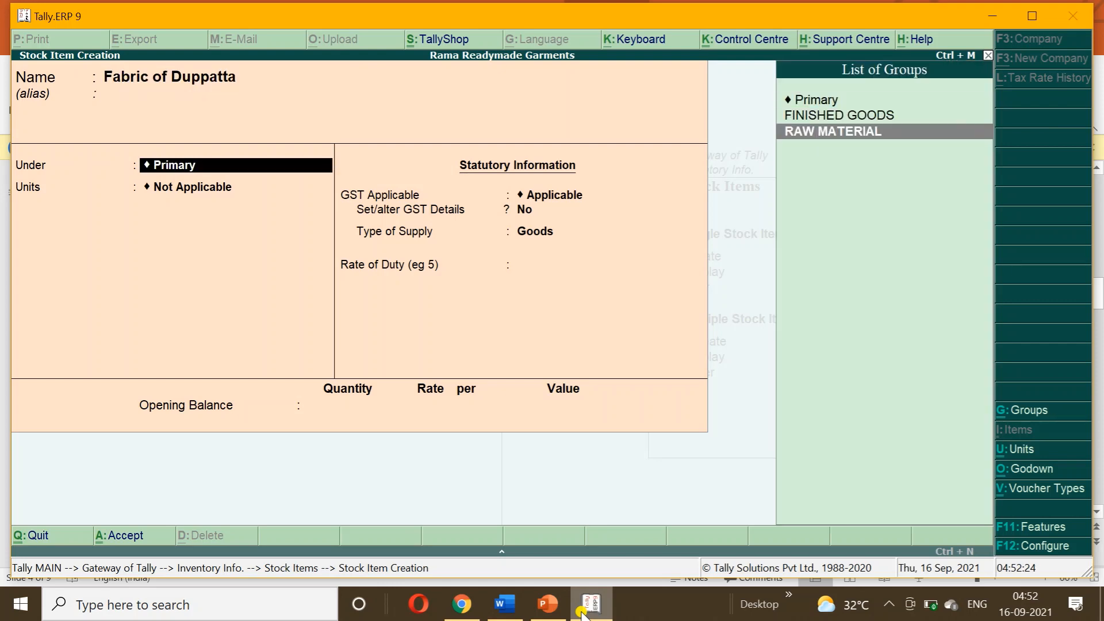
key(Return)
key(Down)
key(Down)
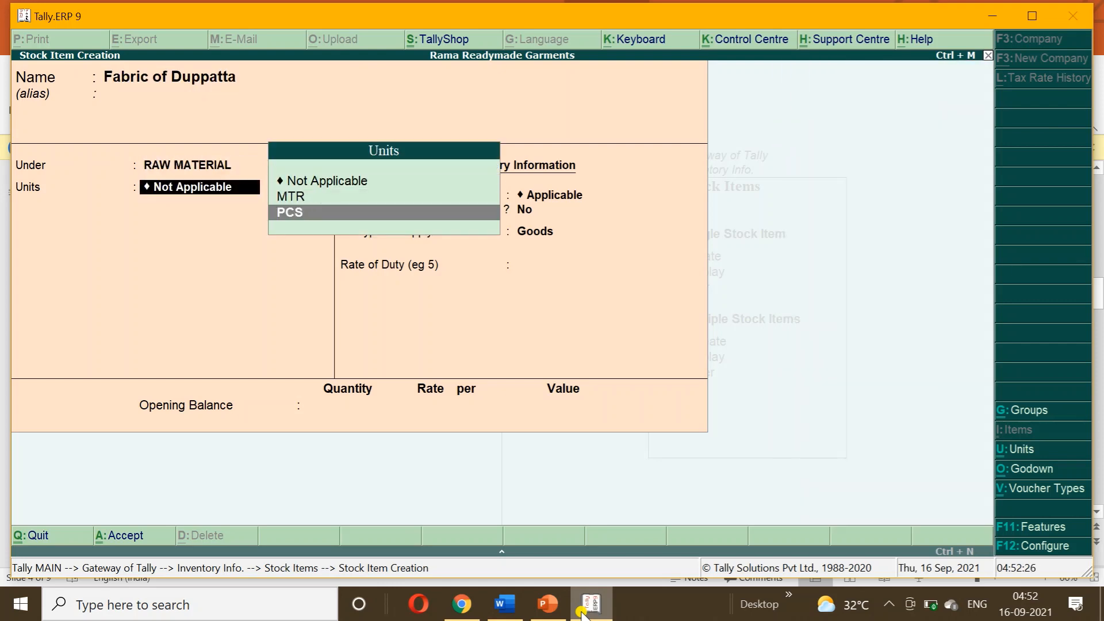
key(Return)
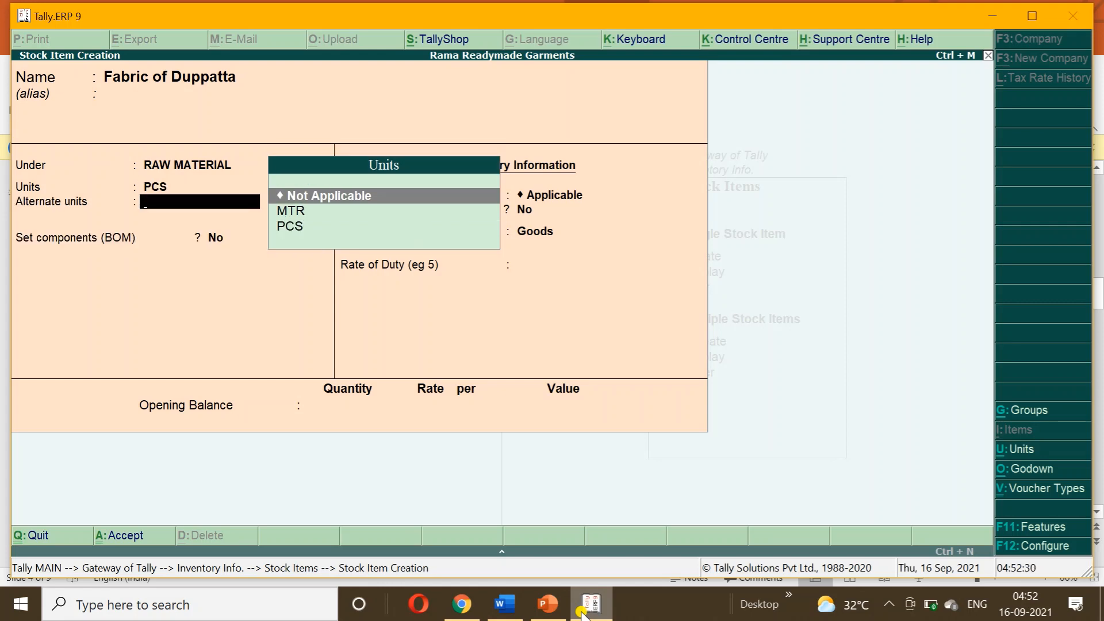
key(Down)
key(Return)
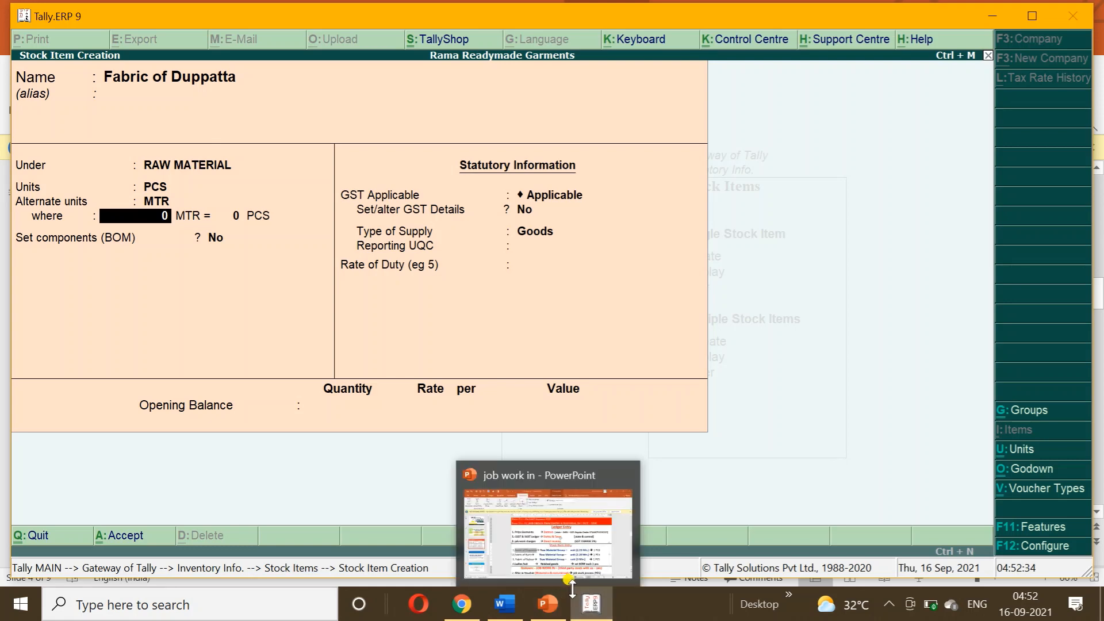
Enter the unit conversion 2.15 MTR = 1 PCS, checking it against the reference slide.
click(547, 604)
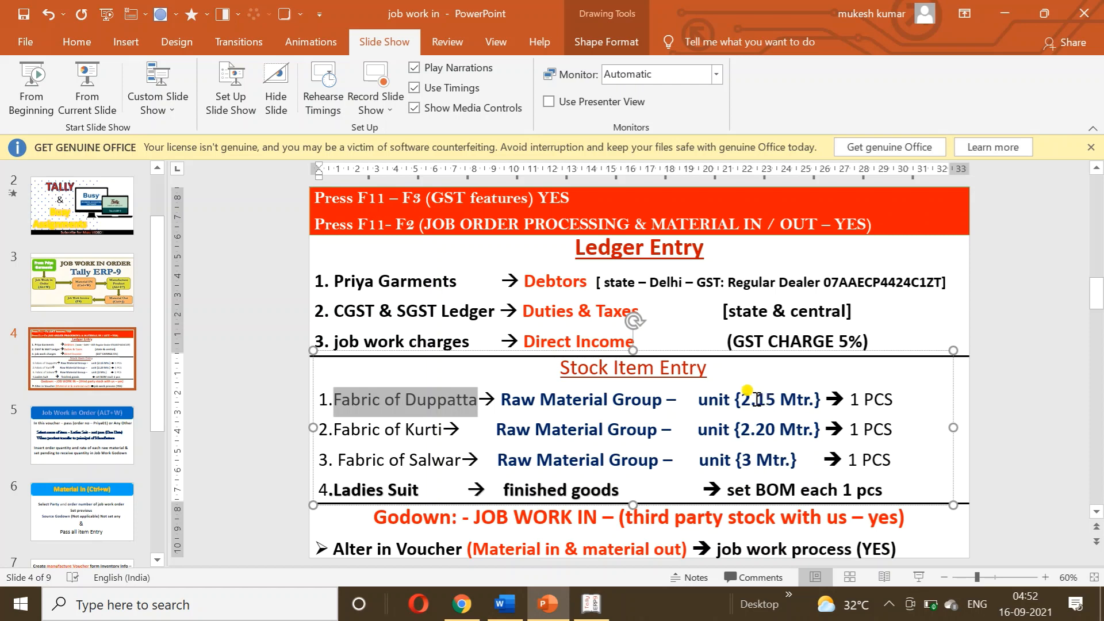
drag(742, 399, 824, 401)
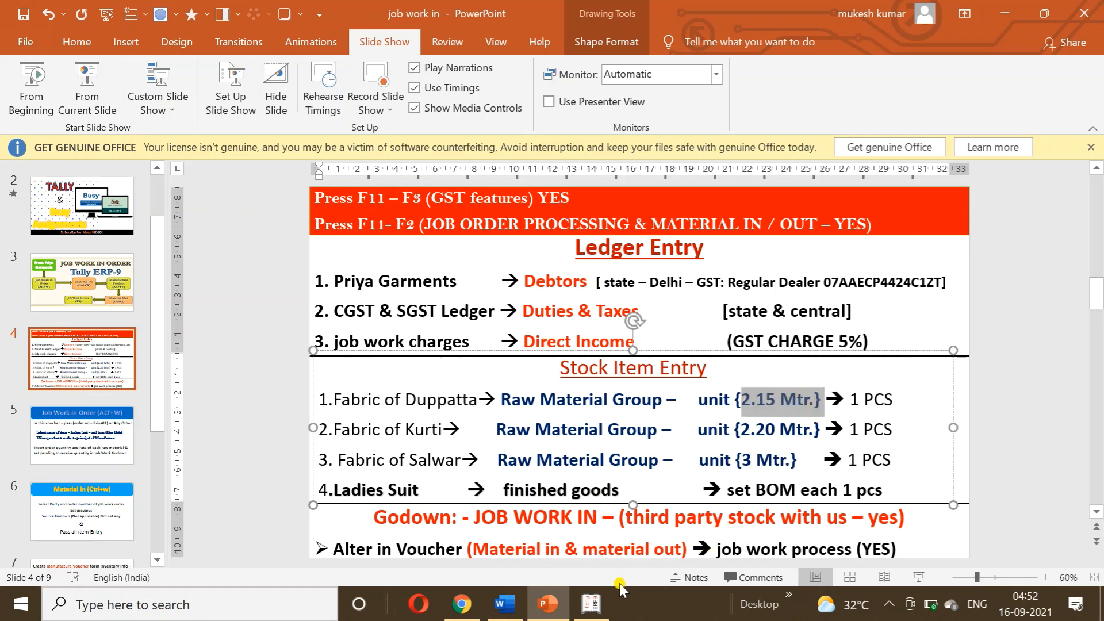
click(595, 604)
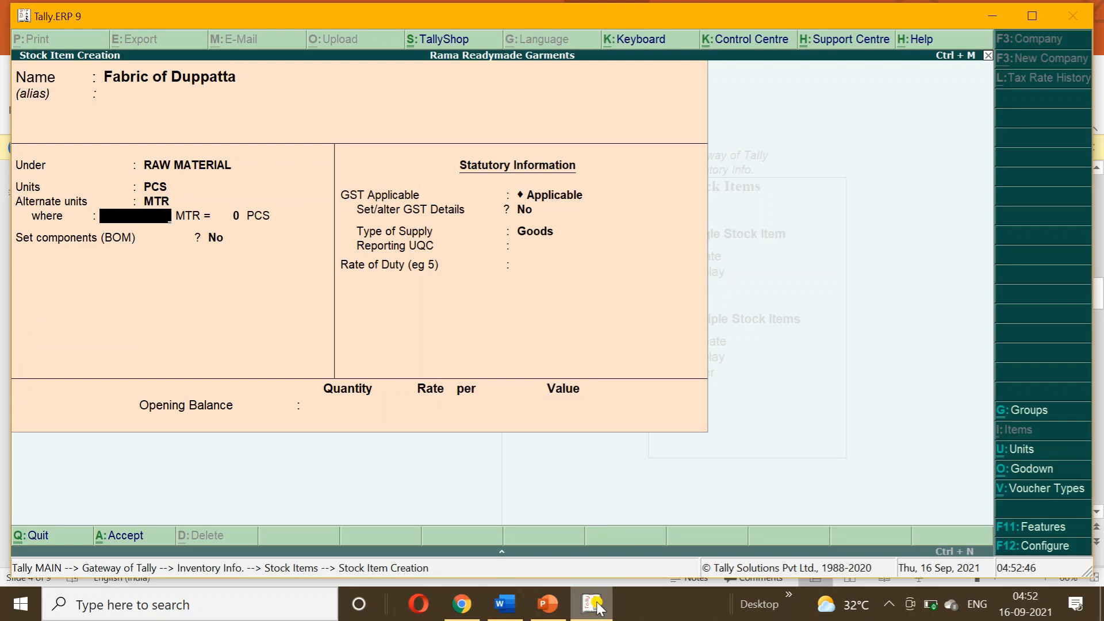
text(2.15)
key(Return)
text(1)
key(Return)
key(Return)
click(554, 610)
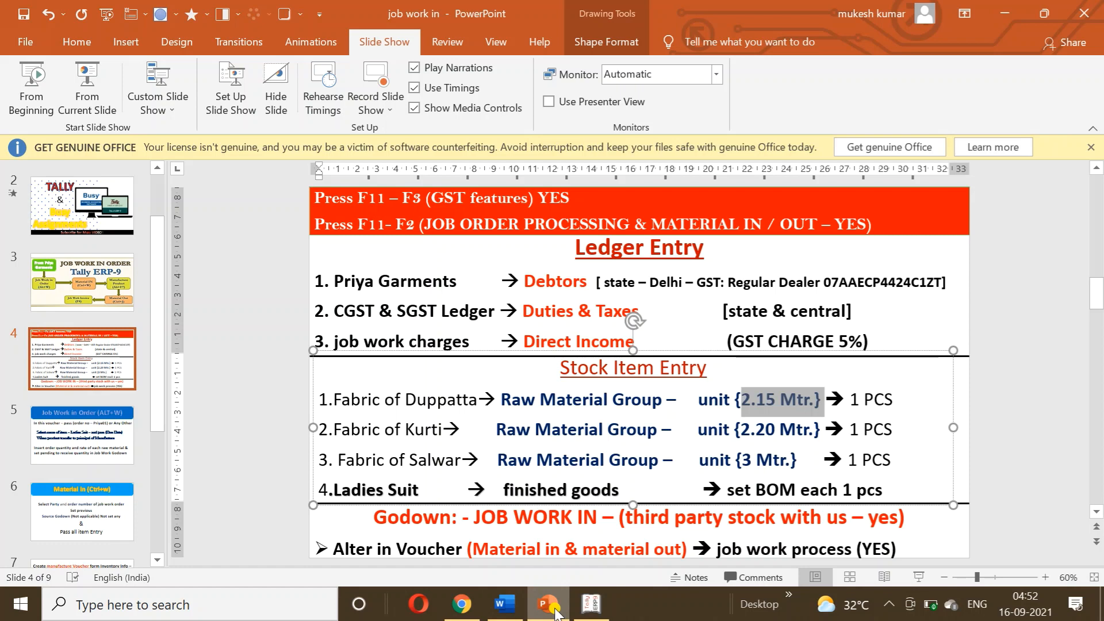
click(553, 609)
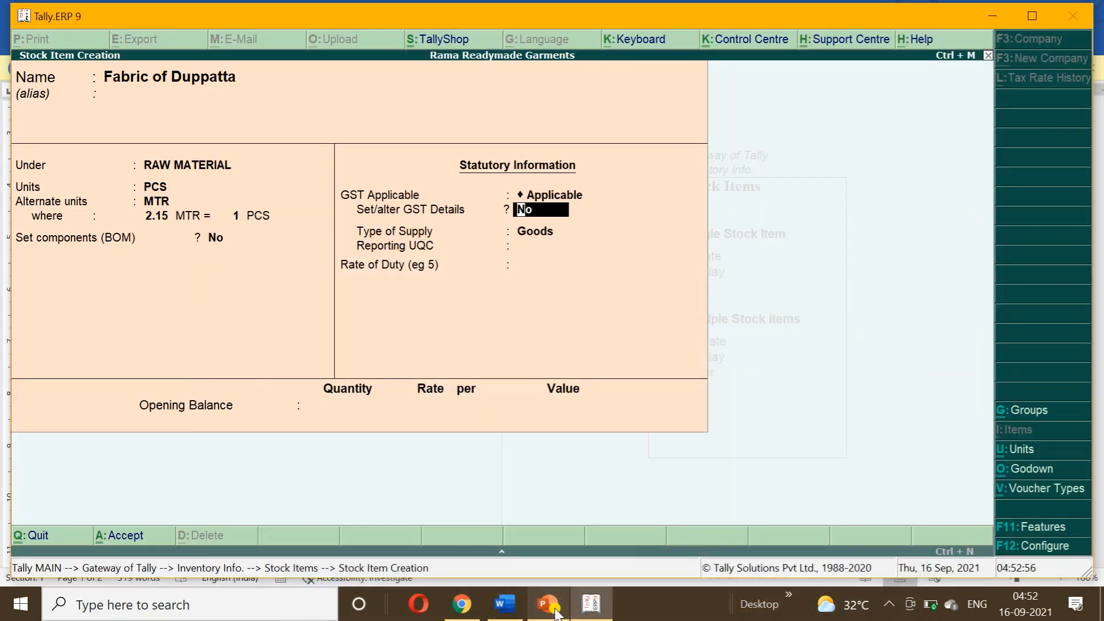
Save Fabric of Duppatta, then create Fabric of Kurti under RAW MATERIAL with 2.20 MTR = 1 PCS.
key(ctrl+a)
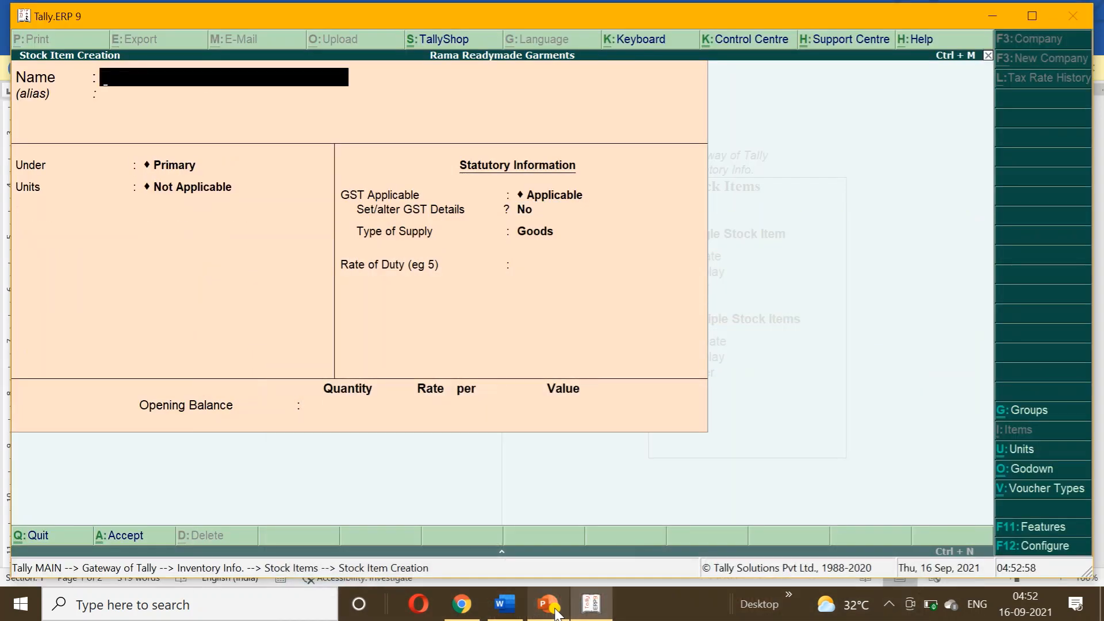
click(556, 611)
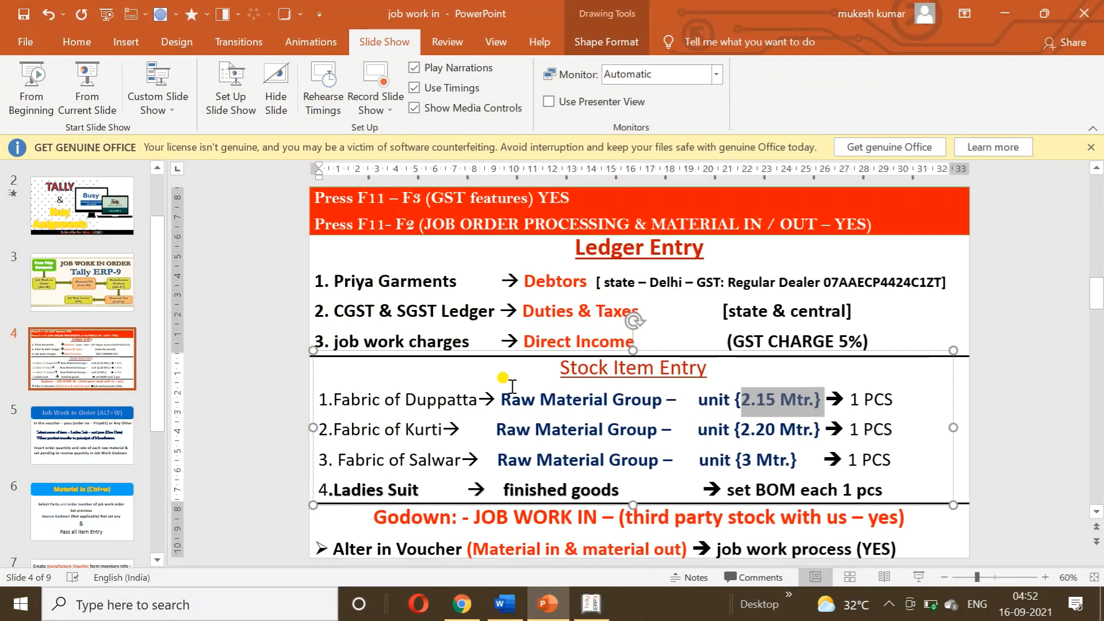
click(673, 305)
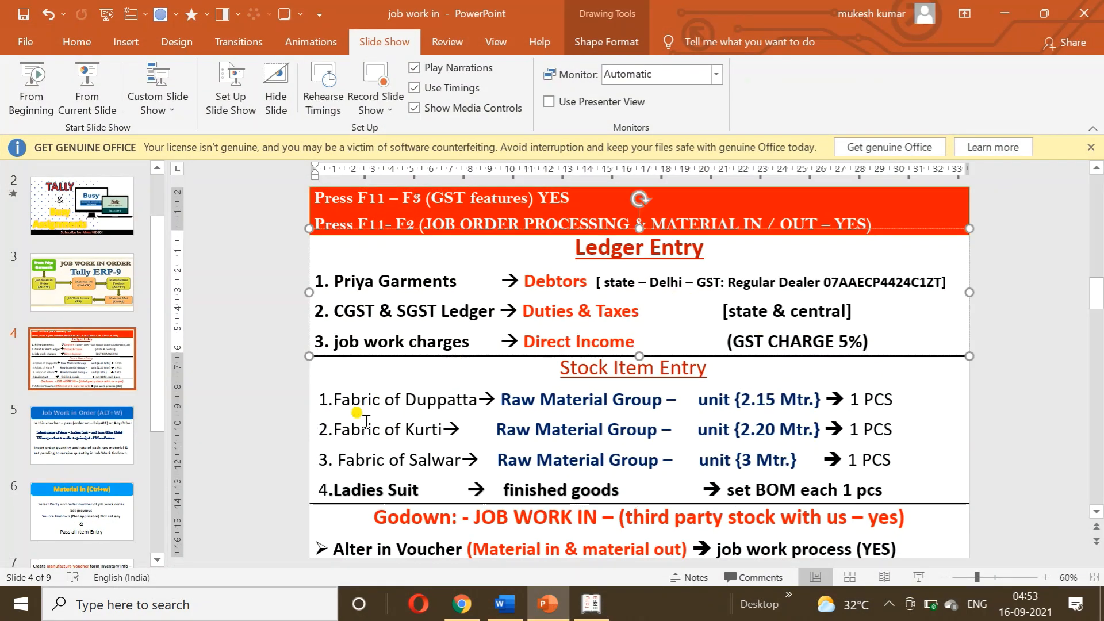
drag(334, 429, 438, 431)
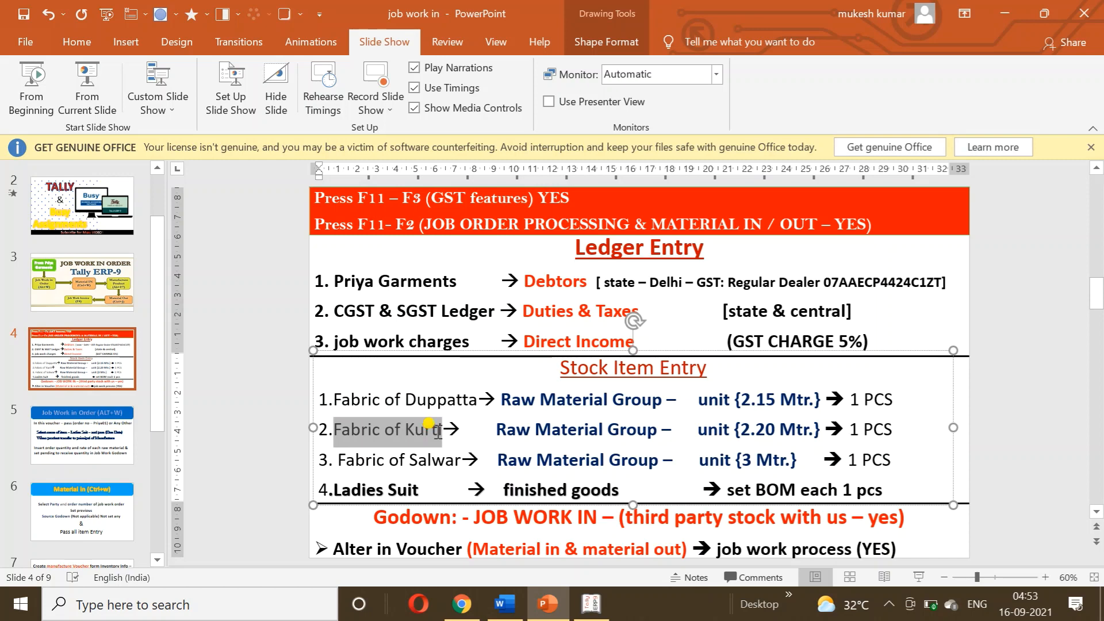
click(601, 604)
key(ctrl+alt+v)
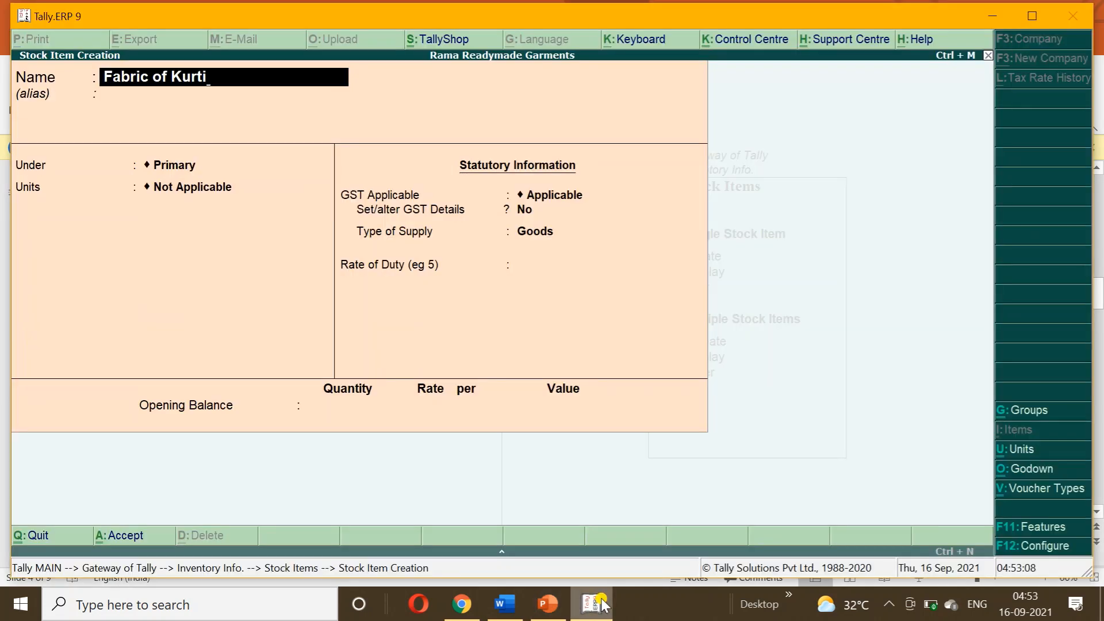
key(Return)
key(Down)
key(Down)
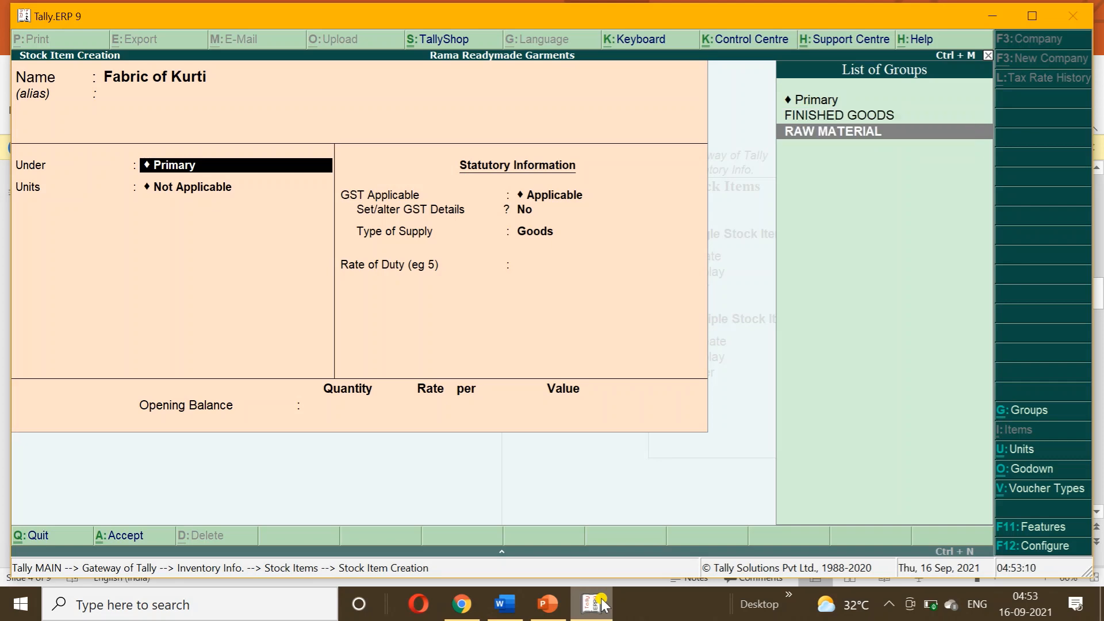
key(Return)
key(Return)
key(Return)
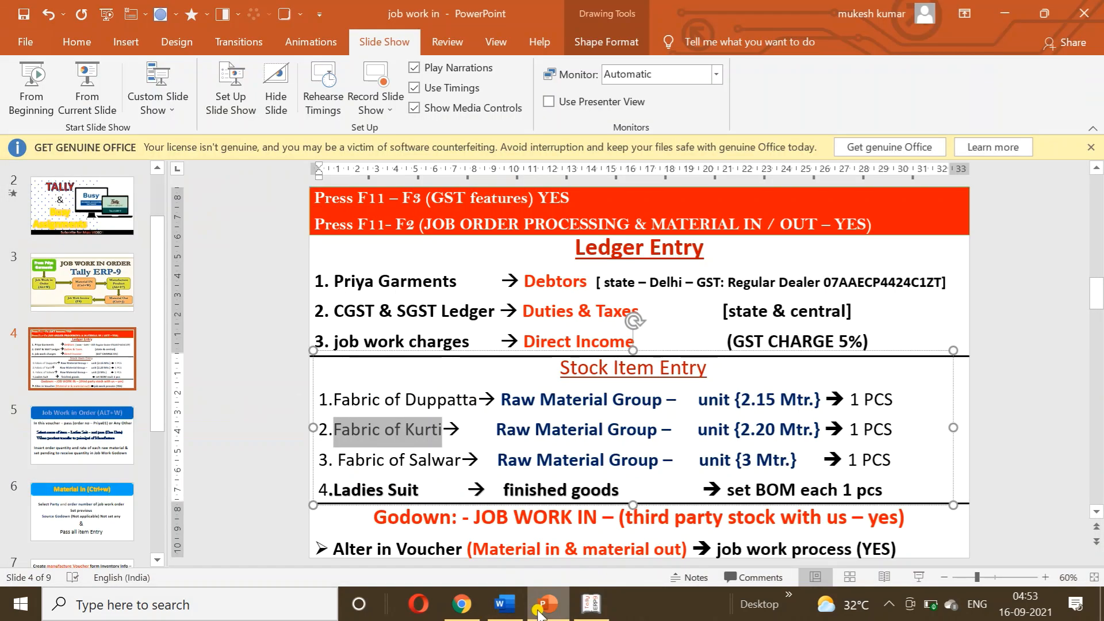
click(548, 604)
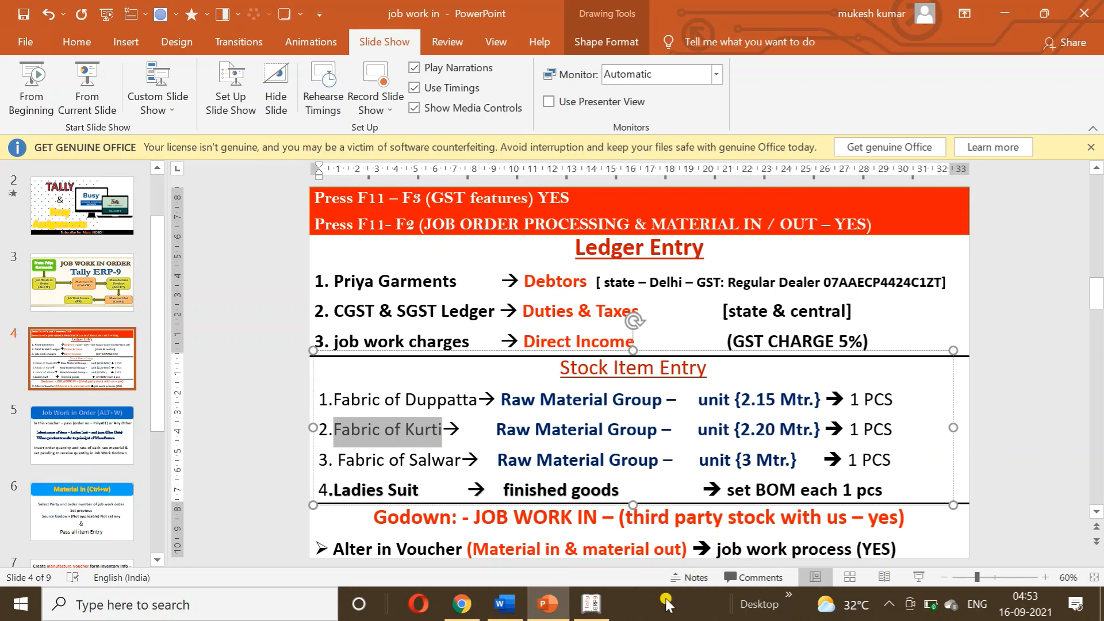
click(593, 605)
text(2.20)
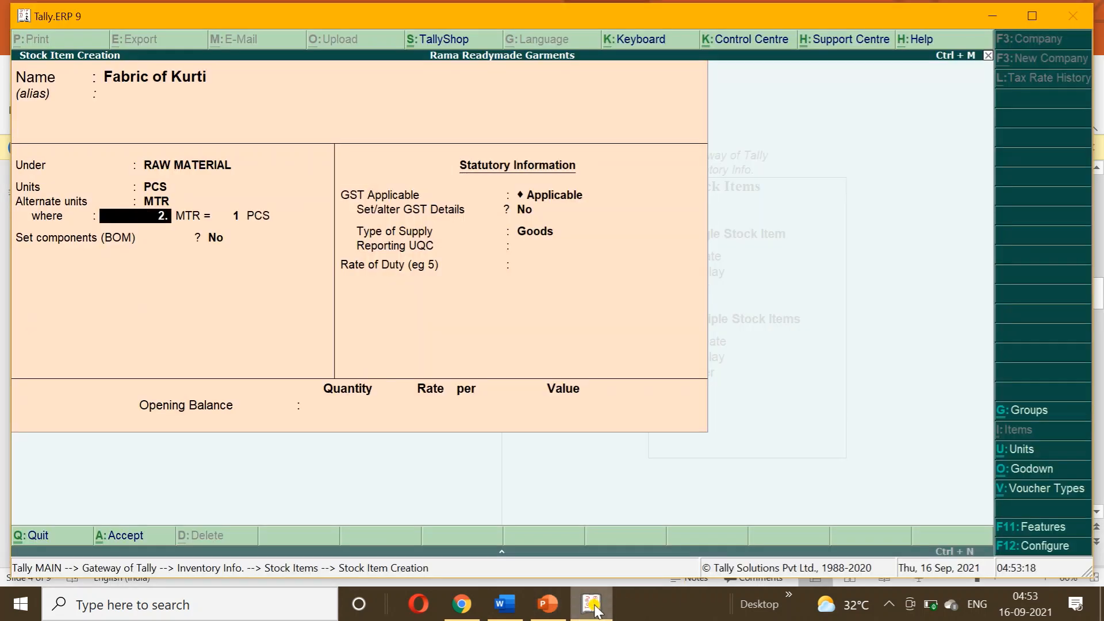
key(Return)
key(Return)
key(Return)
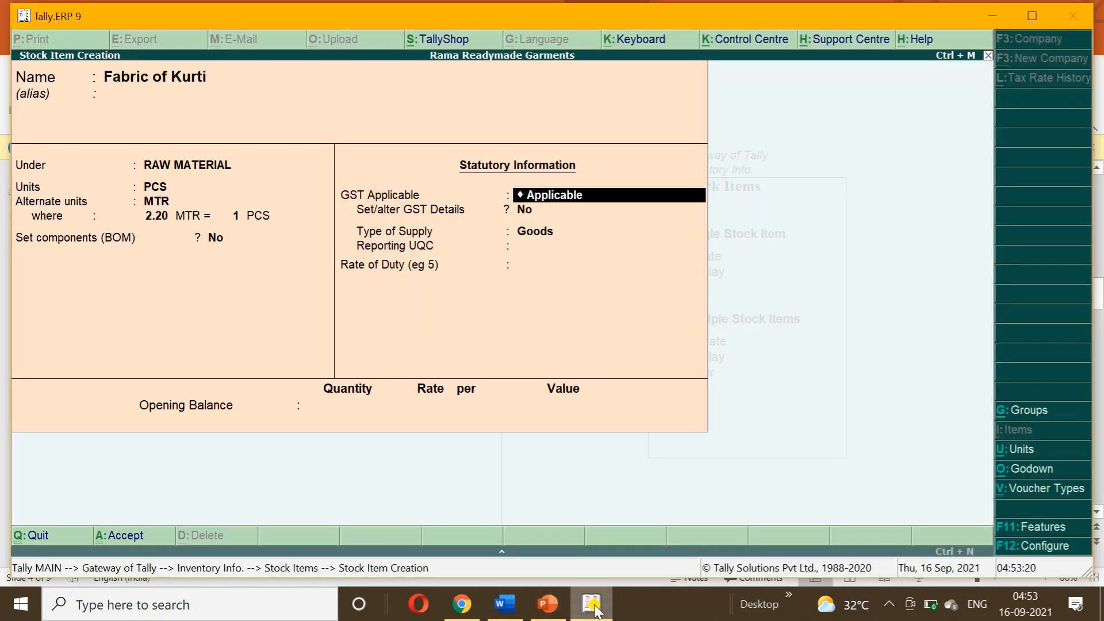
key(ctrl+a)
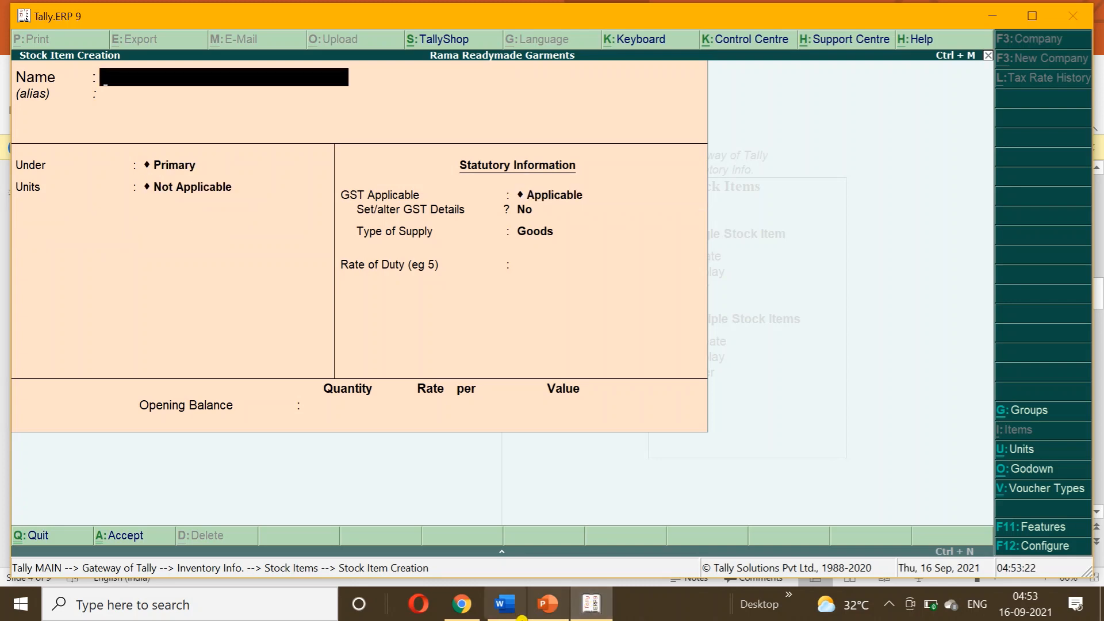
Create Fabric of Salwar under RAW MATERIAL with 3 MTR = 1 PCS and save it.
click(548, 604)
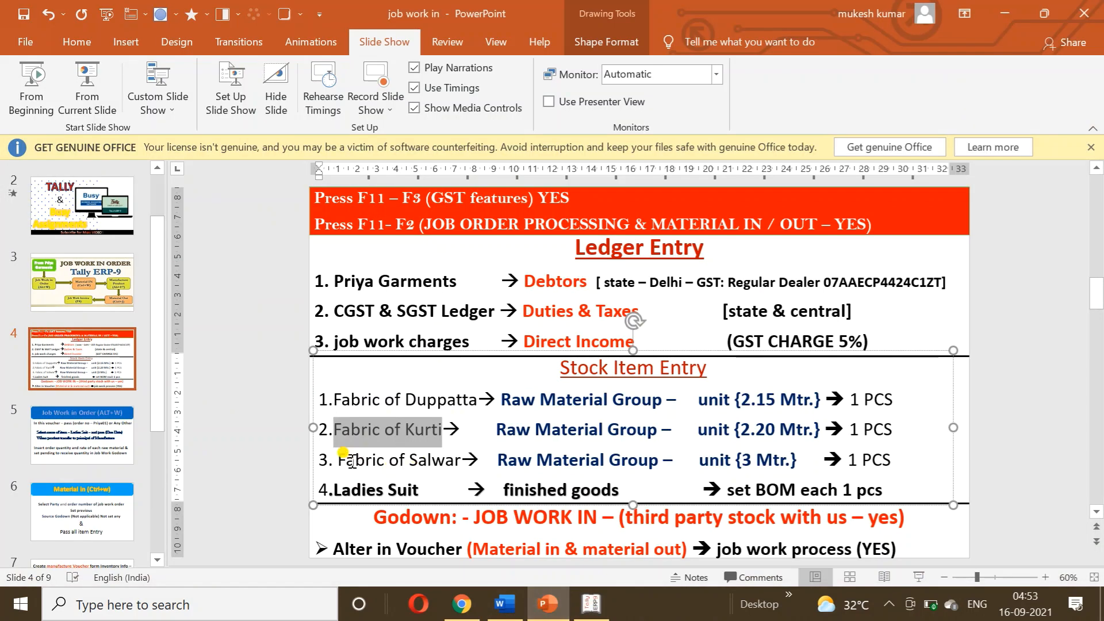
drag(338, 460, 448, 466)
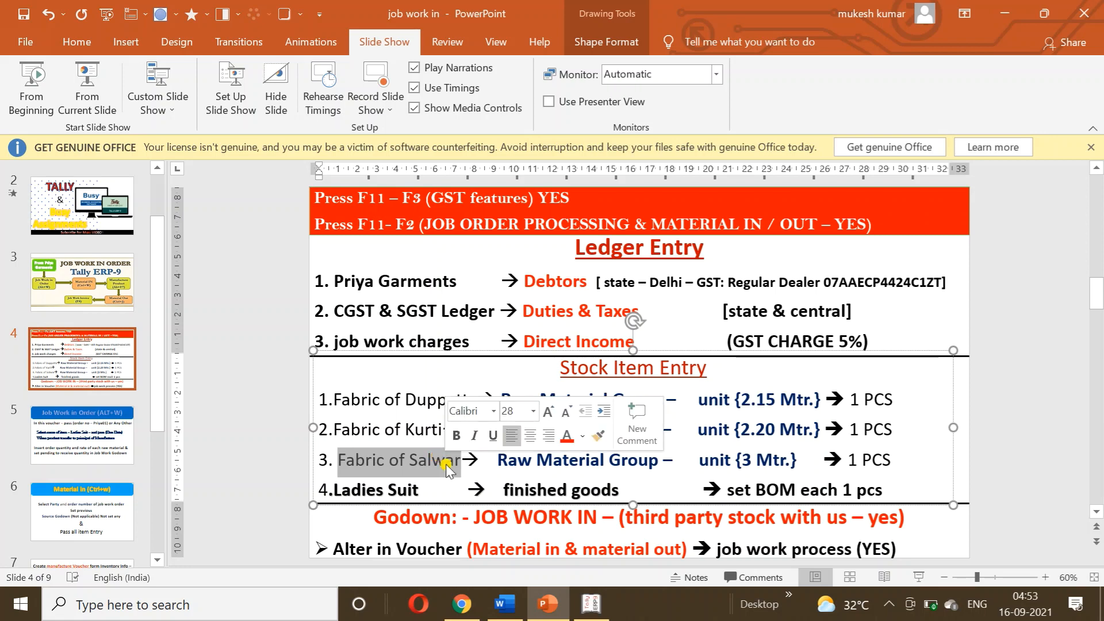
click(592, 604)
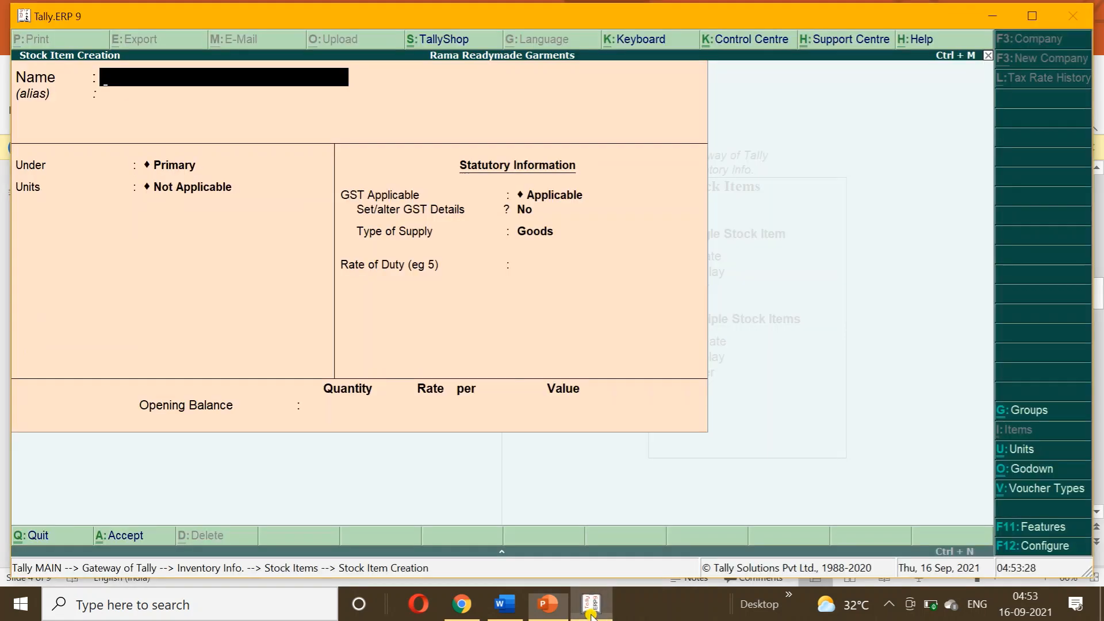
key(ctrl+alt+v)
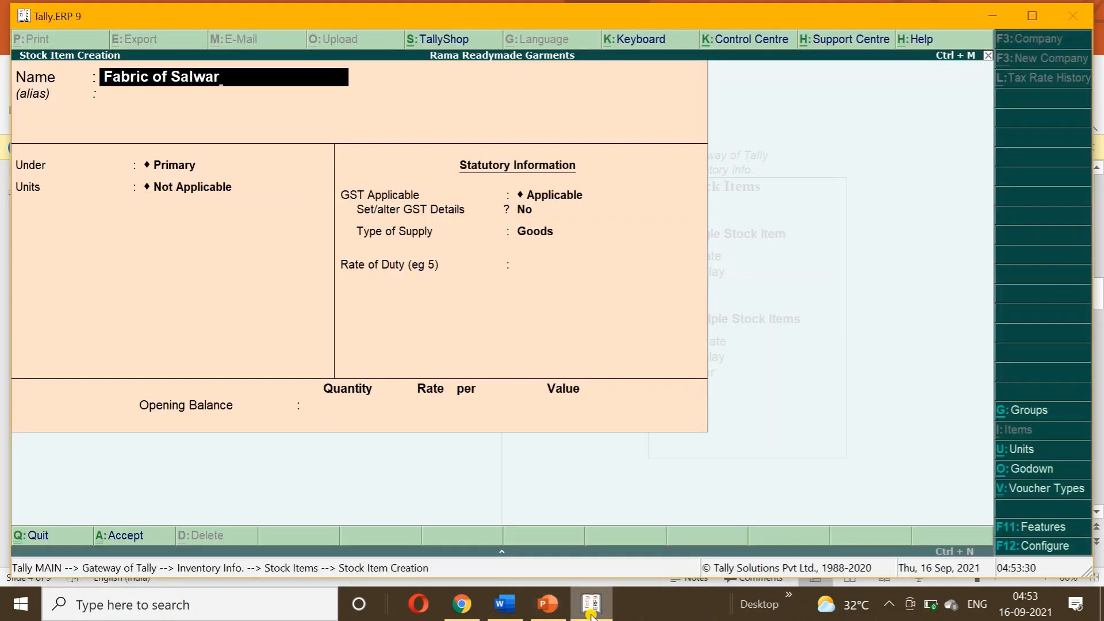
key(Return)
key(Return)
text(R)
key(Return)
key(Return)
key(Return)
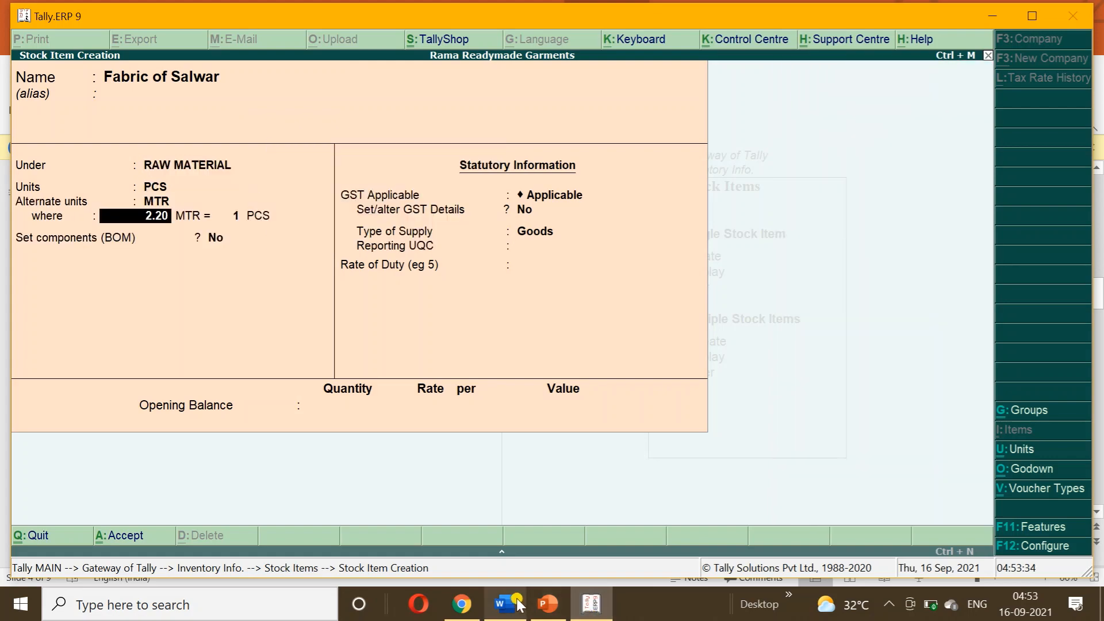
click(536, 608)
click(535, 610)
text(3)
key(Return)
key(Return)
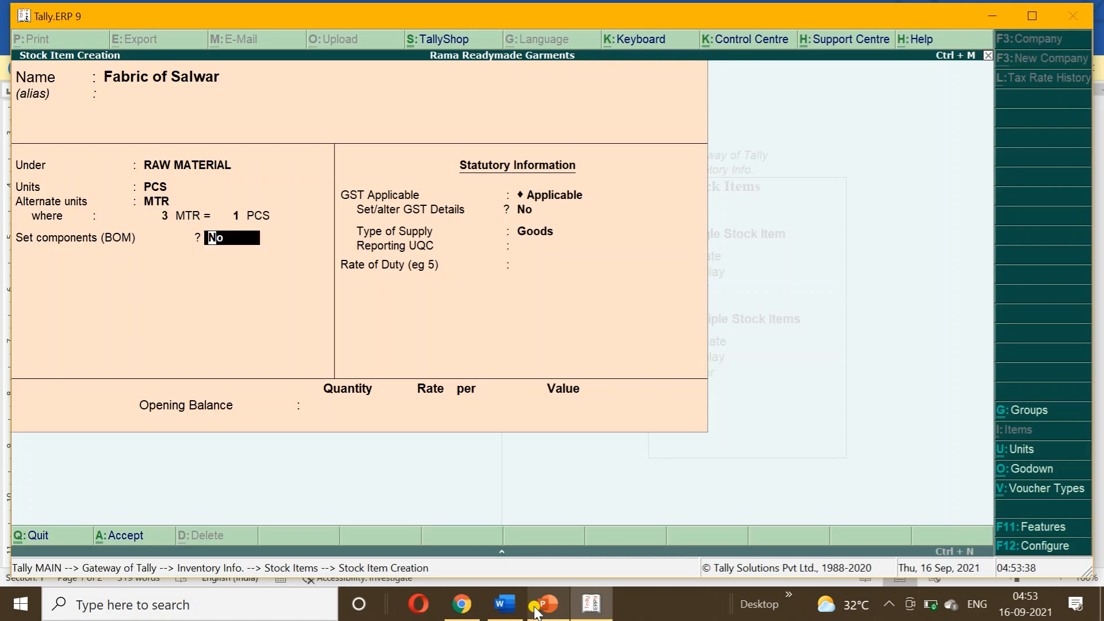
key(ctrl+a)
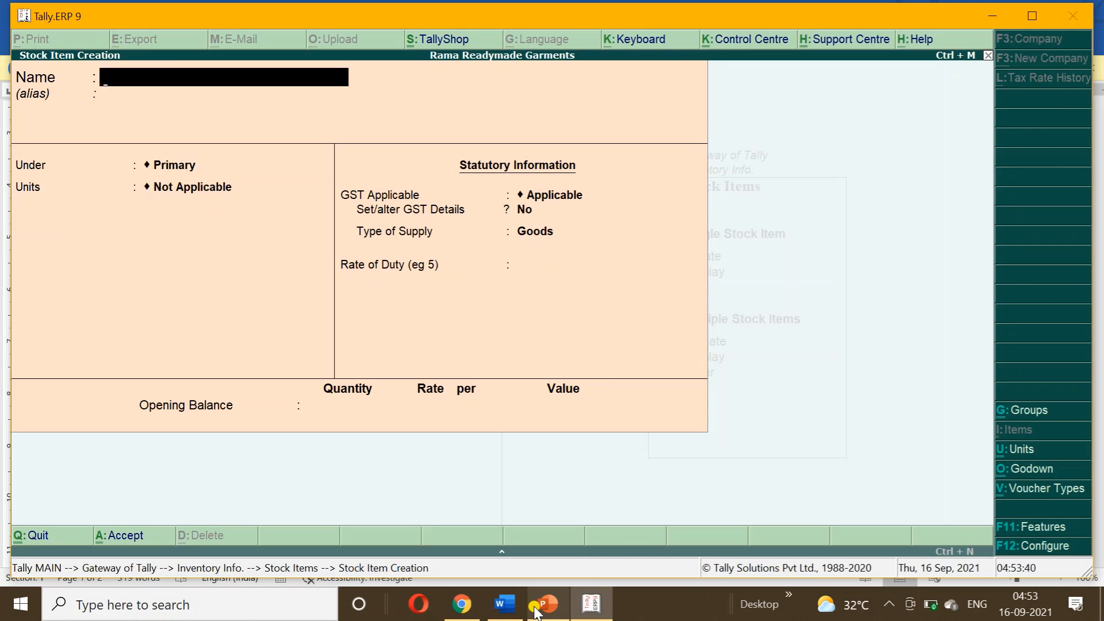
Start the Ladies Suit stock item under the FINISHED GOODS group.
click(504, 604)
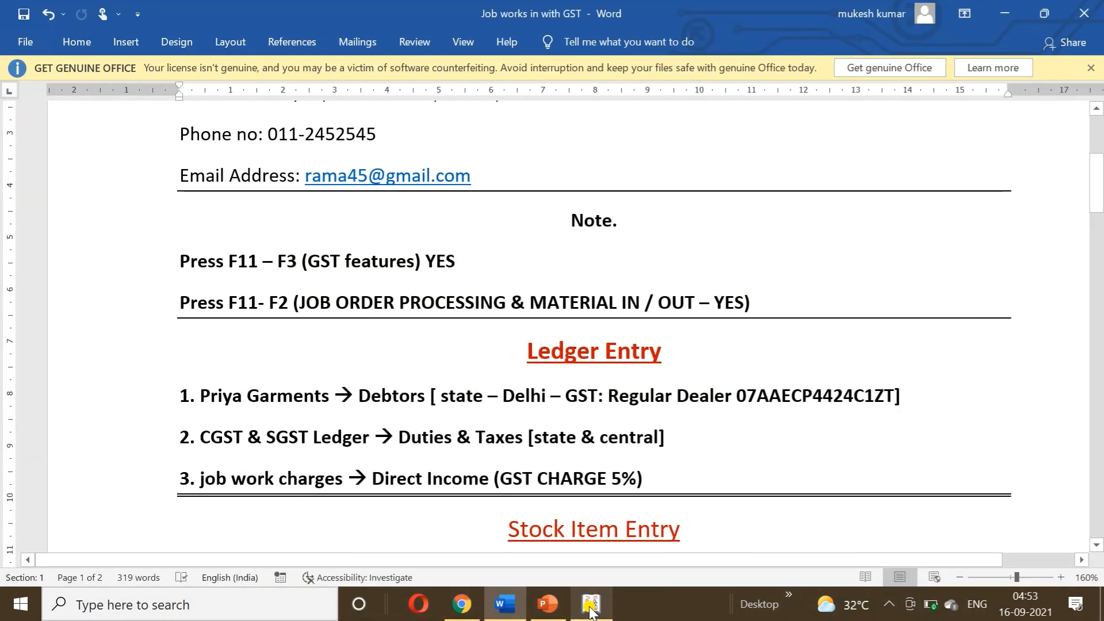
click(548, 604)
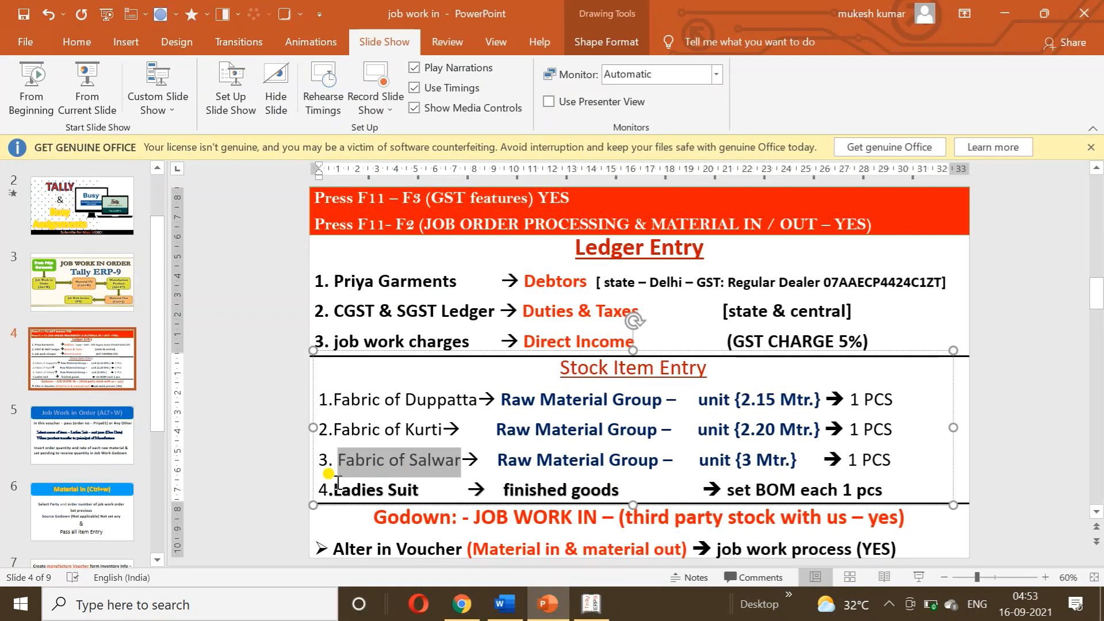
drag(335, 489, 419, 492)
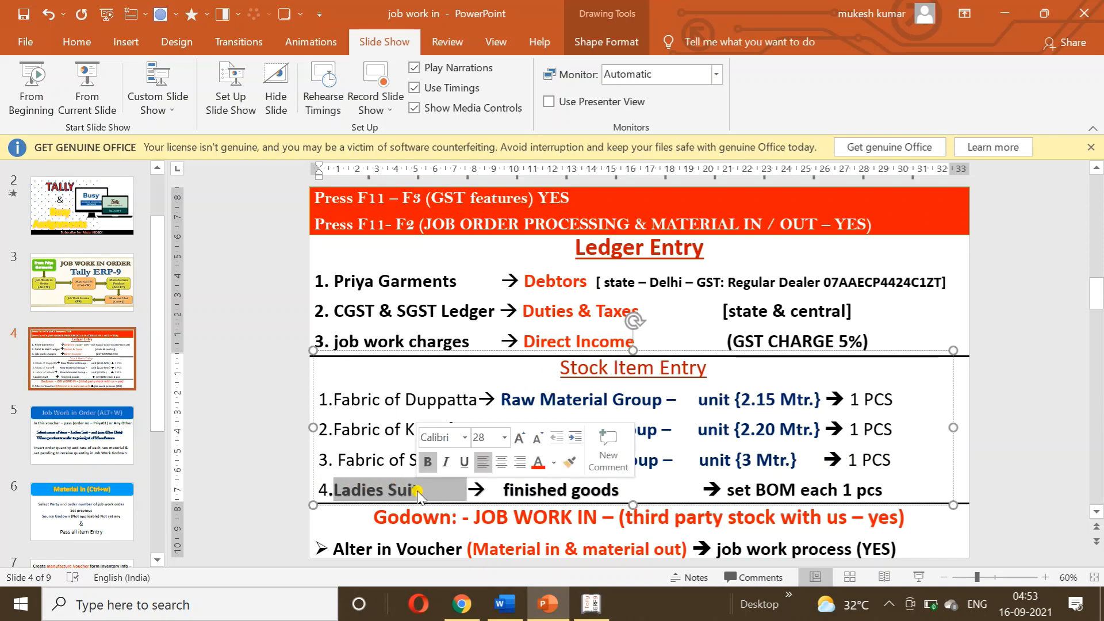
click(604, 611)
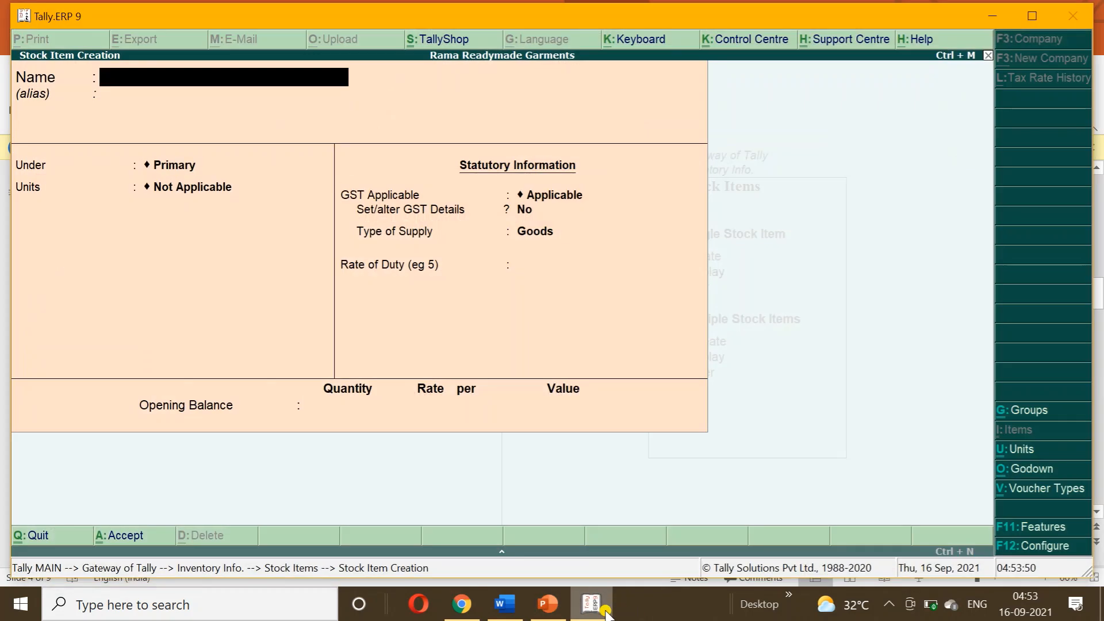
key(ctrl+alt+v)
key(Return)
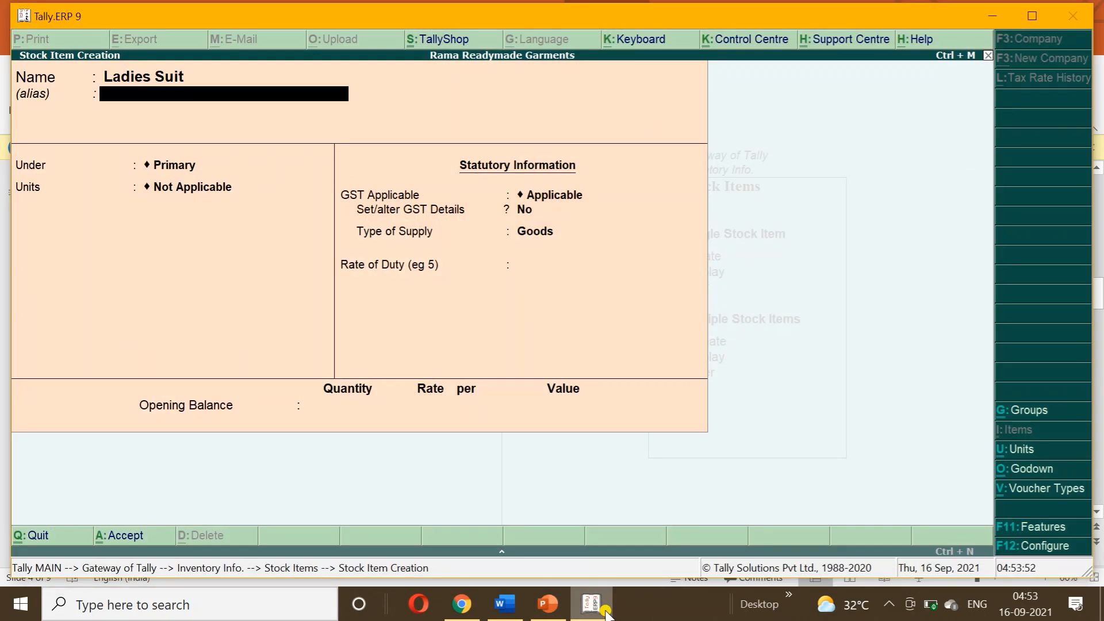
key(Return)
text(F)
key(Return)
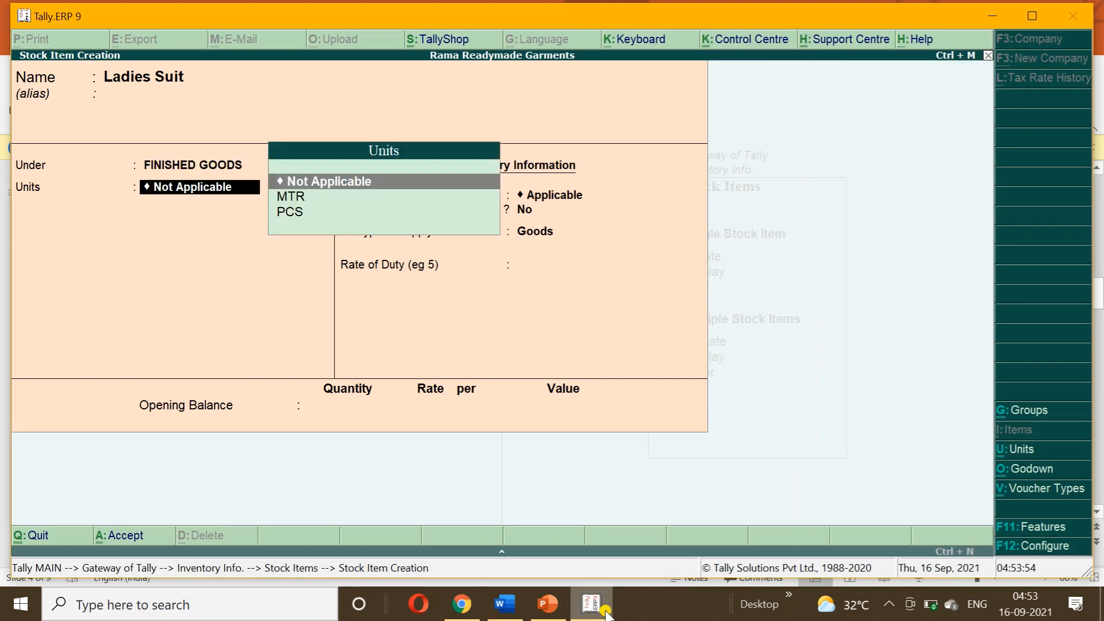
Set the Ladies Suit unit to PCS with alternate units left as Not Applicable.
key(Down)
key(Down)
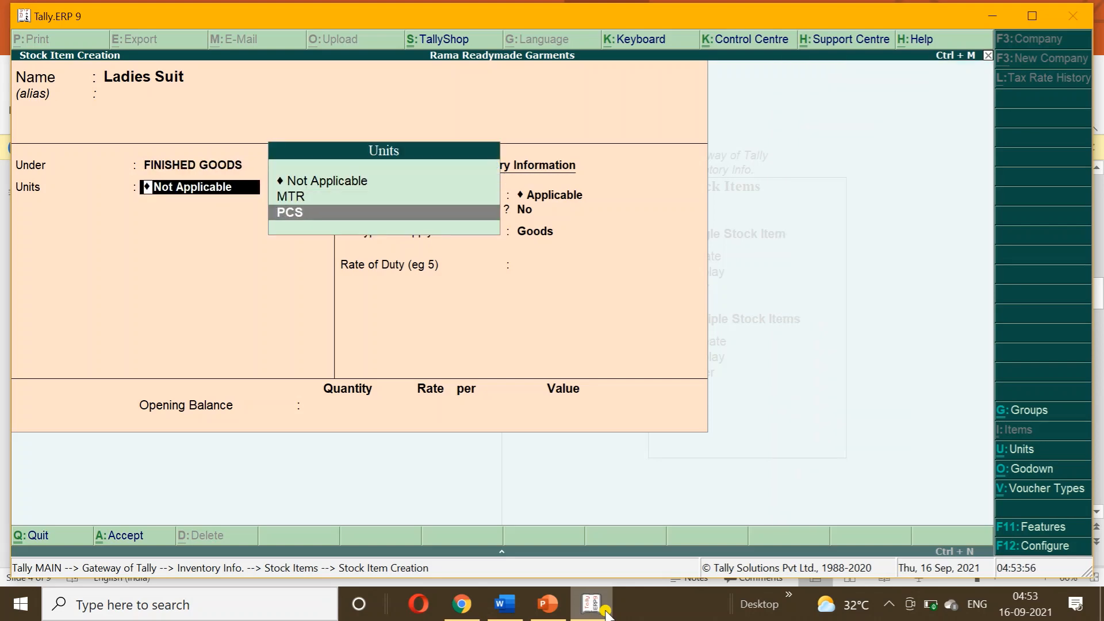
key(Return)
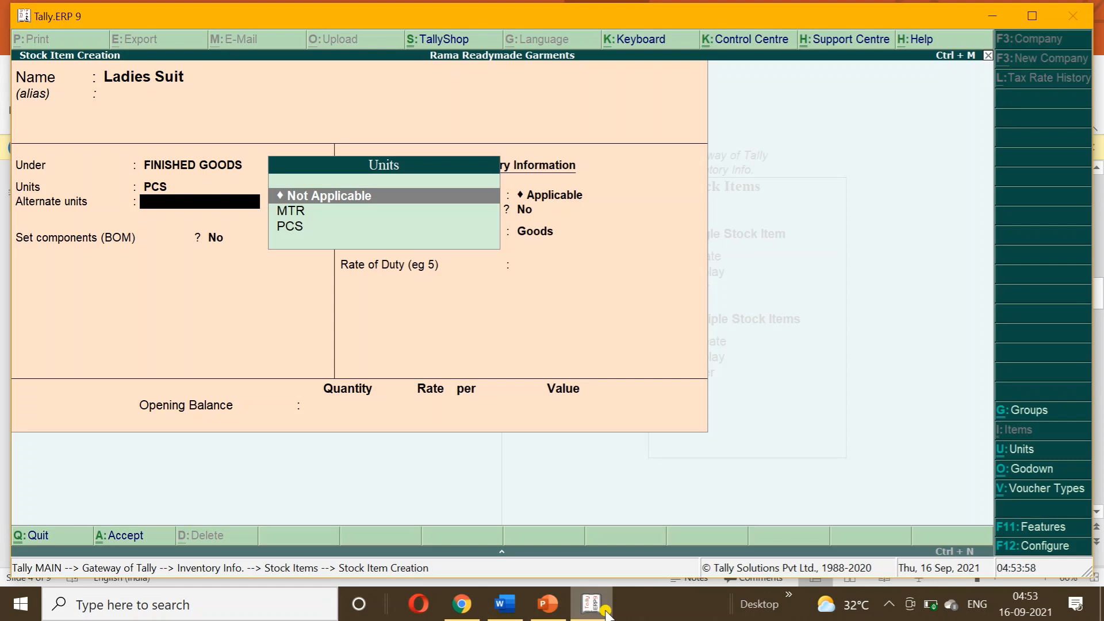
key(Down)
key(Up)
key(Return)
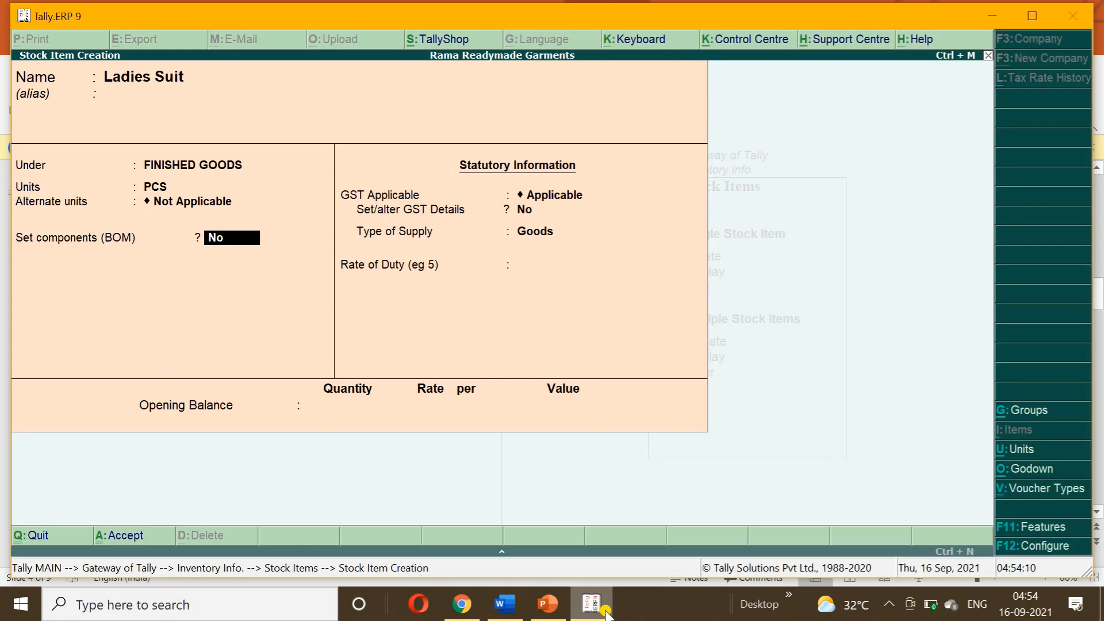
key(F12)
Enable bill of materials in the item configuration and set components to Yes for Ladies Suit.
key(Return)
key(Return)
key(Return)
key(Return)
key(Return)
key(Return)
key(Return)
key(Return)
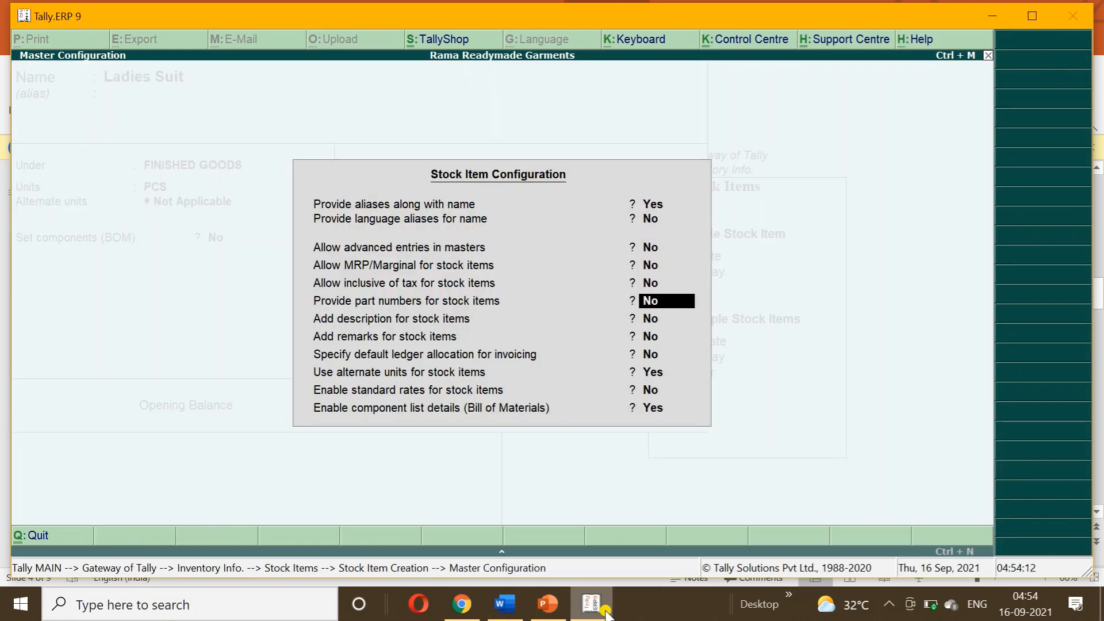
key(Return)
key(Return)
key(Return)
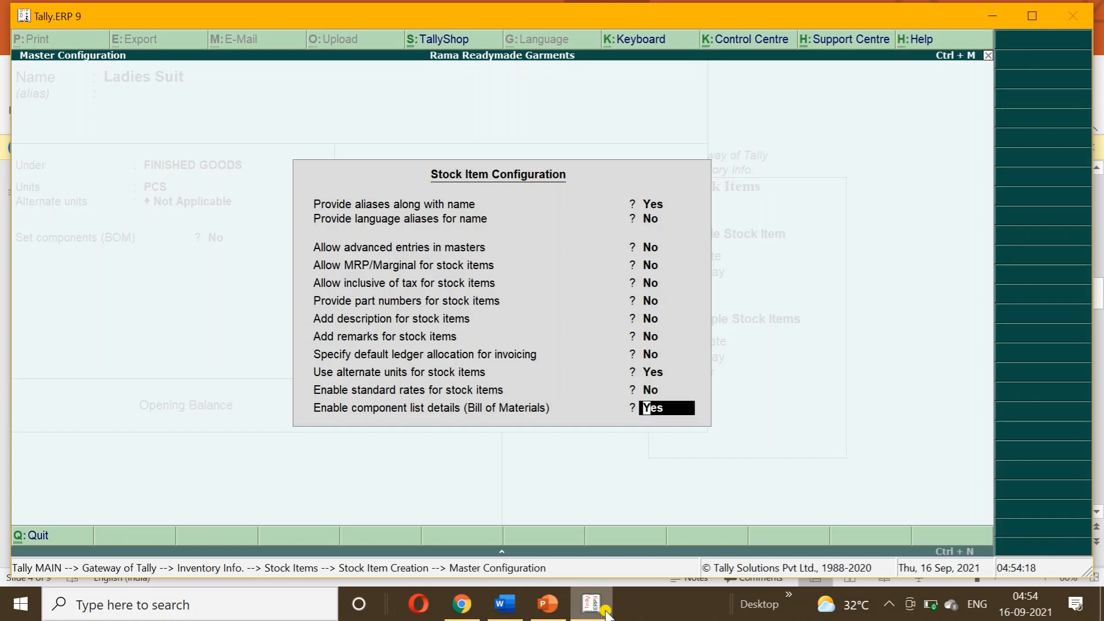
key(Return)
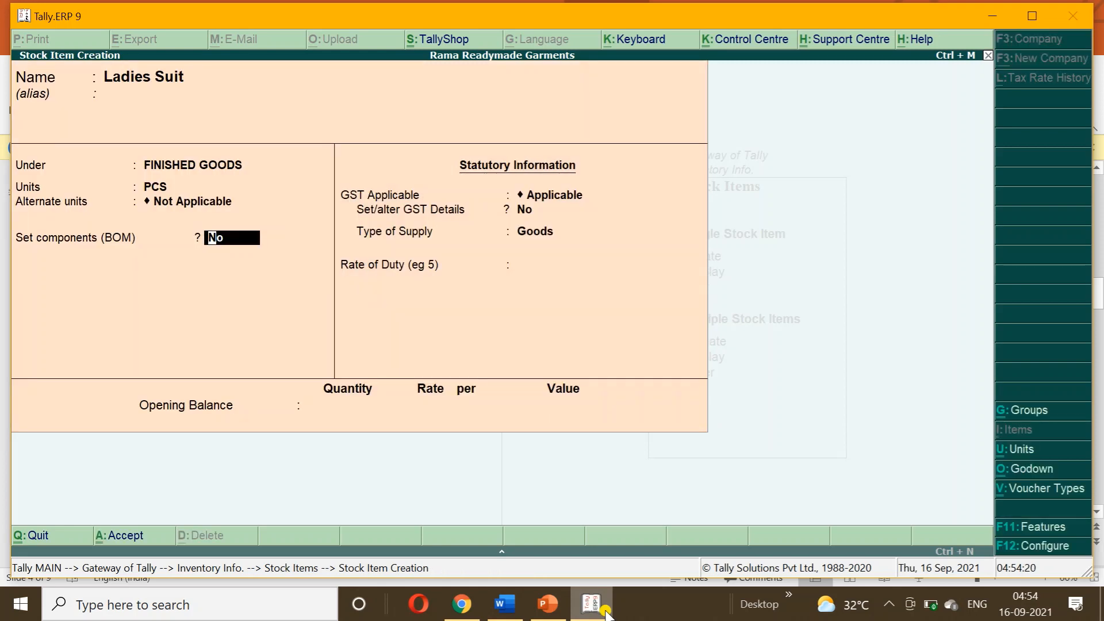
text(y)
key(Return)
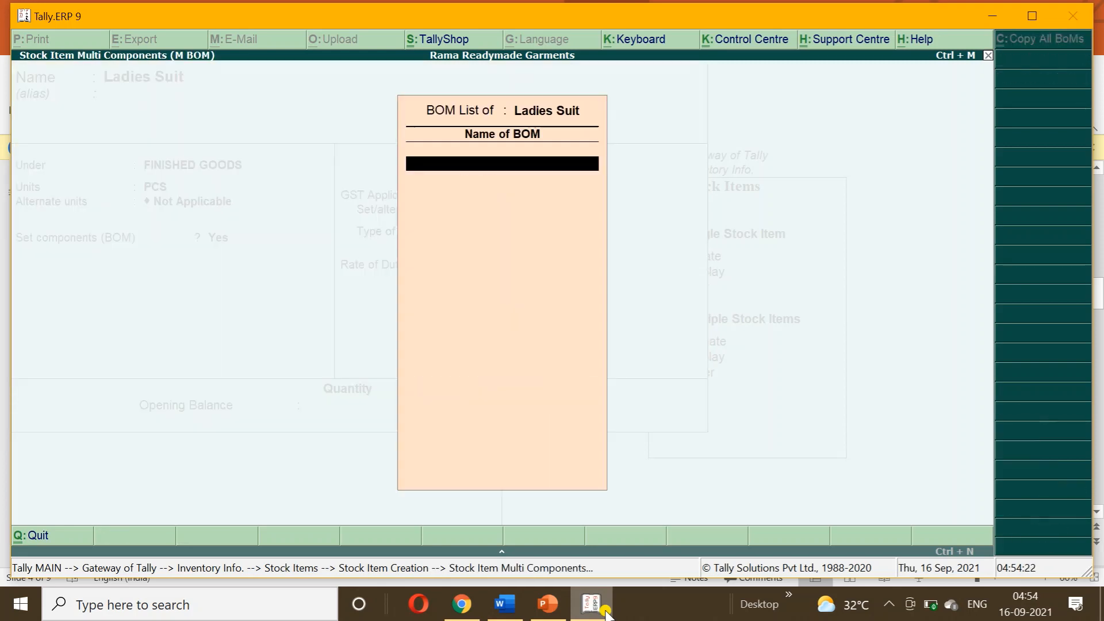
Build the LADIES SUIT BOM per 1 PCS: 1 Fabric of Duppatta and 1 Fabric of Kurti from JOB WORK IN GODOWN.
text(LADIES SUIT)
key(Return)
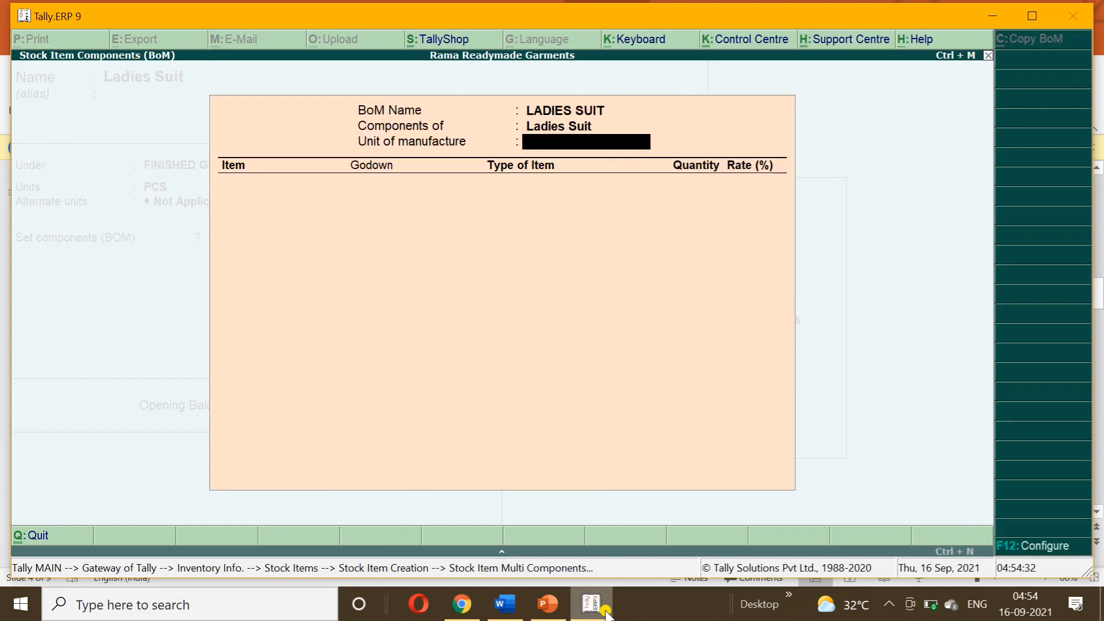
key(Return)
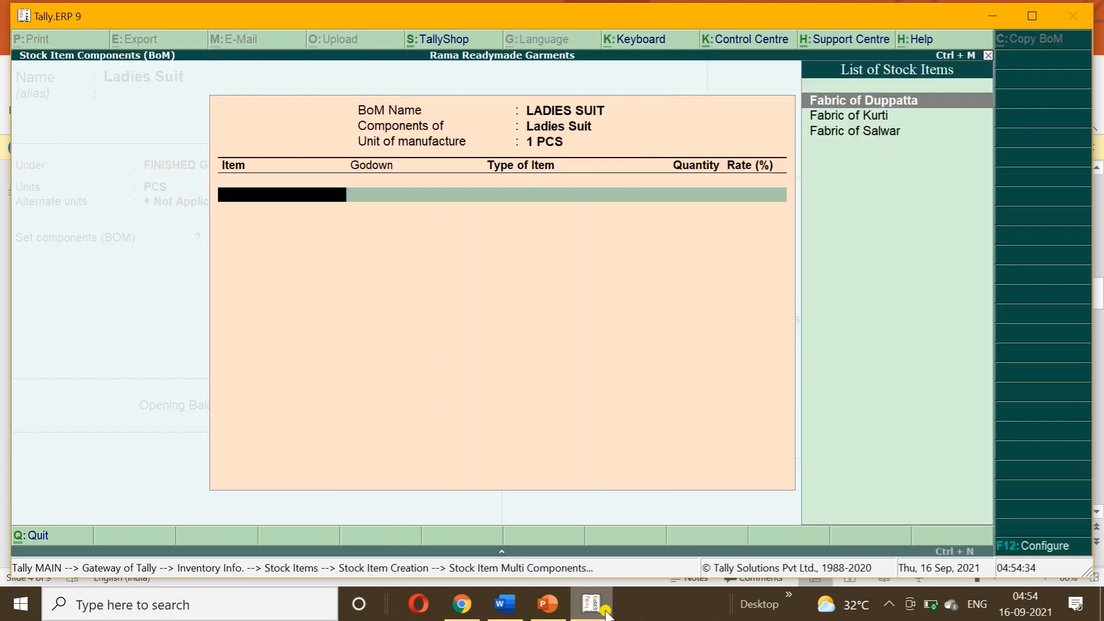
key(Return)
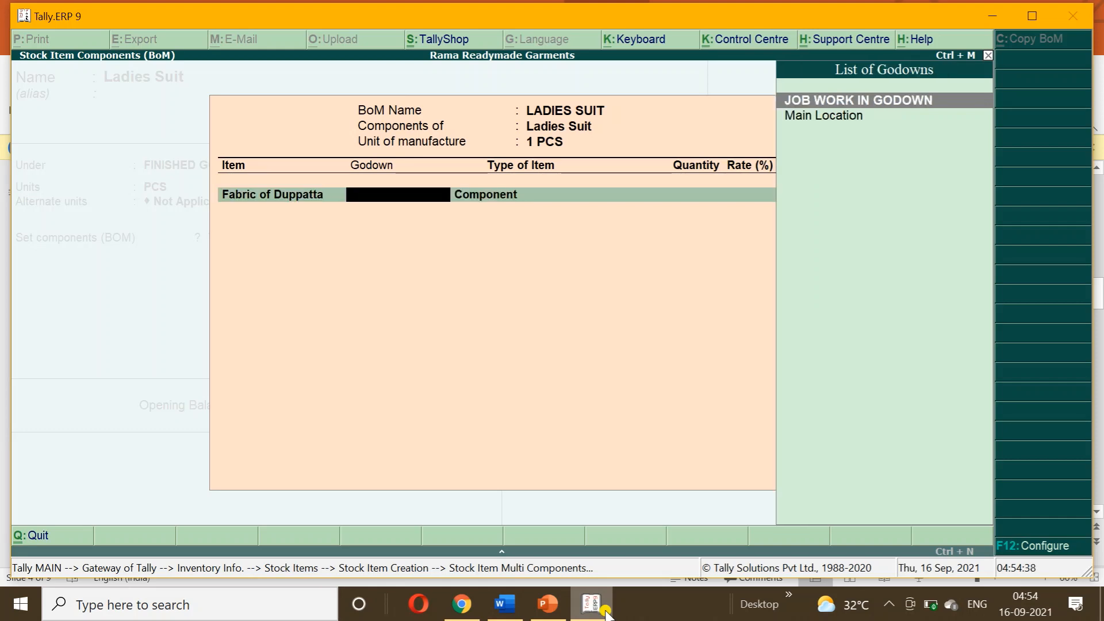
key(Return)
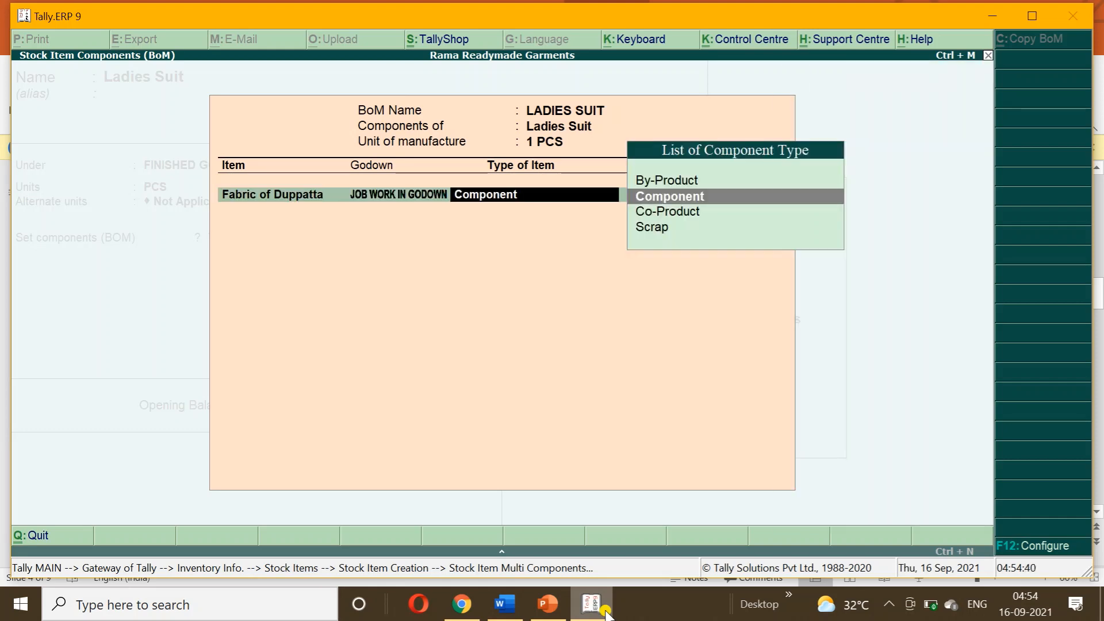
key(Return)
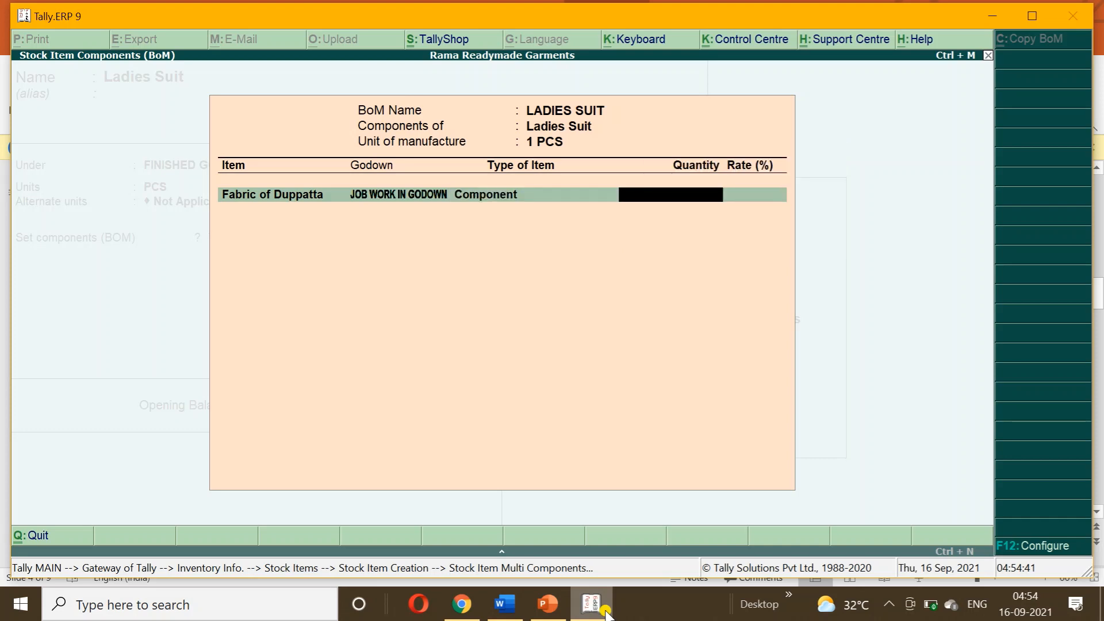
text(1)
key(Return)
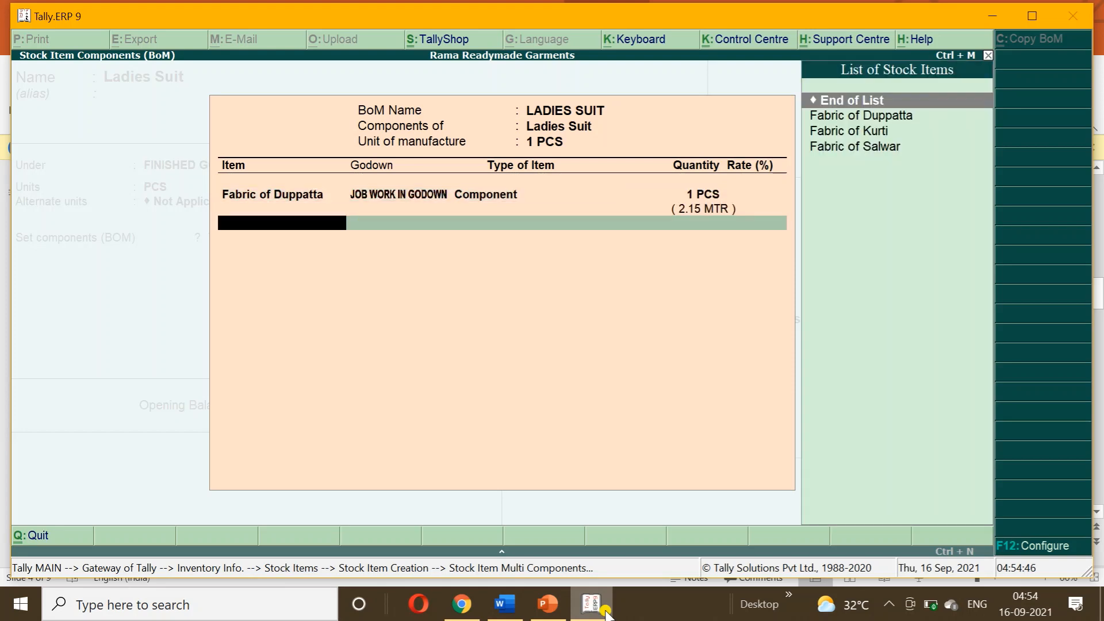
key(Down)
key(Down)
key(Return)
key(Return)
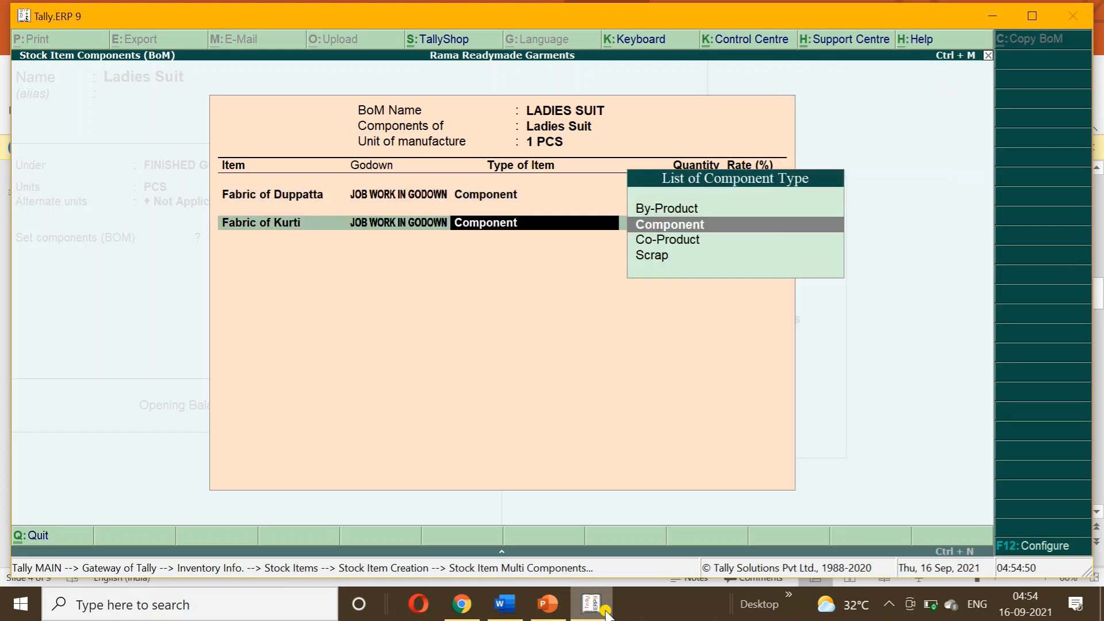
key(Return)
text(1)
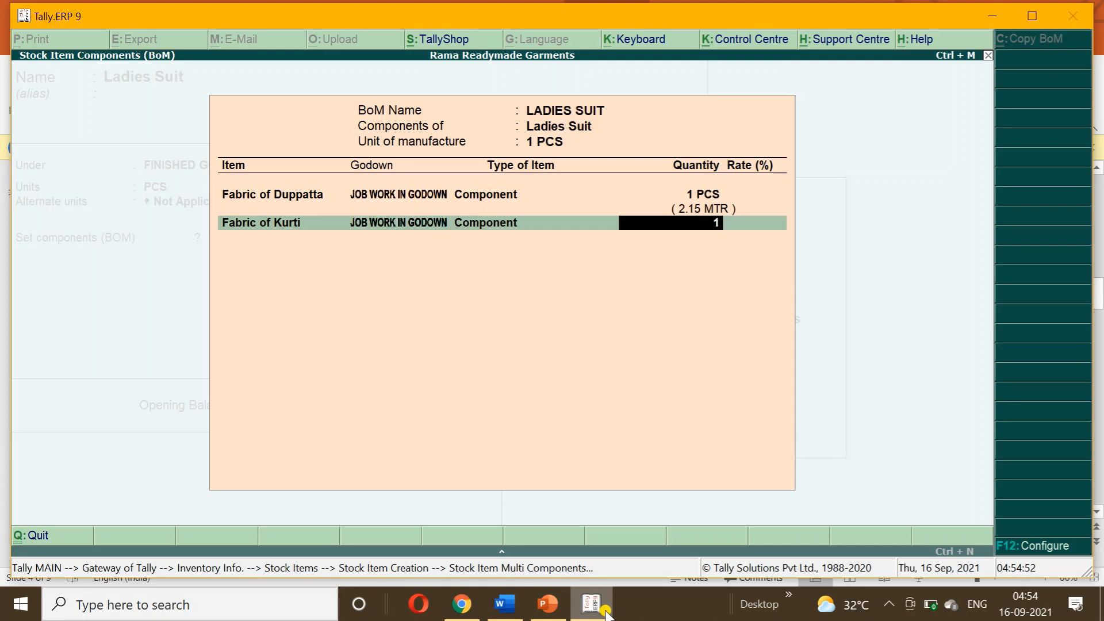
key(Return)
key(Return)
key(Return)
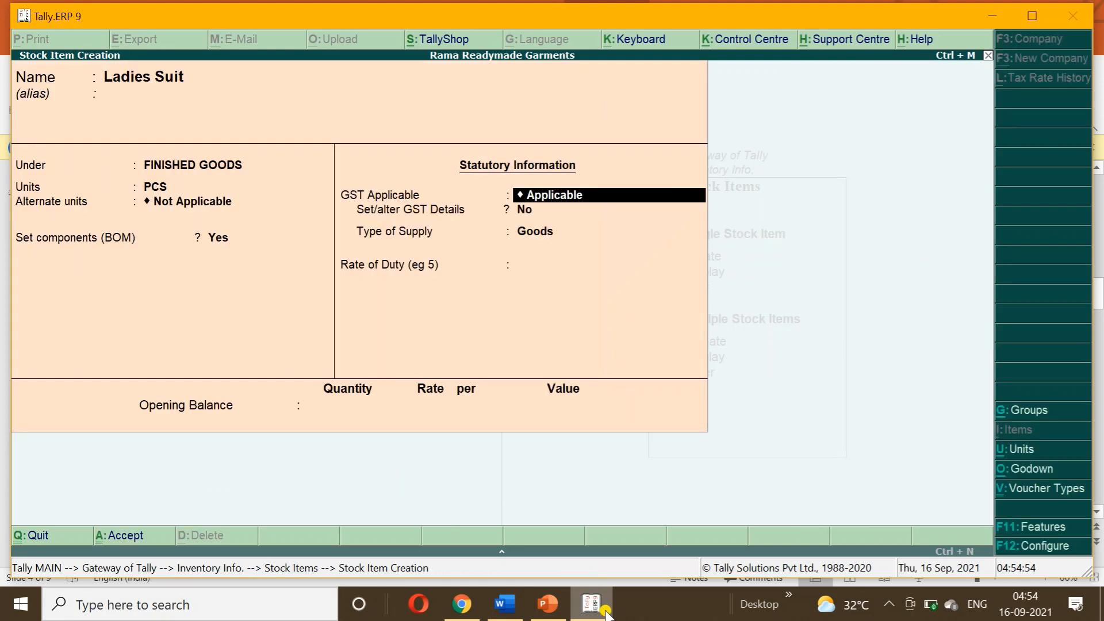
Add 1 PCS of Fabric of Salwar from JOB WORK IN GODOWN as the third BOM component.
key(BackSpace)
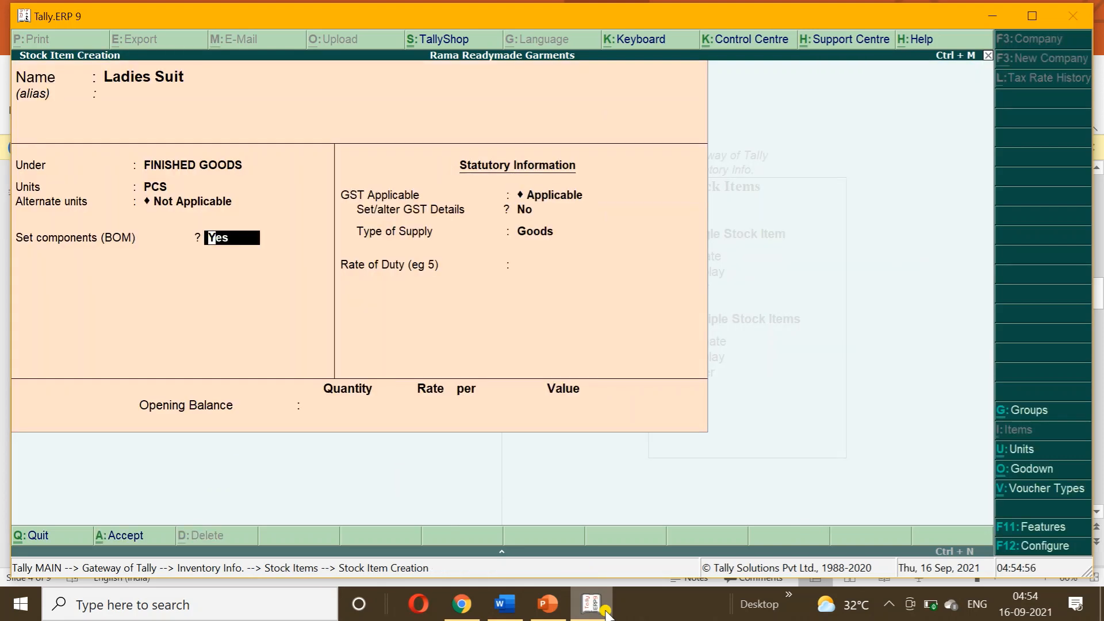
key(Return)
key(Return)
key(Return)
key(Return)
key(Return)
key(Return)
key(Return)
key(Return)
key(Return)
key(Return)
key(Return)
key(Return)
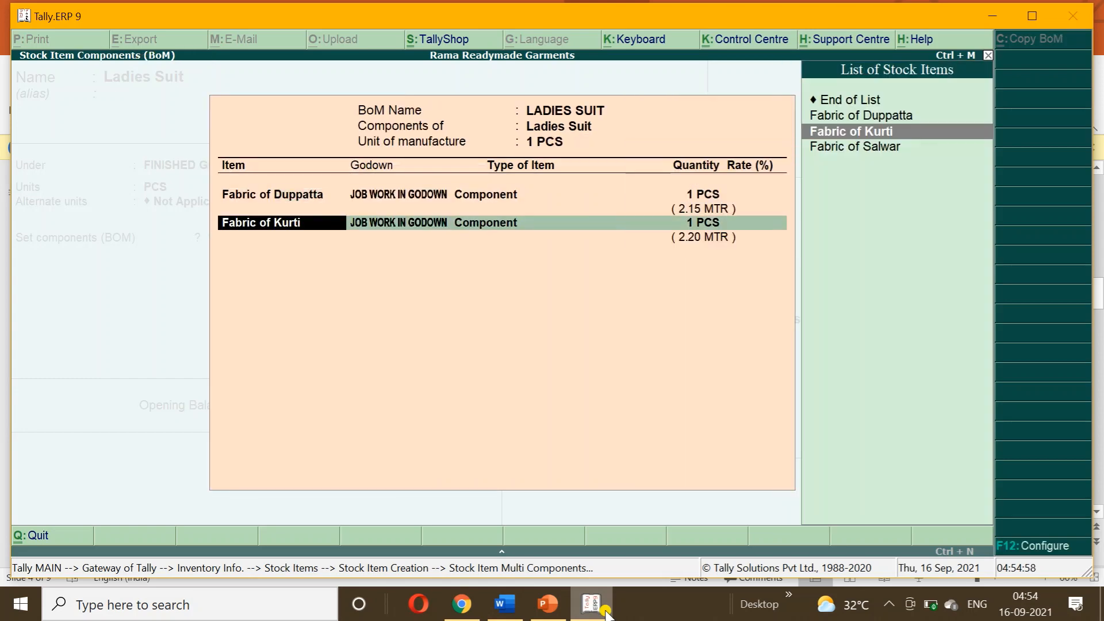
key(Return)
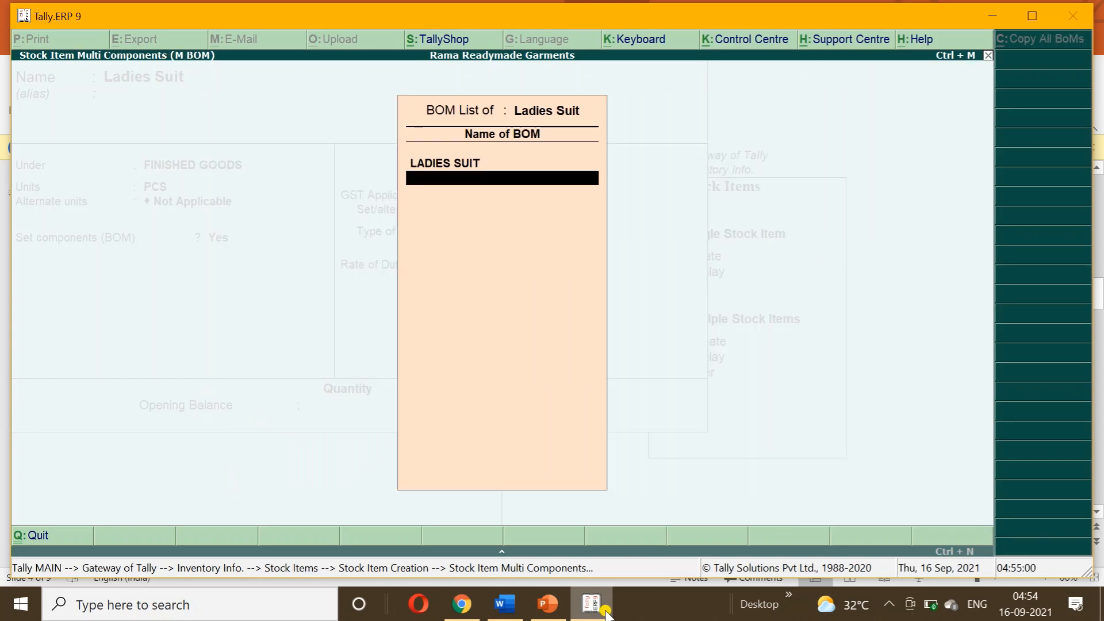
key(Return)
key(Return)
key(Return)
key(Return)
key(Return)
key(Return)
key(Return)
key(Return)
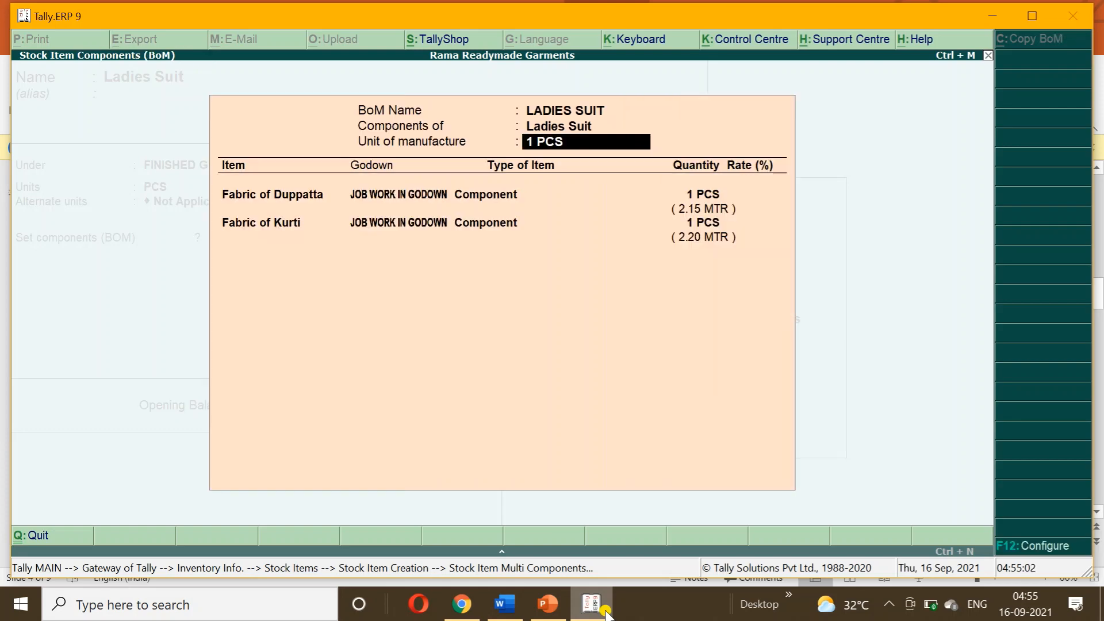
key(Return)
key(Return)
key(Return)
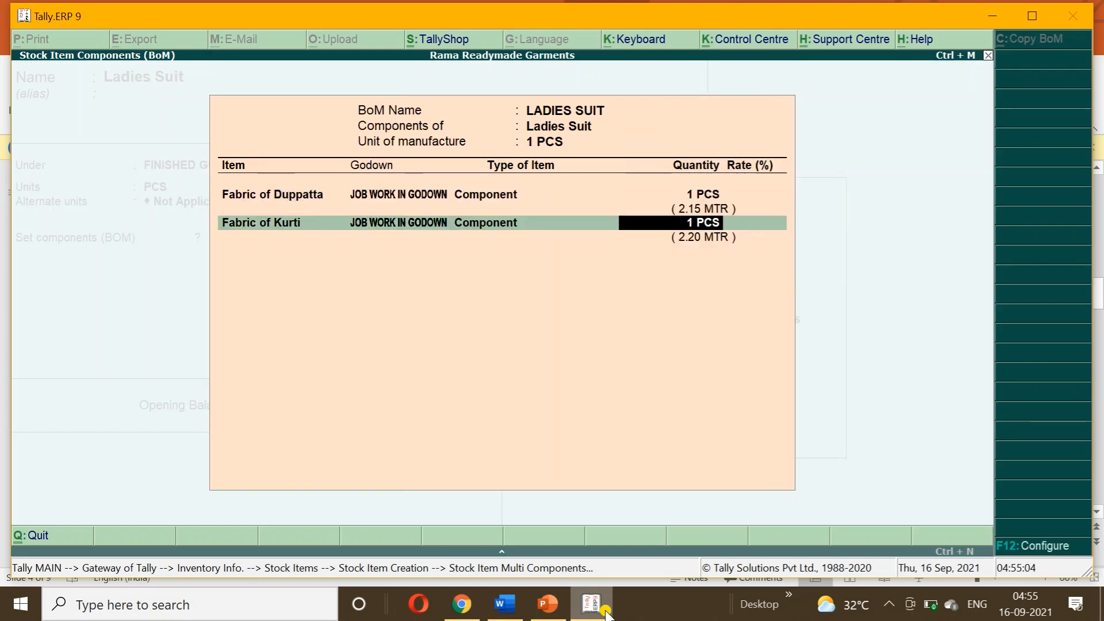
key(Down)
key(Down)
key(Down)
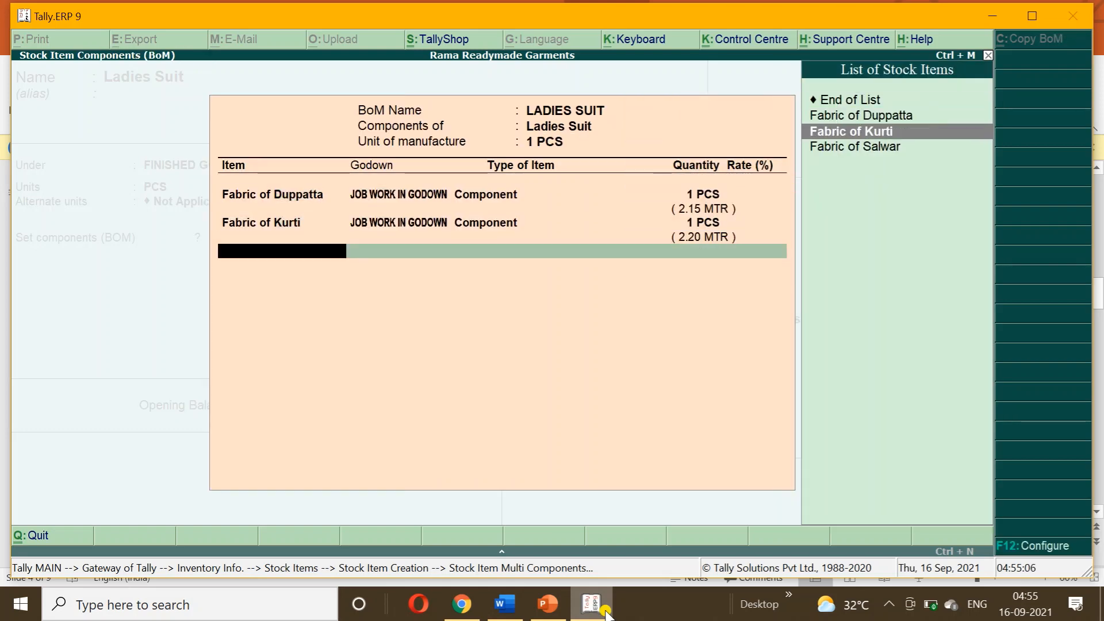
key(Return)
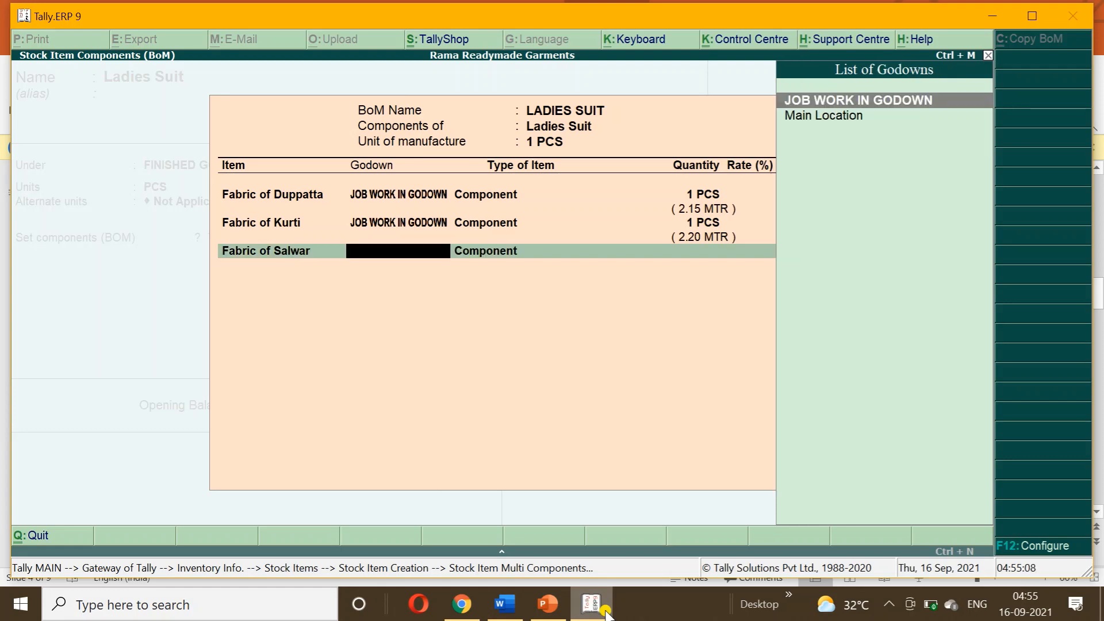
key(Return)
key(Return)
text(1)
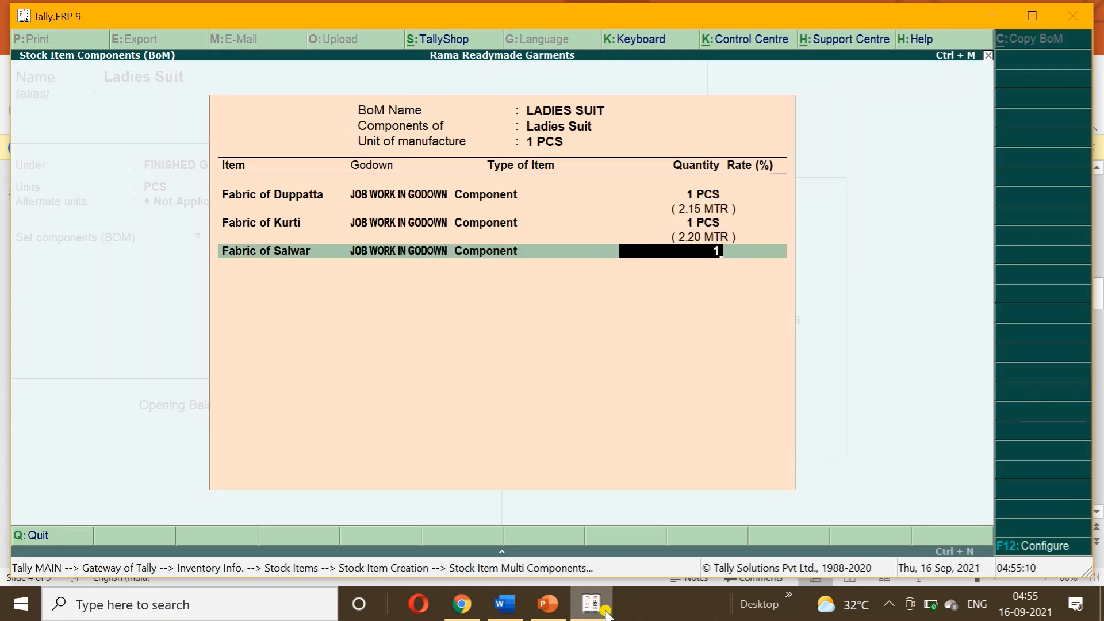
key(Return)
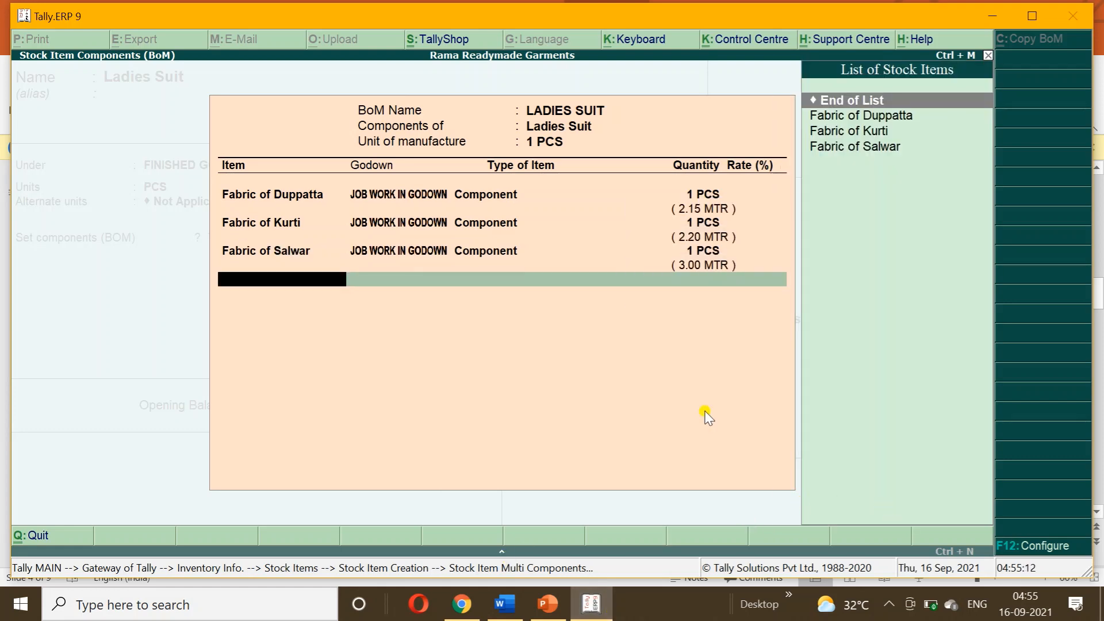
key(Return)
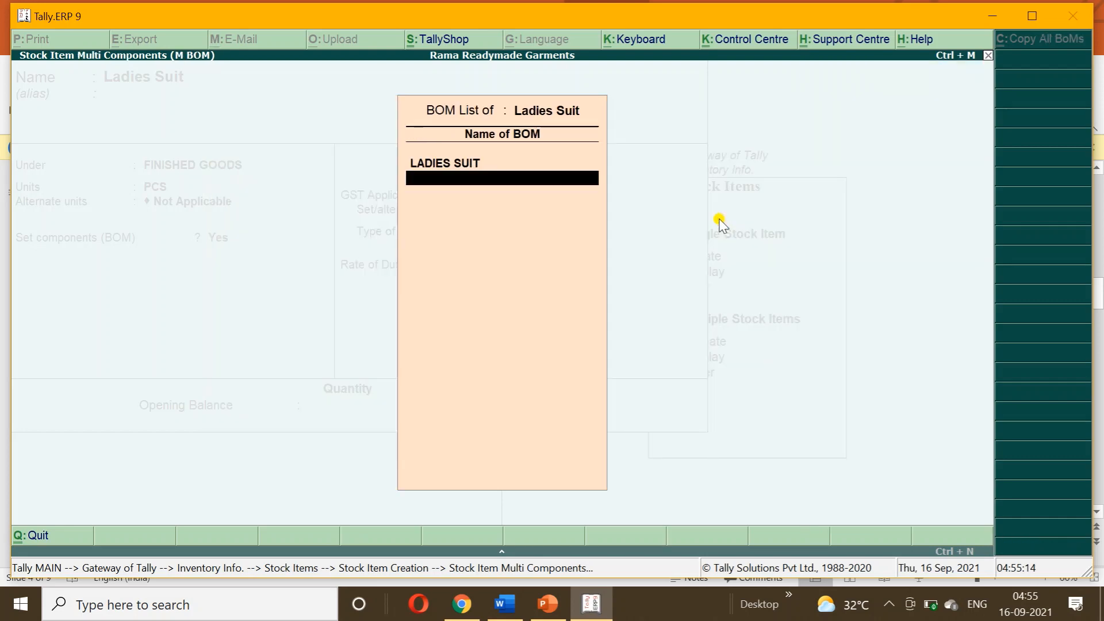
key(Return)
key(Return)
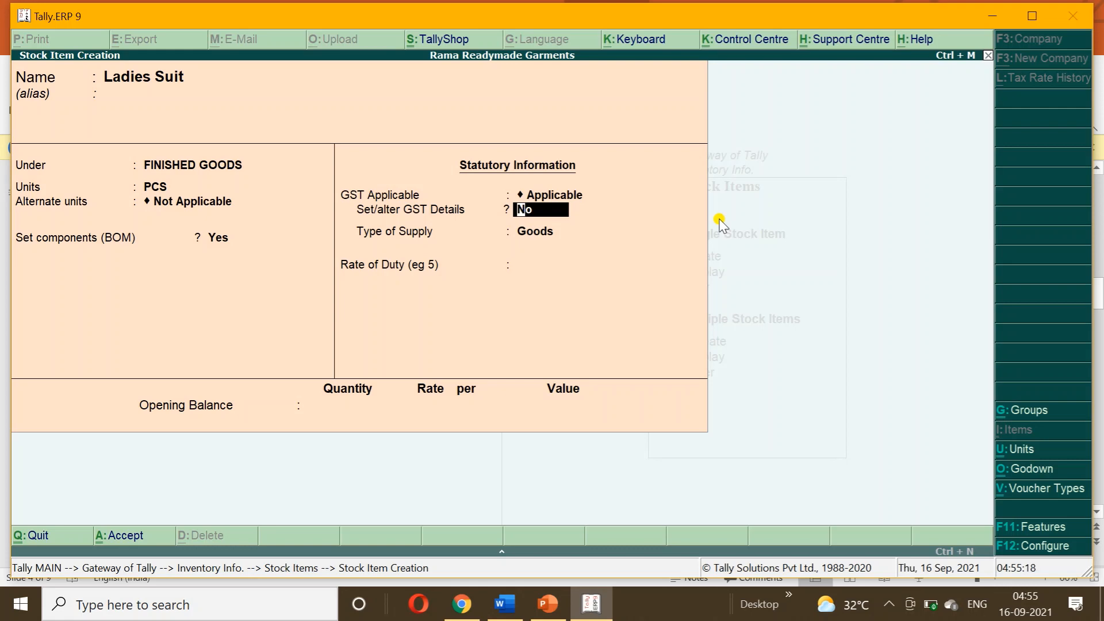
Save the Ladies Suit item, back out to the Stock Items menu, and bring up the PowerPoint slide.
key(ctrl+a)
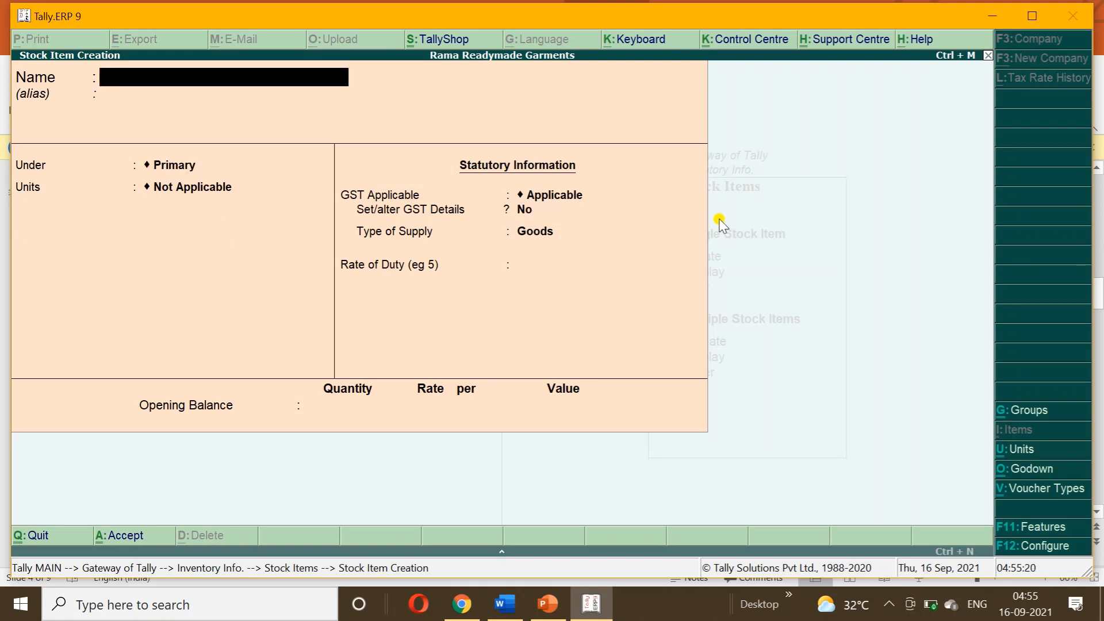
key(Escape)
key(y)
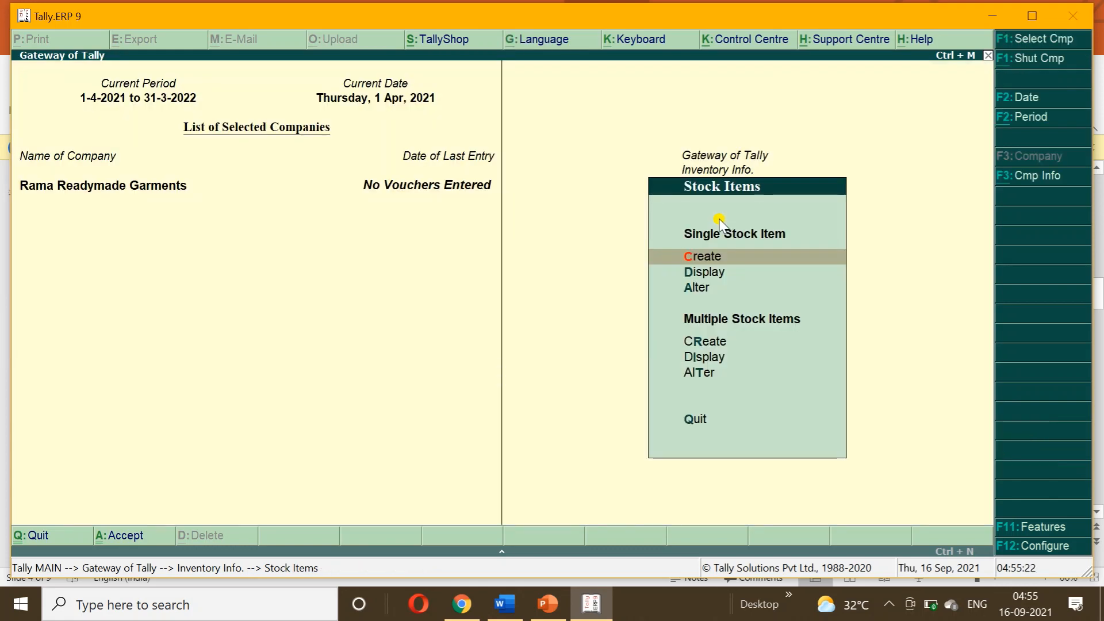
key(Down)
key(Down)
key(Return)
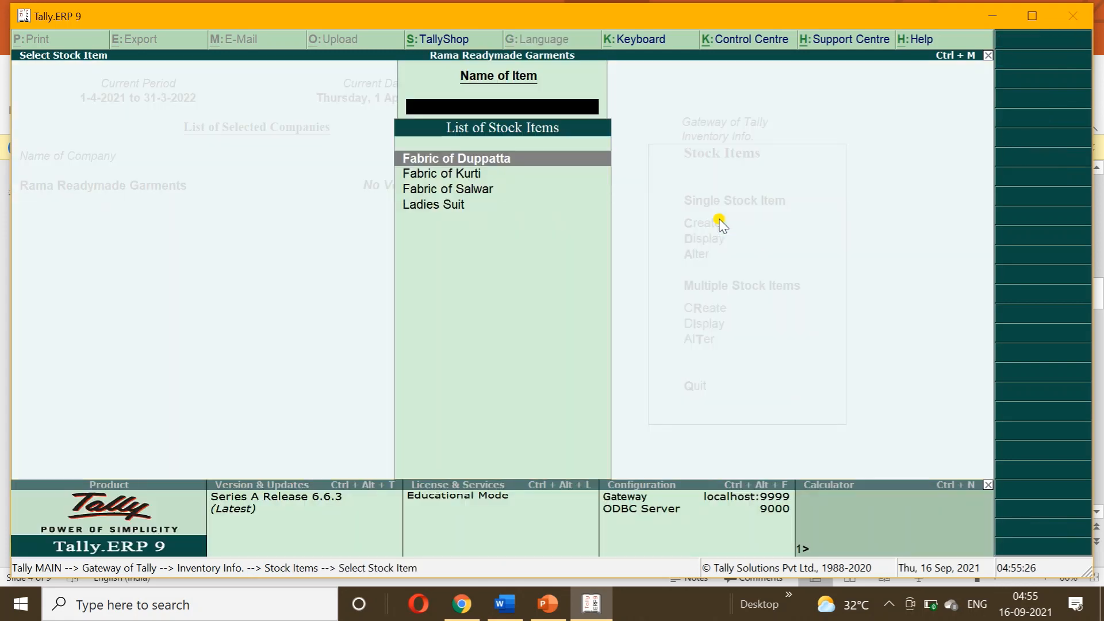
key(Escape)
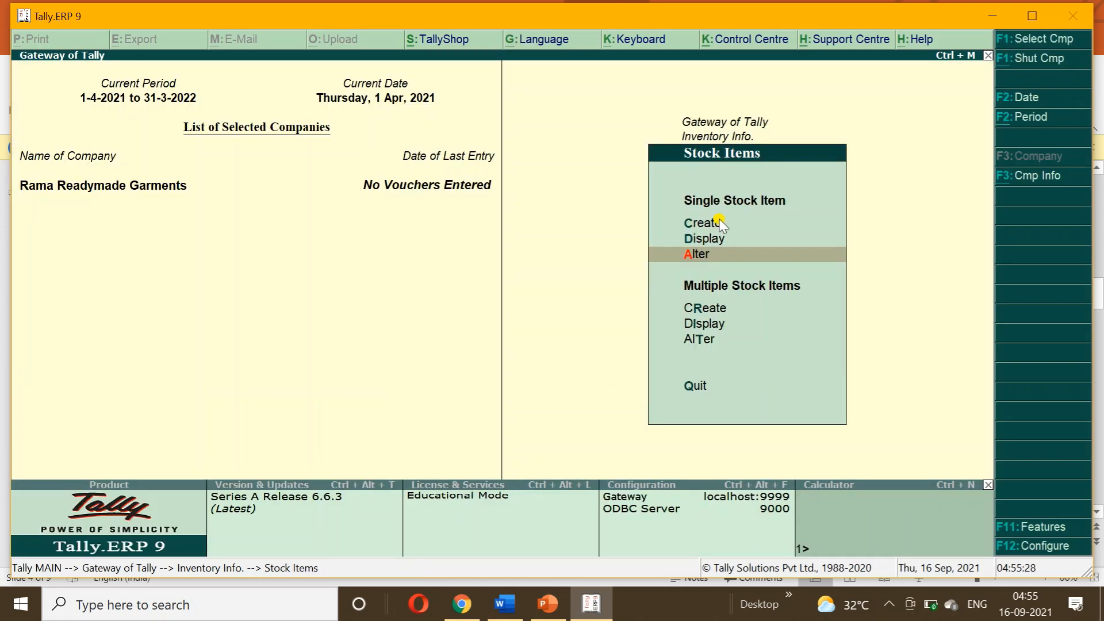
click(547, 604)
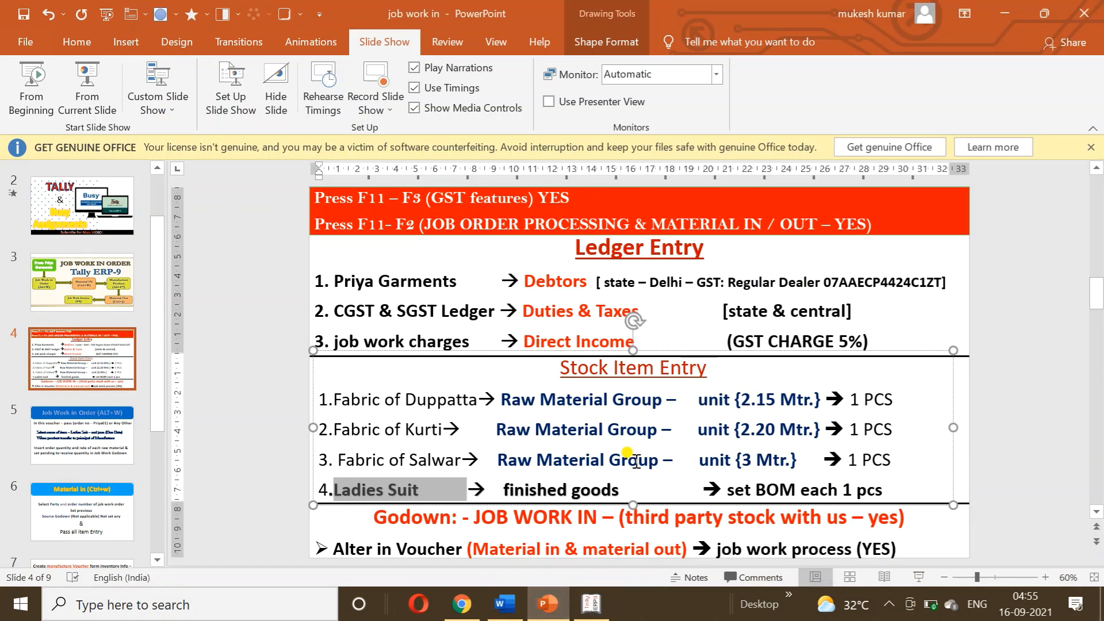
Show the Word notes scrolled down to the Job Work in Order (ALT+W) section.
click(505, 604)
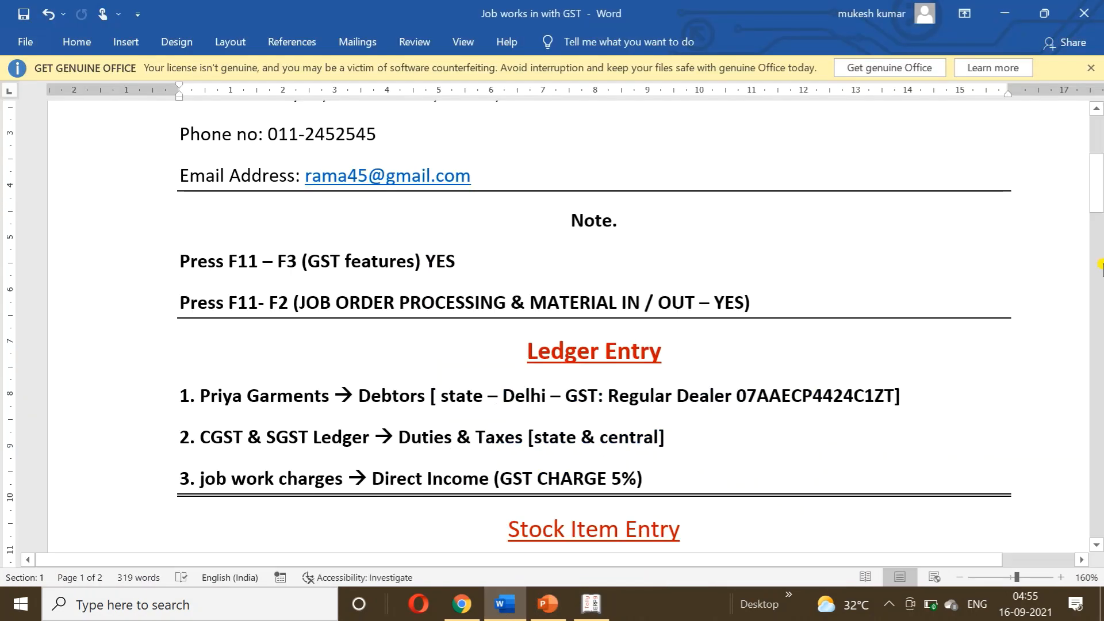
drag(1097, 203, 1096, 281)
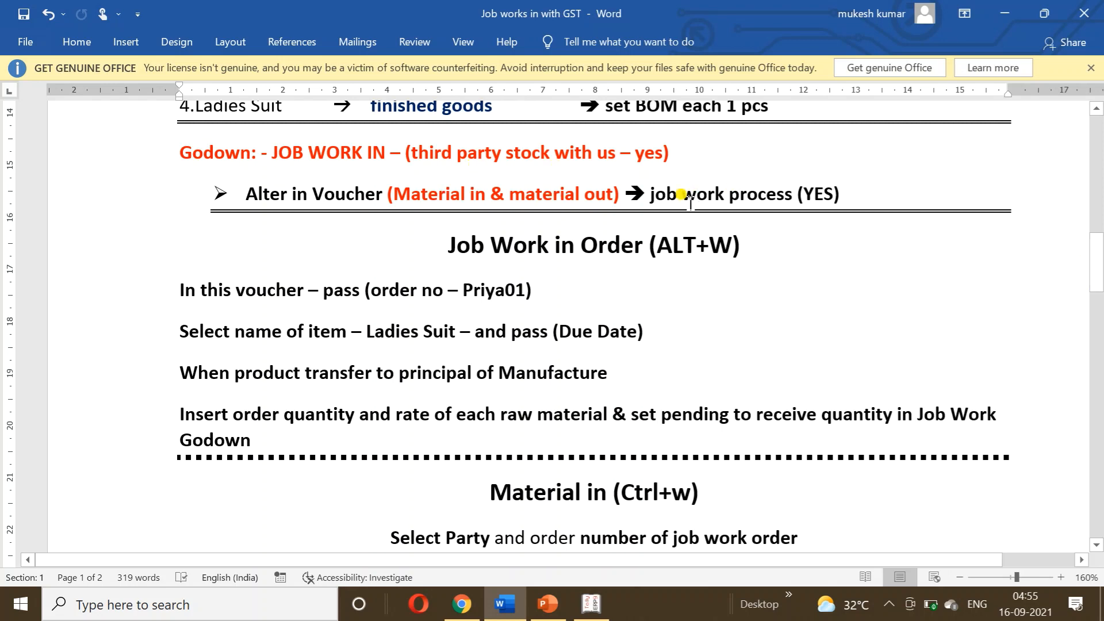
Go from Tally's stock items menu to the Voucher Types alteration list.
click(598, 605)
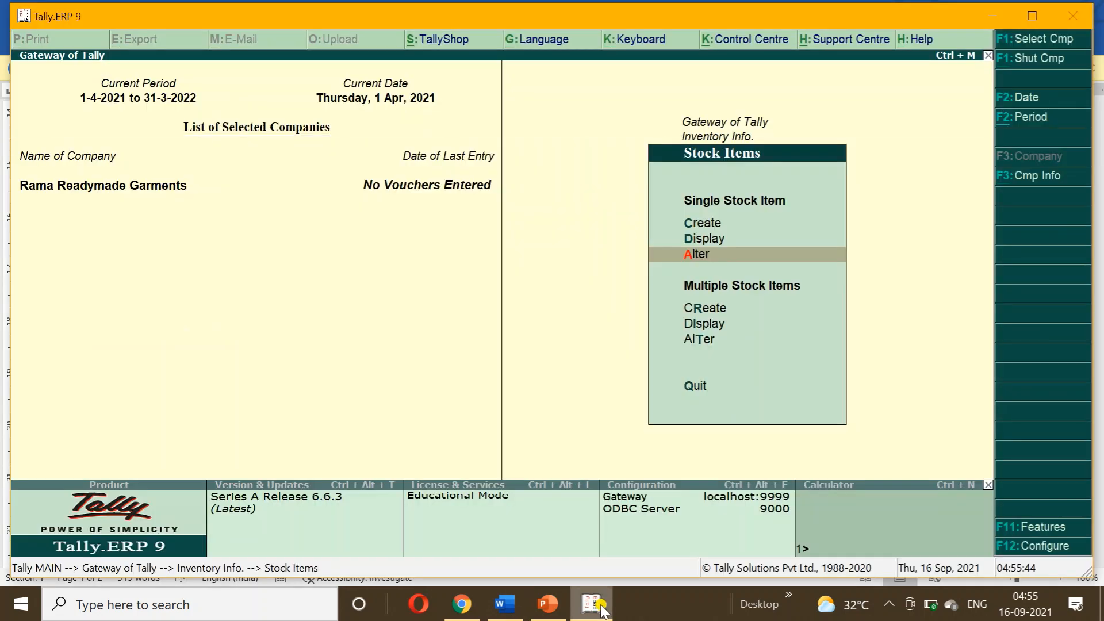
key(Escape)
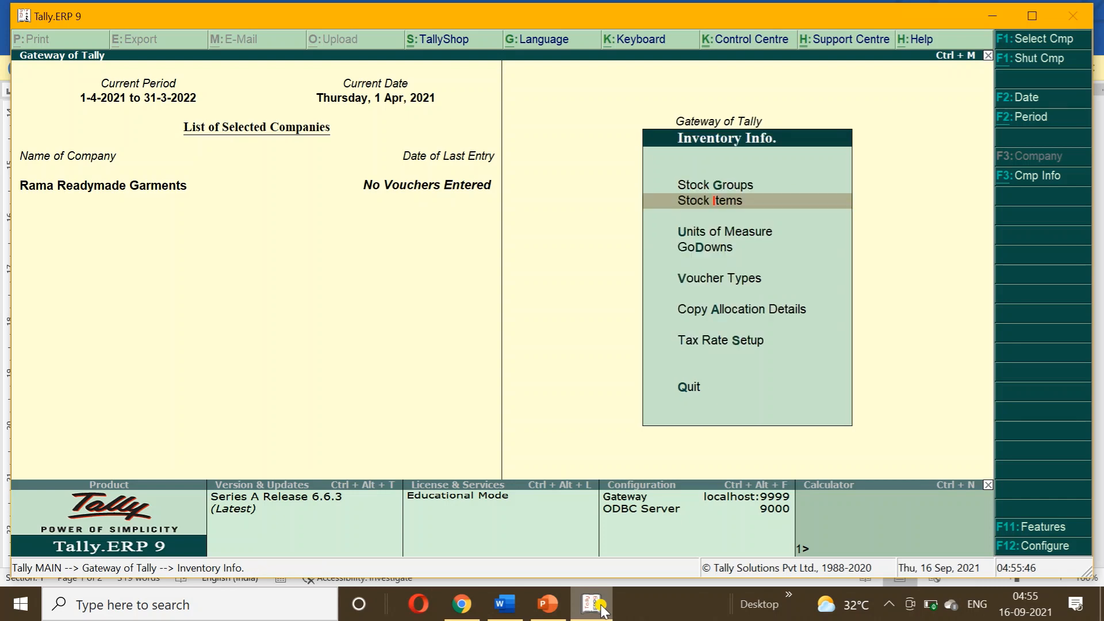
key(Escape)
key(Up)
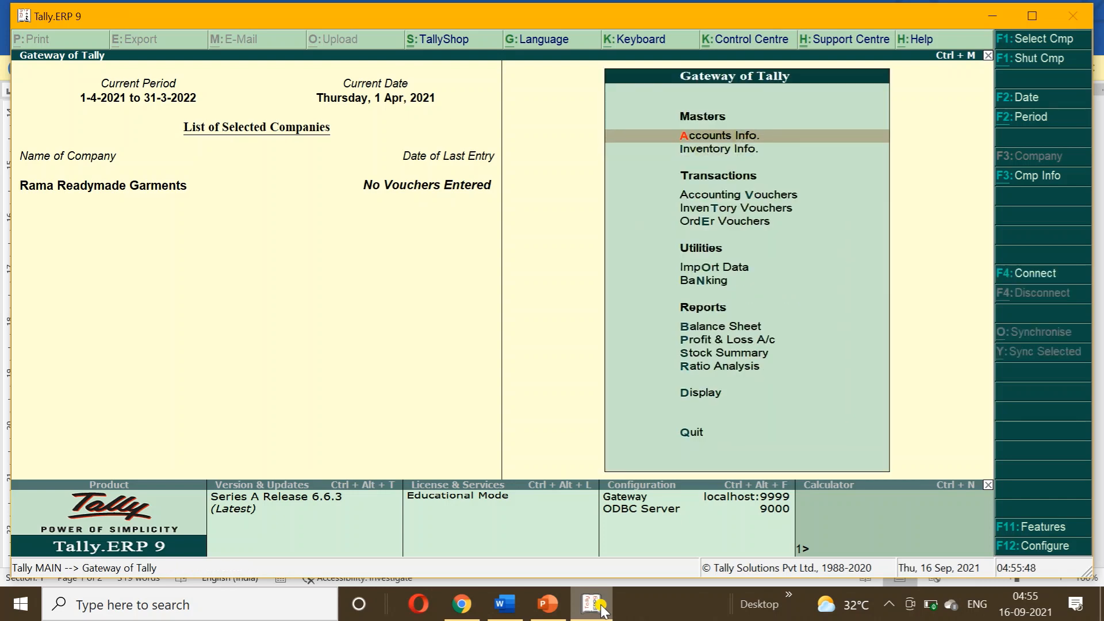
key(Return)
key(Down)
key(Down)
key(Return)
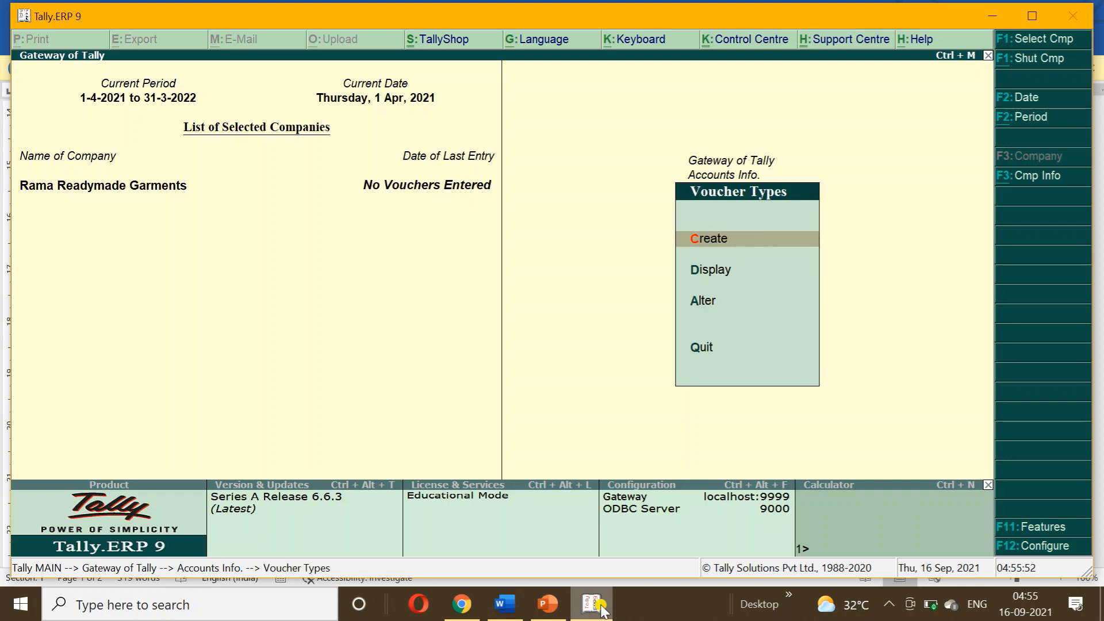
key(Down)
key(Down)
key(Return)
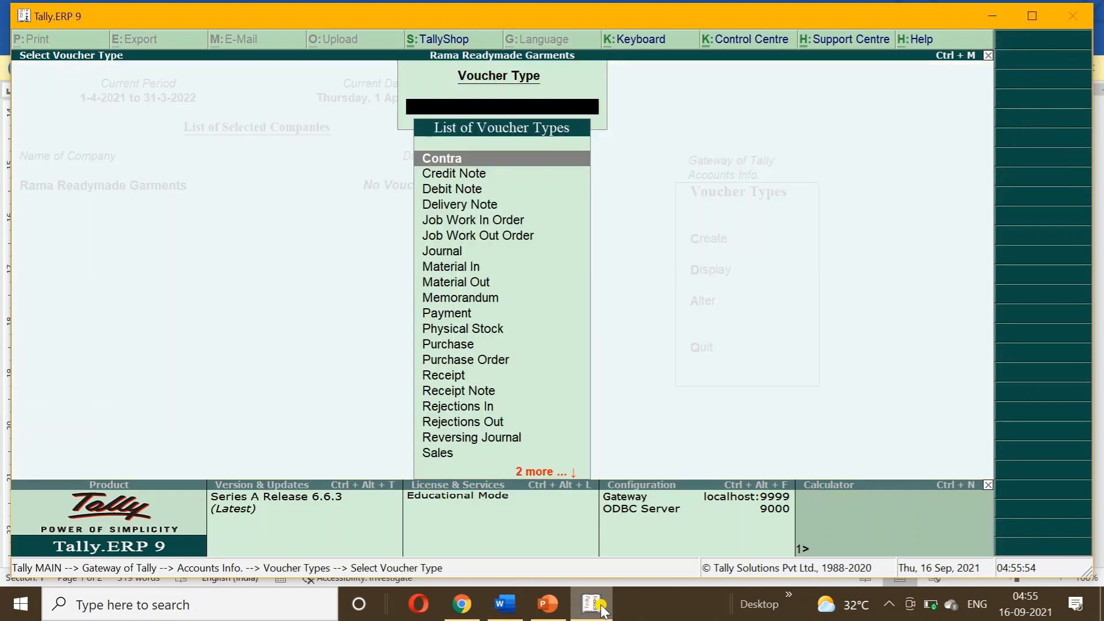
Set the Material In voucher type to Use for Job Work and Job Work In = Yes, and save.
text(MAT)
key(Return)
key(Return)
key(Return)
key(Return)
key(Return)
key(Return)
key(Return)
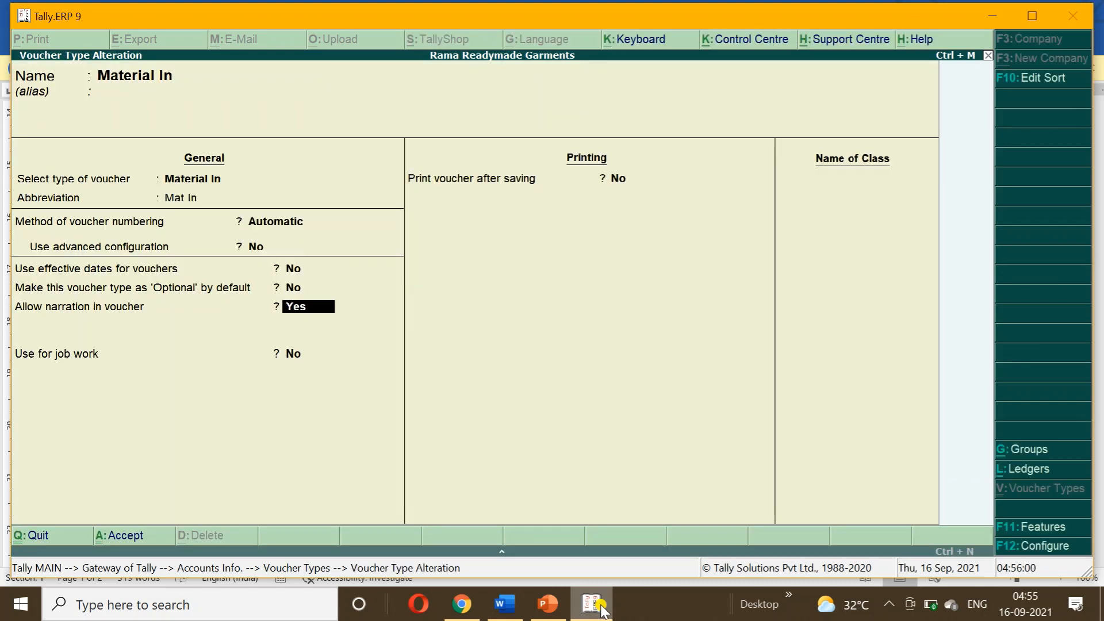
key(Return)
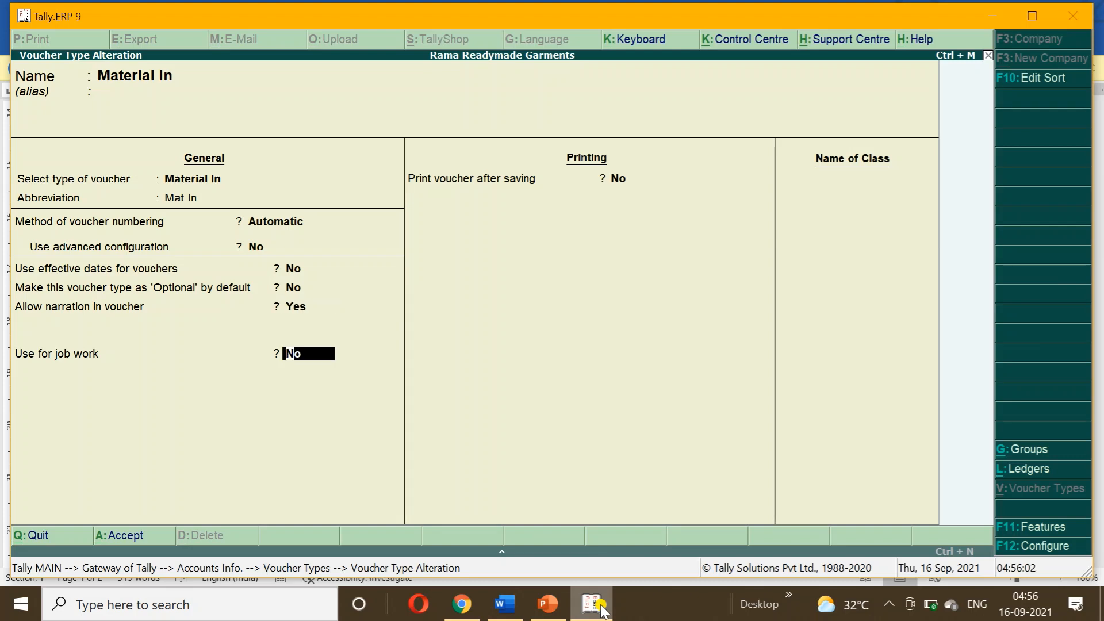
text(y)
key(Return)
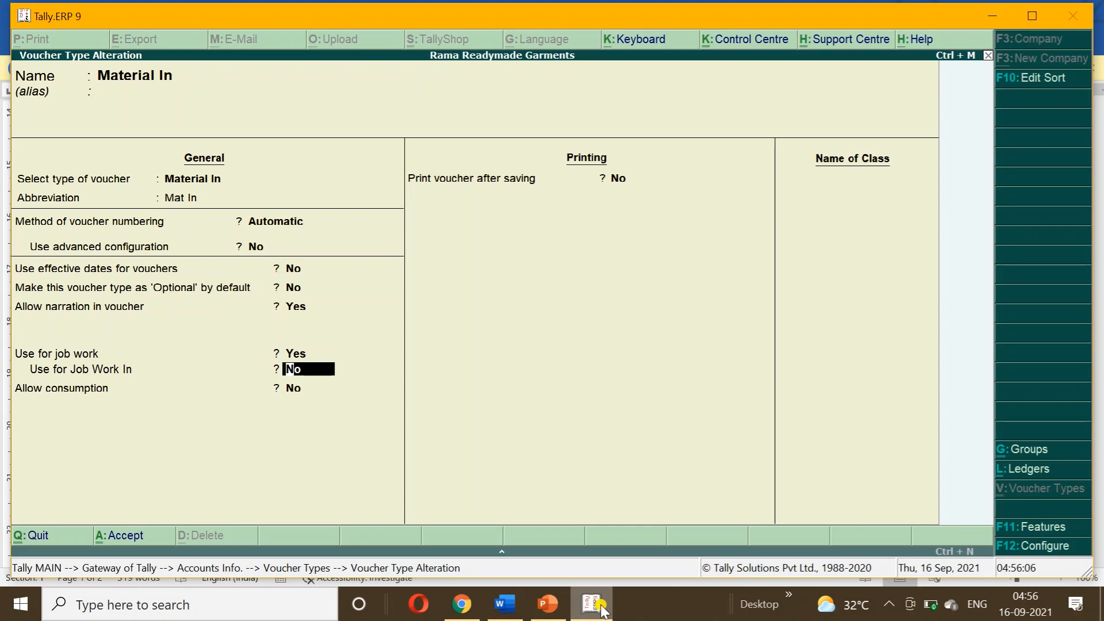
text(y)
key(Return)
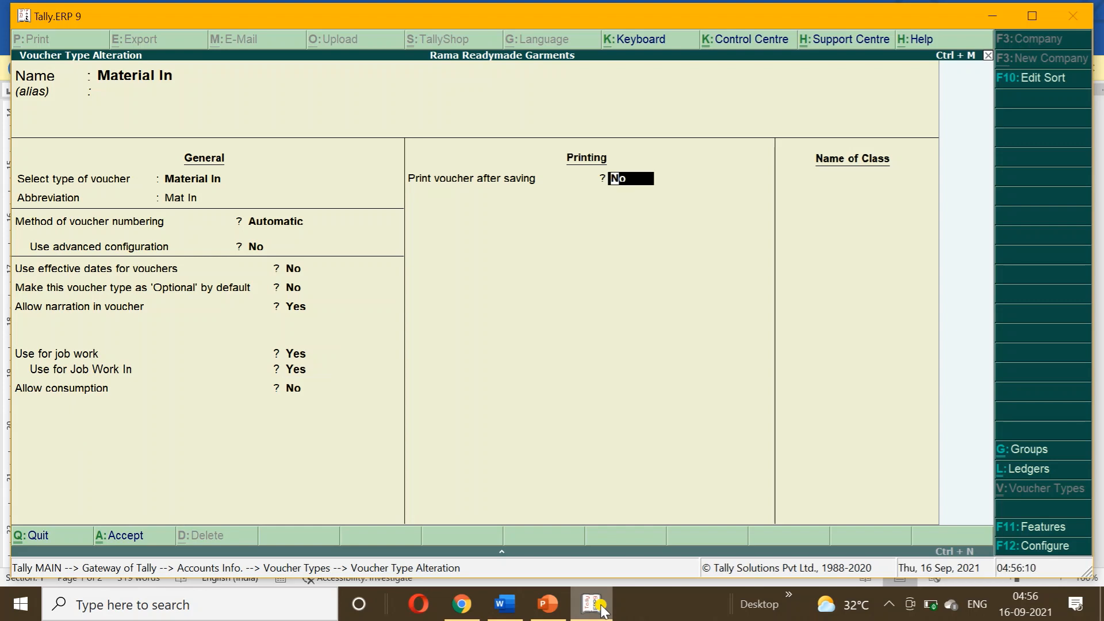
key(ctrl+a)
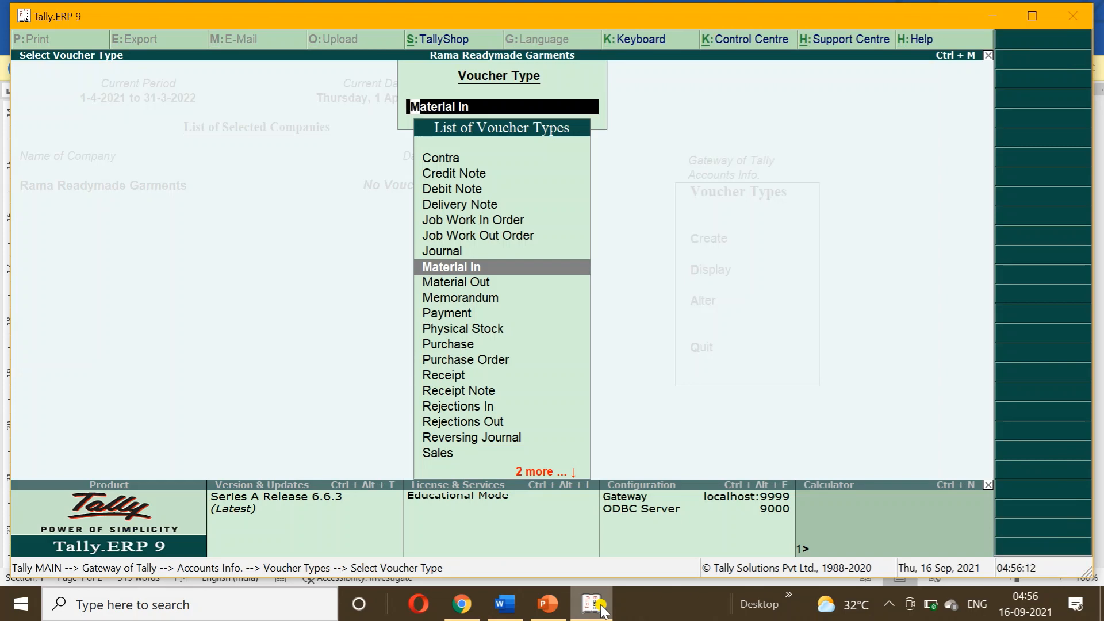
Set the Material Out voucher type to Use for Job Work = Yes and save.
key(Down)
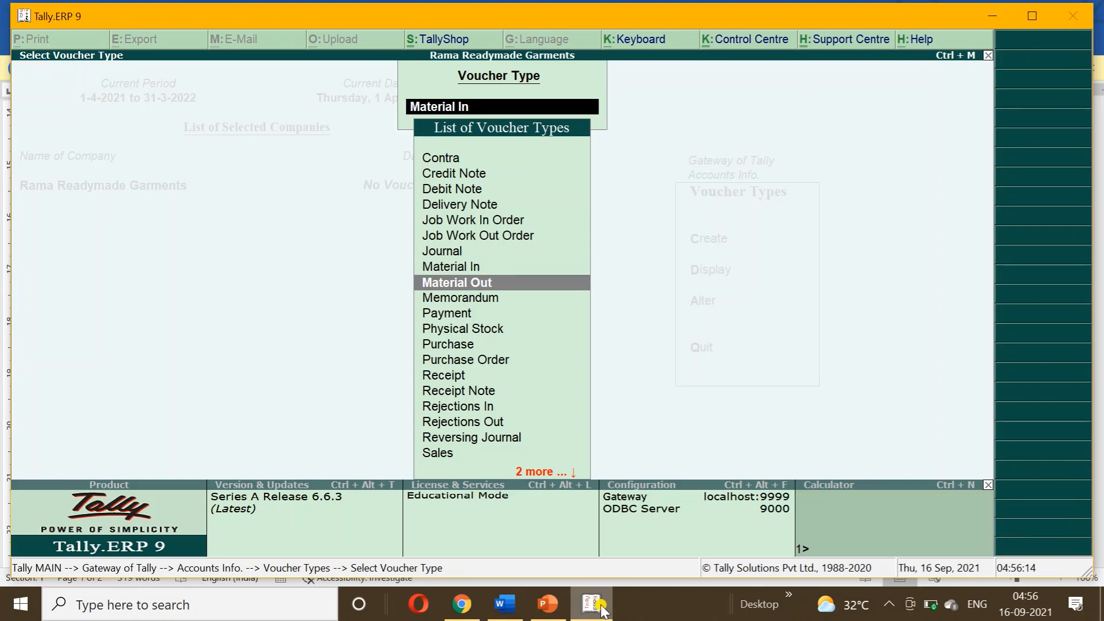
key(Return)
key(Return)
key(Return)
key(Return)
key(Return)
key(Return)
key(Return)
key(Return)
key(Return)
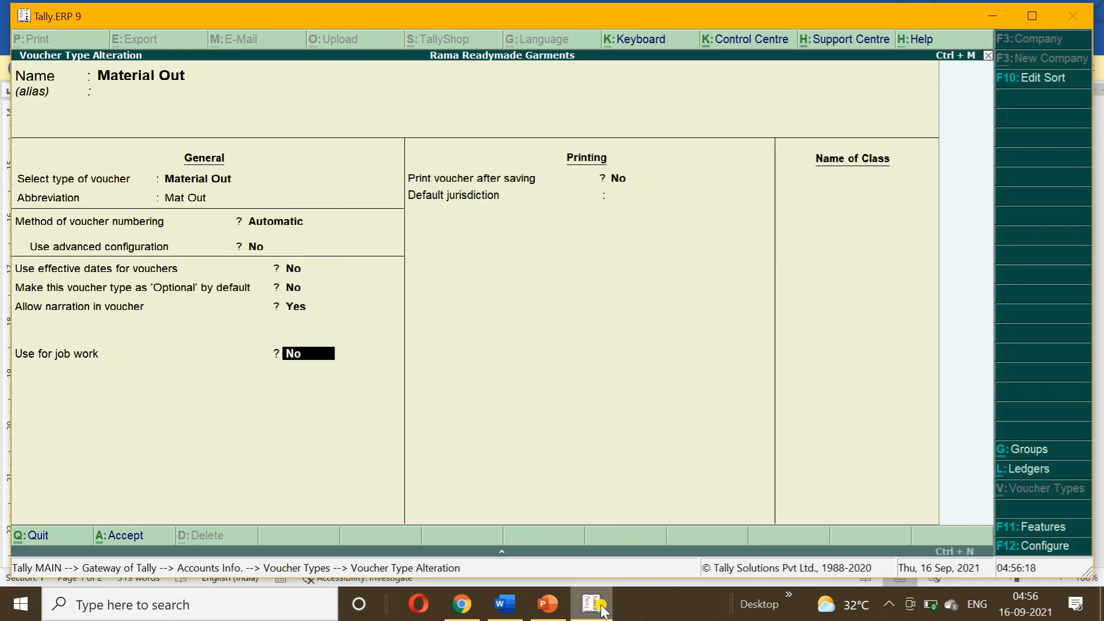
text(y)
key(Return)
text(y)
key(Return)
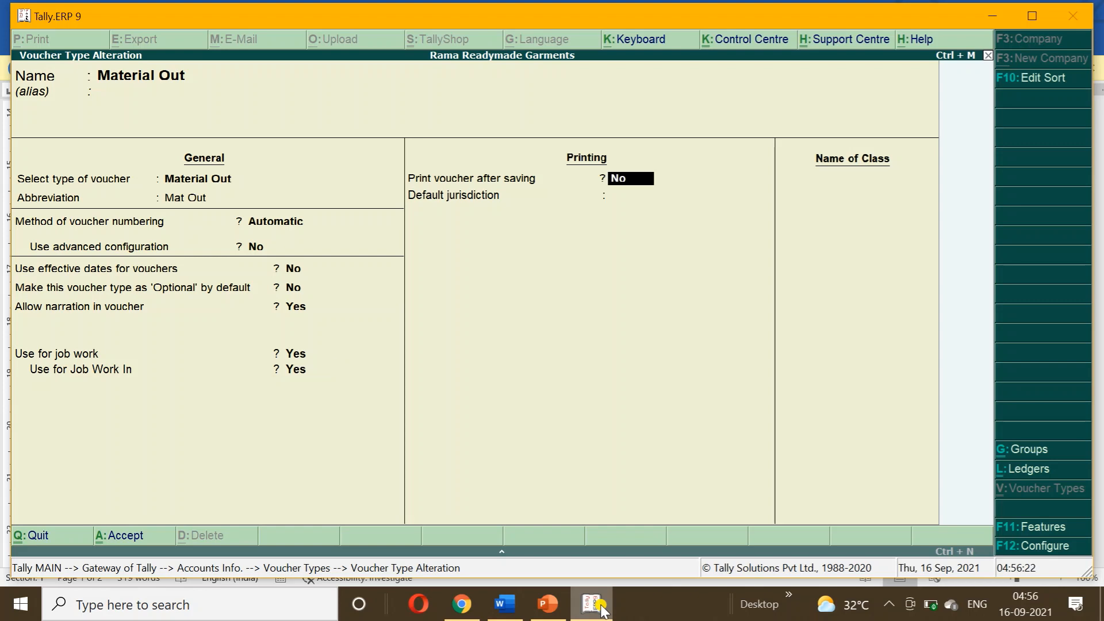
key(ctrl+a)
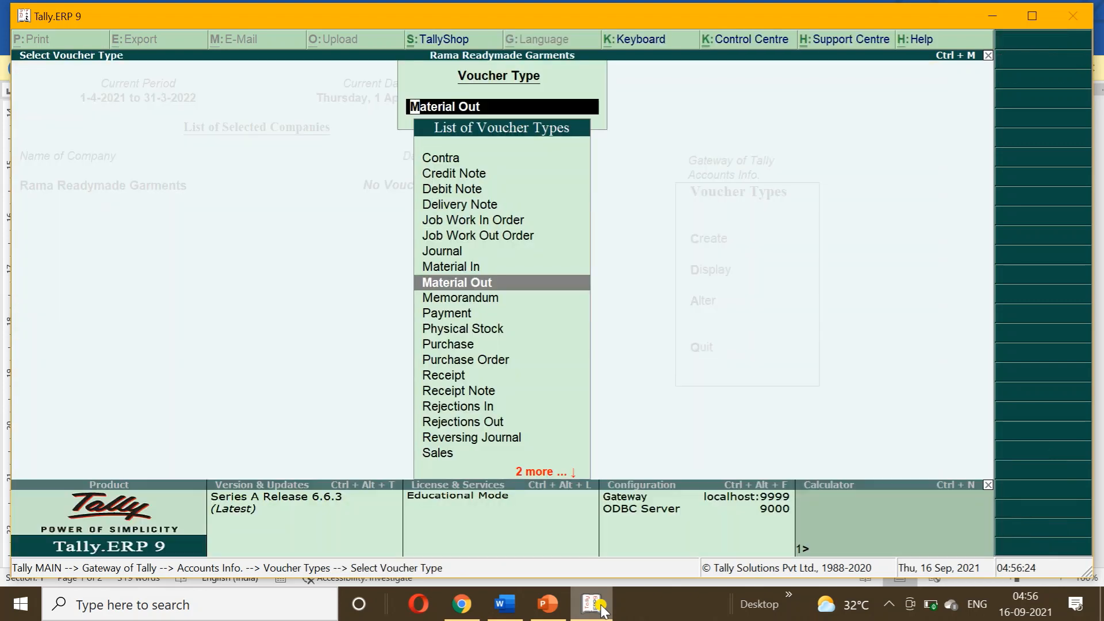
Review the 'Voucher (Material in & material out)' note in the Word document.
click(505, 604)
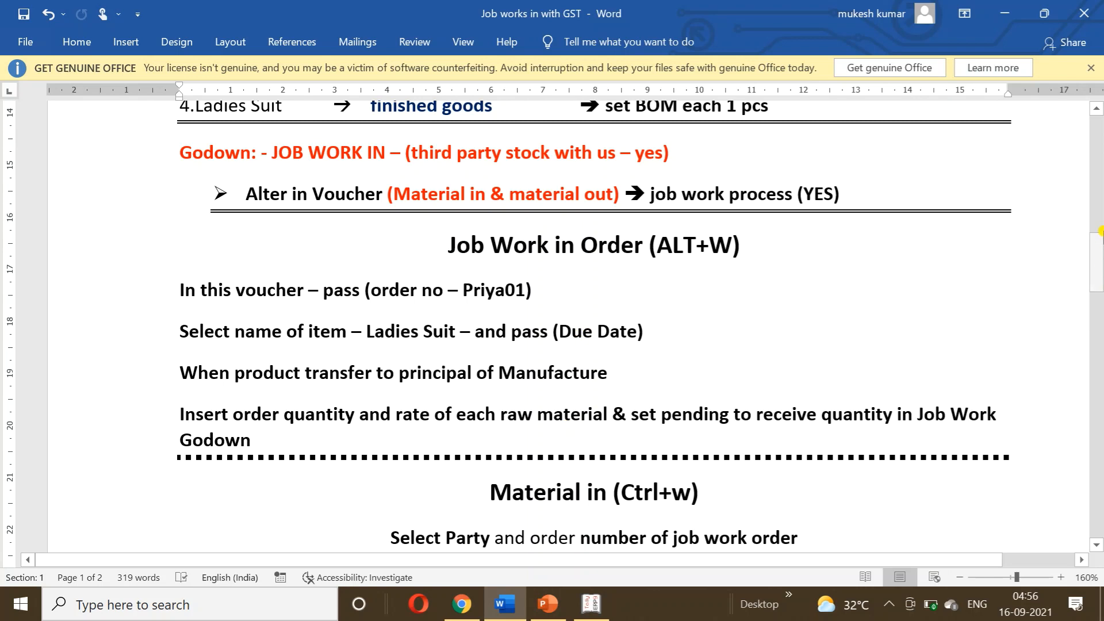
drag(345, 193, 550, 185)
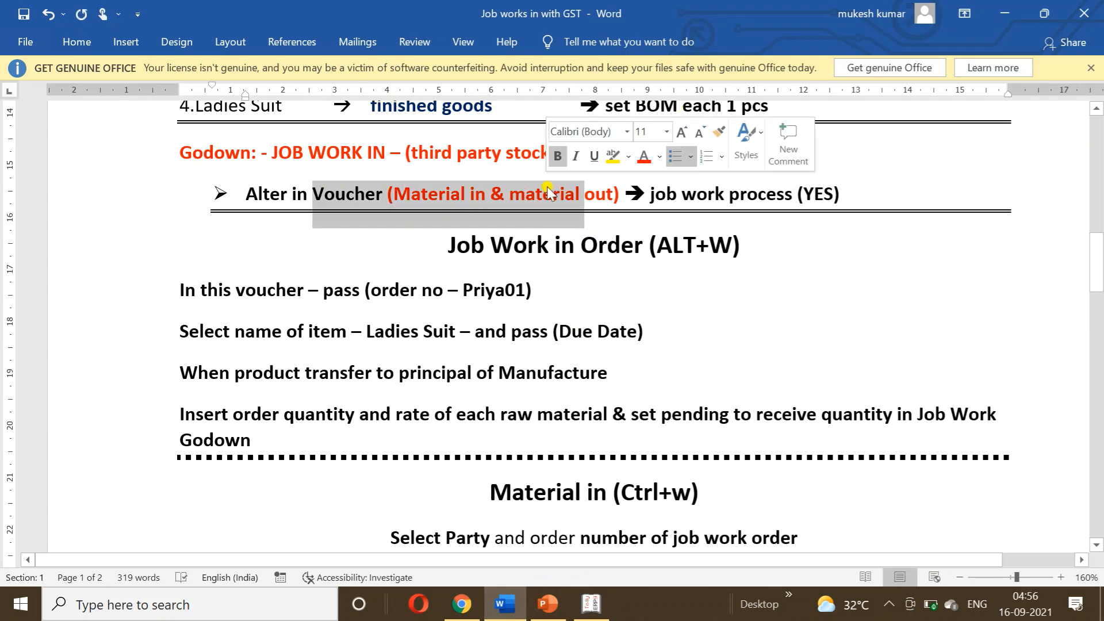
click(599, 253)
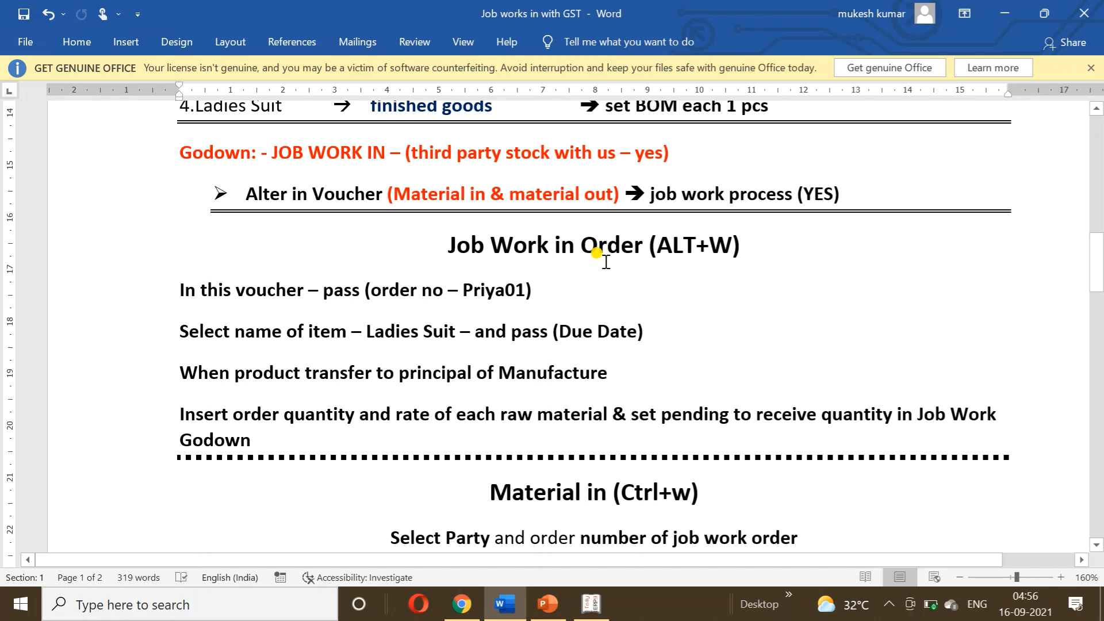
Present slide 3's job work in order flowchart full screen, then end the show.
click(547, 604)
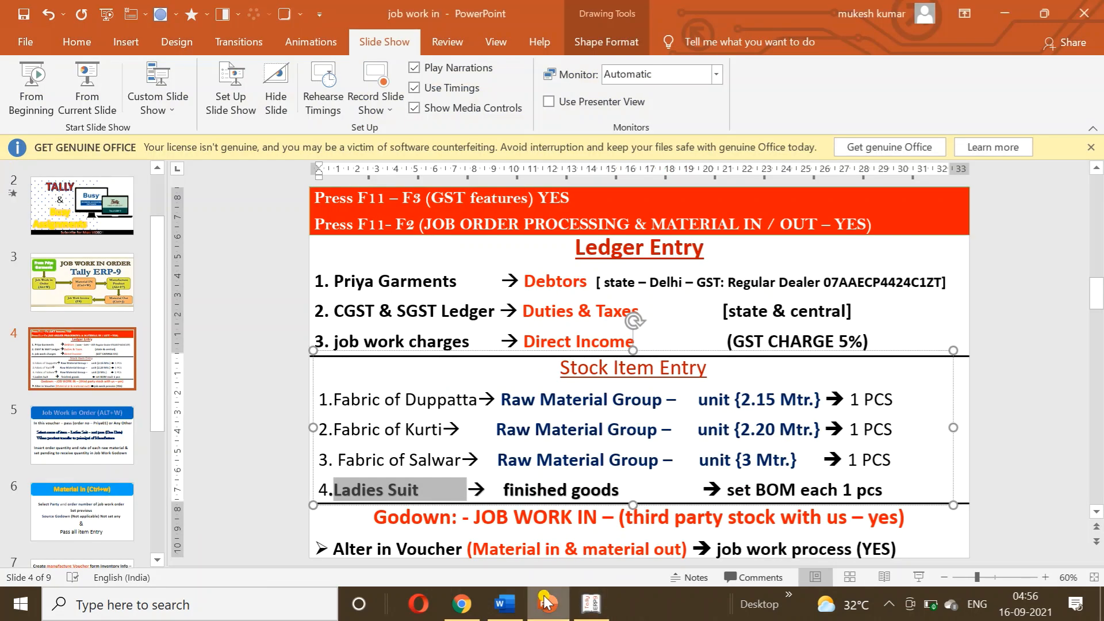
click(57, 253)
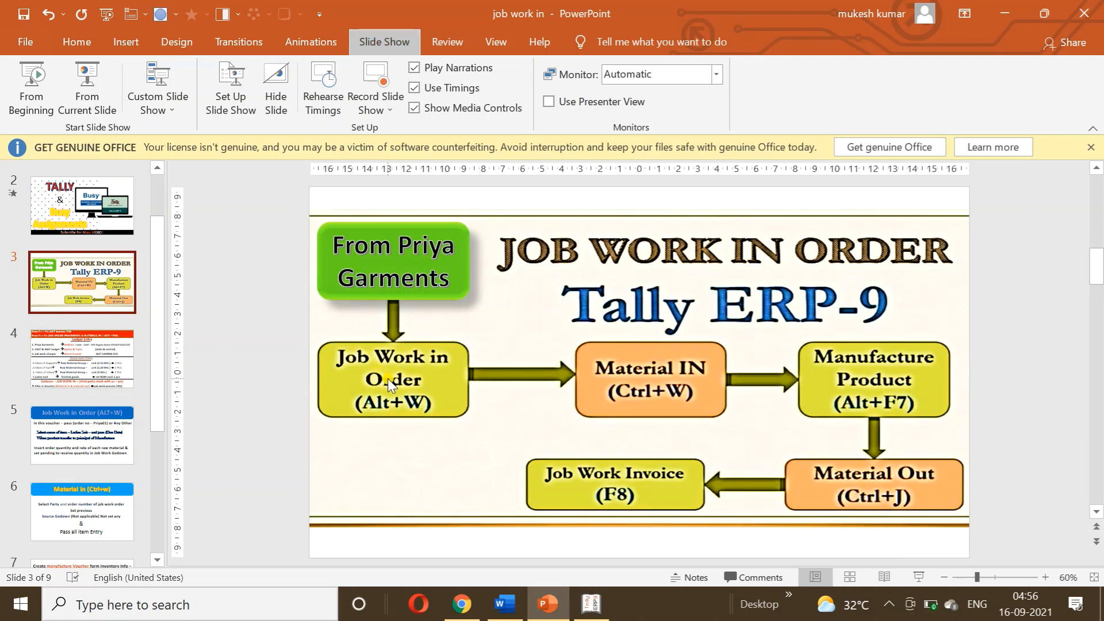
key(shift+F5)
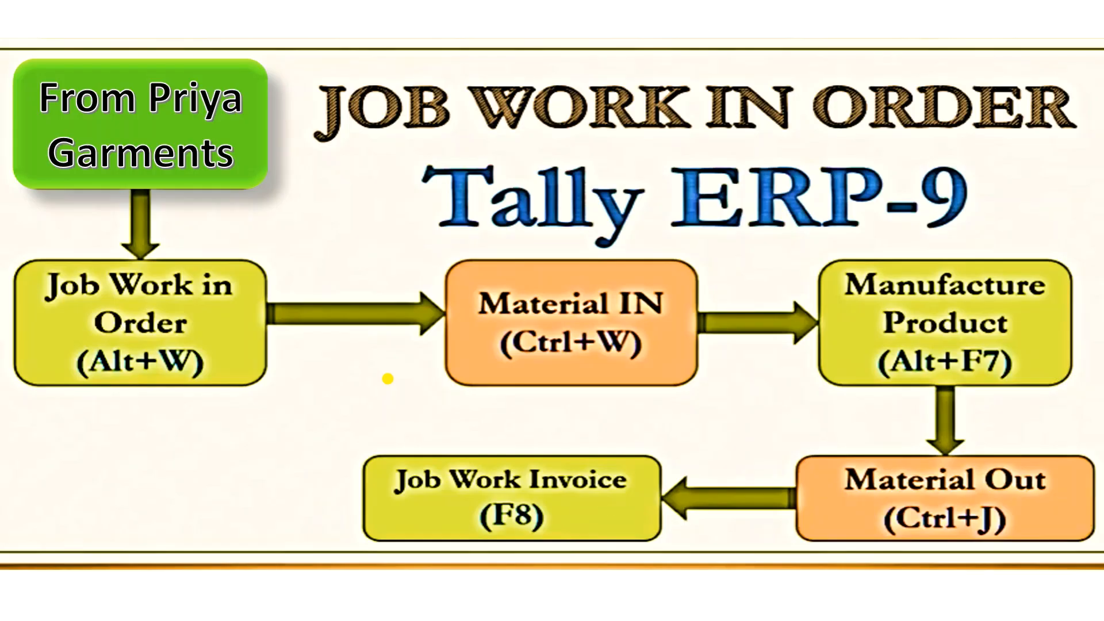
key(Escape)
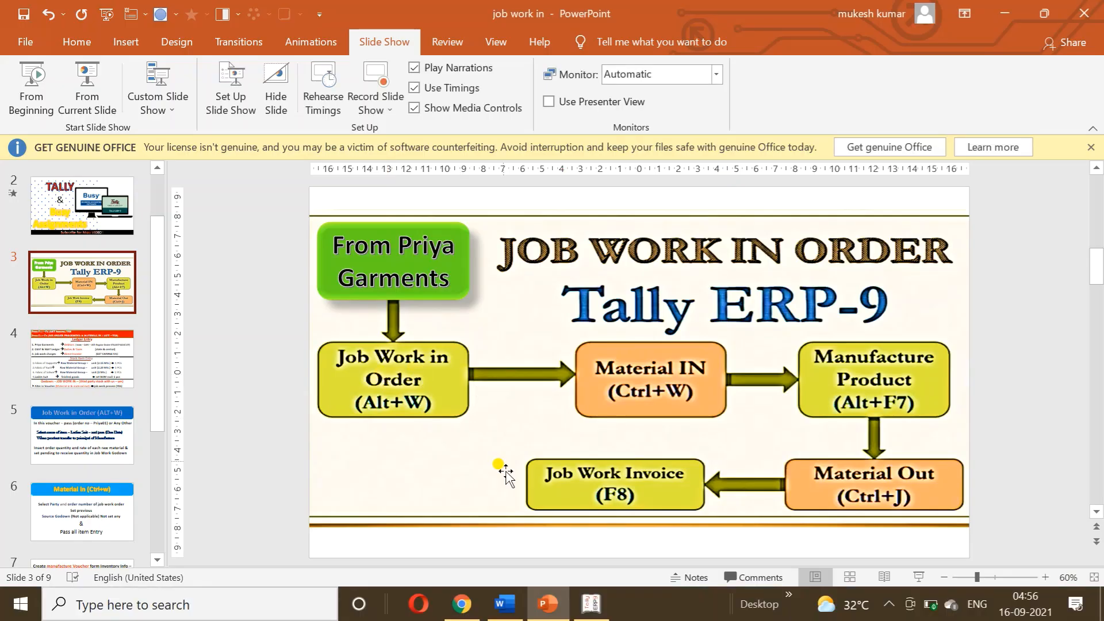
Back out to the Gateway of Tally, open a Payment accounting voucher, then return to the Word notes.
click(591, 611)
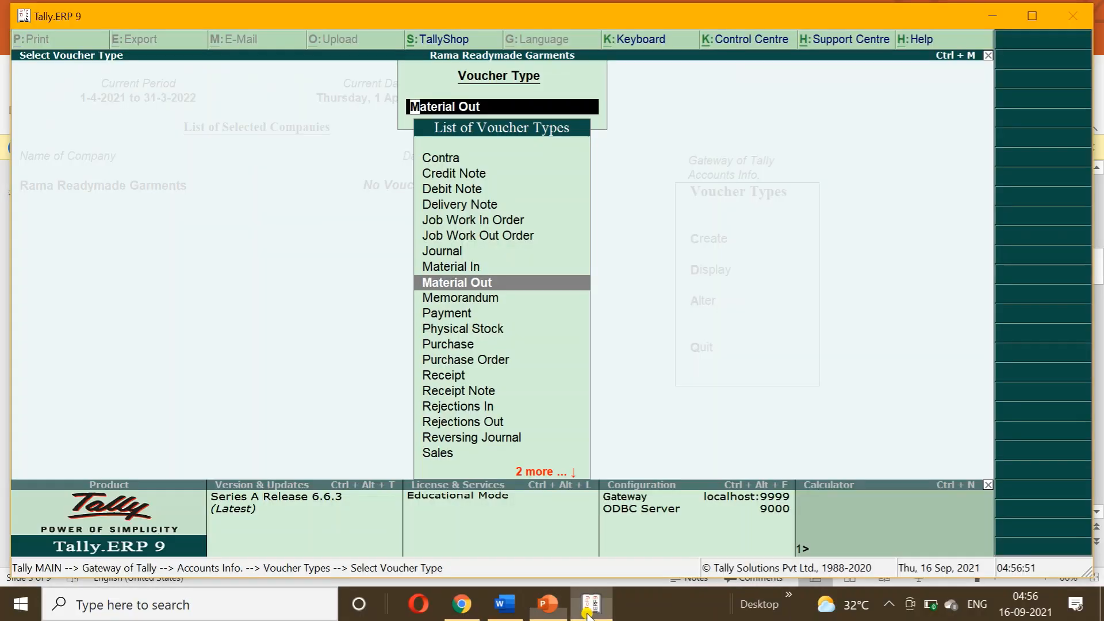
key(Escape)
key(Escape)
key(Escape)
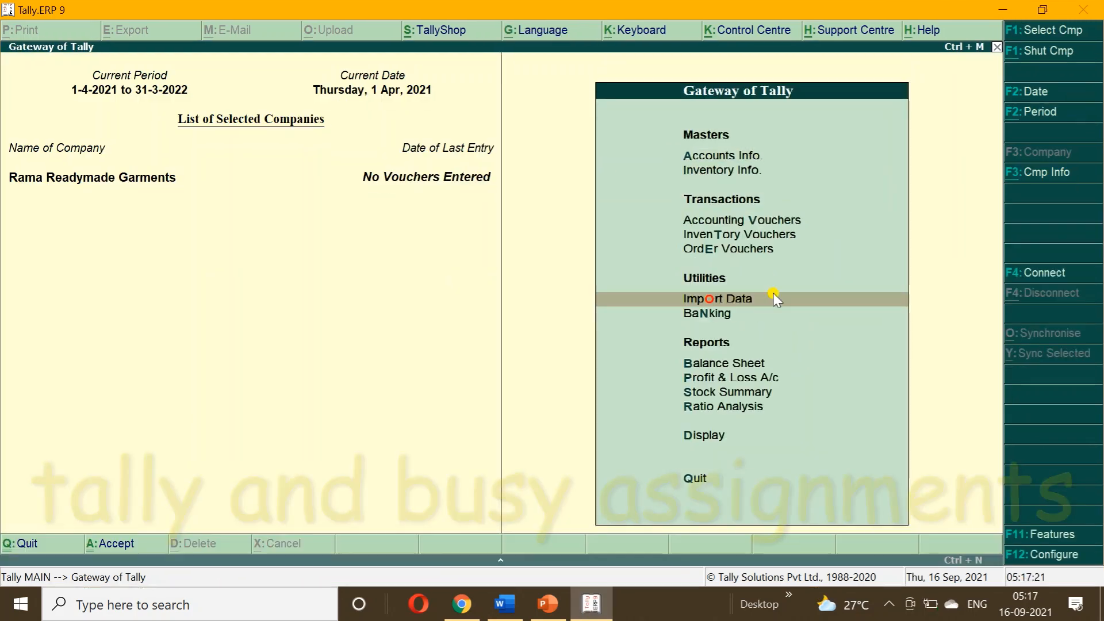
key(Up)
key(Up)
key(Up)
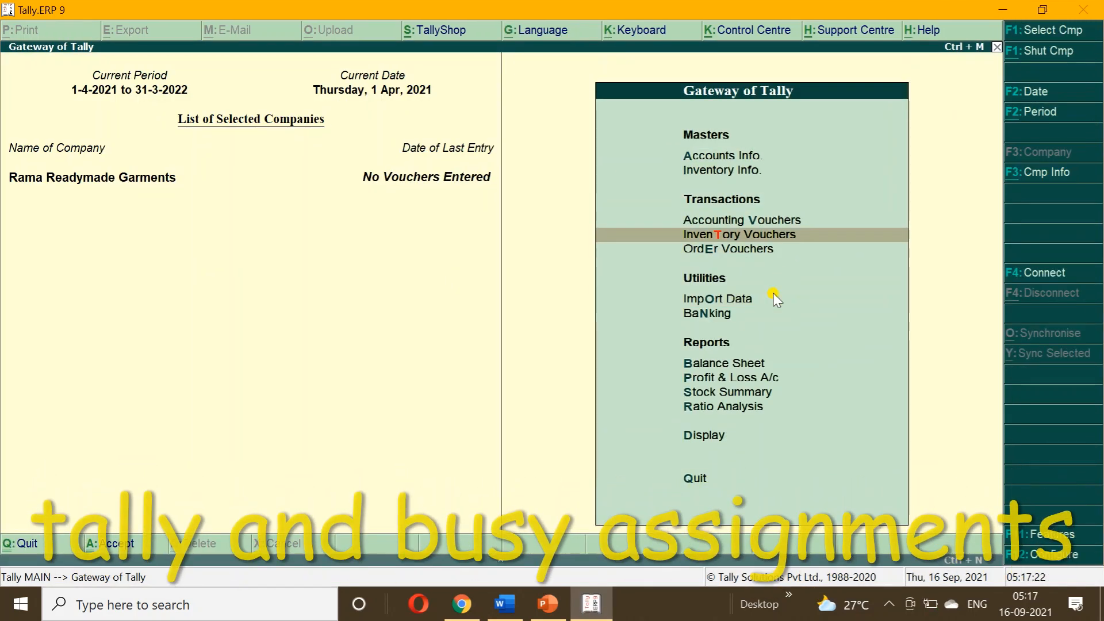
key(Return)
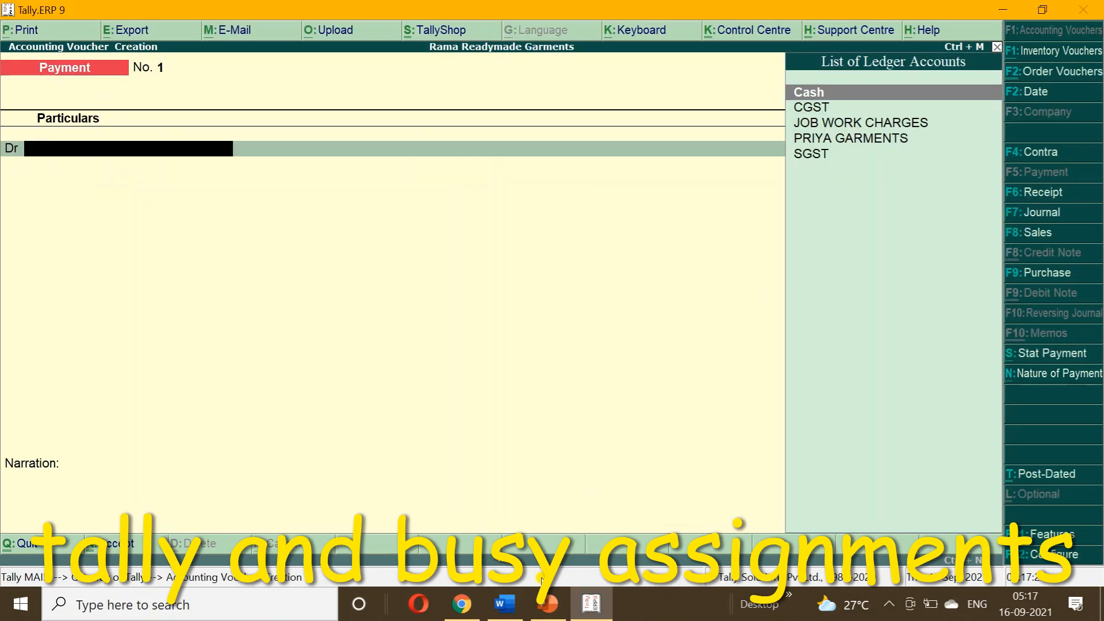
click(506, 606)
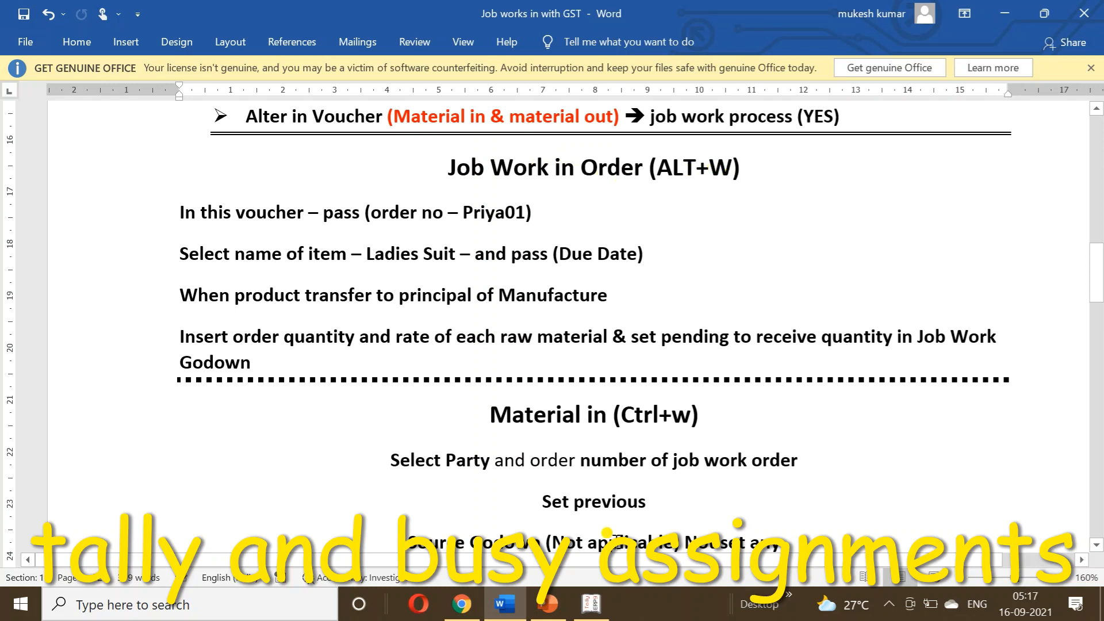
Start a Job Work In Order with PRIYA GARMENTS as the party, accepting its party details.
click(586, 606)
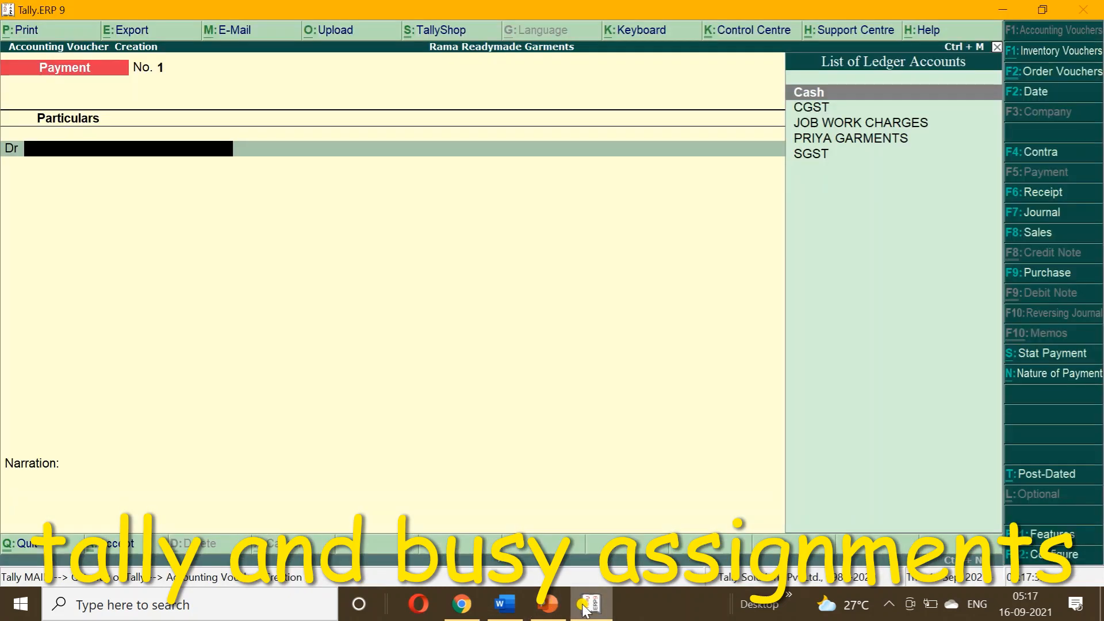
key(alt+w)
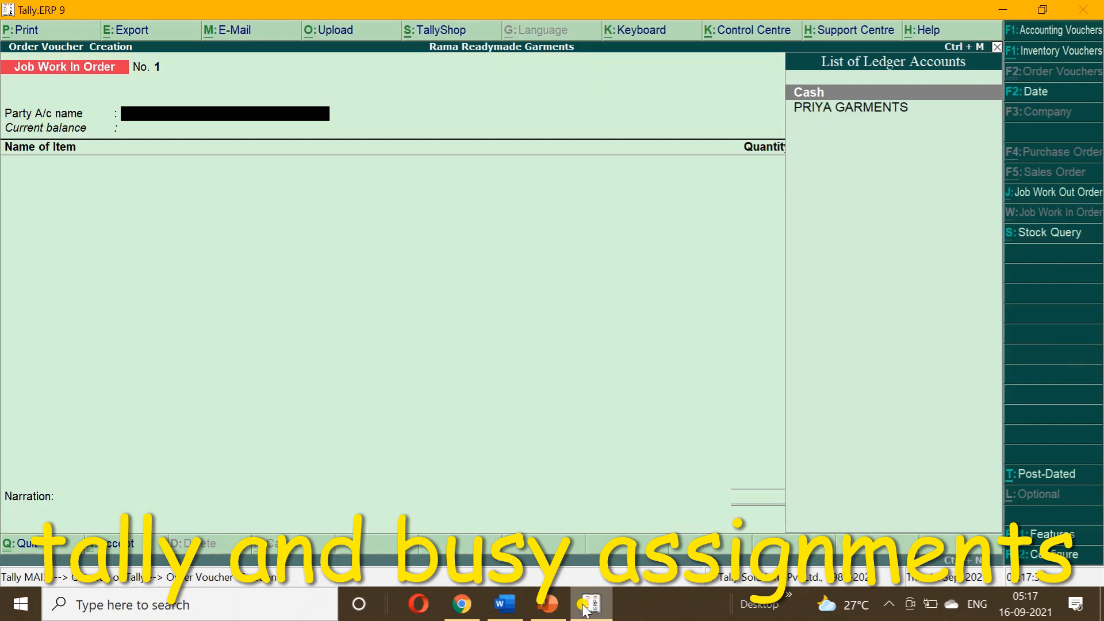
key(Down)
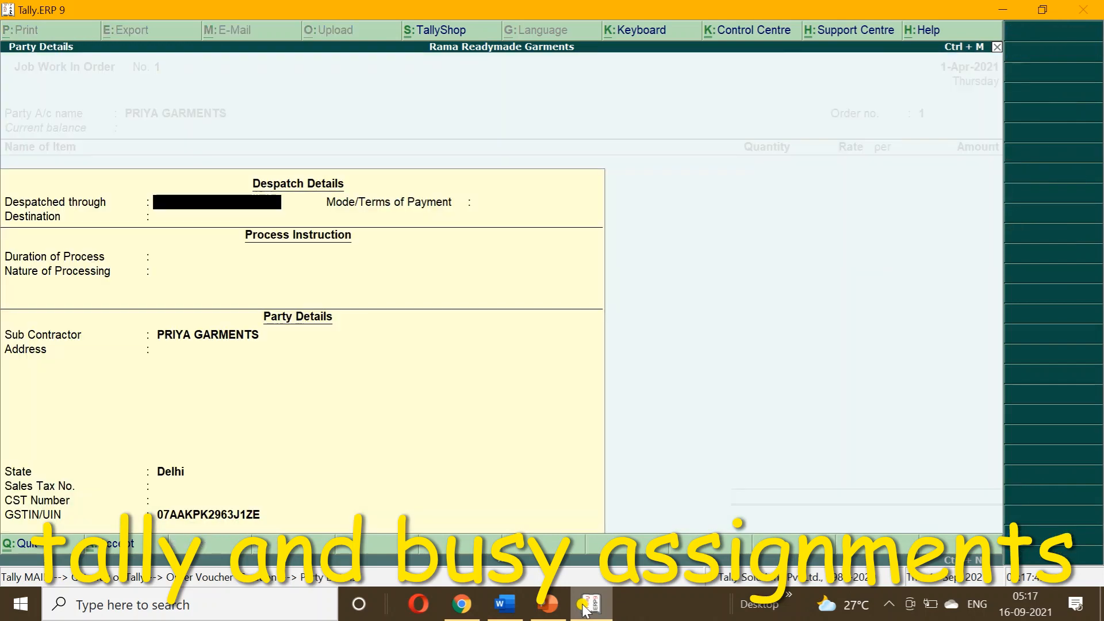
key(ctrl+a)
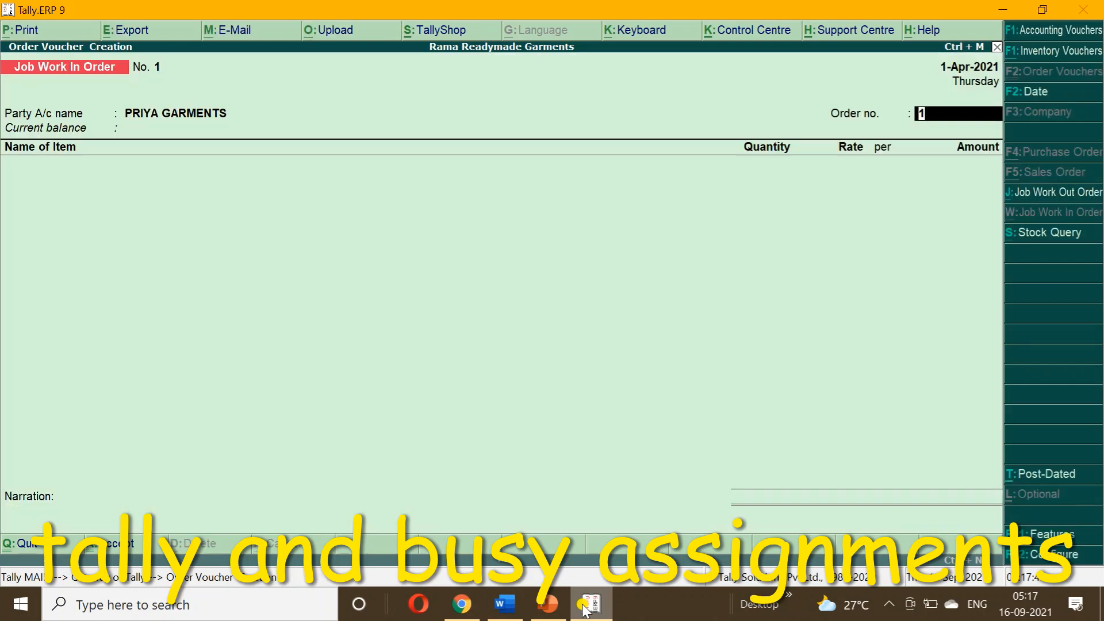
Enter PRIYA-01 as the order number, checking the assignment notes in Word.
click(505, 604)
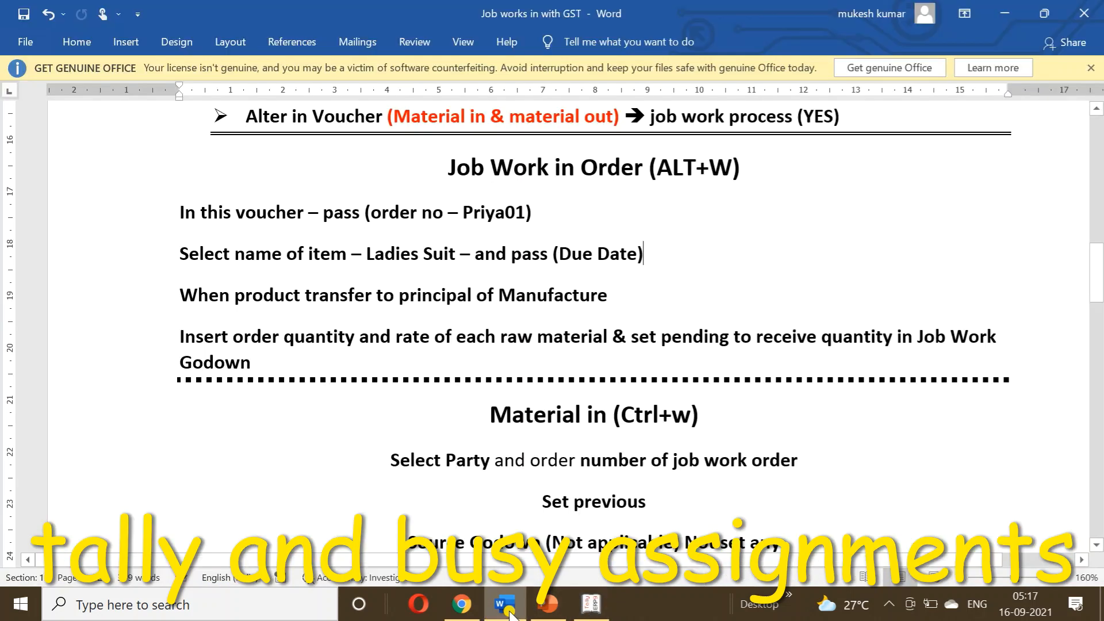
click(590, 609)
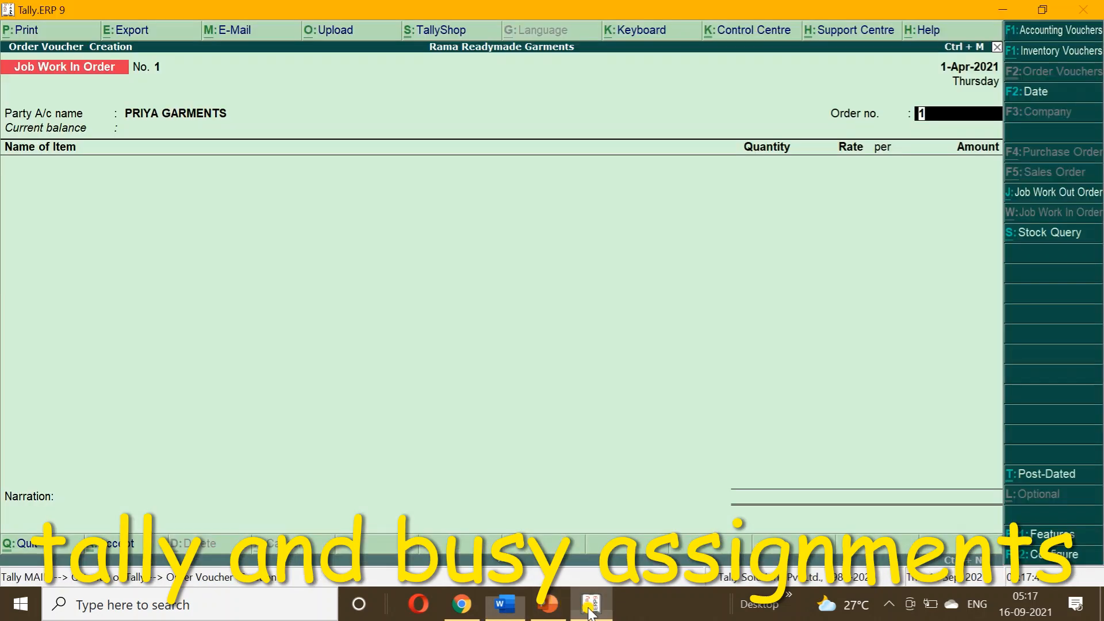
text(PRIYA-0)
key(Return)
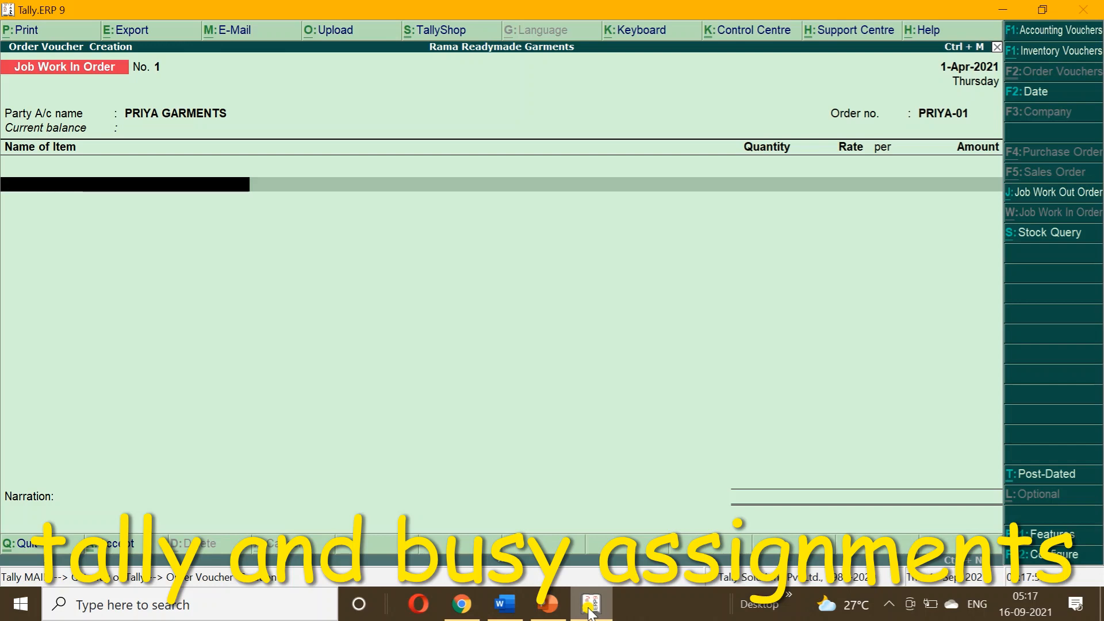
click(504, 604)
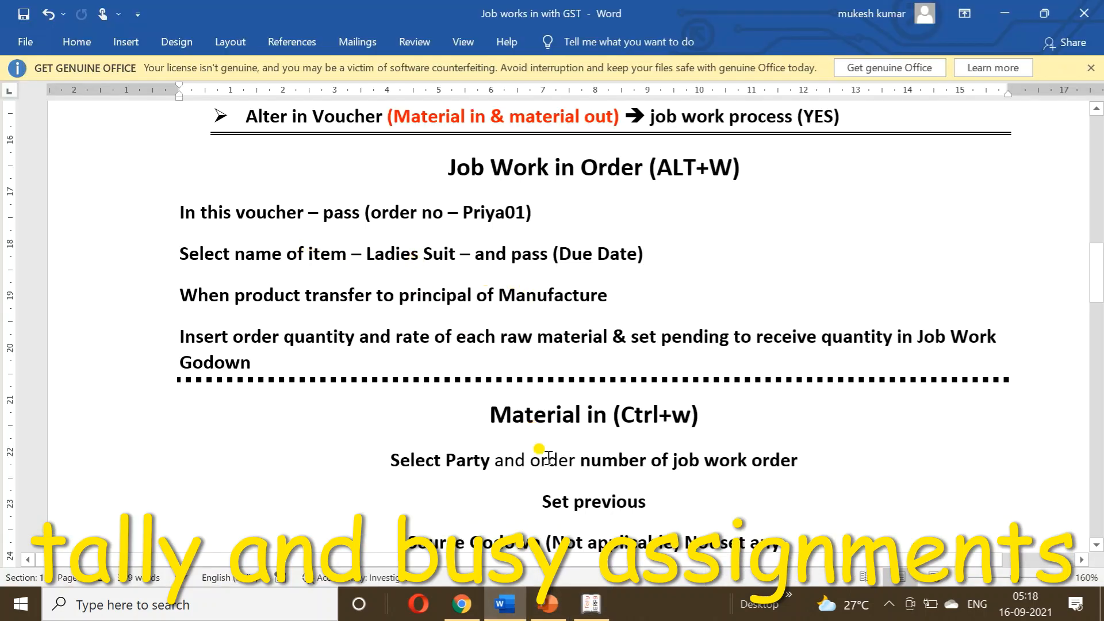
click(591, 605)
Choose Ladies Suit as the ordered item and accept component tracking.
text(L)
key(Return)
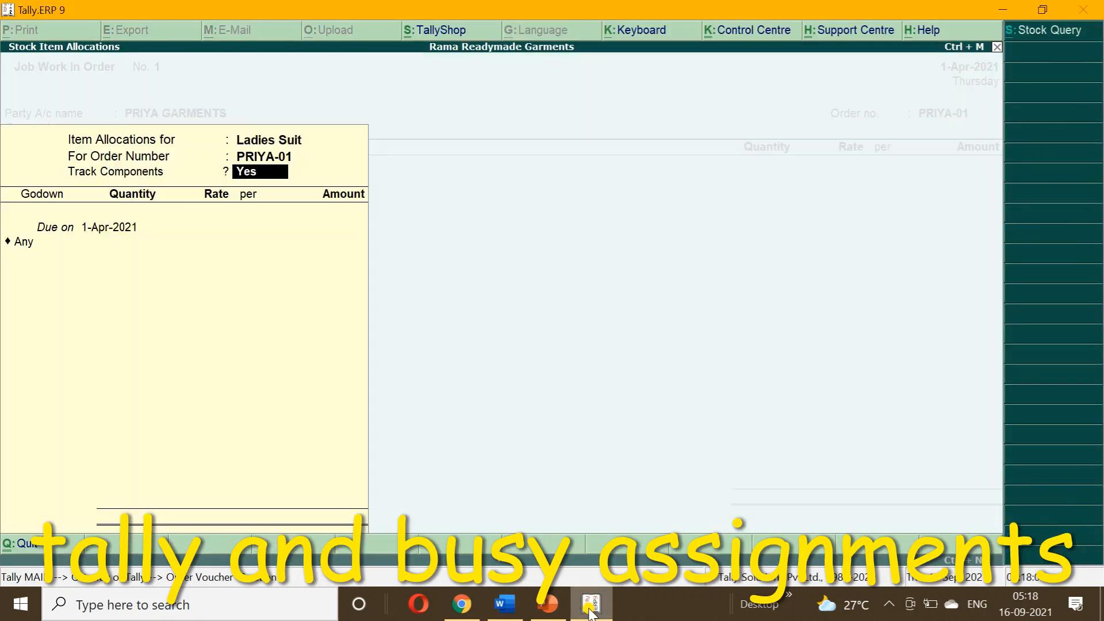
key(Return)
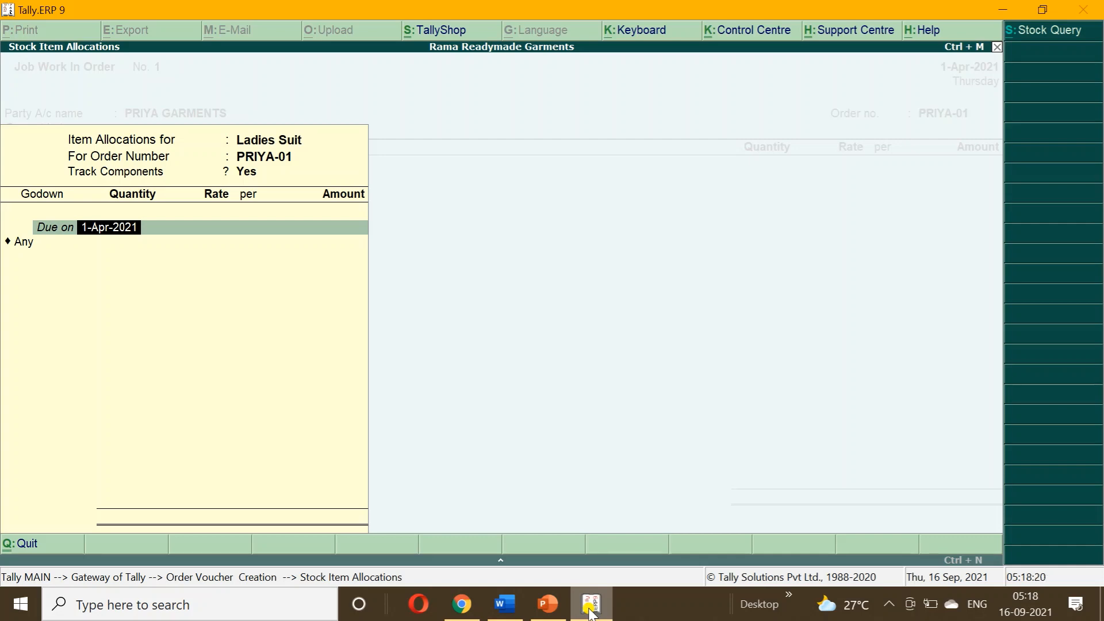
Set the Ladies Suit due date to 1-May-2021 and the godown to JOB WORK IN GODOWN.
text(1-5)
key(Return)
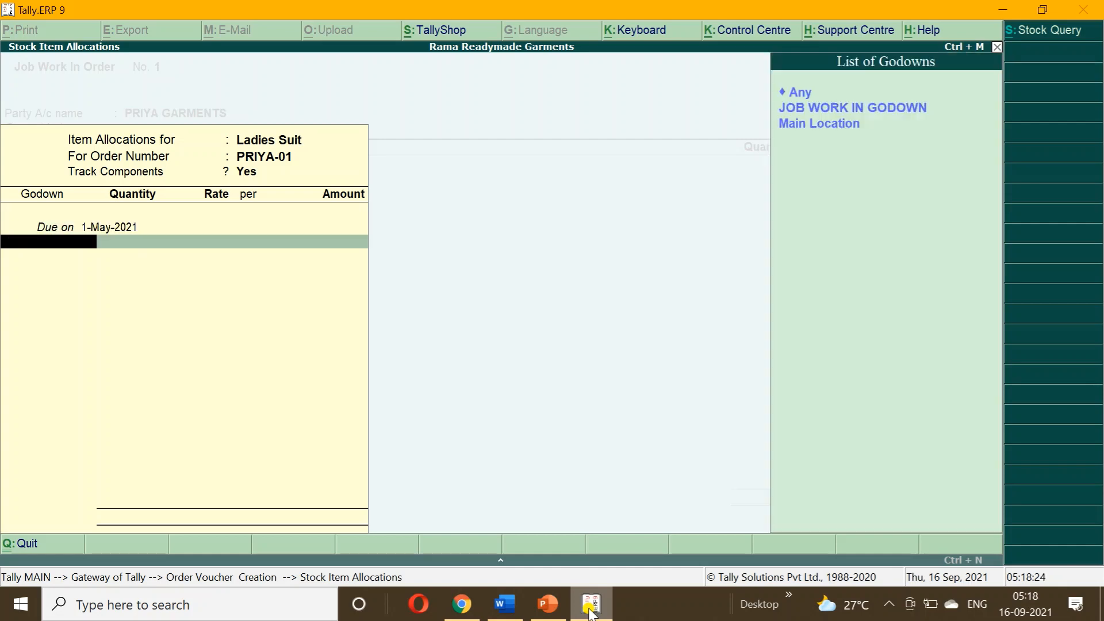
key(Down)
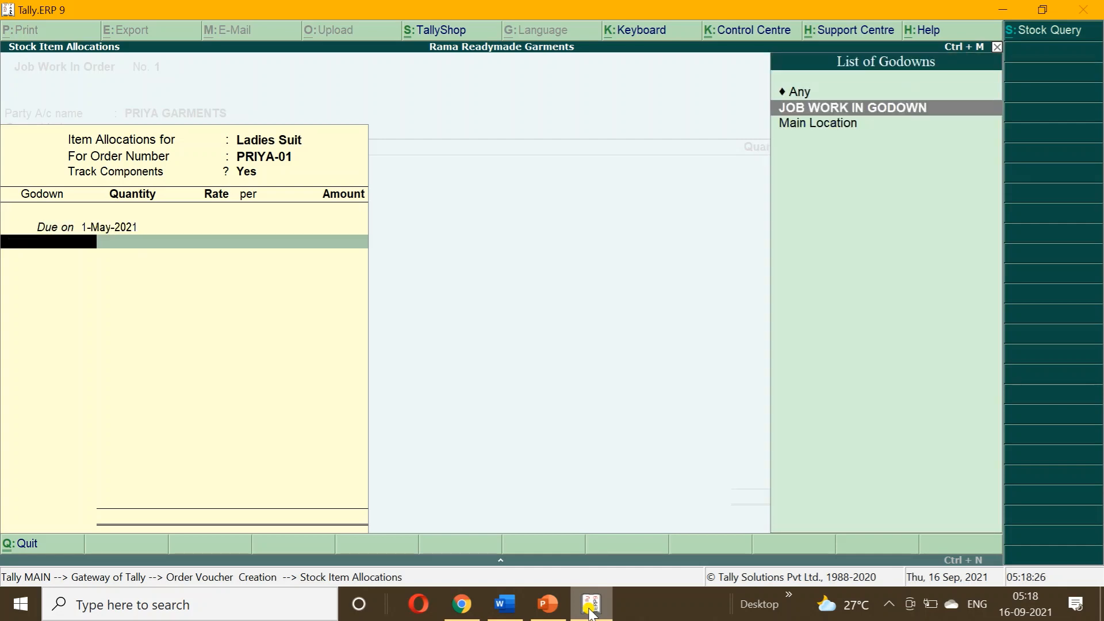
key(Return)
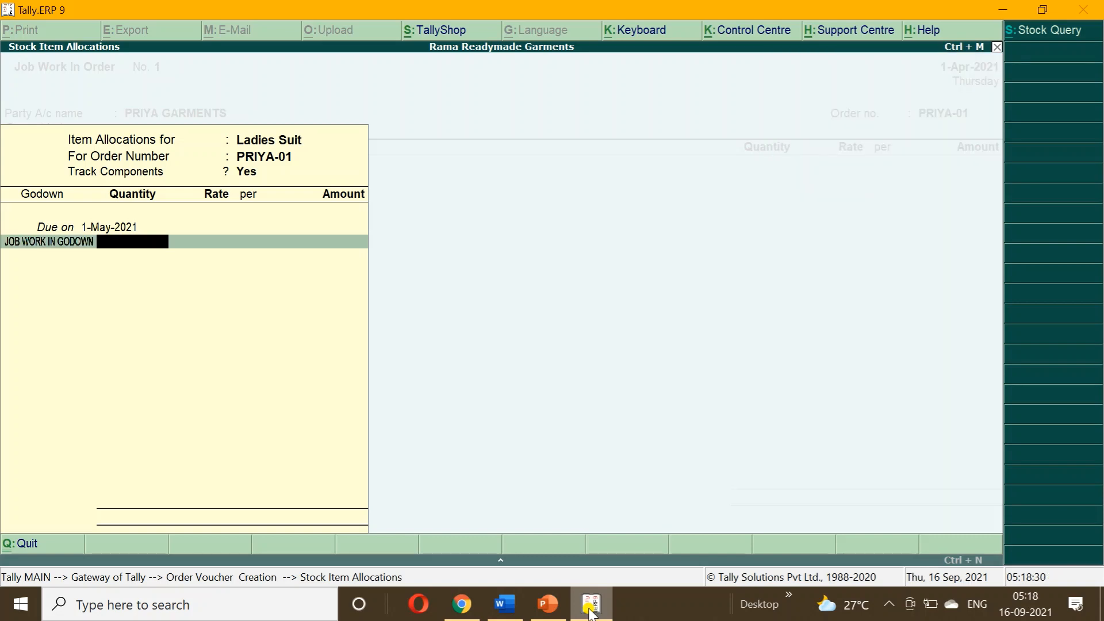
click(505, 604)
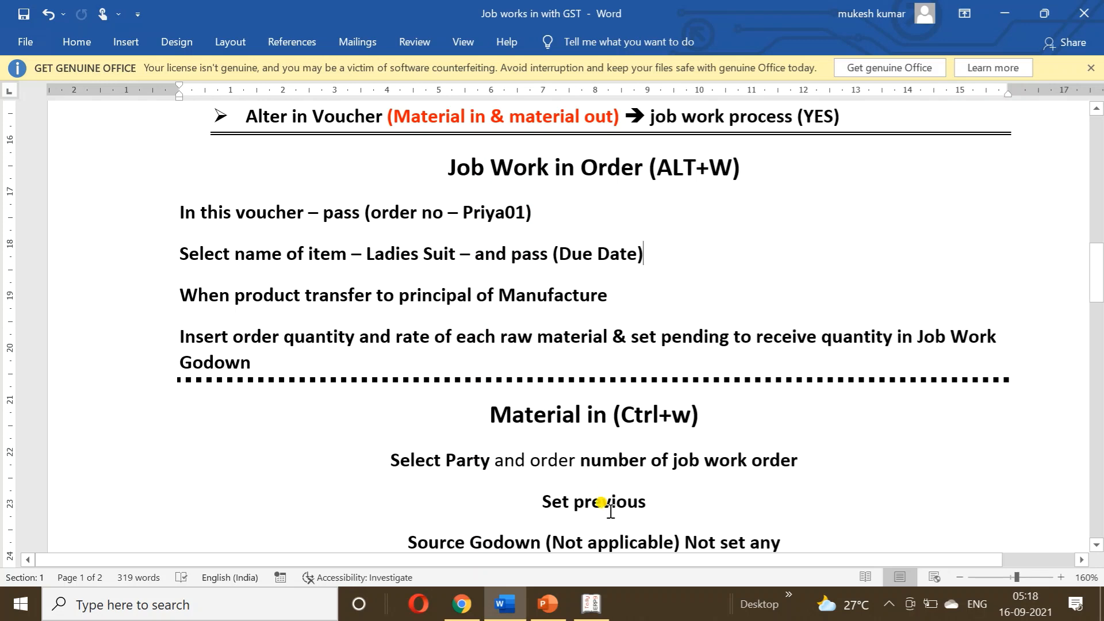
click(591, 605)
Enter quantity 100, dismiss the negative stock warning, and fill components from the LADIES SUIT BoM.
text(100)
key(Return)
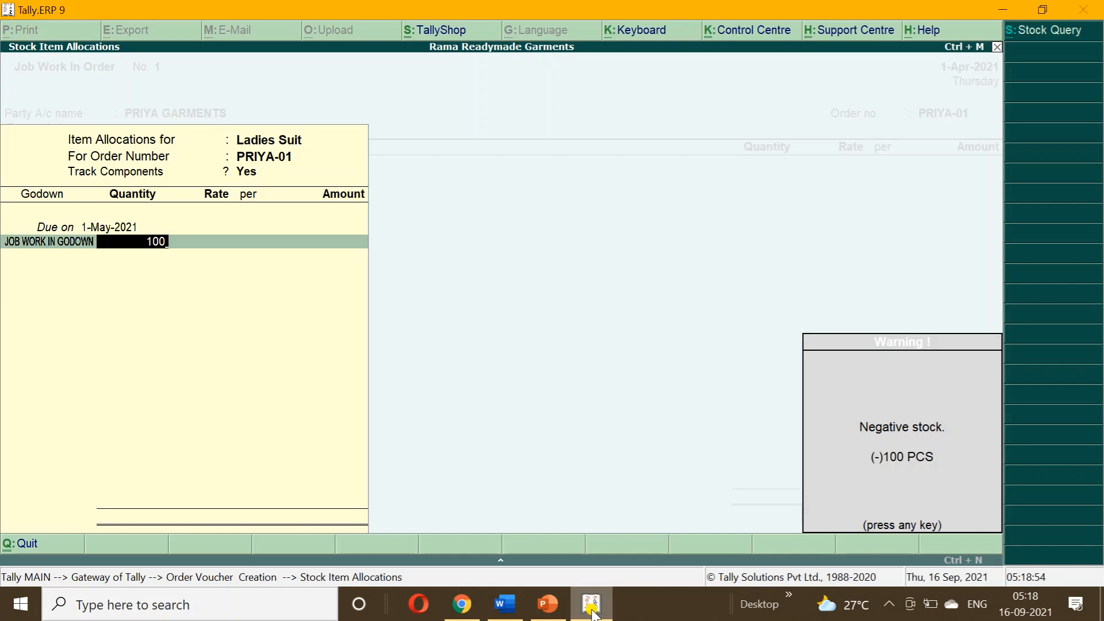
key(Return)
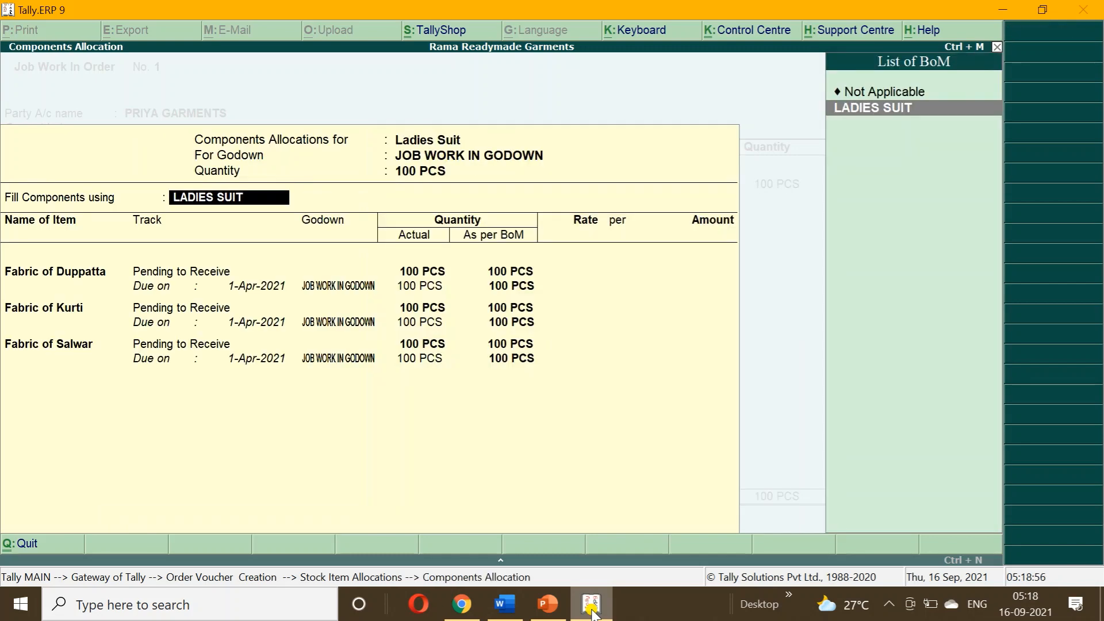
key(Escape)
key(Return)
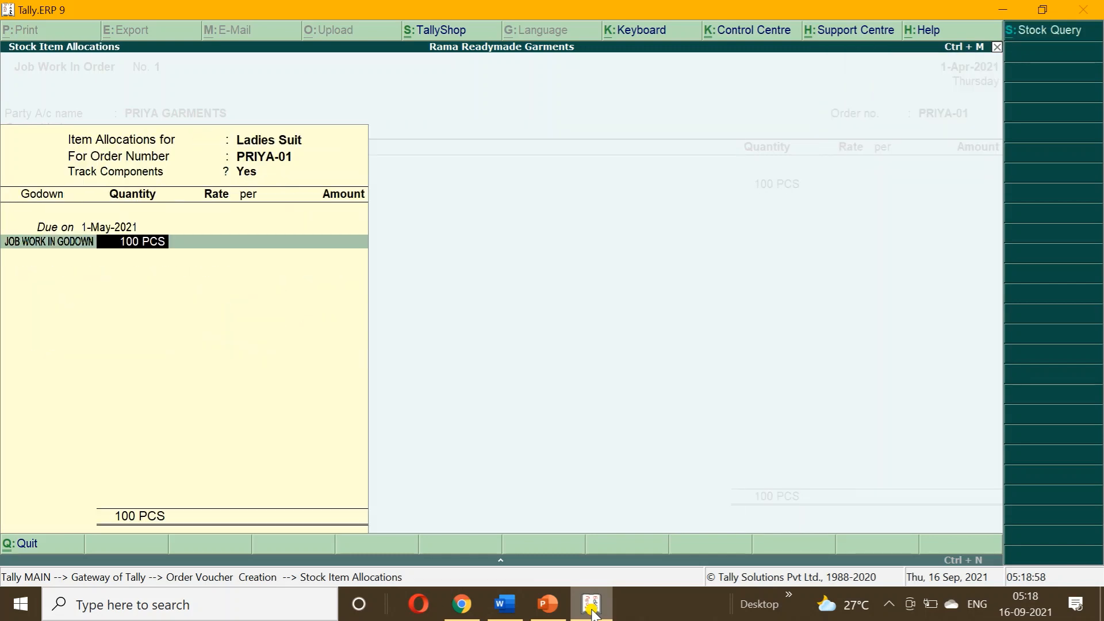
key(Return)
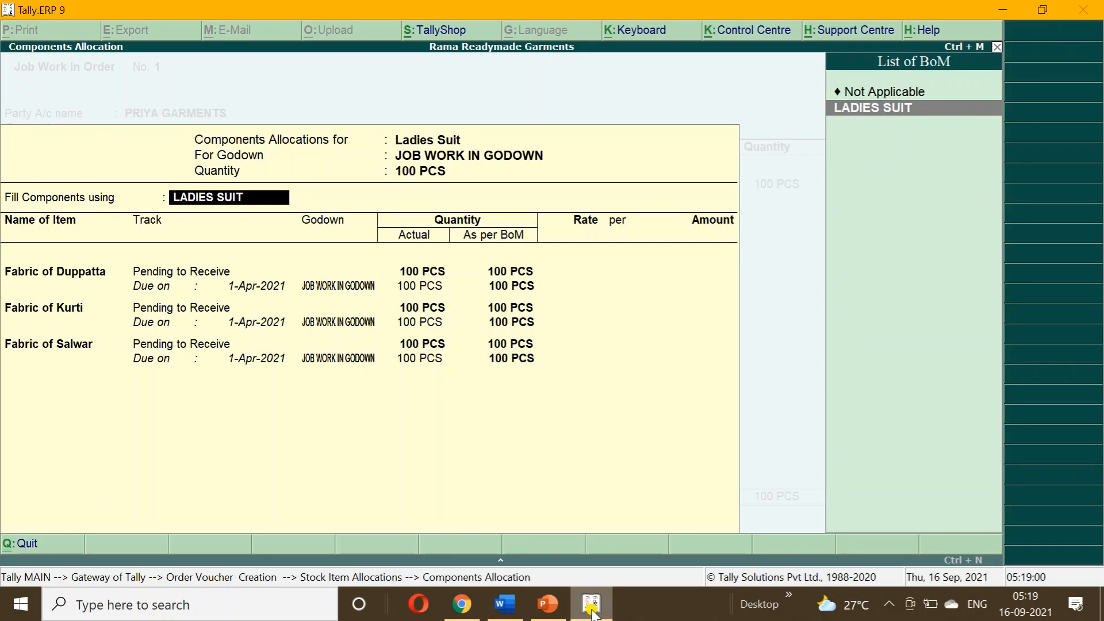
key(Return)
key(Return)
key(Return)
key(Return)
Rate the fabric components at 30, 40 and 50, and Ladies Suit at 220.
key(BackSpace)
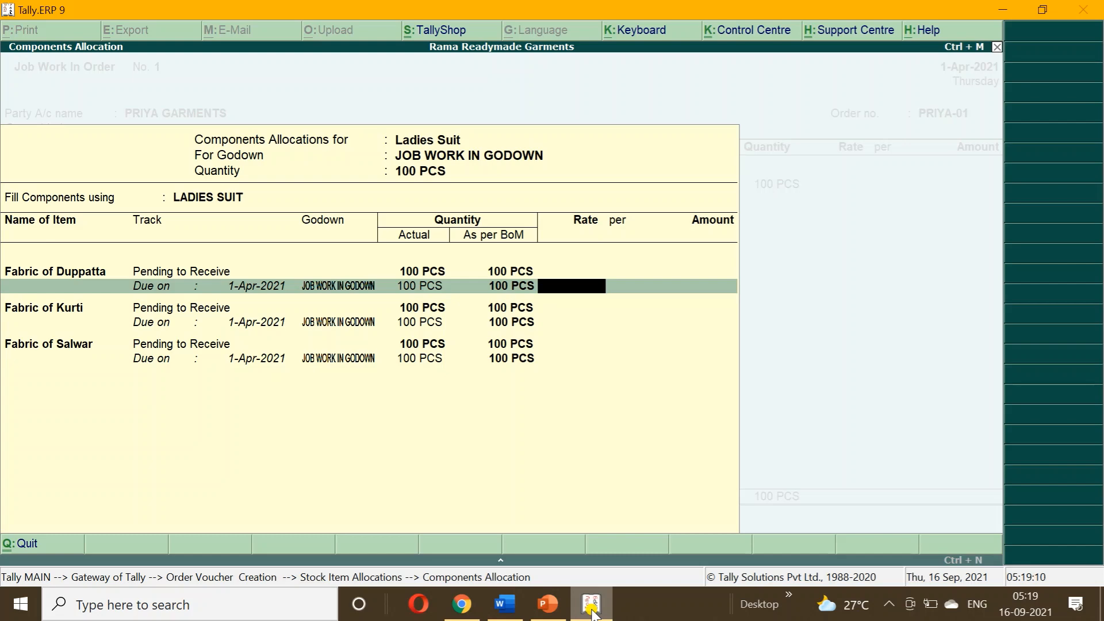
text(30)
key(Return)
key(Return)
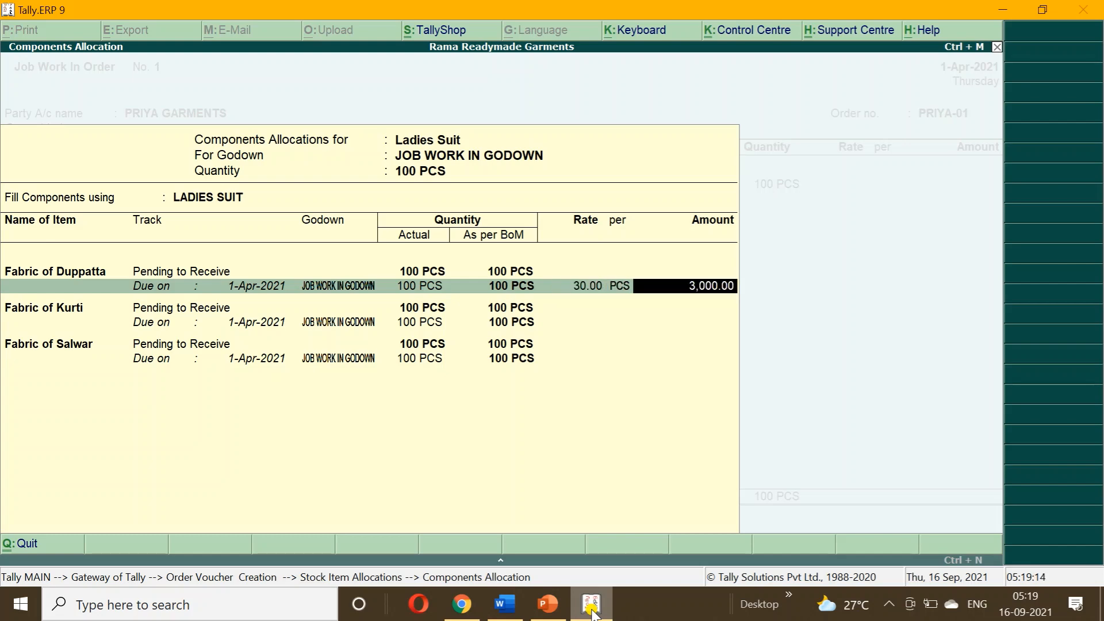
key(Return)
key(Return)
key(Return)
key(Return)
key(Return)
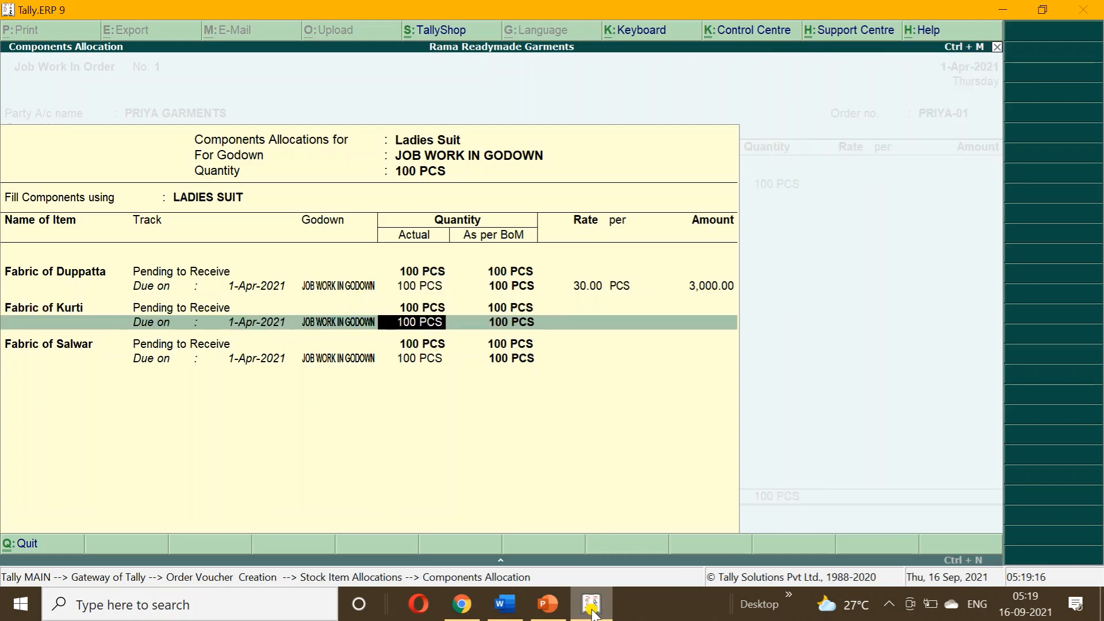
key(Return)
text(40)
key(Return)
key(Return)
key(Return)
key(Return)
key(Return)
key(Return)
key(Return)
key(Return)
key(Return)
text(50)
key(Return)
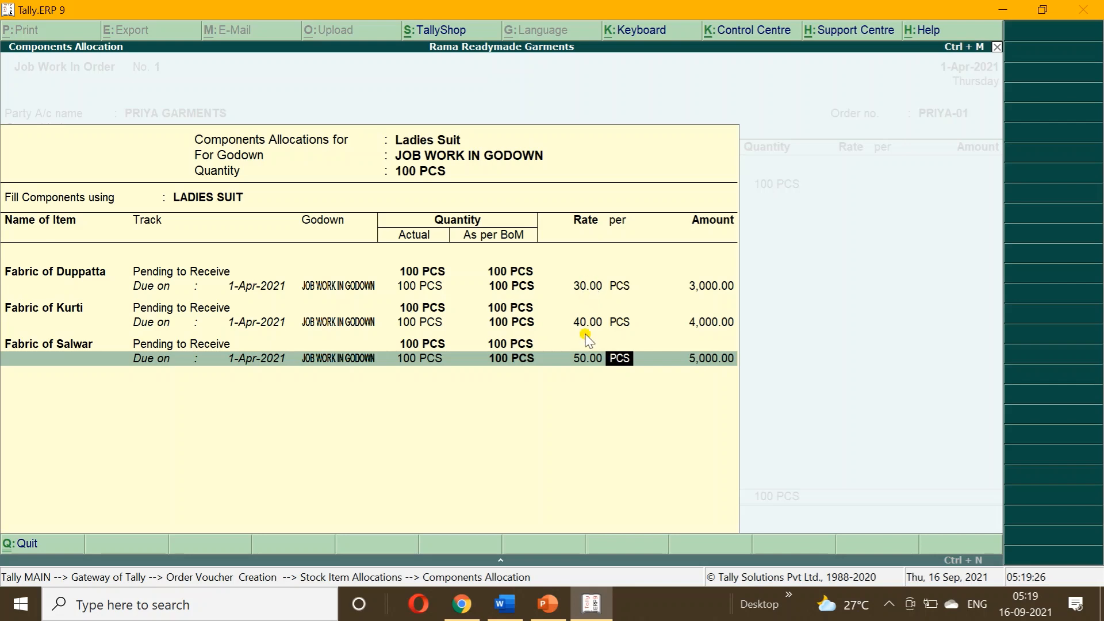
key(Return)
key(Return)
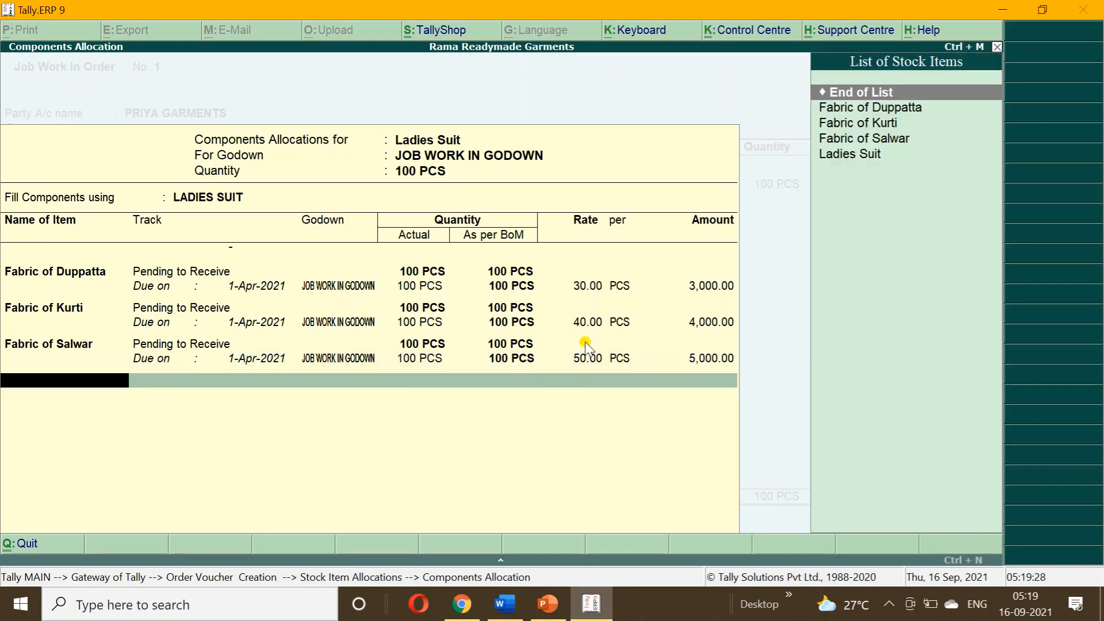
key(Return)
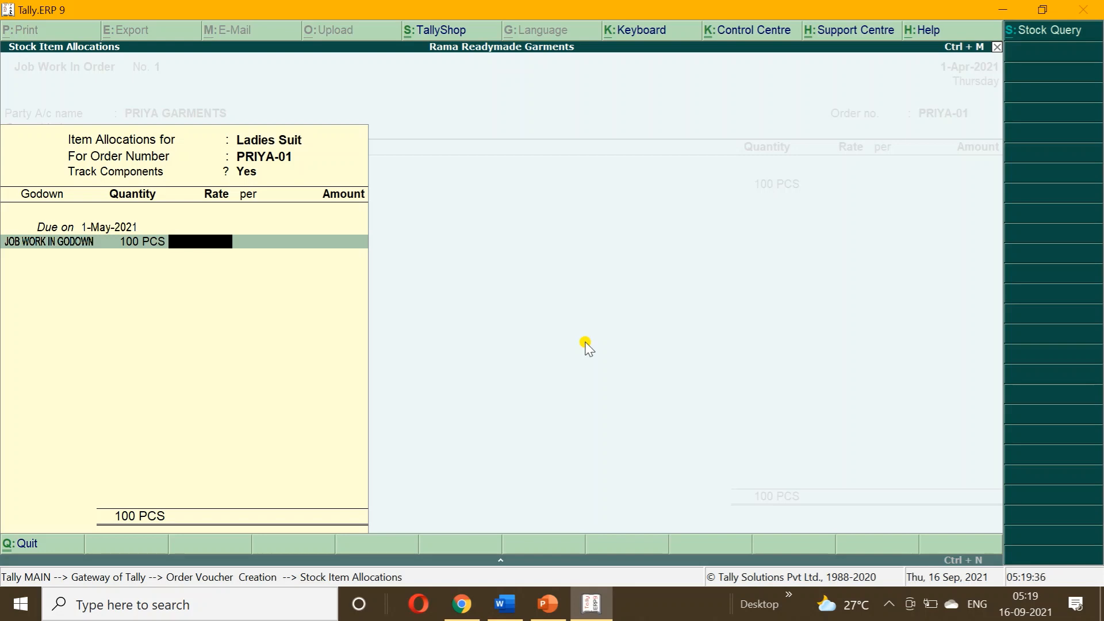
text(220)
key(Return)
key(Return)
key(Return)
key(Return)
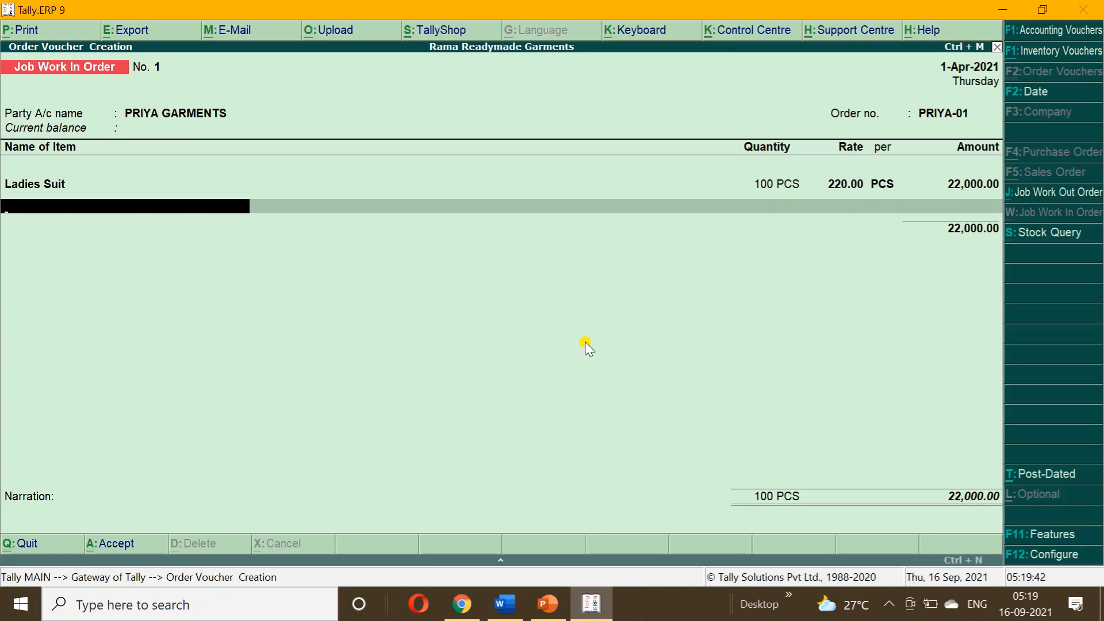
Accept the Ladies Suit line and switch to a blank Payment voucher No. 1.
key(Return)
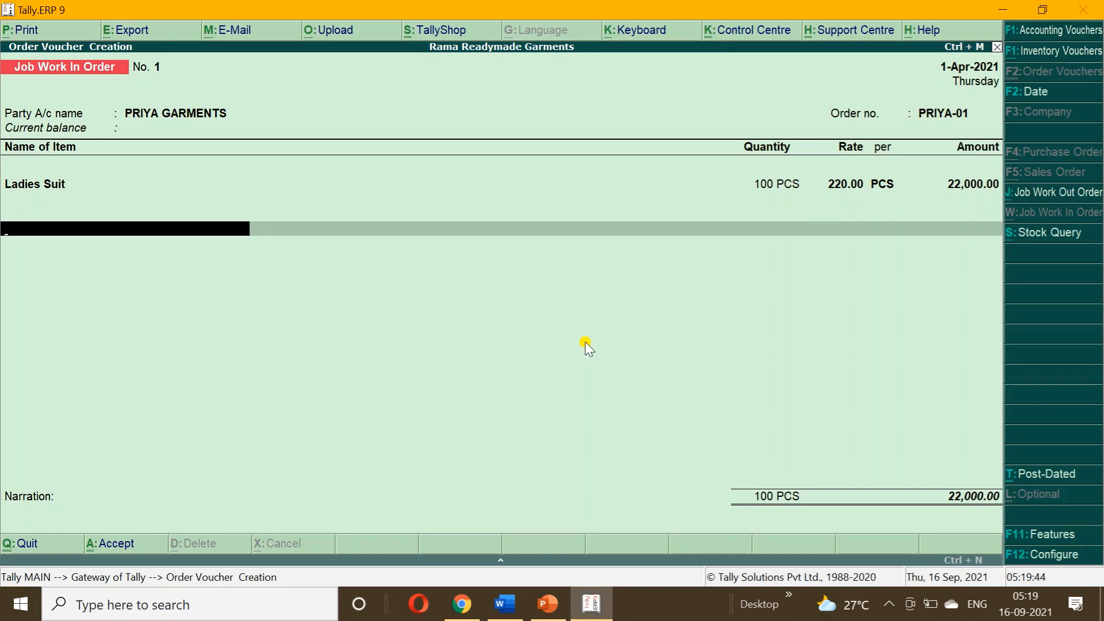
key(F5)
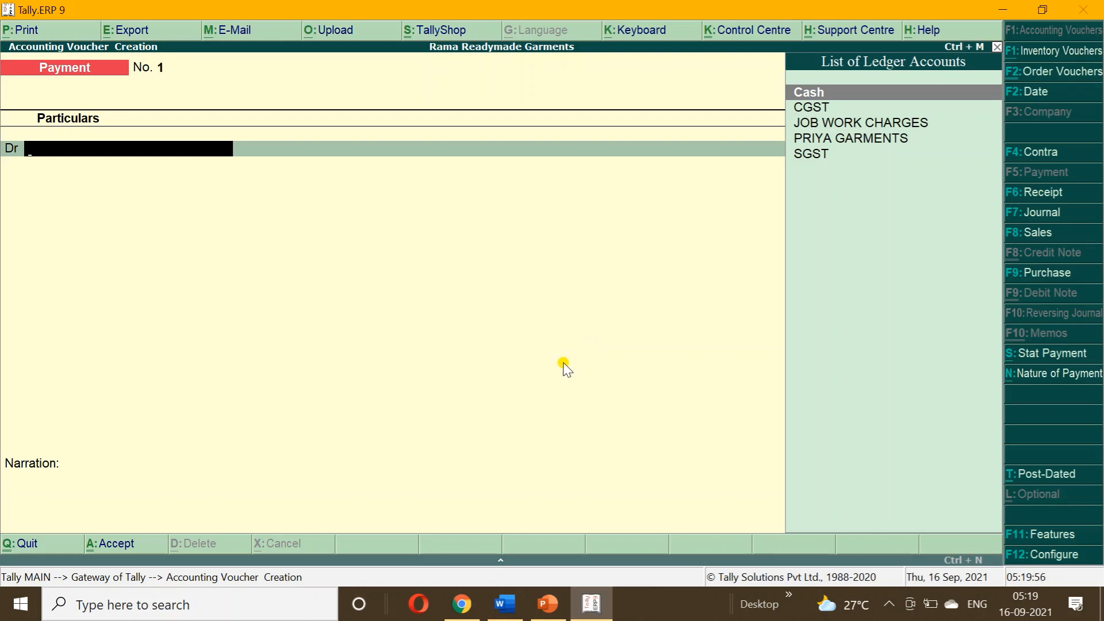
click(505, 610)
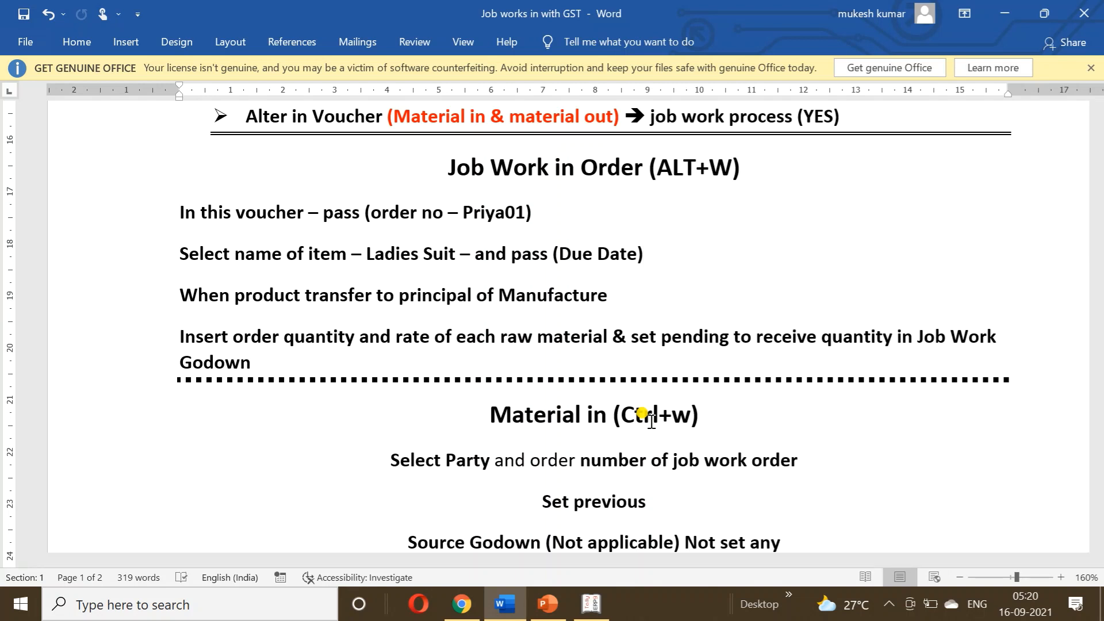
click(590, 605)
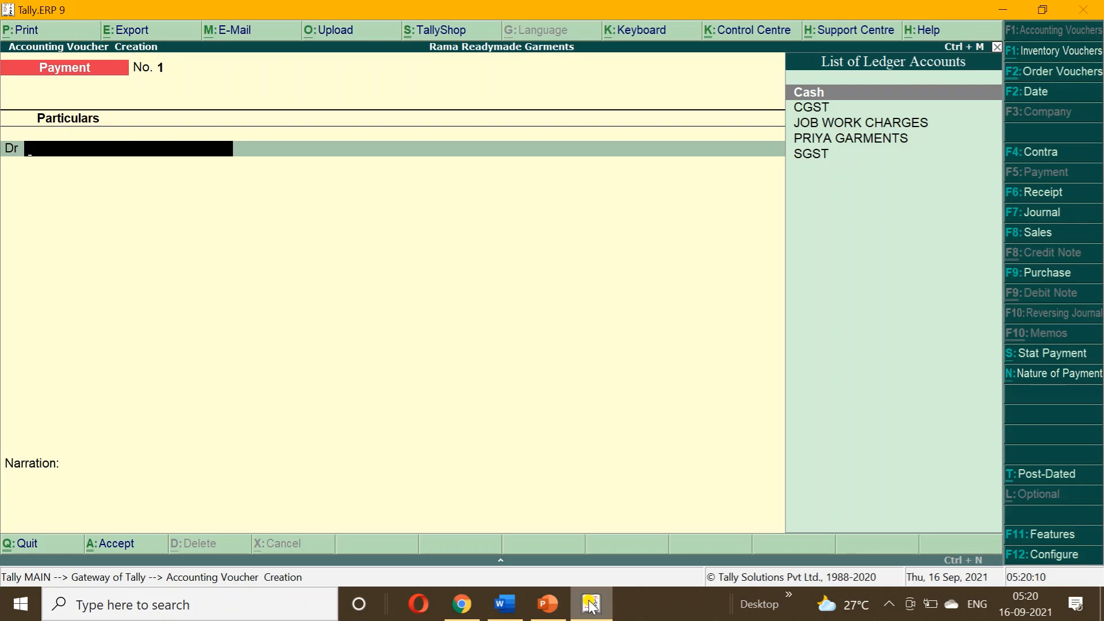
Leave the Payment voucher and return to Gateway of Tally without quitting Tally.
key(Escape)
key(Return)
key(Escape)
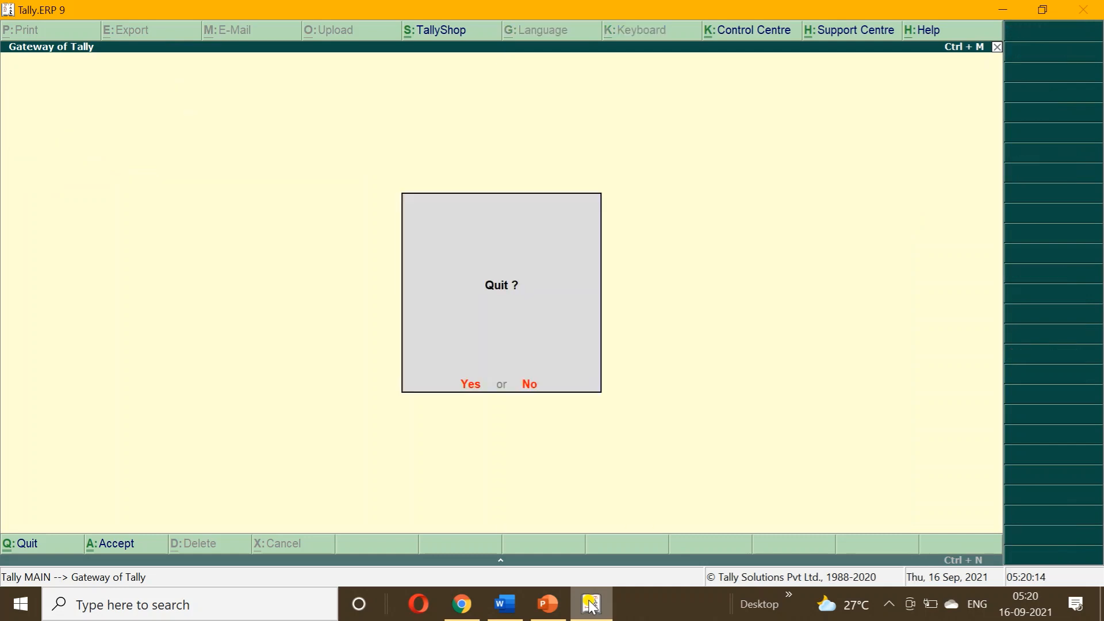
key(n)
View the Job Work In outstanding orders summary showing Ladies Suit 100 PCS.
key(d)
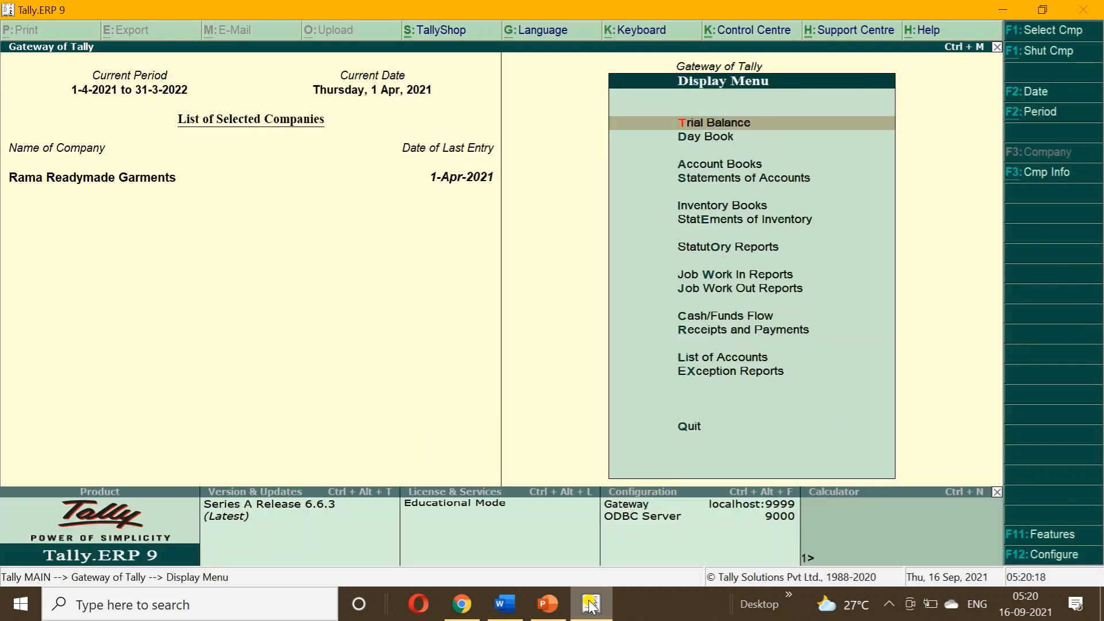
key(Down)
key(Down)
key(Down)
key(Down)
key(Down)
key(Down)
key(Down)
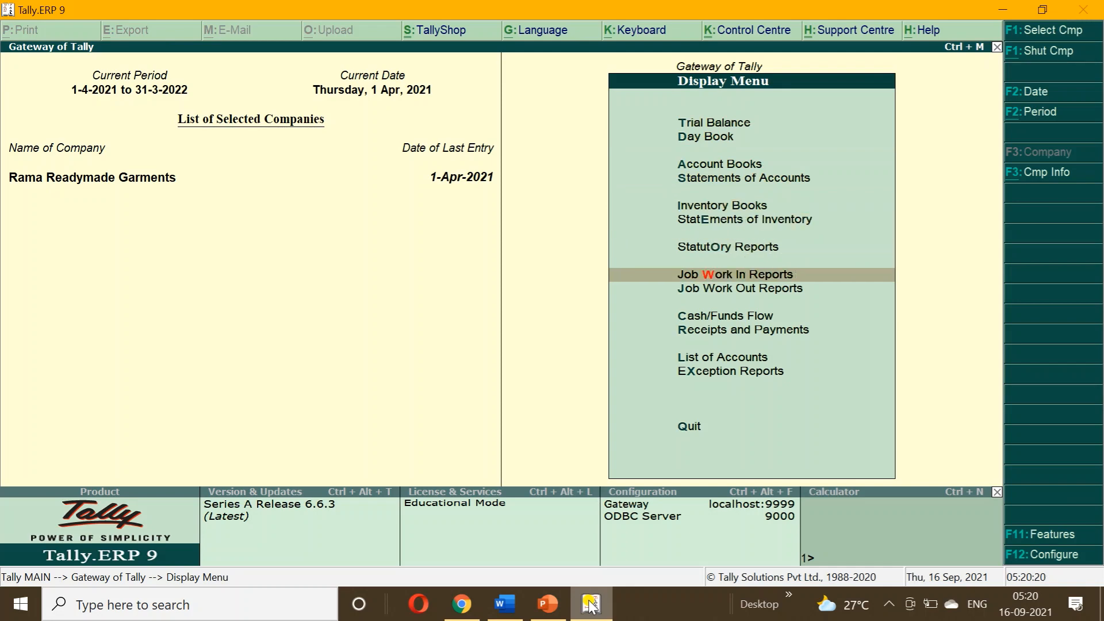
key(Return)
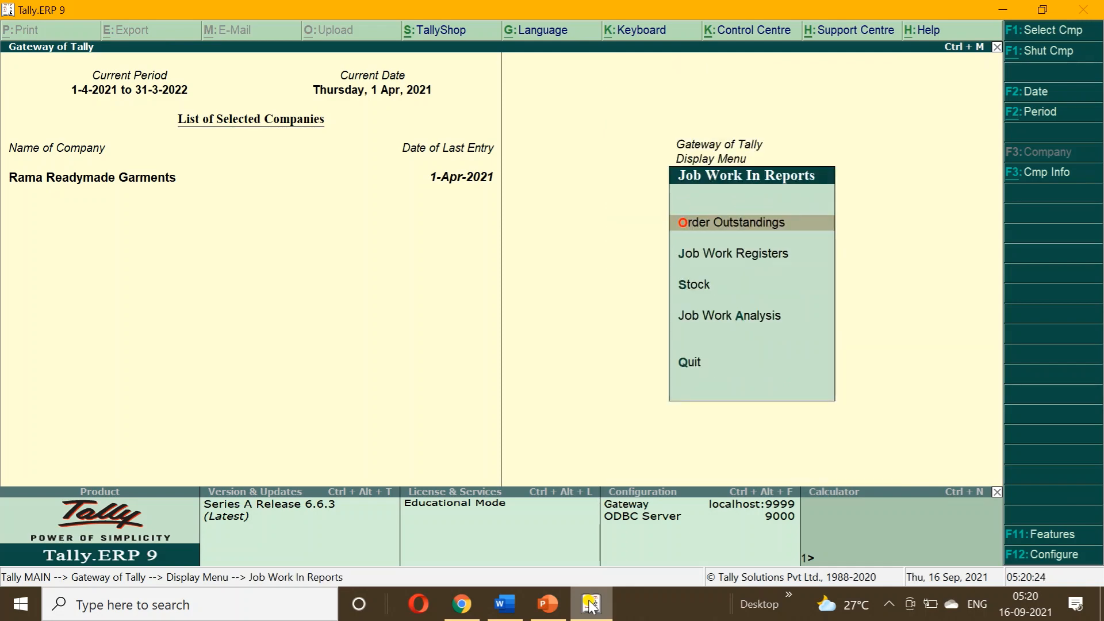
key(Return)
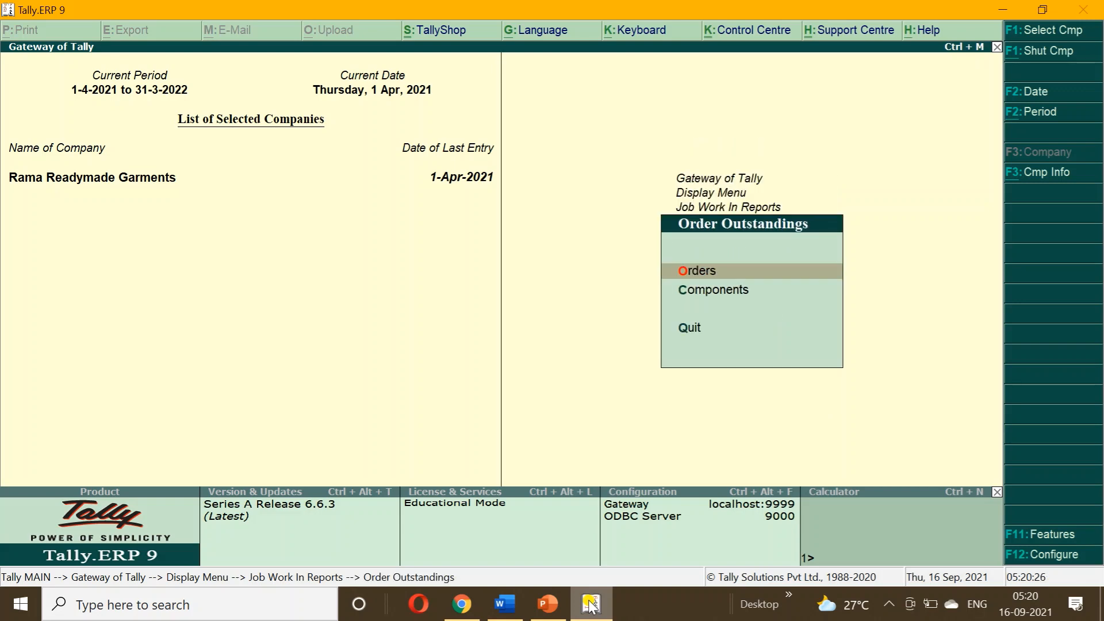
key(Return)
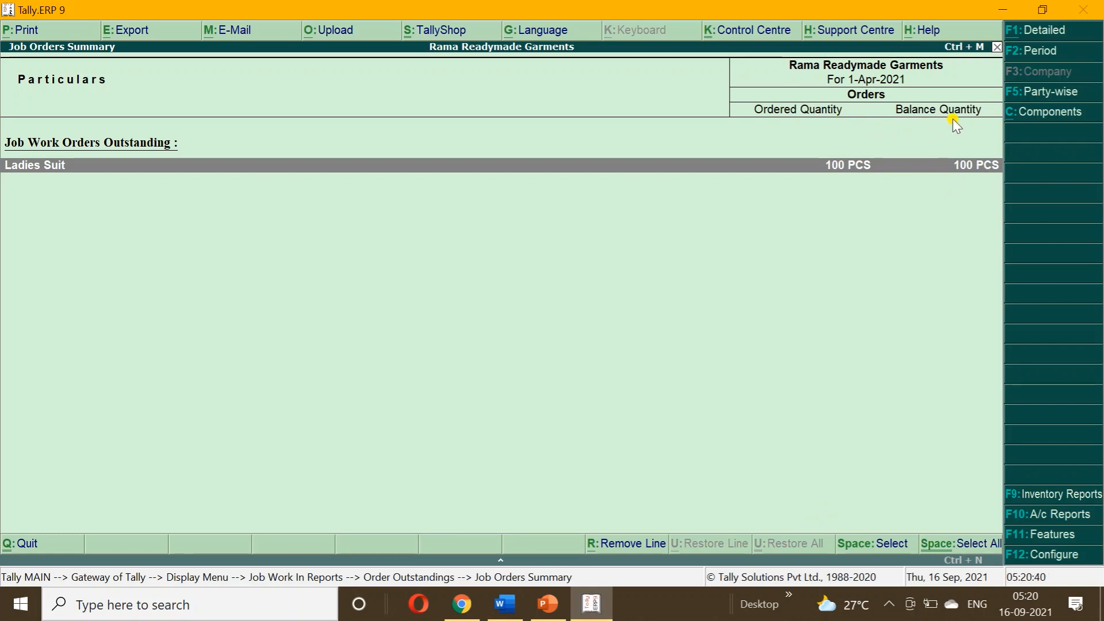
key(Escape)
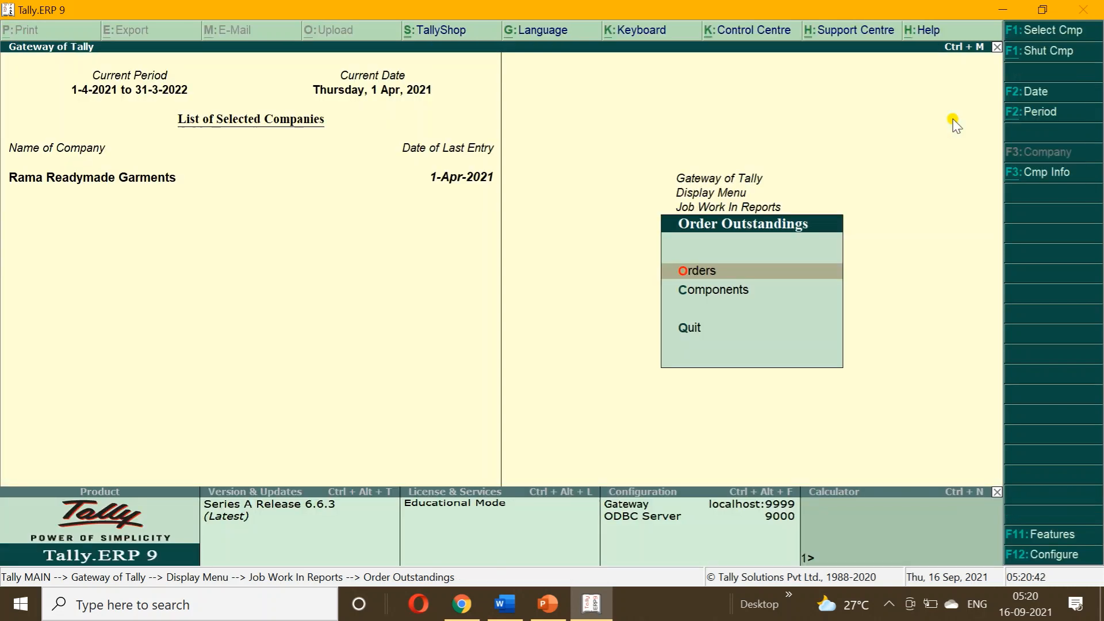
View the outstanding components summary (100 PCS of each fabric), then back to Gateway of Tally.
key(Down)
key(Return)
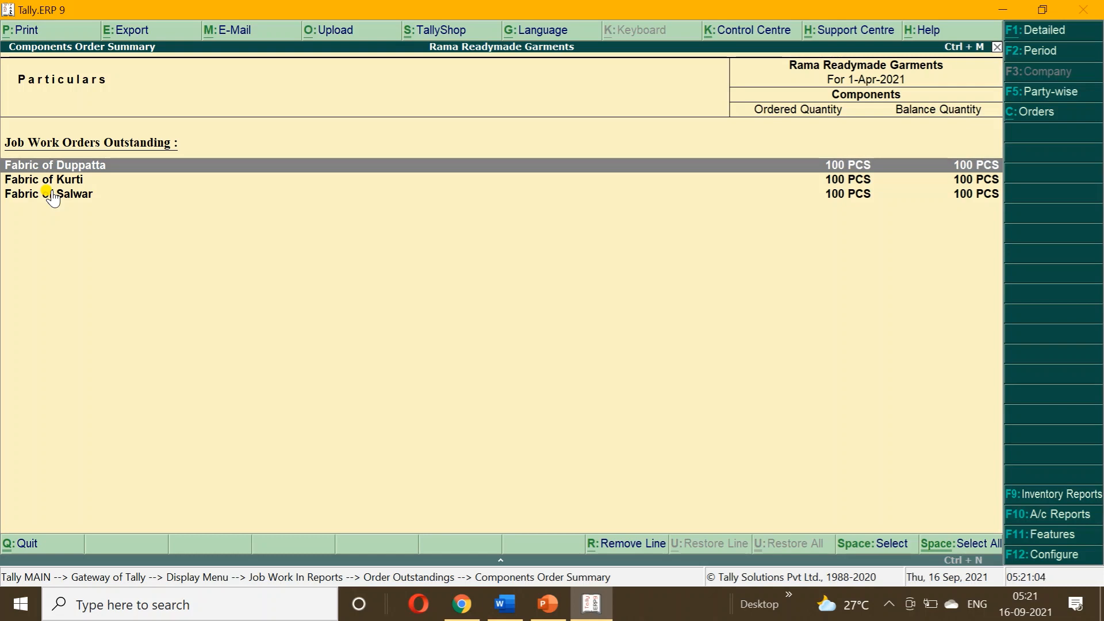
key(Escape)
key(Escape)
key(Escape)
key(Escape)
key(Up)
key(Up)
key(Down)
key(Down)
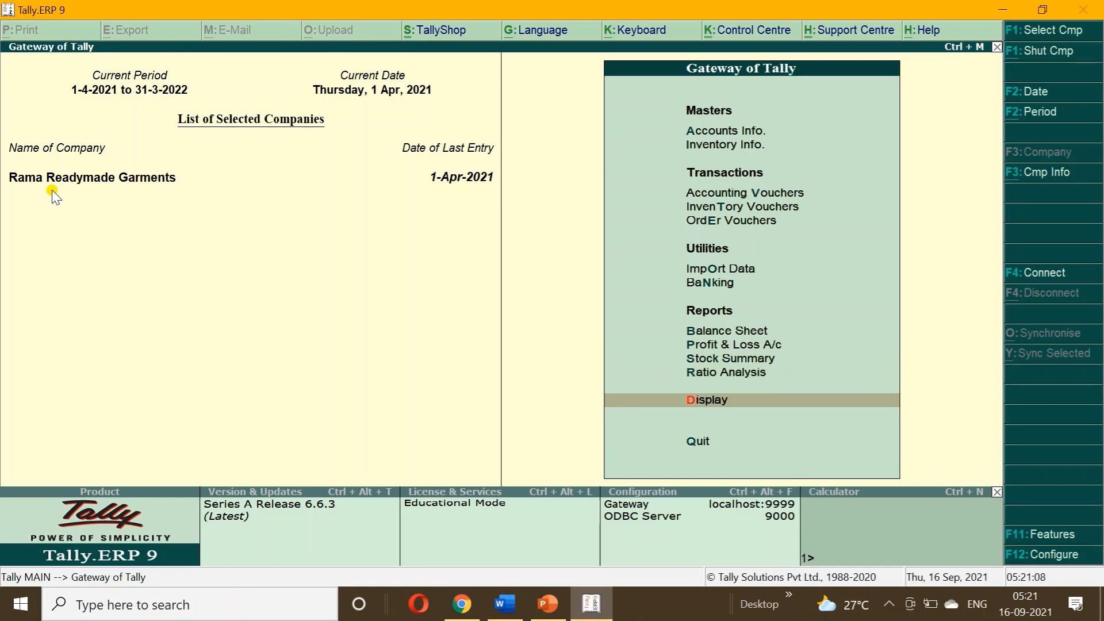
Show the JOB WORK IN GODOWN stock summary under Statements of Inventory, finding it empty.
key(Return)
key(Down)
key(Down)
key(Down)
key(Down)
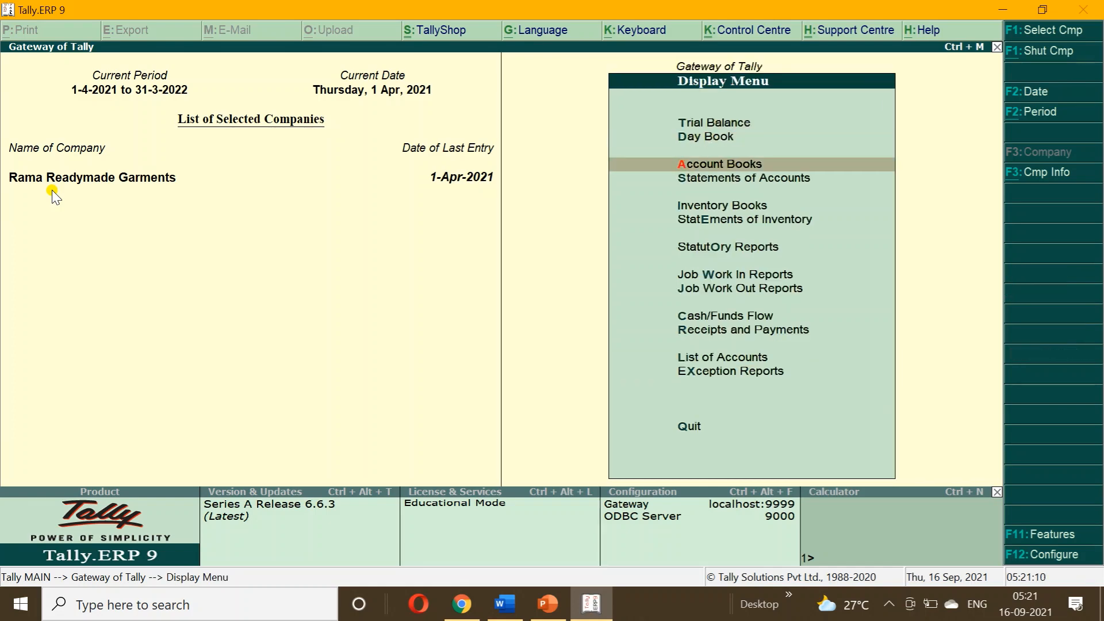
key(Down)
key(Return)
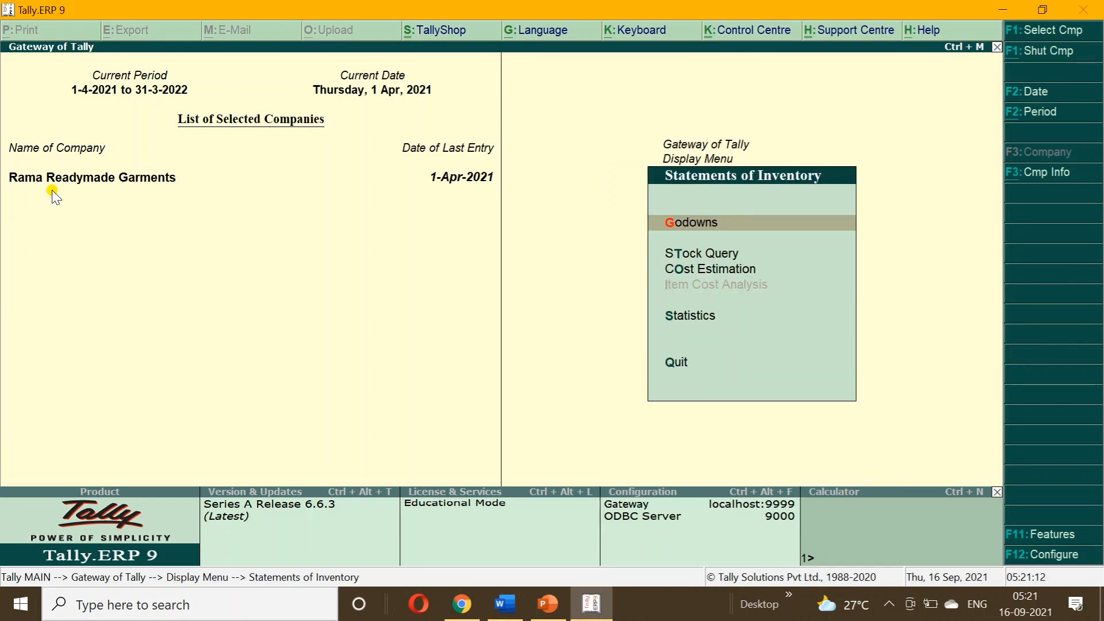
key(Return)
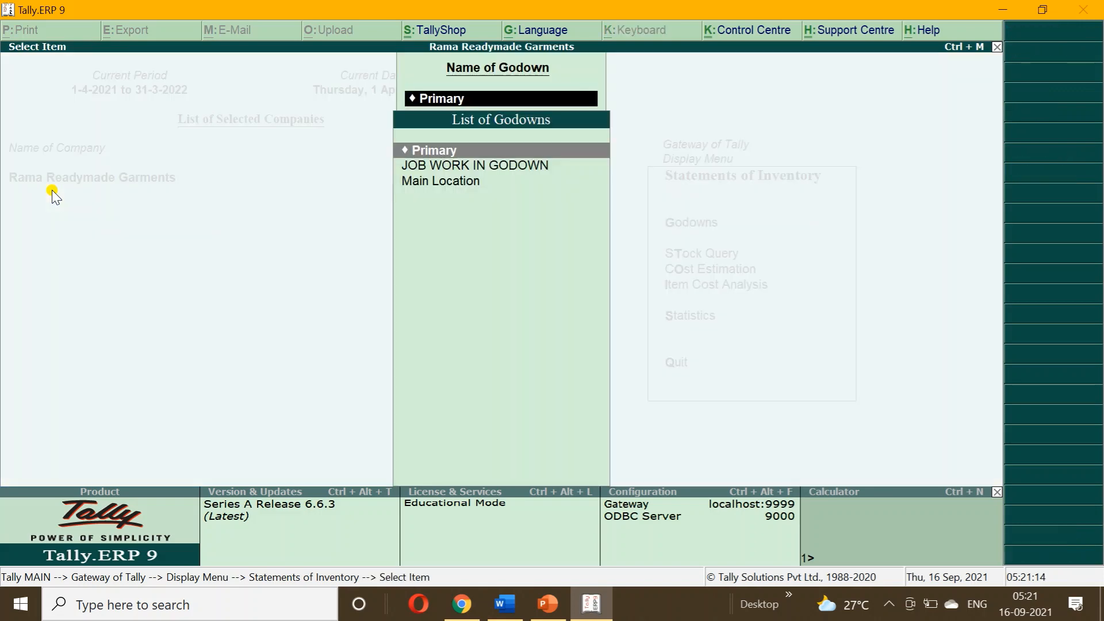
key(Down)
key(Return)
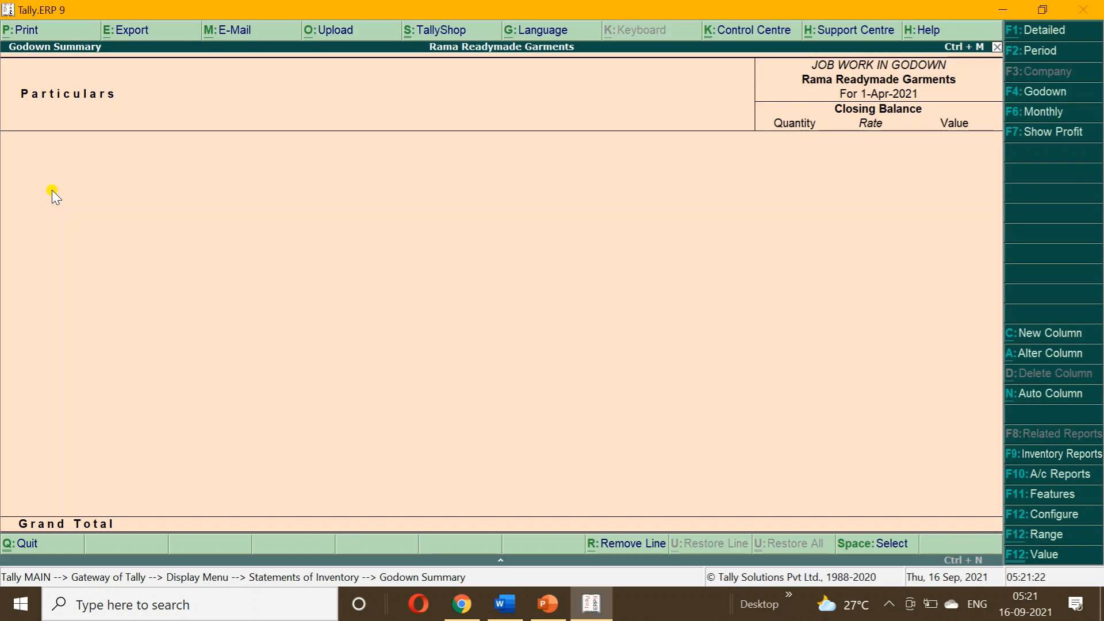
Return to Gateway of Tally and open a new Accounting Voucher.
key(Escape)
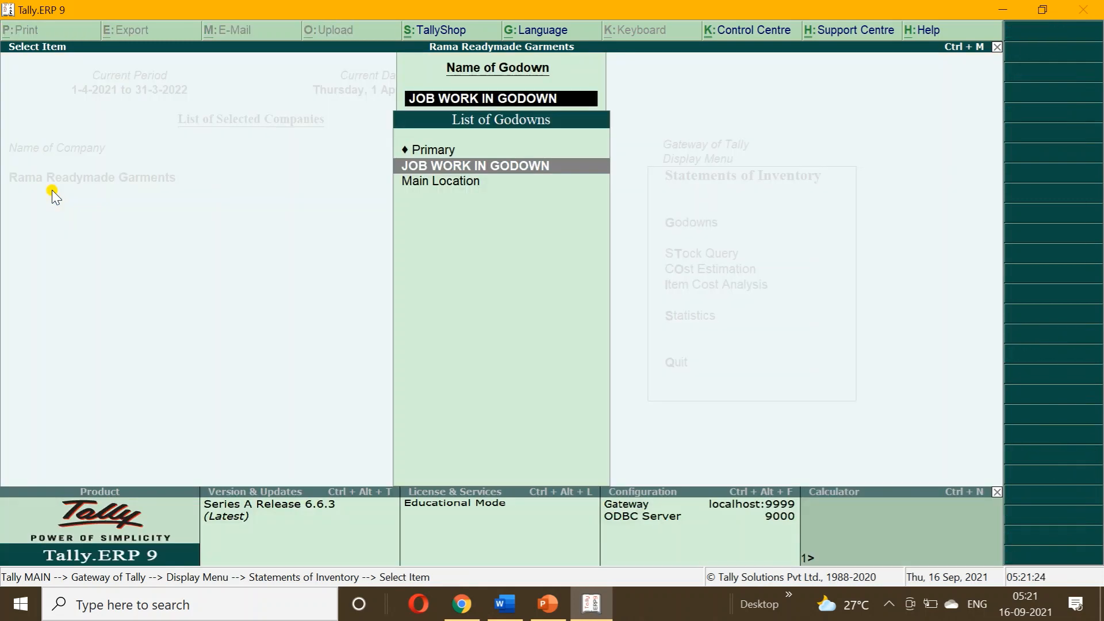
key(Escape)
key(Escape)
key(Escape)
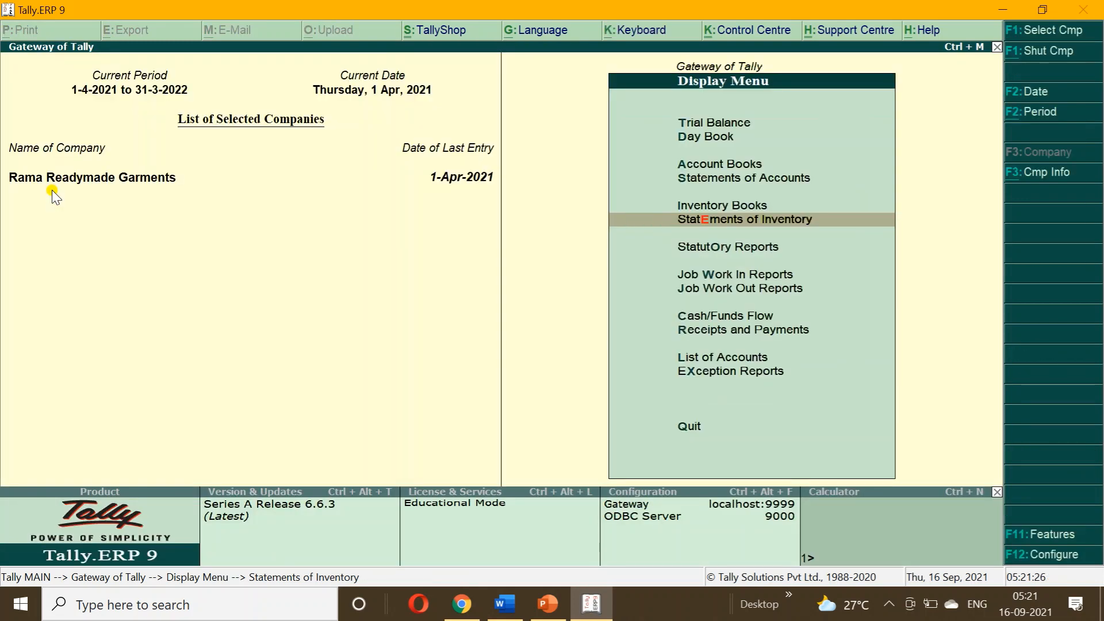
key(Escape)
key(Up)
key(Up)
key(Up)
key(Up)
key(Up)
key(Up)
key(Up)
key(Up)
key(Up)
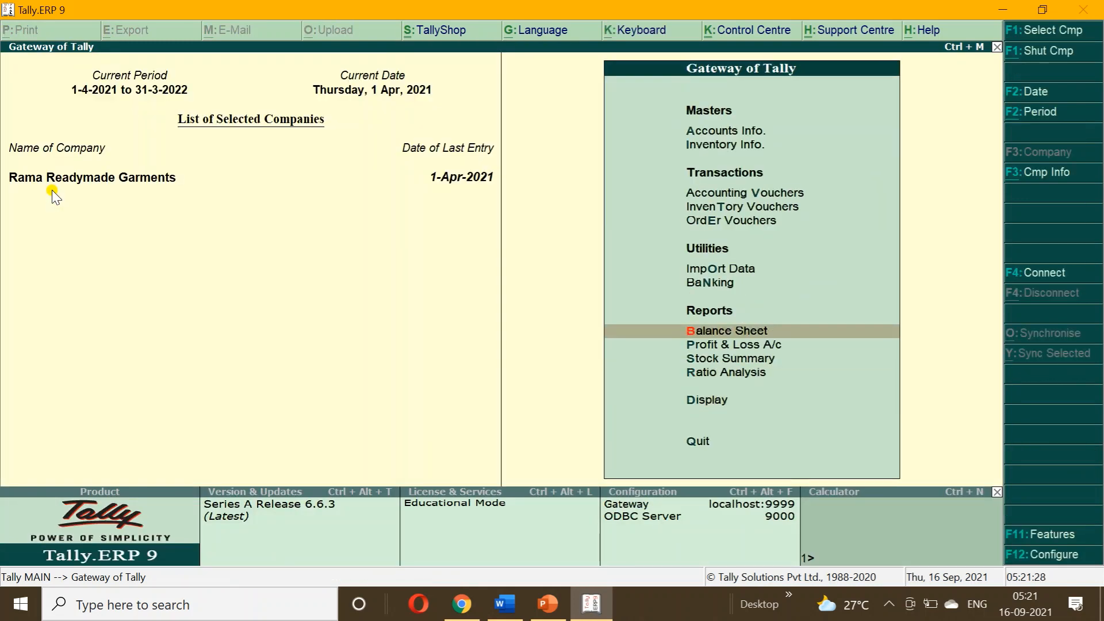
key(Return)
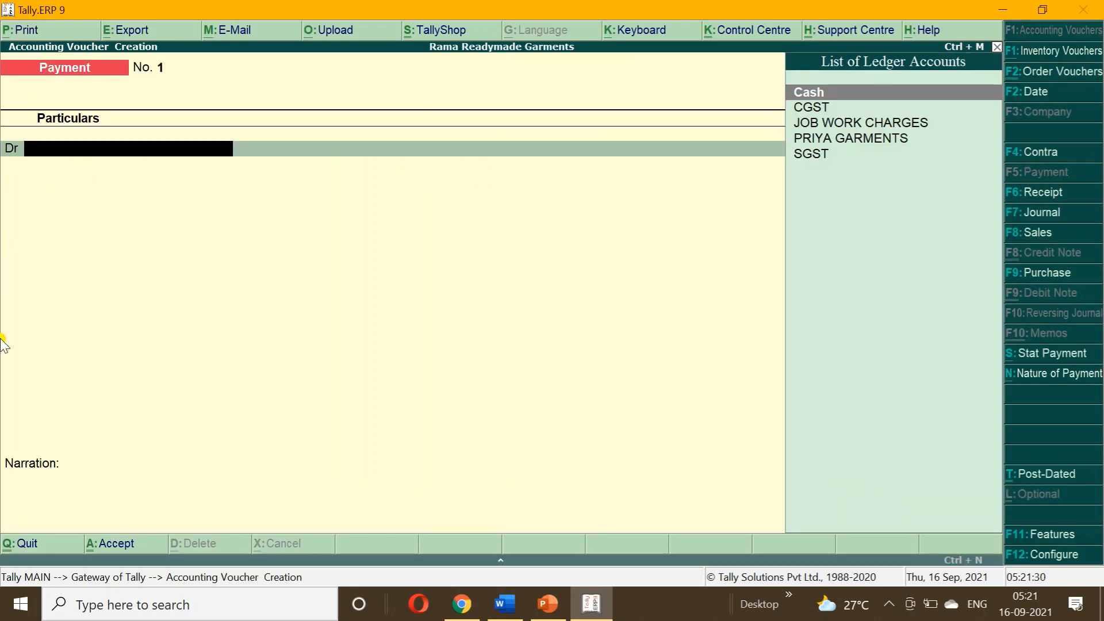
Start a Material In voucher with reference 120, linked to the sub-contractor's job work order.
click(504, 604)
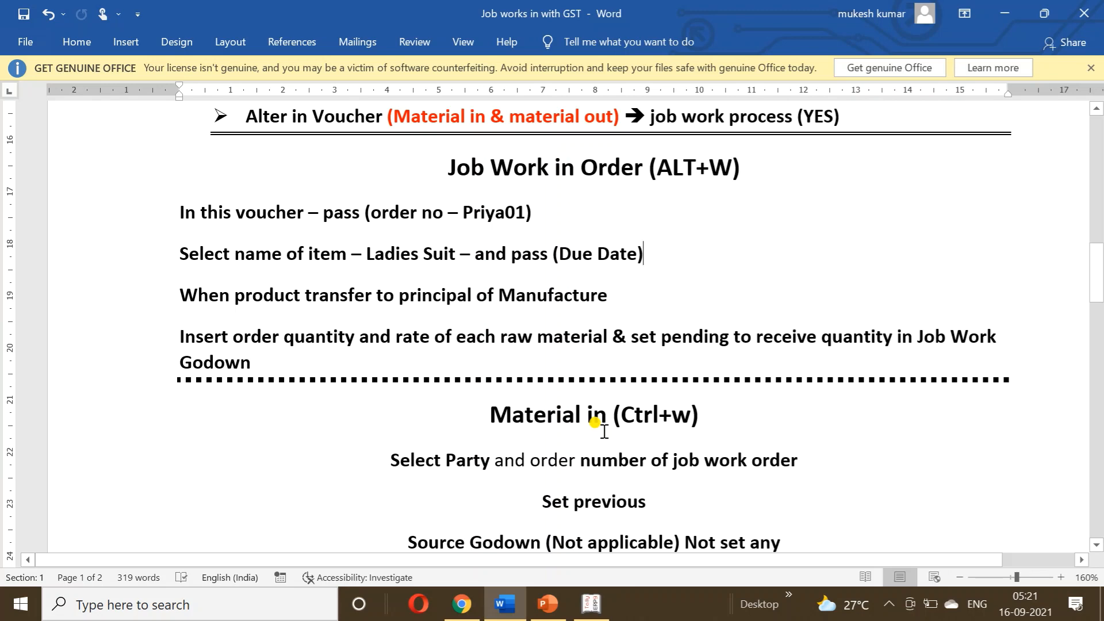
click(590, 604)
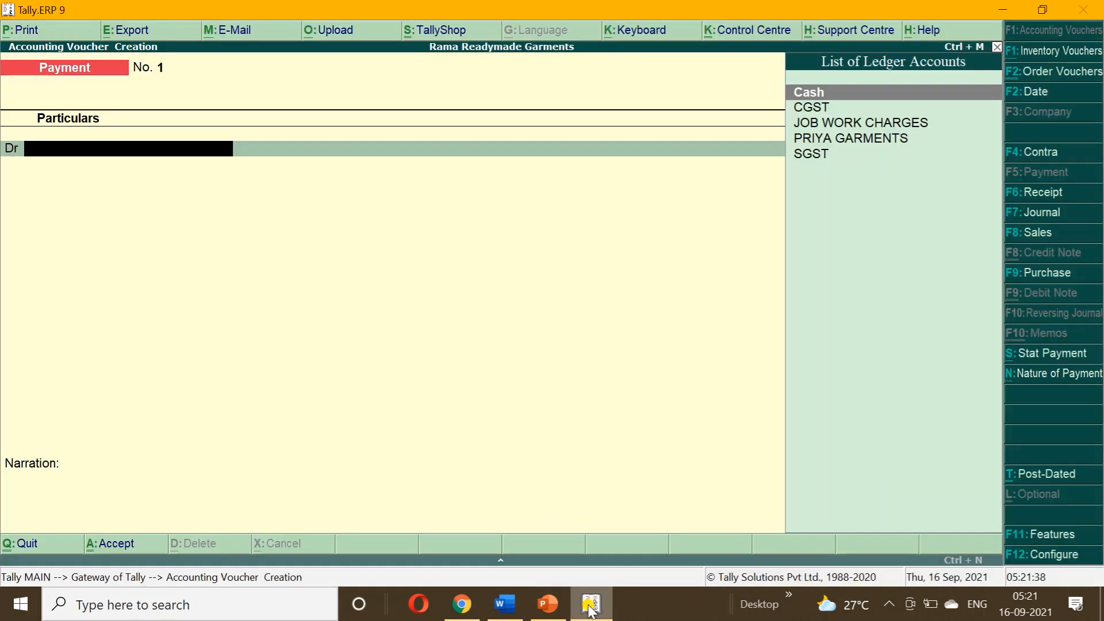
key(ctrl+w)
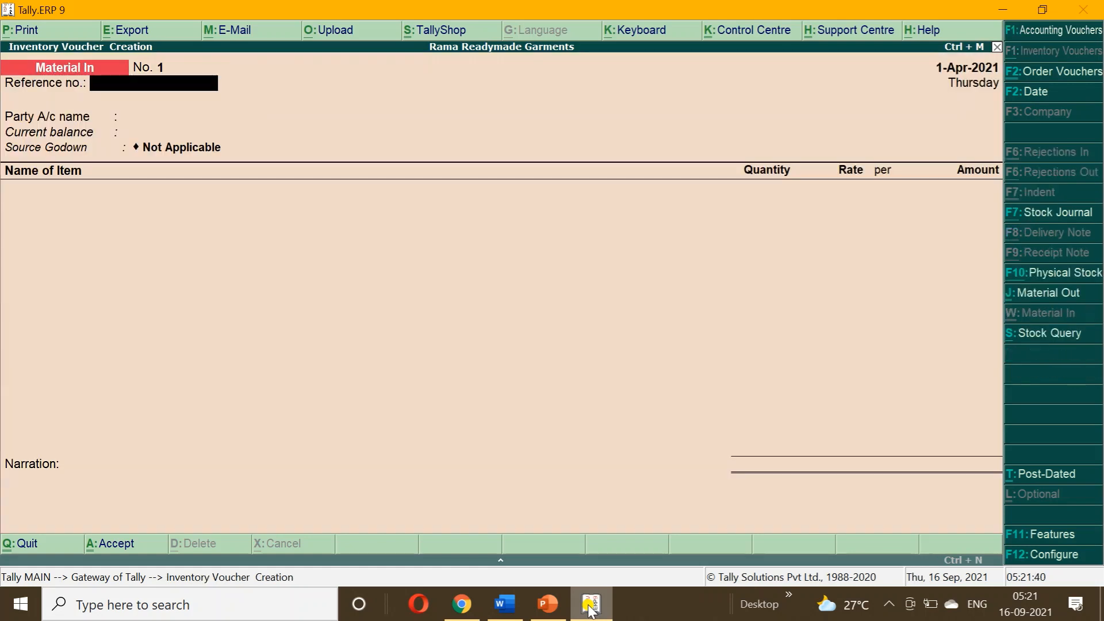
text(120)
key(Return)
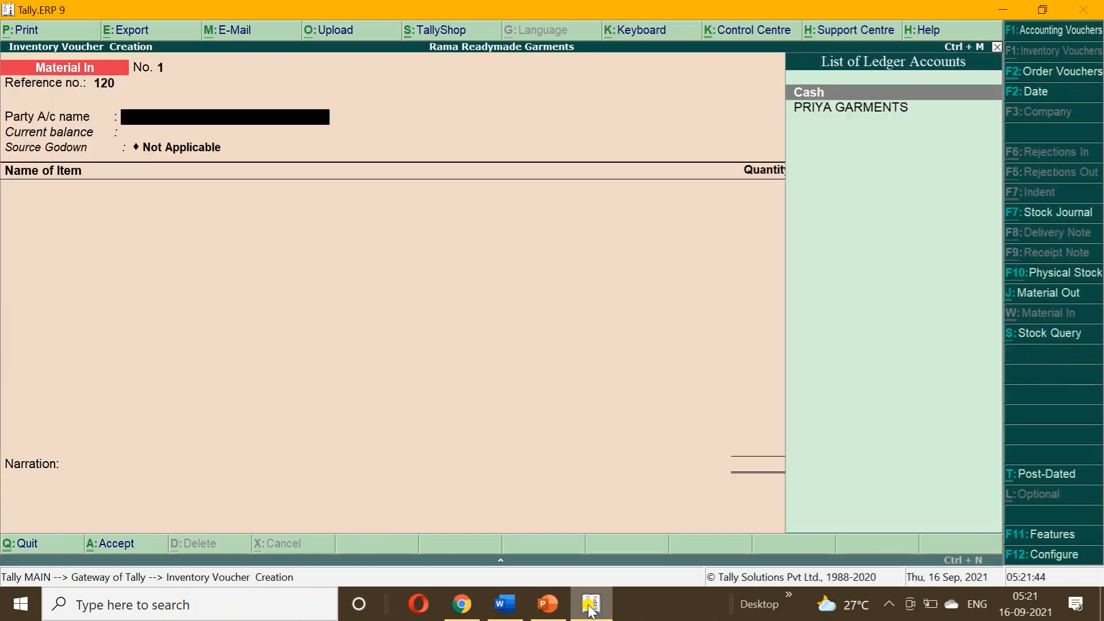
key(Down)
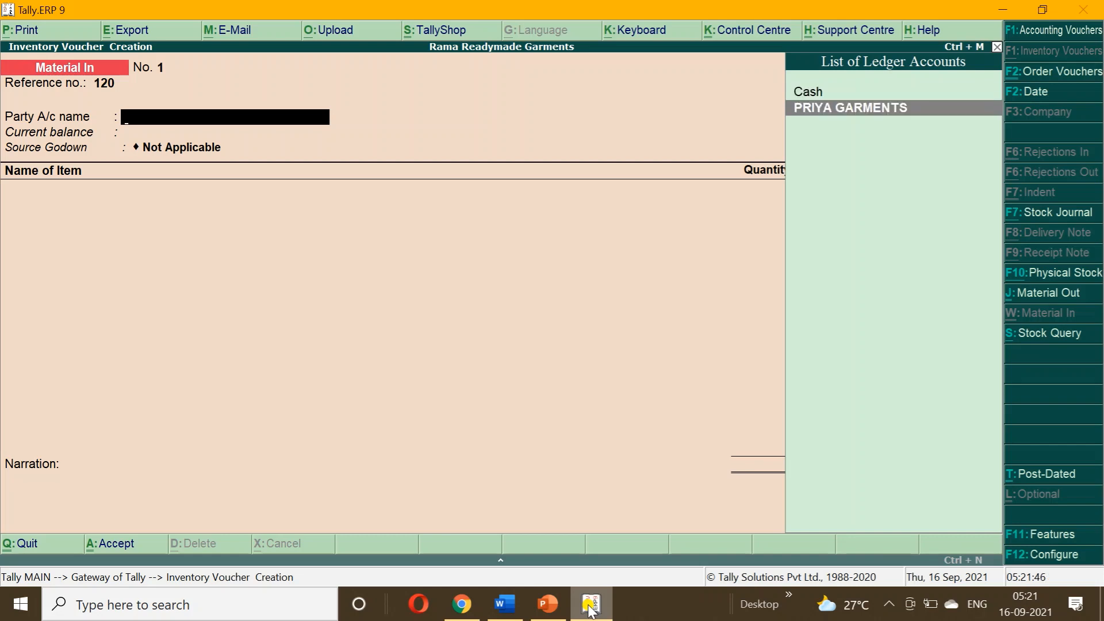
key(Return)
key(Down)
key(Down)
key(Down)
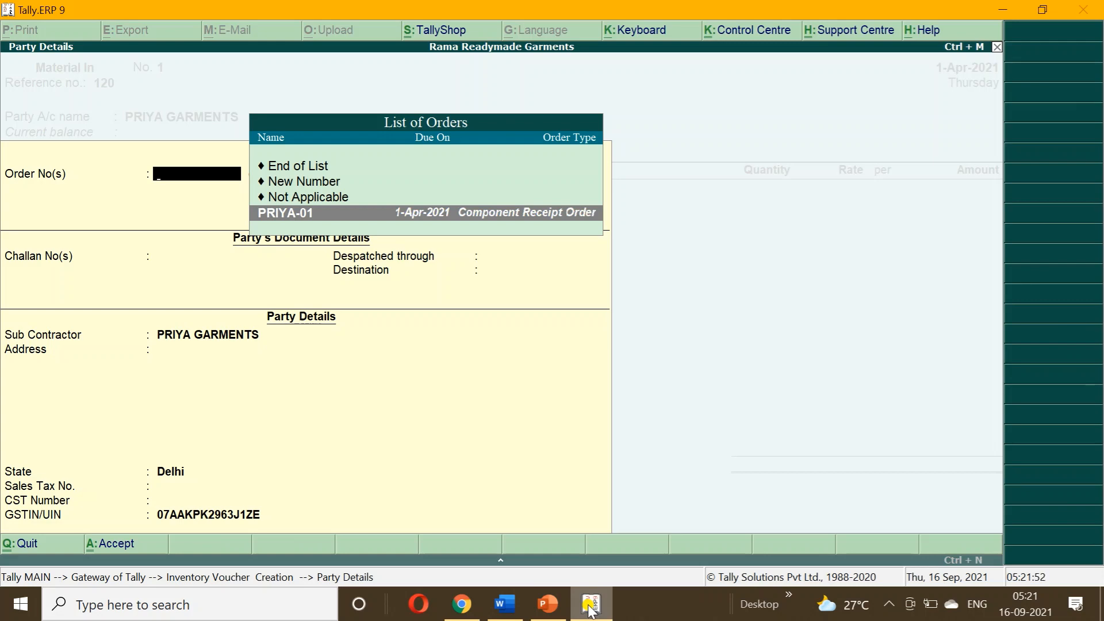
key(Return)
key(Return)
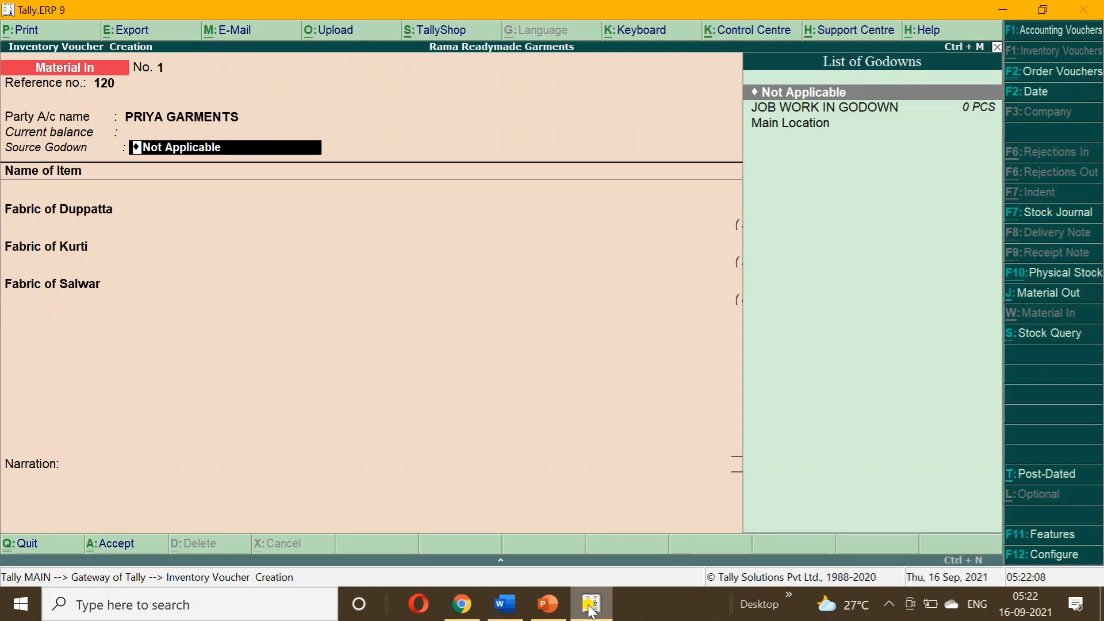
Keep the Not Applicable godown, save the voucher for 12,000.00 of fabrics, and return to Gateway.
key(Return)
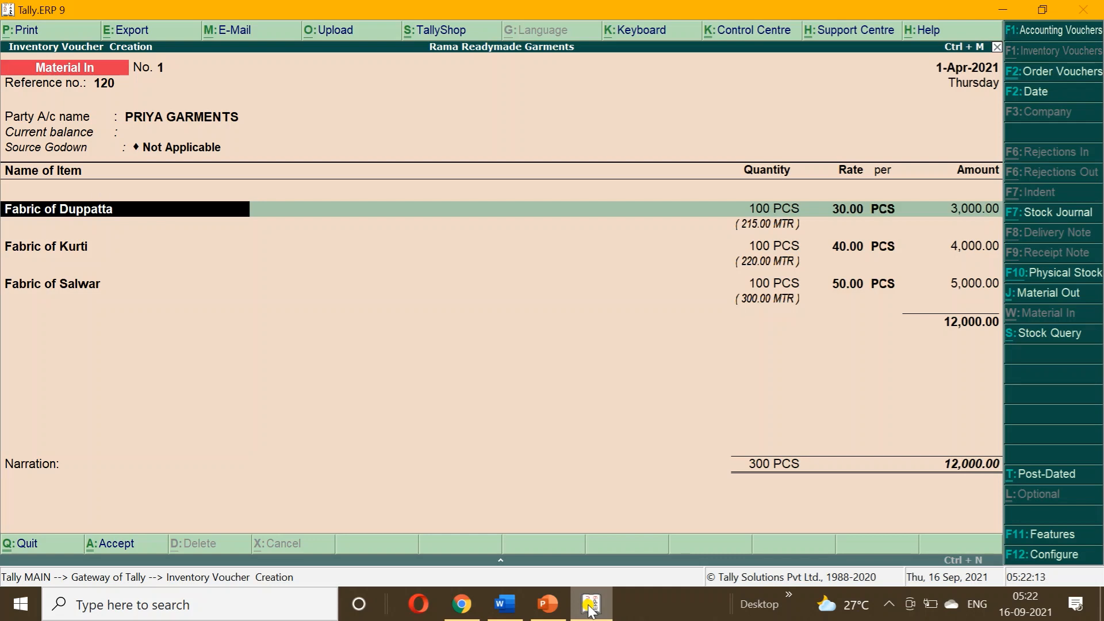
key(F5)
key(Escape)
key(y)
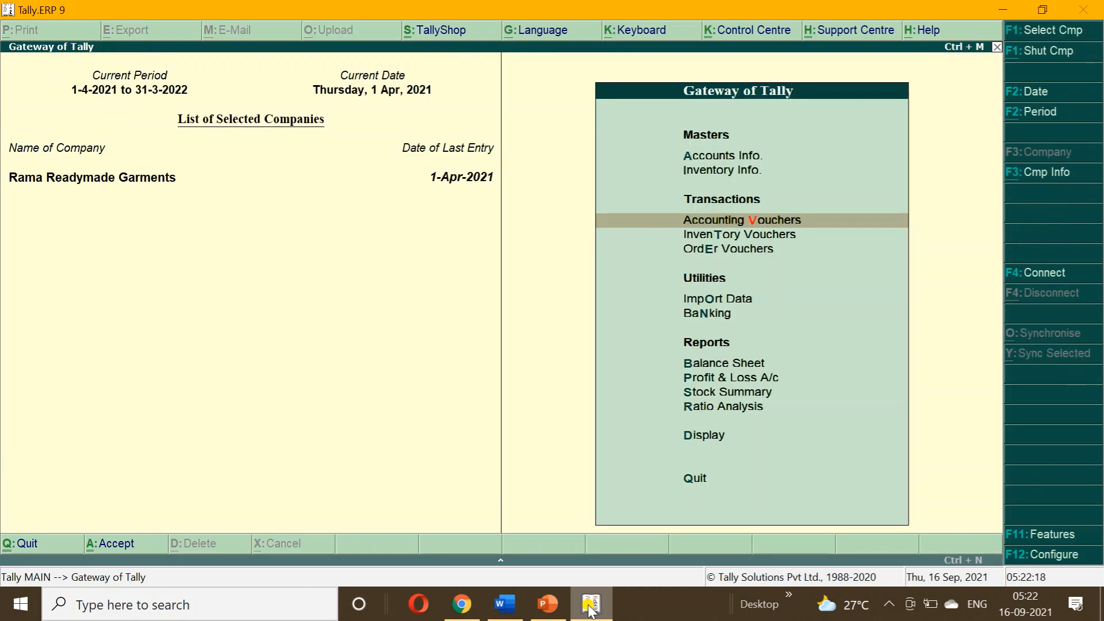
Review the Job Work In outstanding orders and components summaries, now showing no pending fabrics.
key(d)
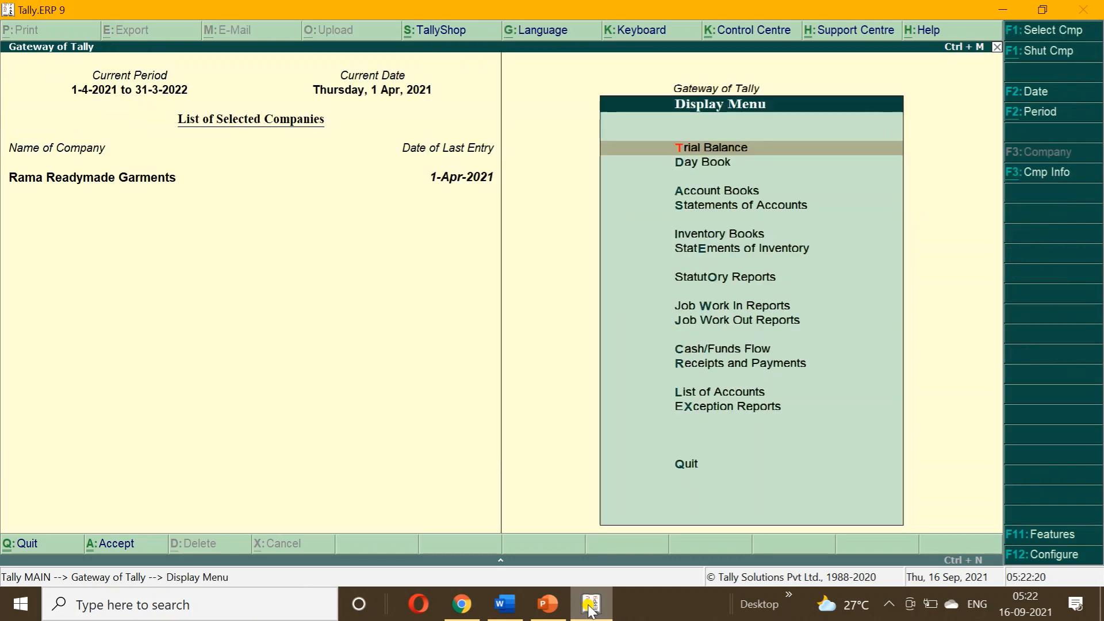
key(Down)
key(Down)
key(Down)
key(Down)
key(Down)
key(Down)
key(Down)
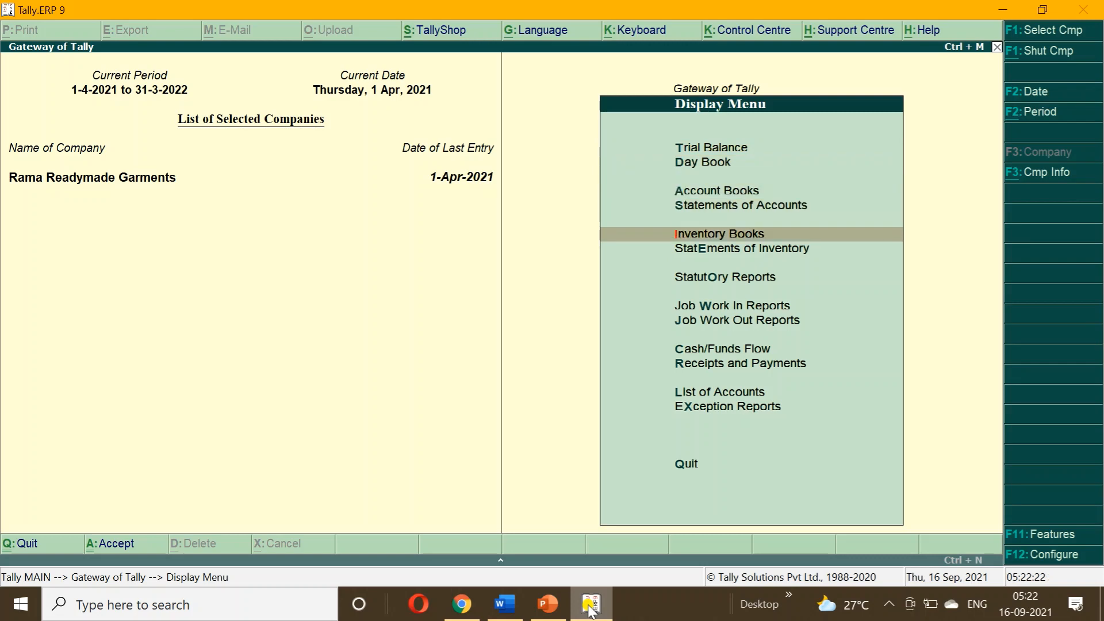
key(Return)
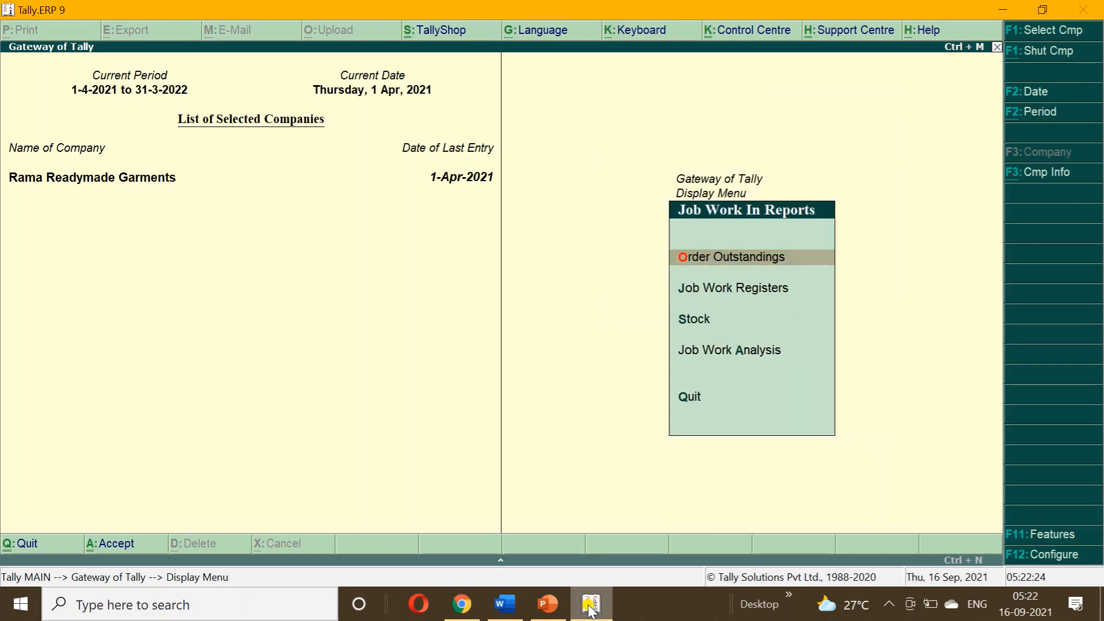
key(Return)
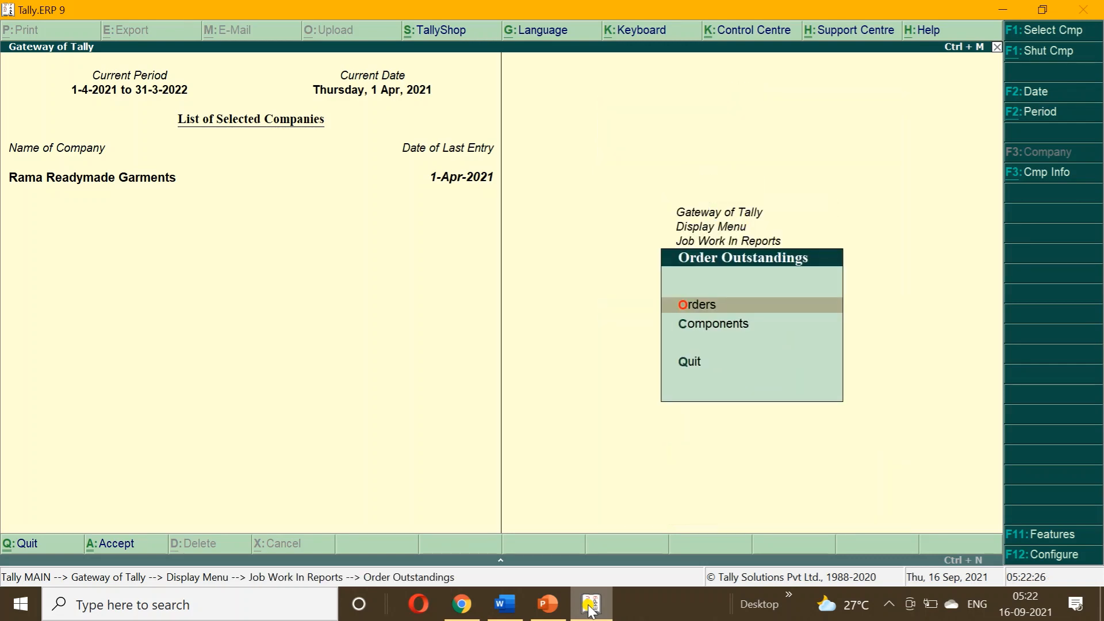
key(Return)
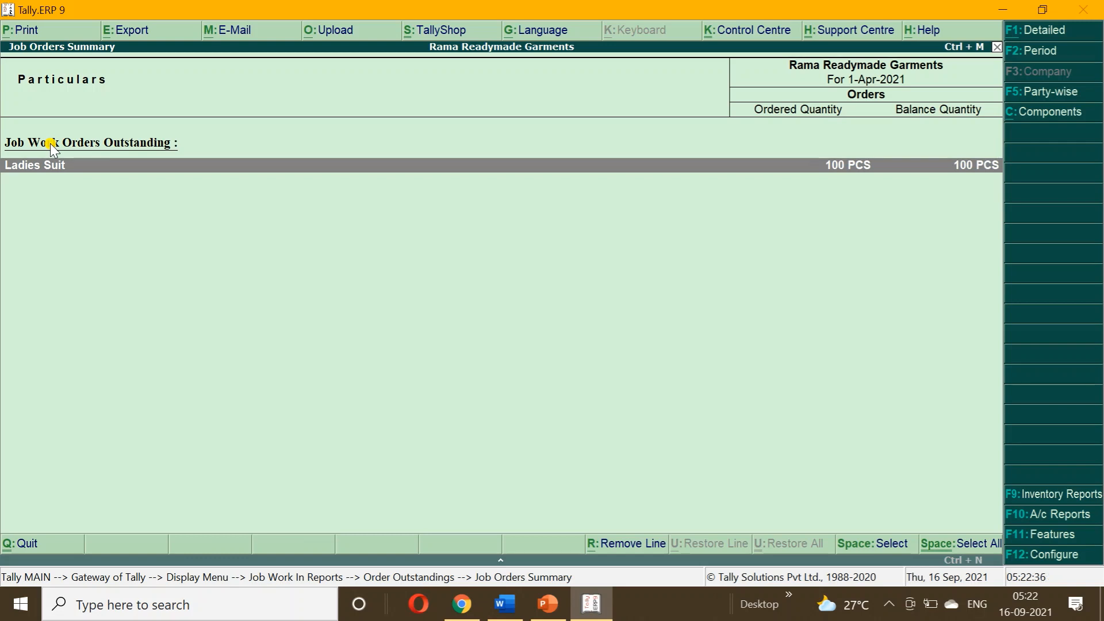
key(Escape)
key(Down)
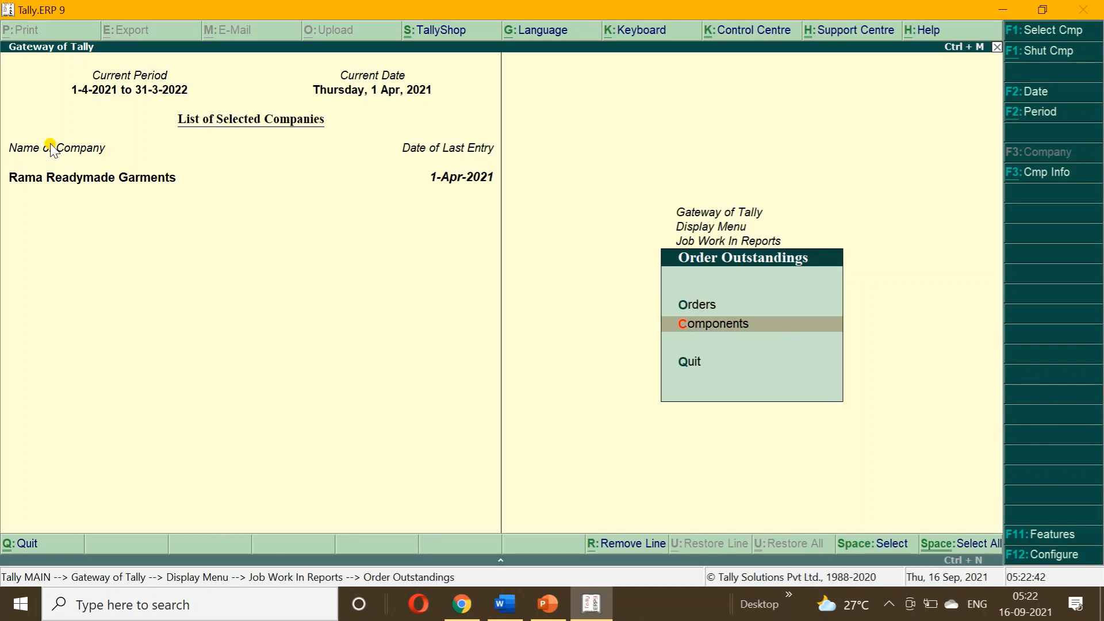
key(Return)
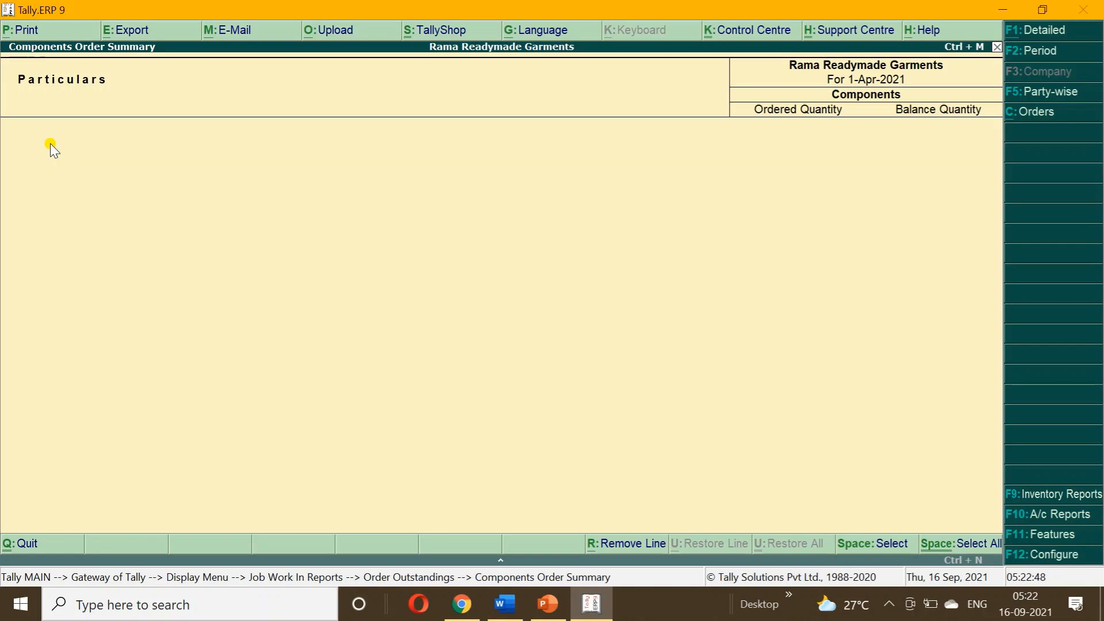
key(Escape)
key(Escape)
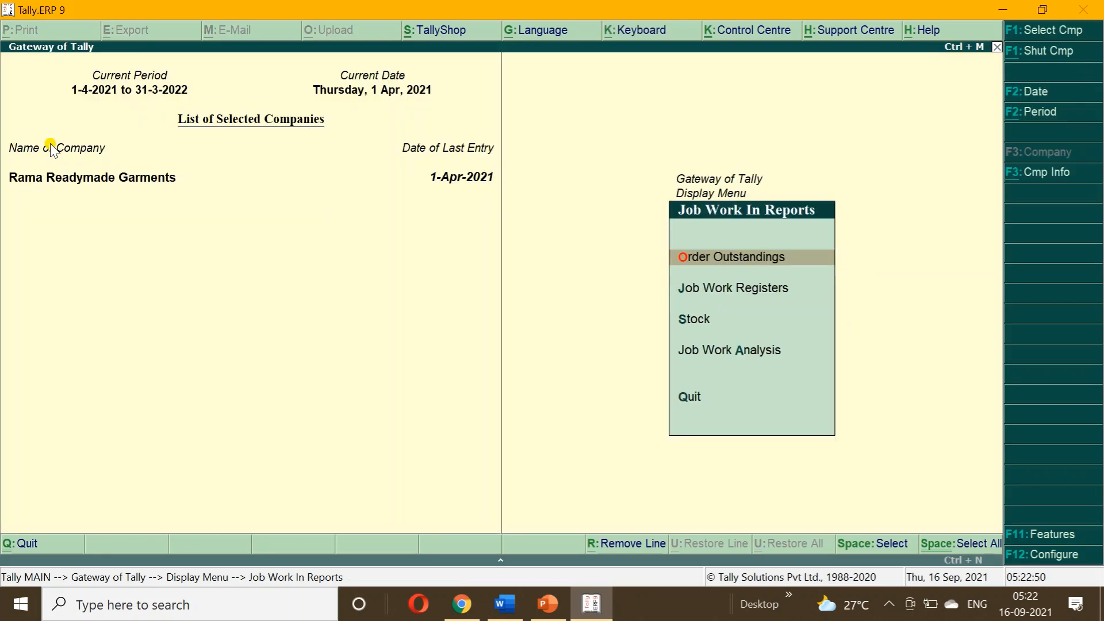
Show the detailed JOB WORK IN GODOWN stock: three fabrics, 300 PCS worth 12,000.00.
key(Escape)
key(Up)
key(Up)
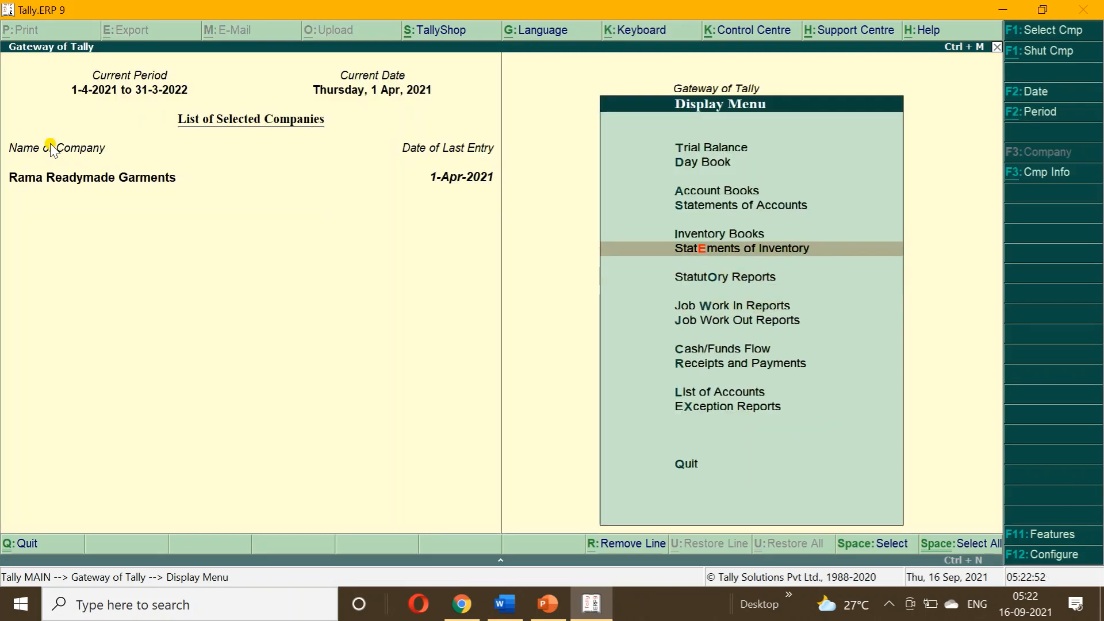
key(Return)
key(Return)
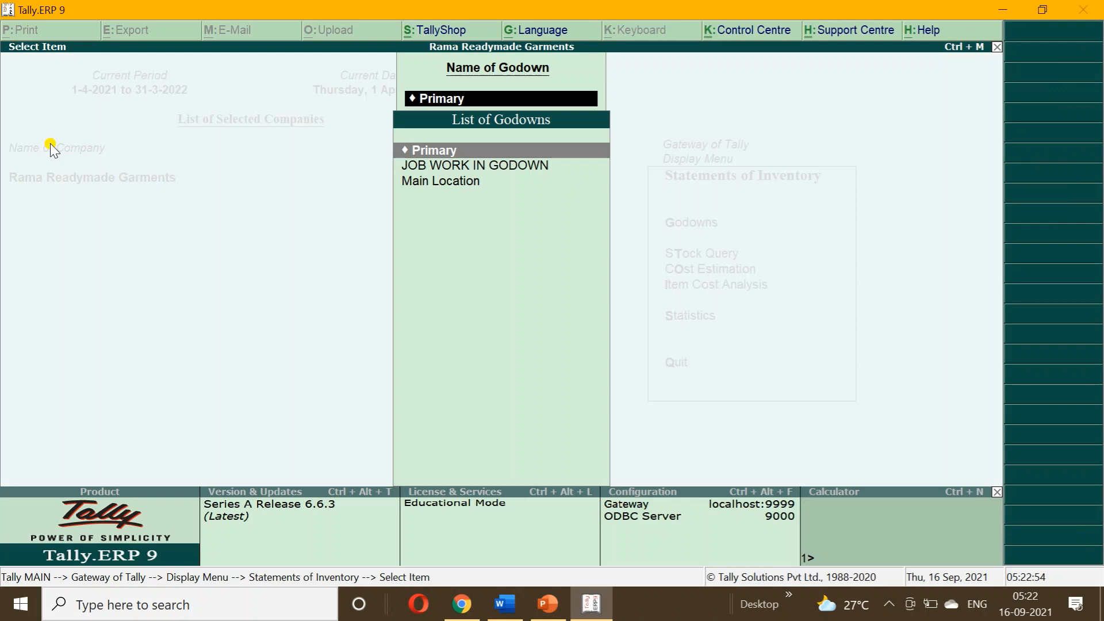
key(Down)
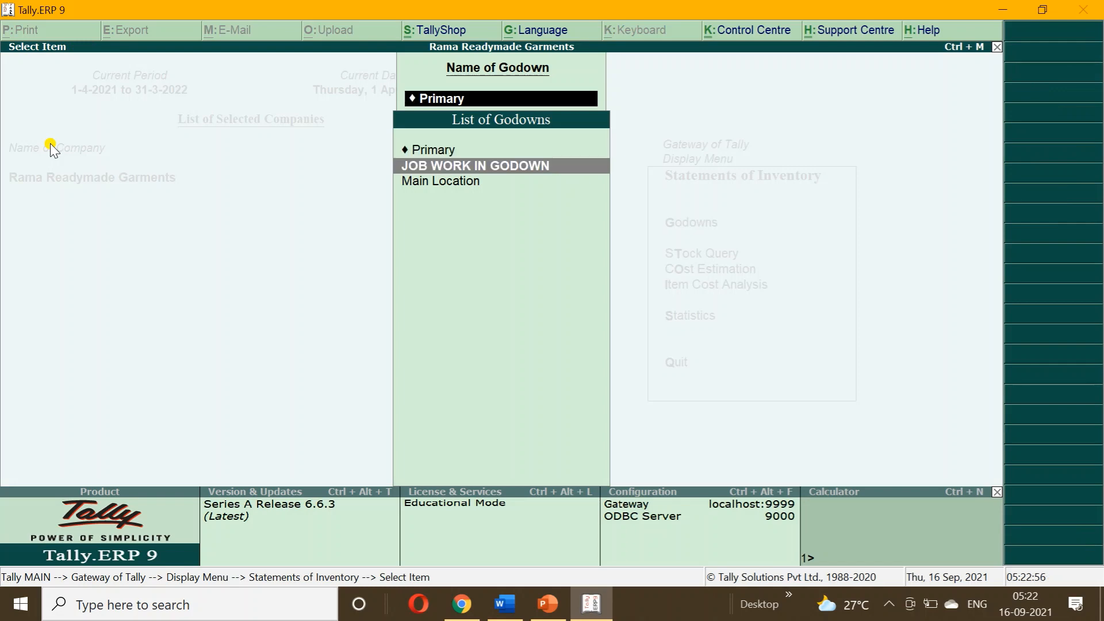
key(Return)
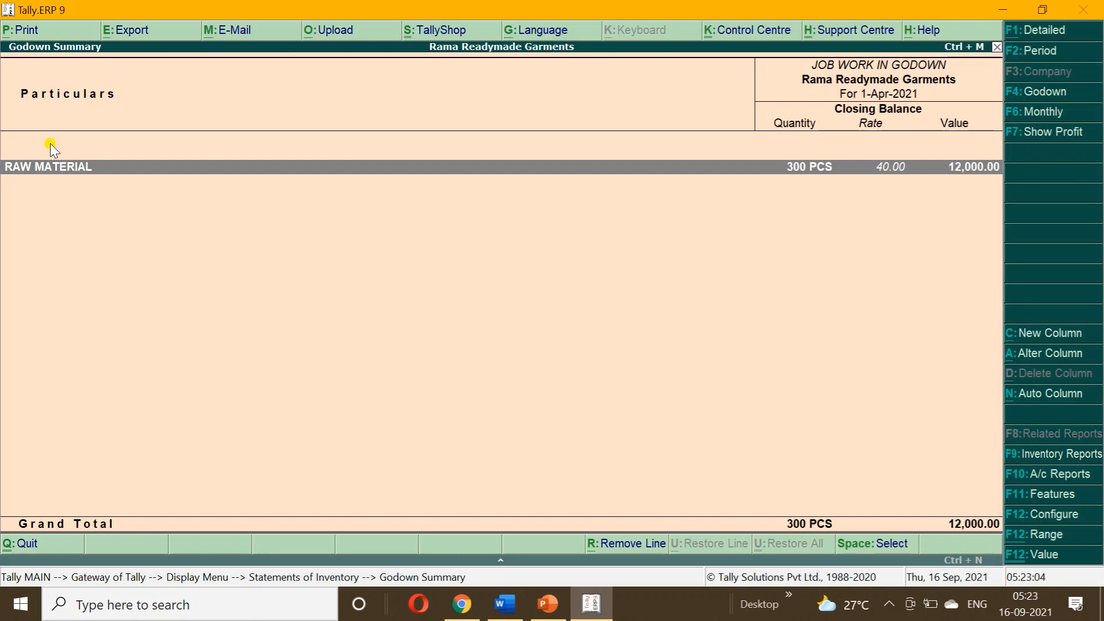
key(alt+F1)
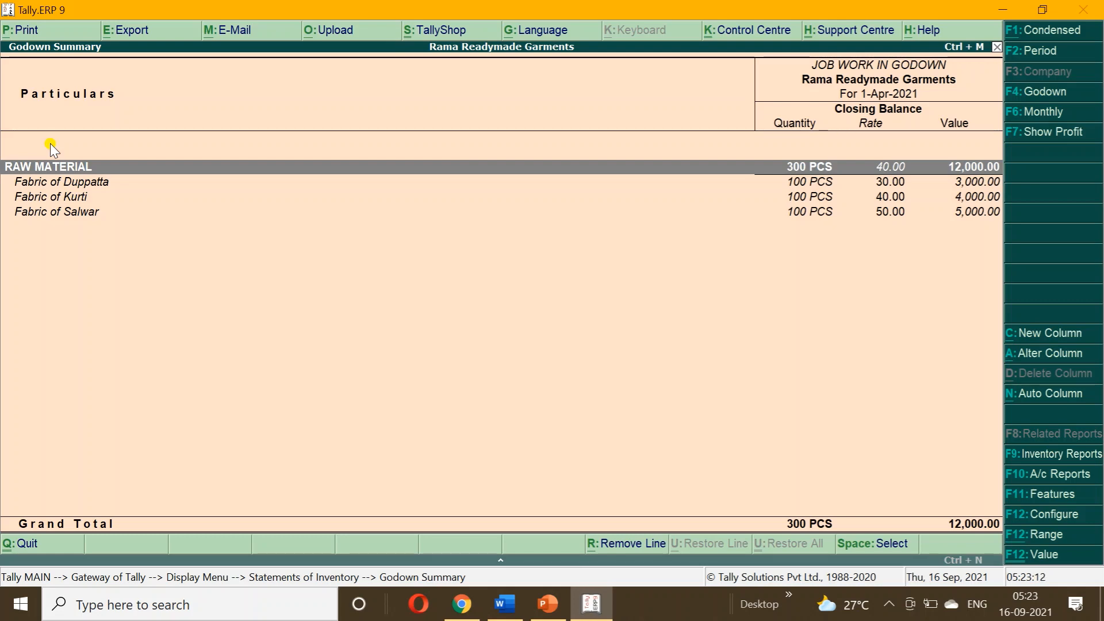
Return to Gateway of Tally and bring the Word job work notes forward.
key(Escape)
key(Escape)
key(Escape)
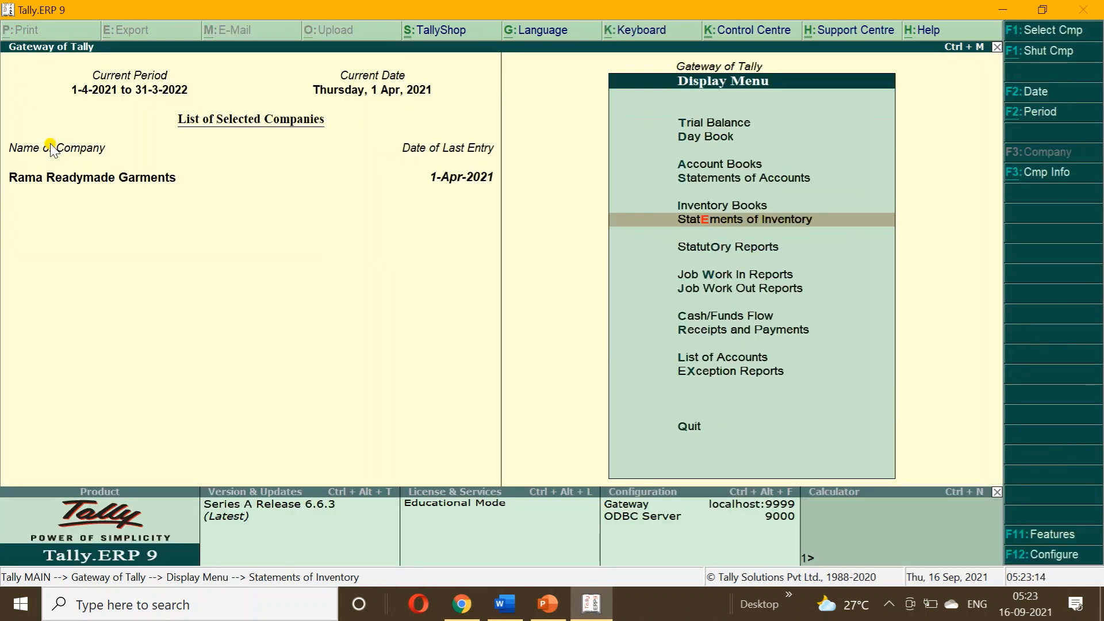
key(Escape)
key(Up)
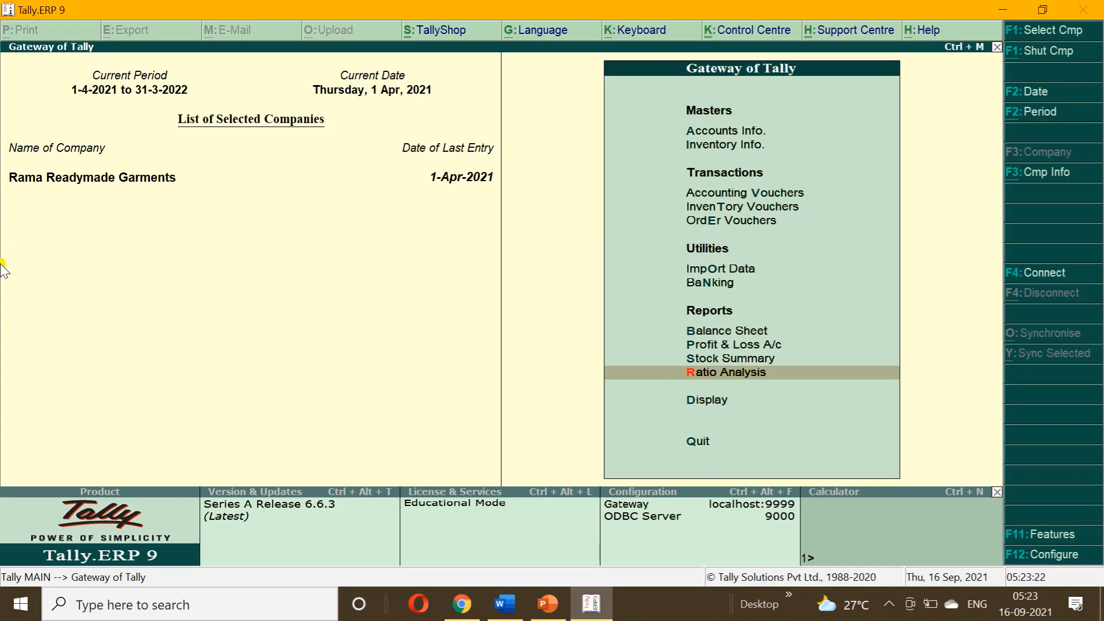
click(511, 613)
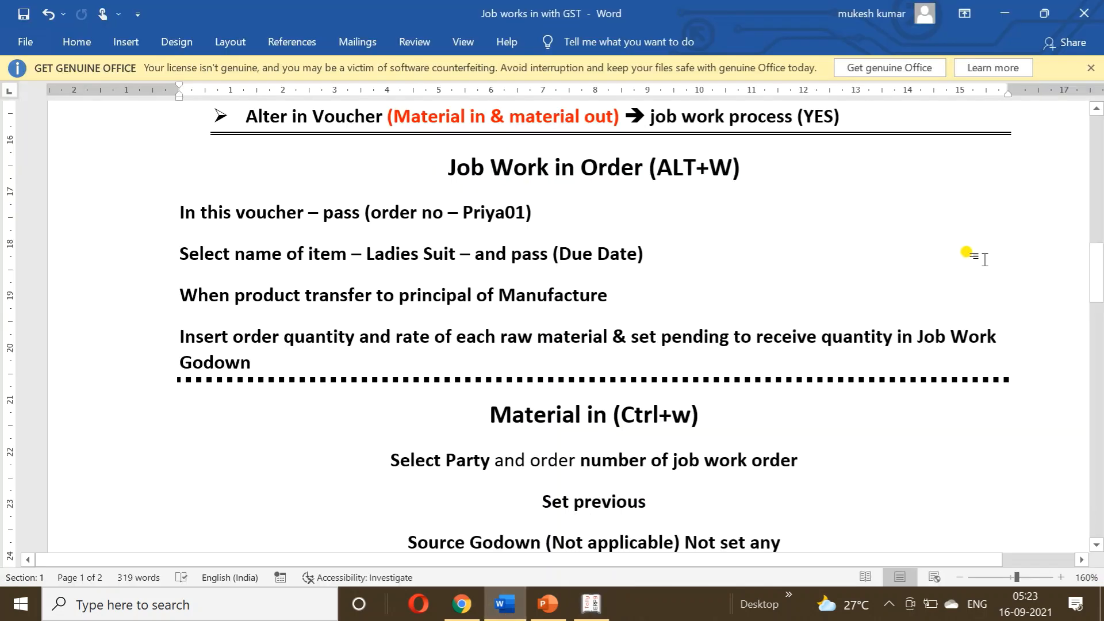
Scroll the Word notes to the manufacture voucher steps for producing 100 Ladies suits.
drag(1098, 268, 1098, 370)
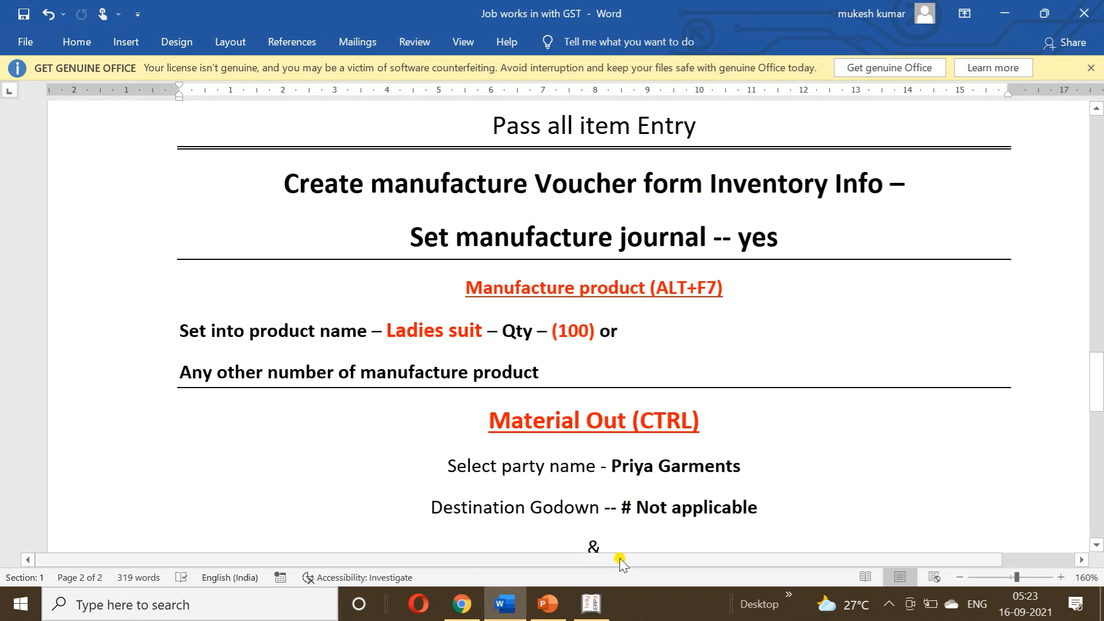
Start a new voucher type named 'MANUFACTRE VOUCHER FOR LADIES SUIT'.
click(595, 603)
key(Up)
key(Up)
key(Up)
key(Up)
key(Up)
key(Up)
key(Up)
key(Up)
key(Up)
key(Up)
key(Up)
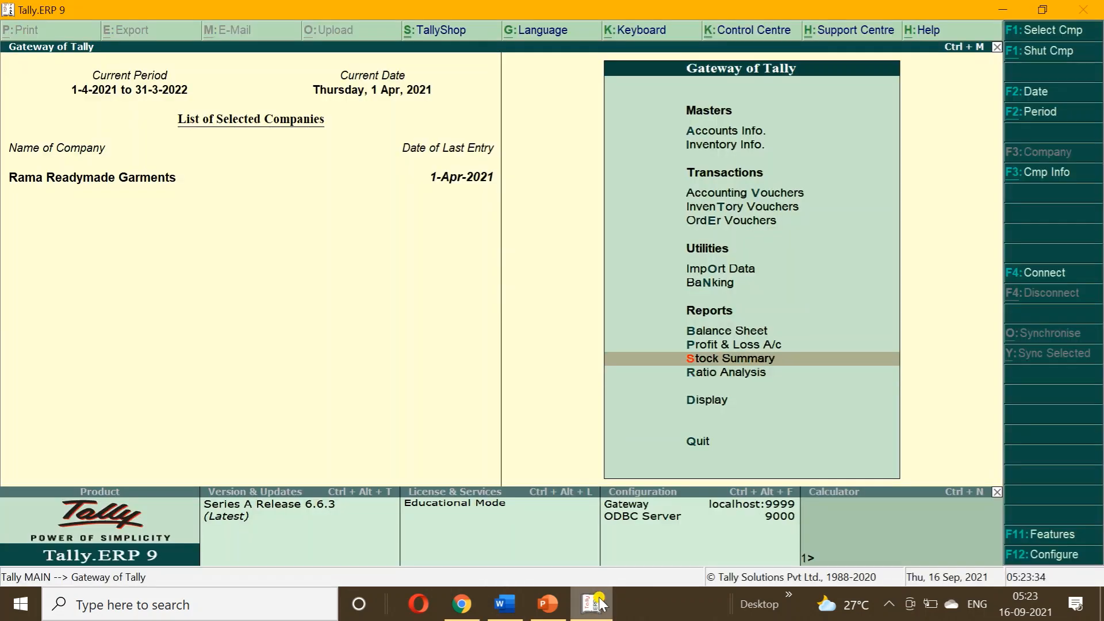
key(Down)
key(Return)
key(Down)
key(Down)
key(Return)
key(Return)
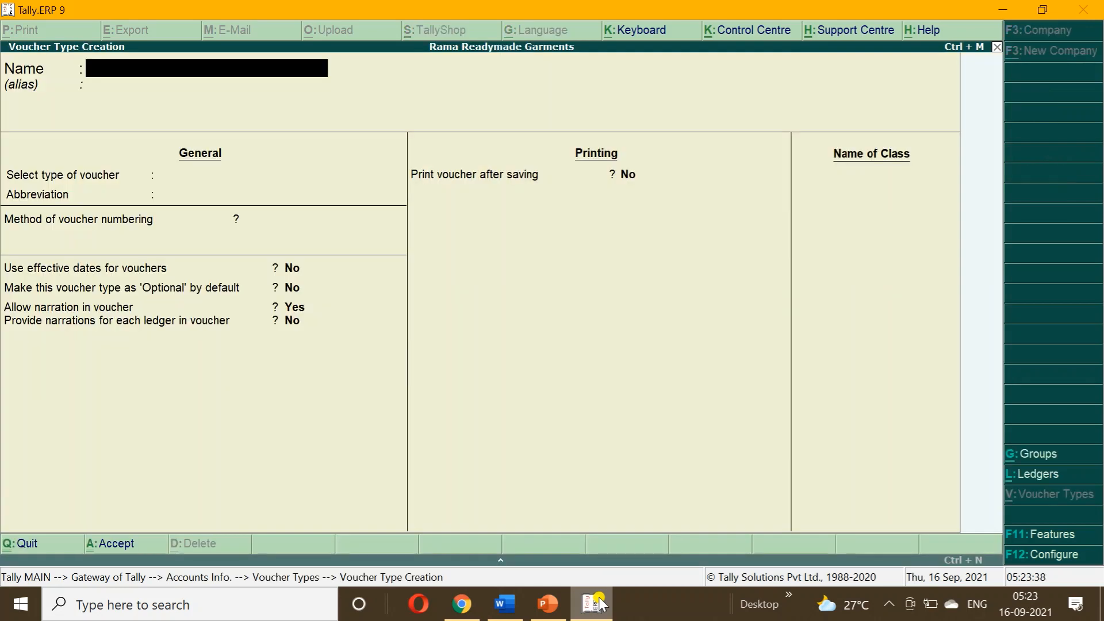
text(MN)
key(BackSpace)
text(ANUFACTRE)
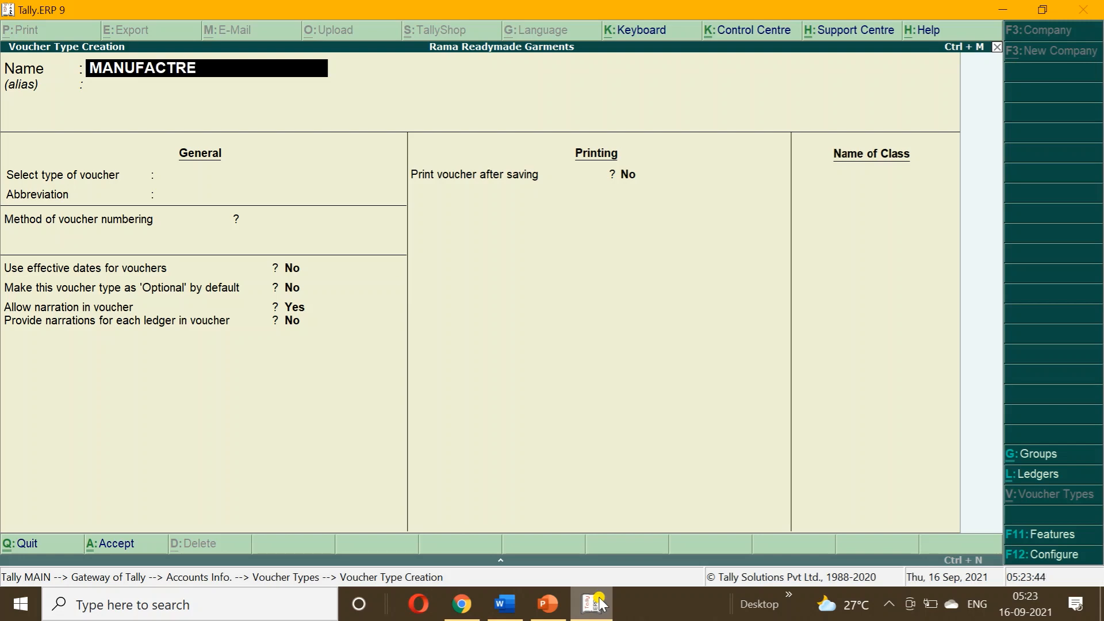
text( VOUCHER)
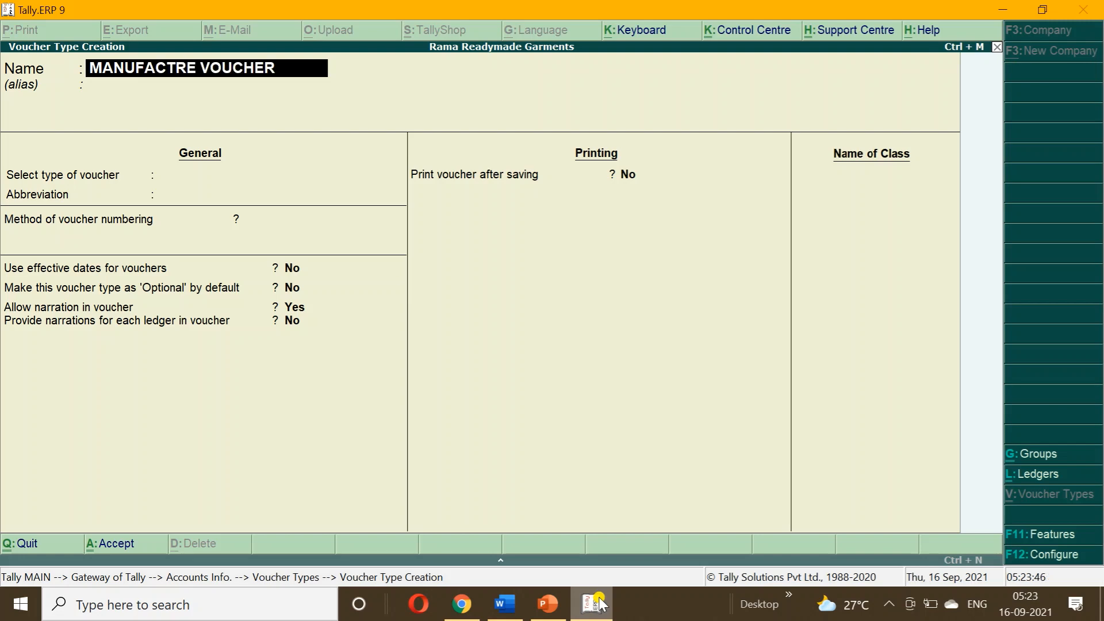
text( FOR LAD)
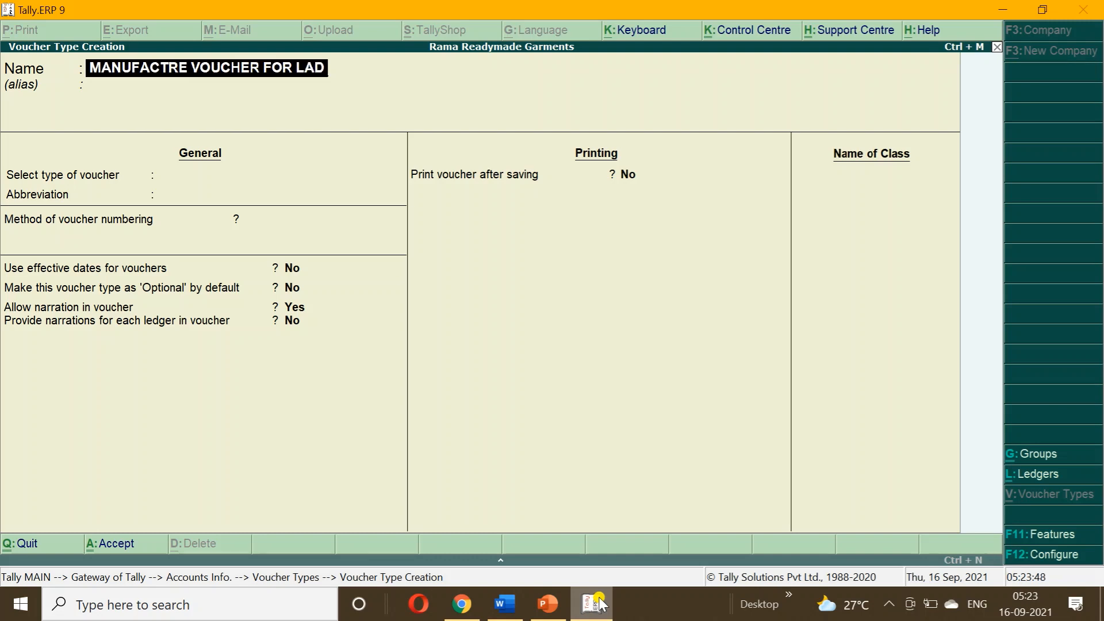
text(IES SUI)
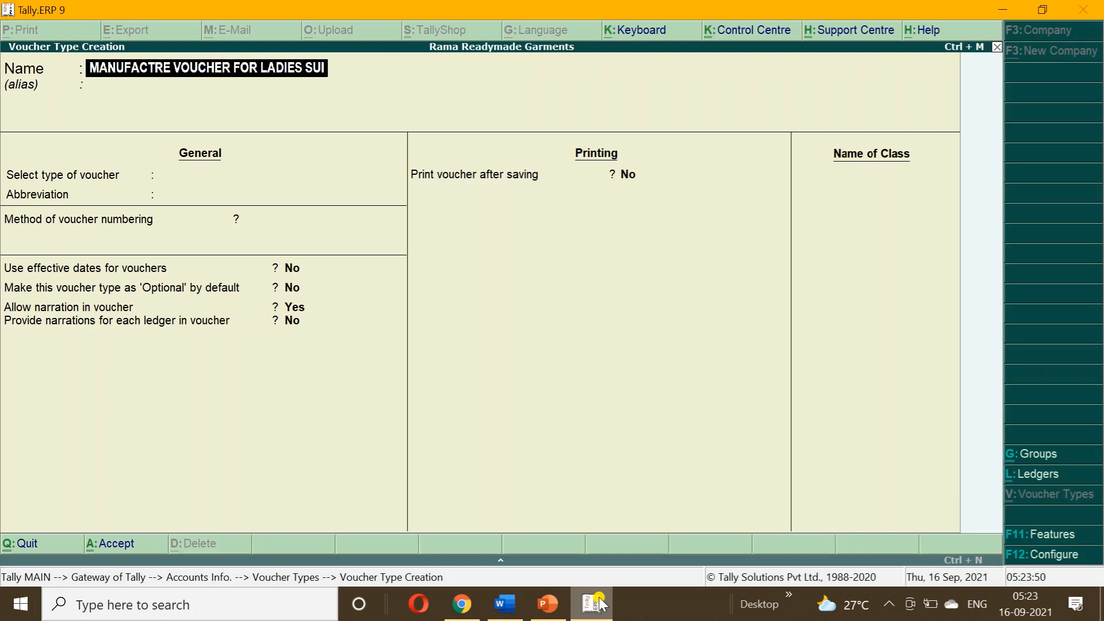
text(T)
Base it on Stock Journal with Use as a Manufacturing Journal set to Yes, and save.
key(Return)
key(Return)
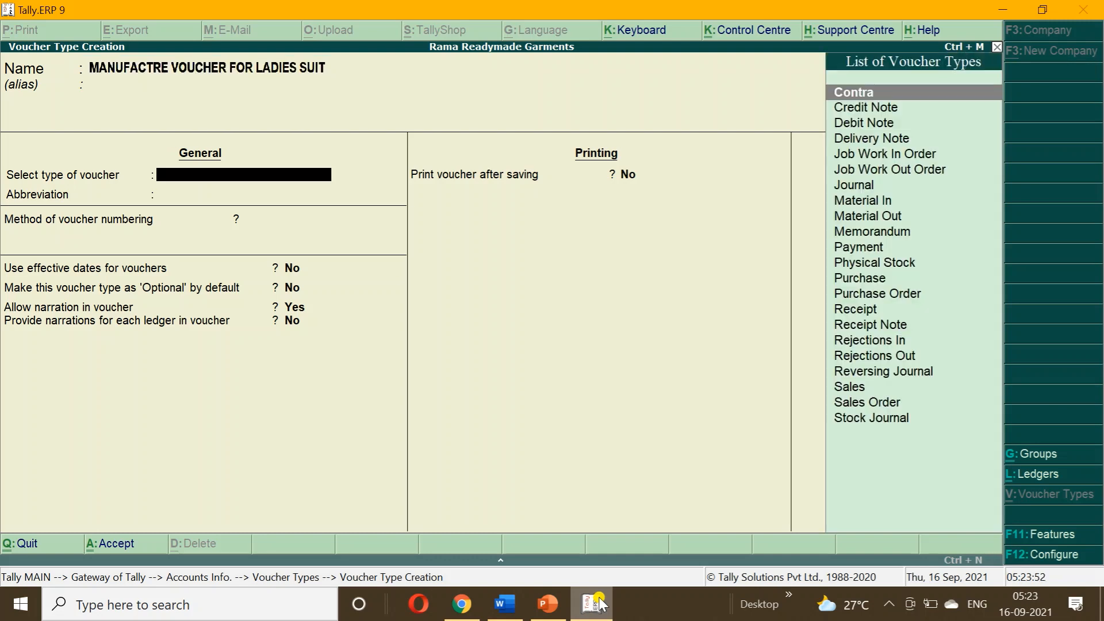
text(ST)
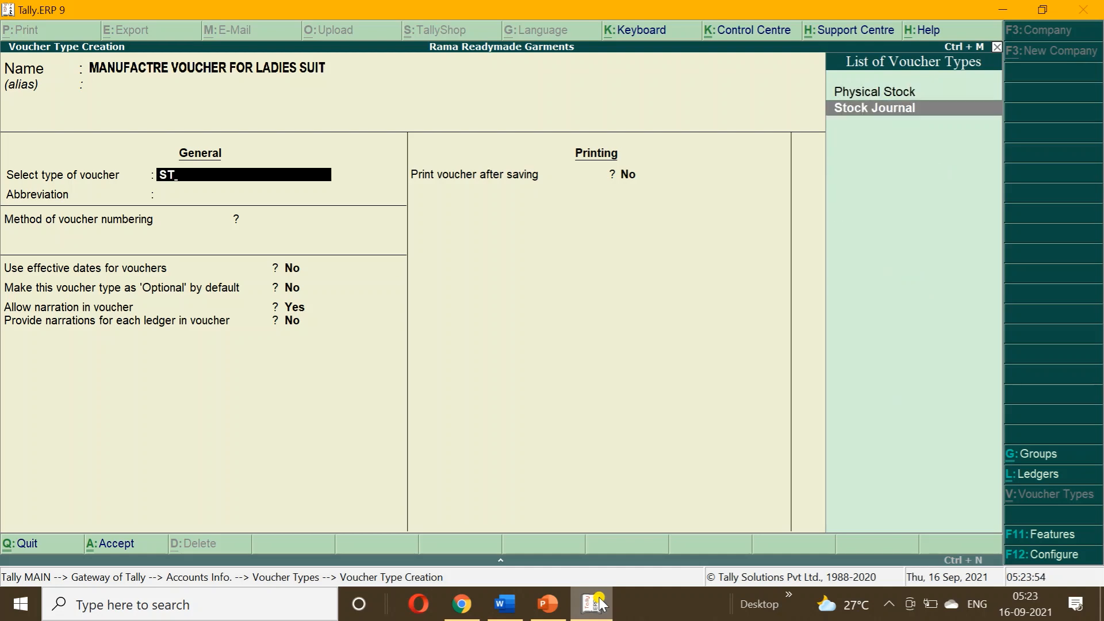
key(Return)
key(Return)
key(Return)
key(Return)
key(Return)
key(Return)
key(Return)
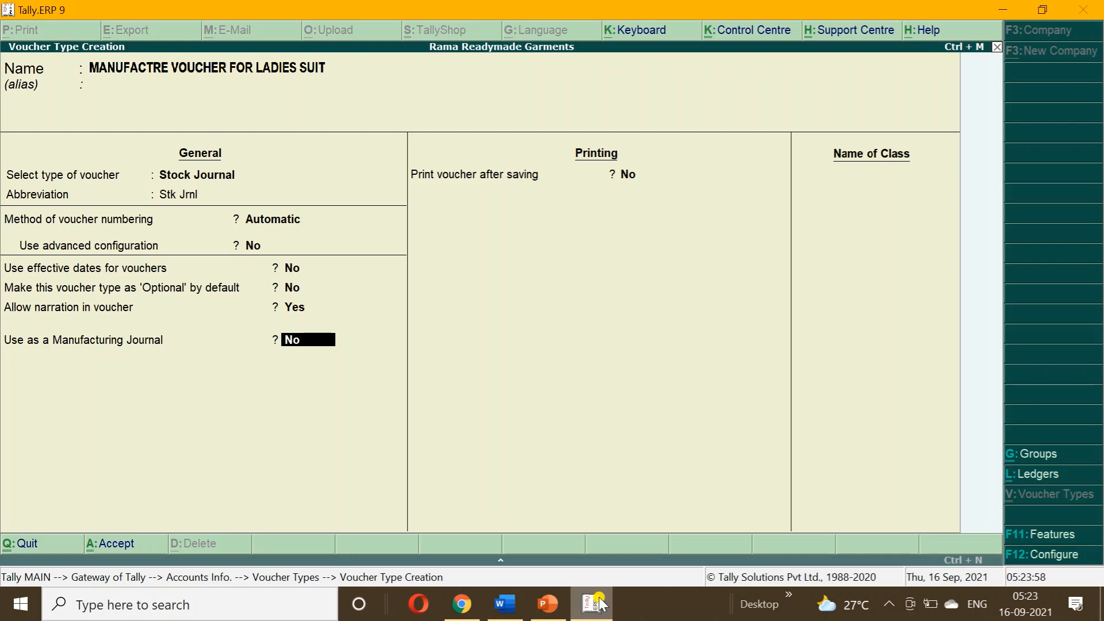
text(Y)
key(Return)
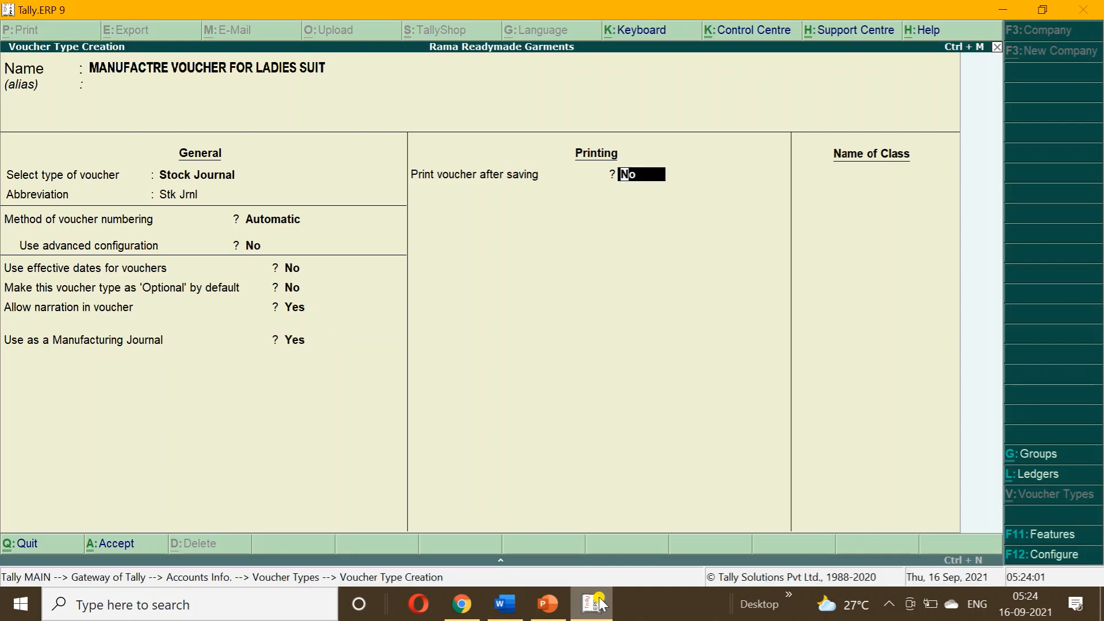
key(ctrl+a)
key(Escape)
key(Return)
key(Escape)
key(Escape)
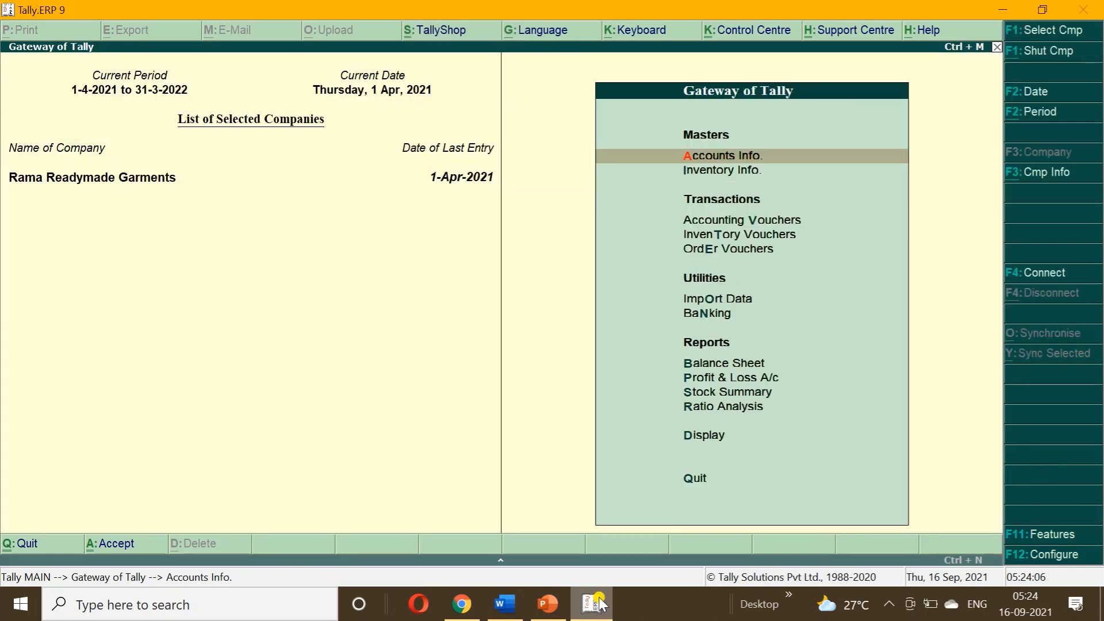
Start a new voucher of type MANUFACTRE VOUCHER FOR LADIES SUIT.
key(Down)
key(Down)
key(Return)
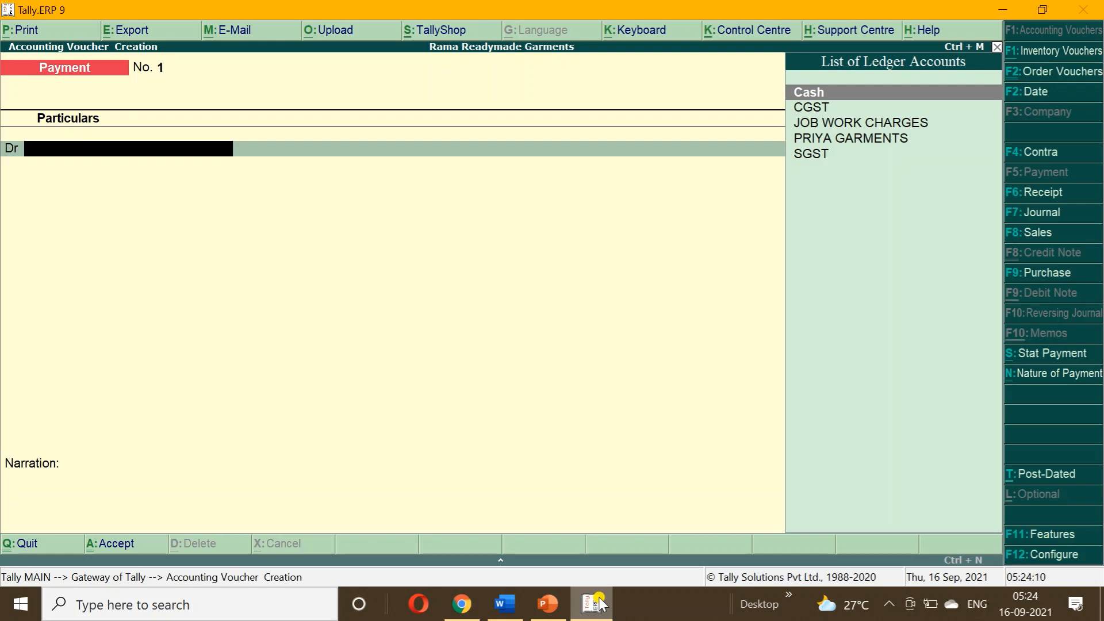
key(alt+F7)
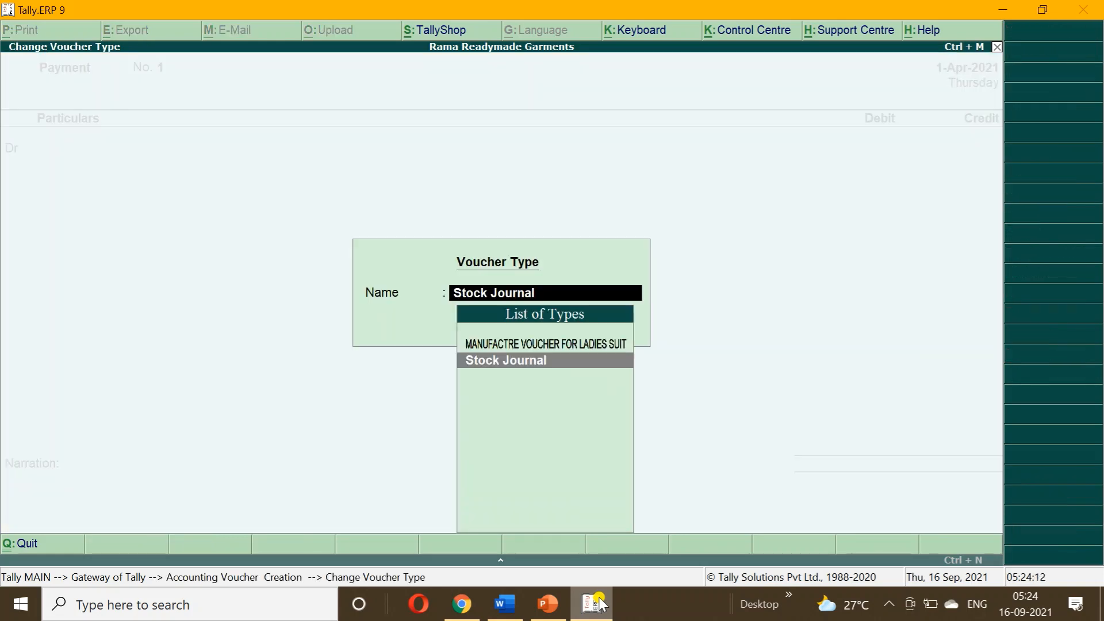
key(Up)
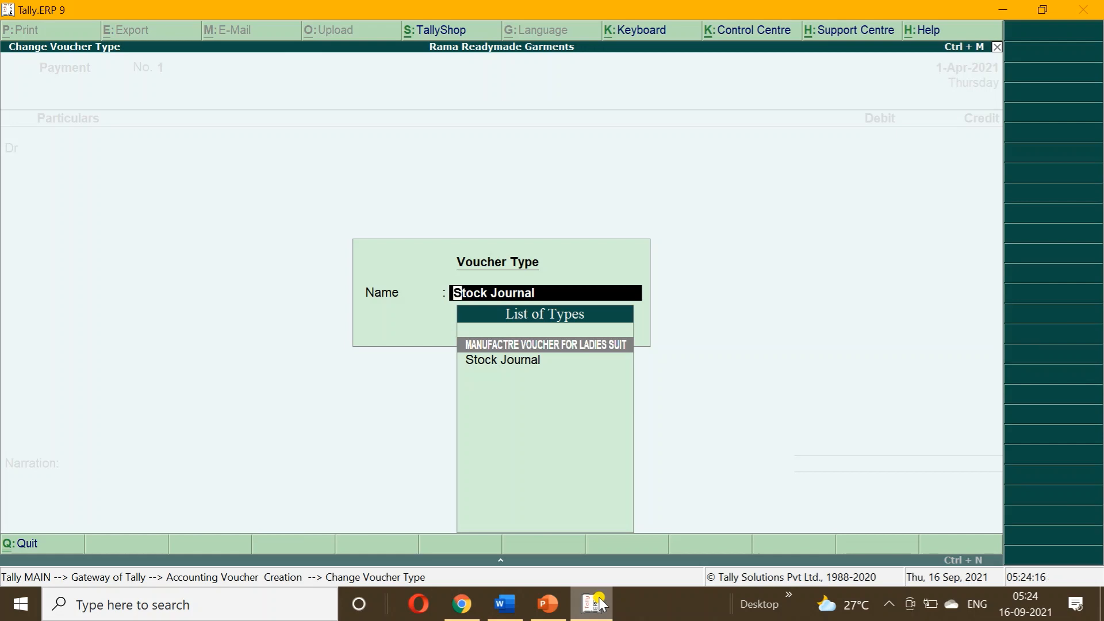
key(Return)
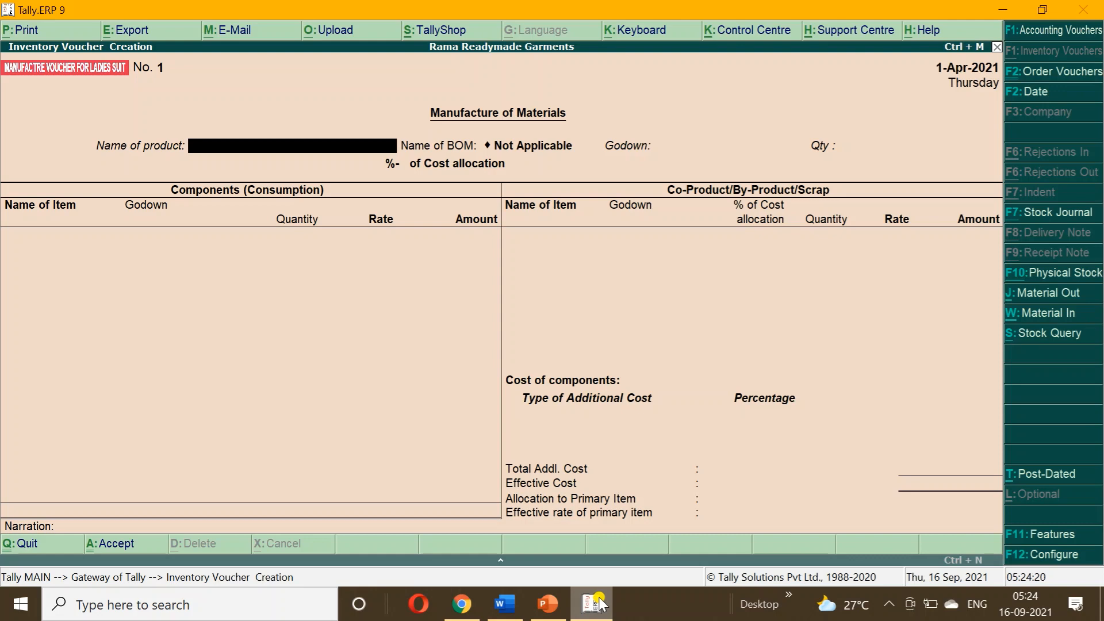
Produce 100 PCS of Ladies Suit in JOB WORK IN GODOWN.
text(L)
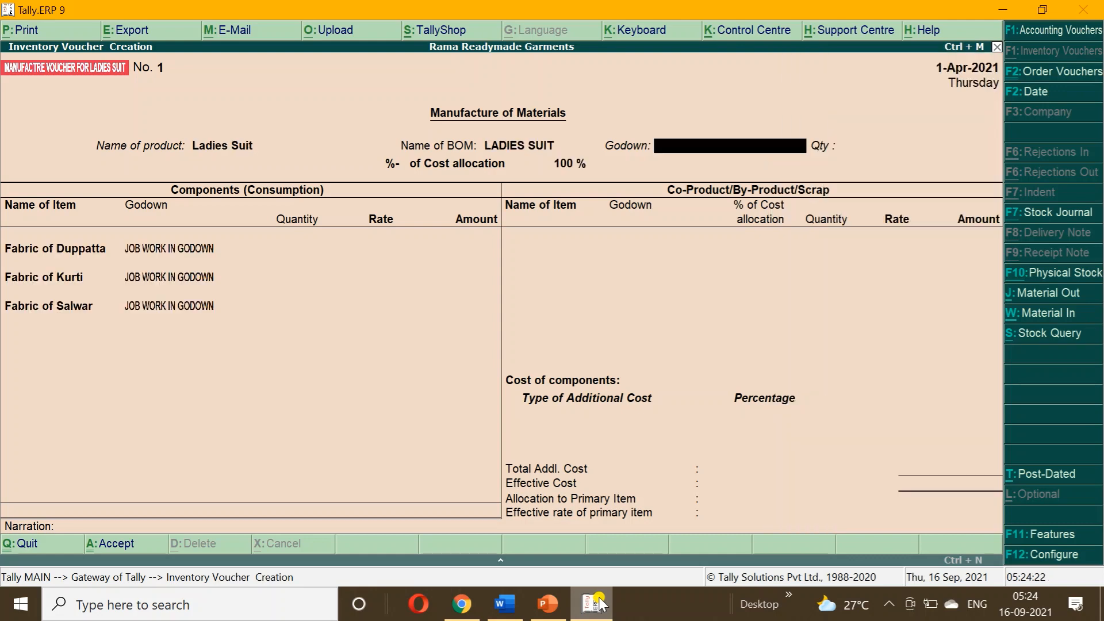
text(J)
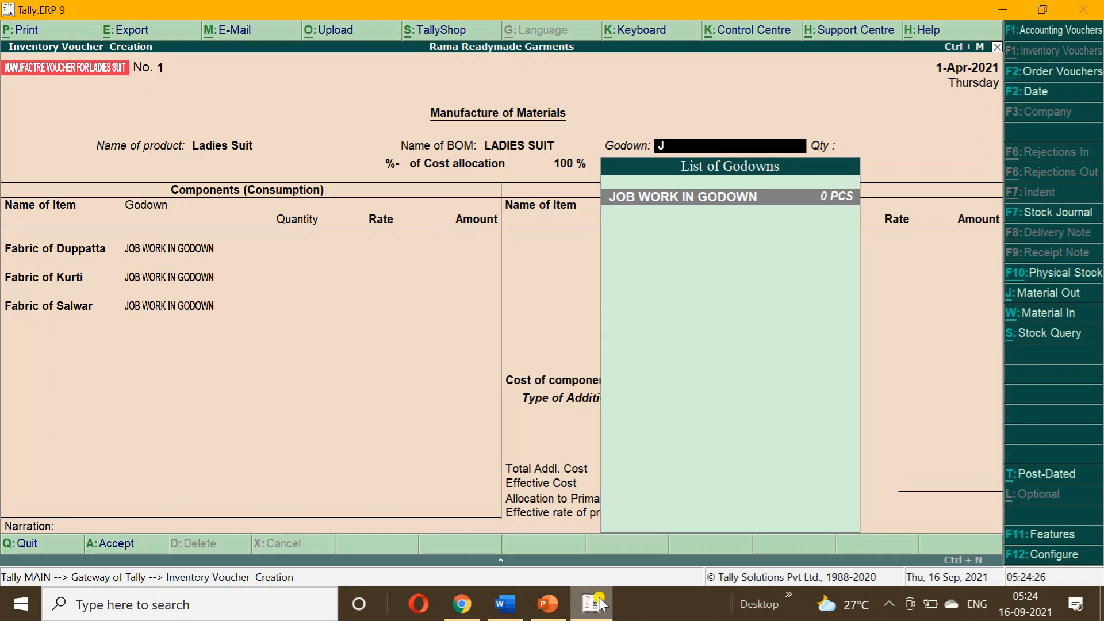
key(Return)
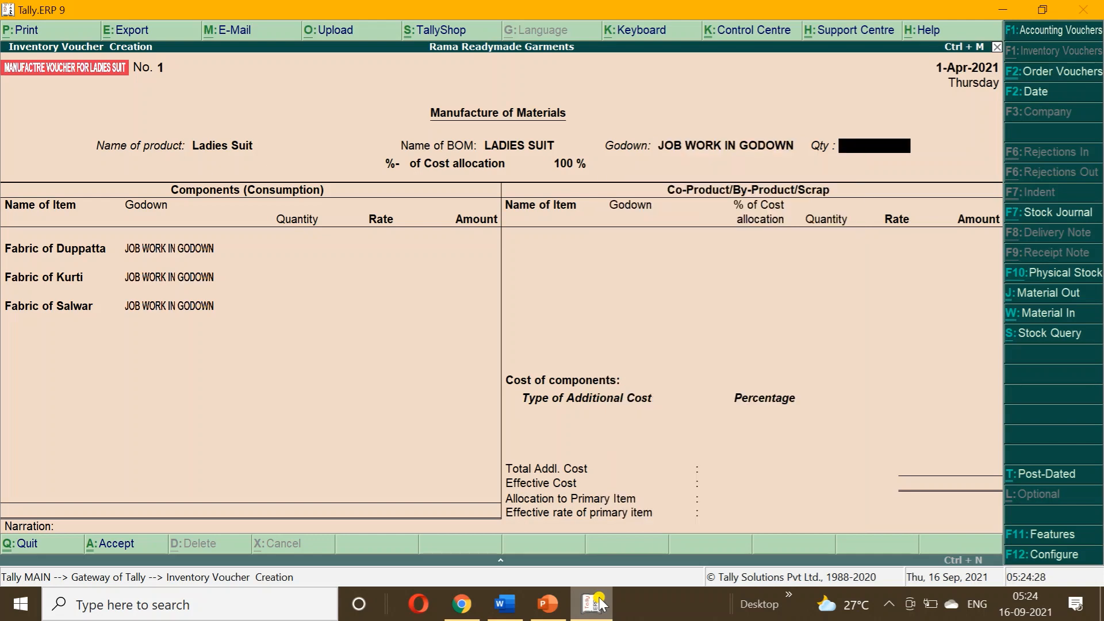
text(100)
key(Return)
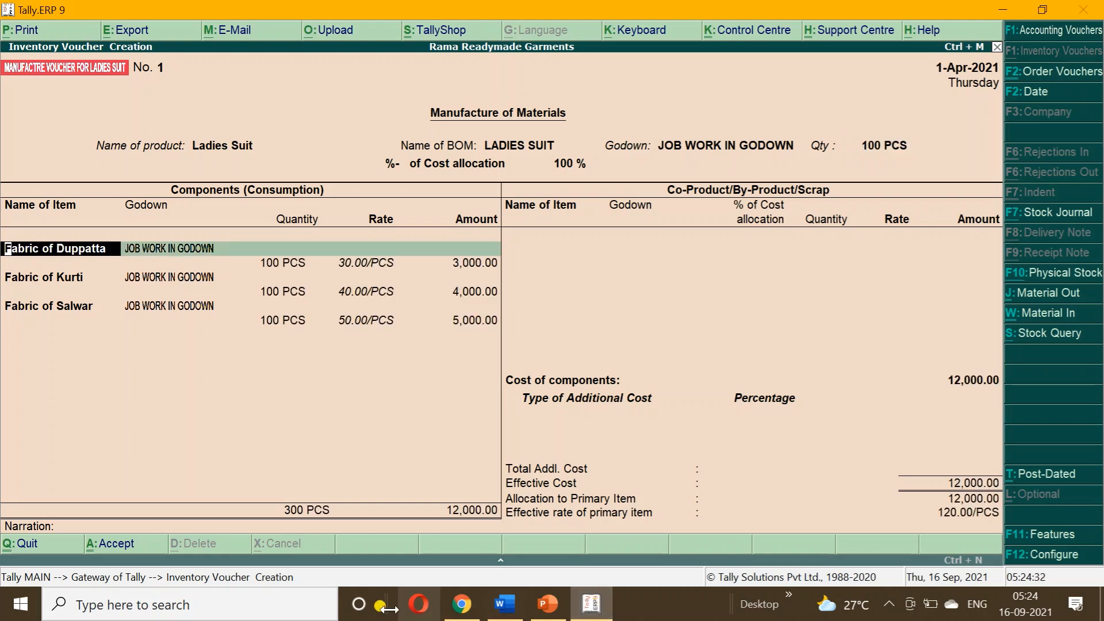
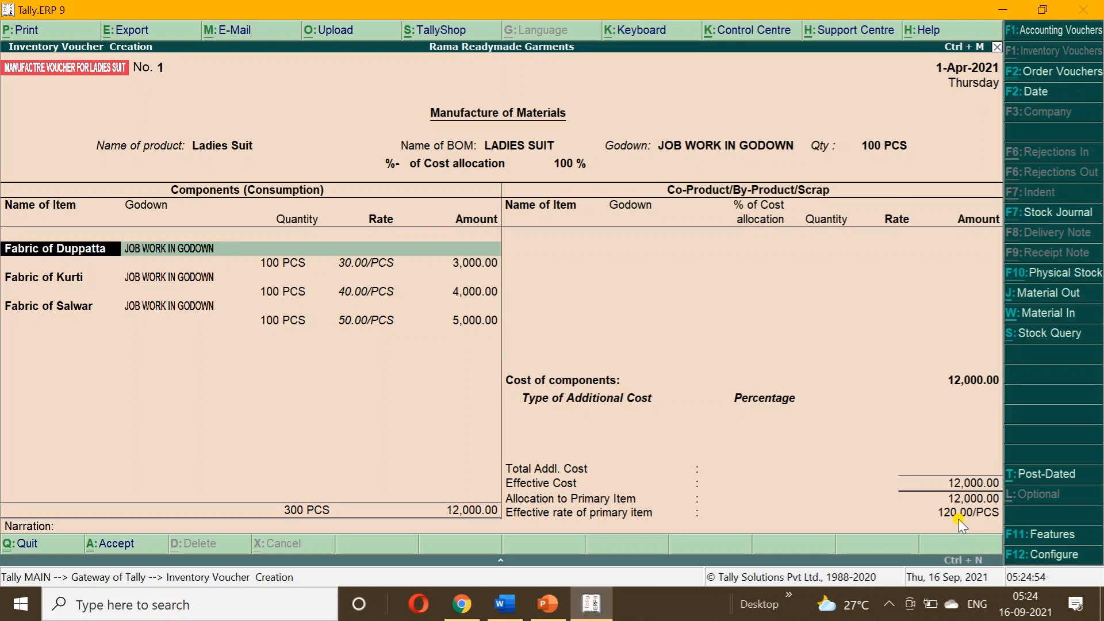
Leave the Ladies Suit manufacture voucher for a new Payment voucher No. 1.
key(F1)
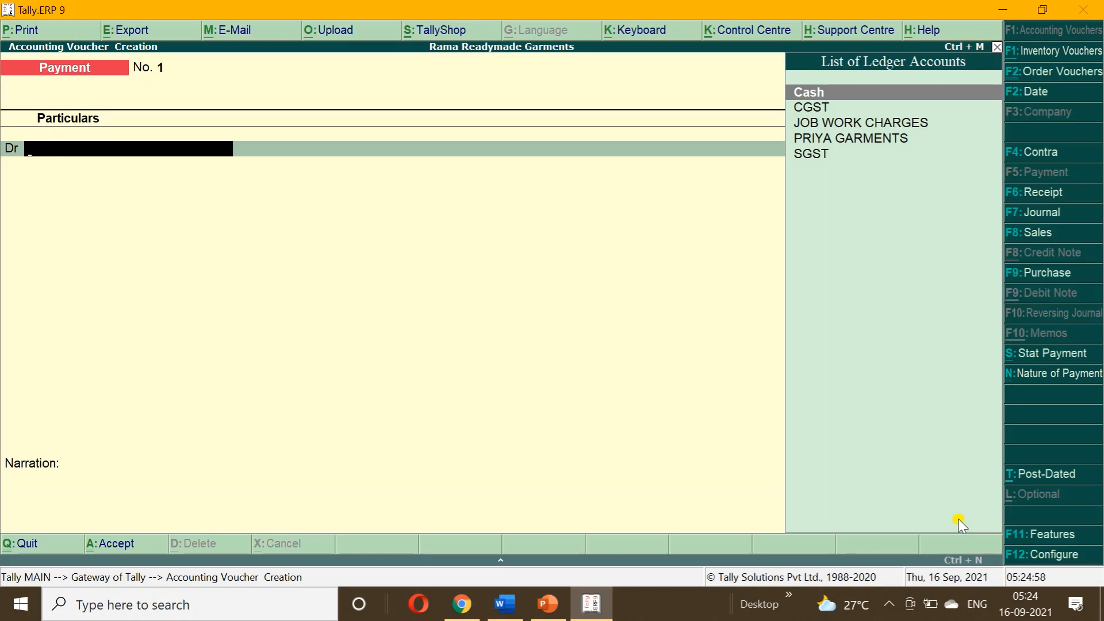
Review the outstanding Job Work In Orders report in detailed view, showing 100 PCS Ladies Suit for PRIYA GARMENTS.
key(Escape)
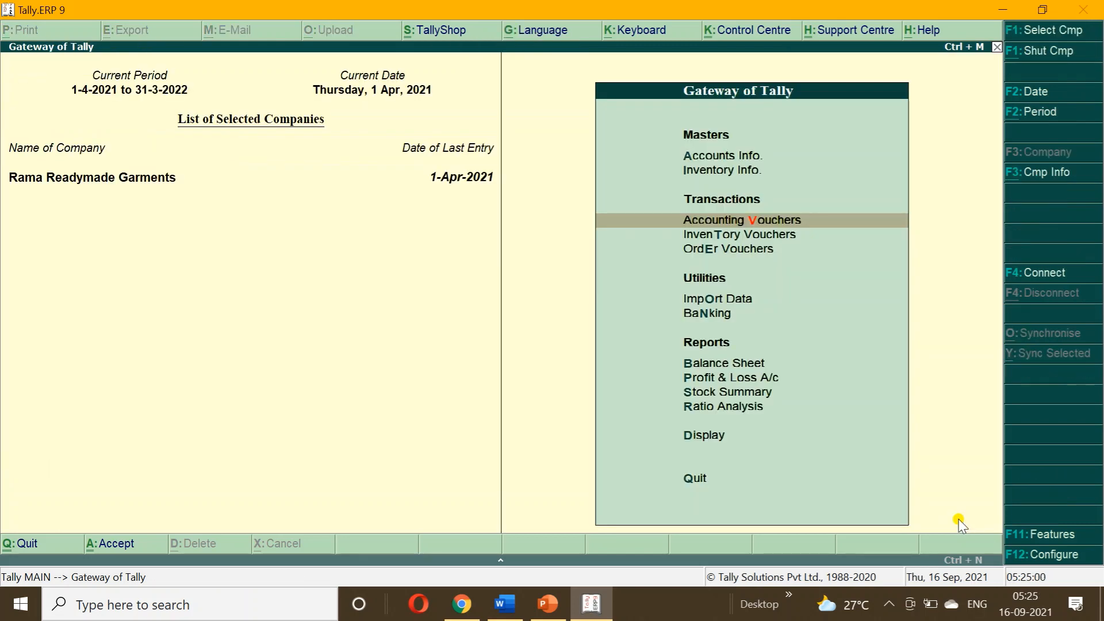
key(d)
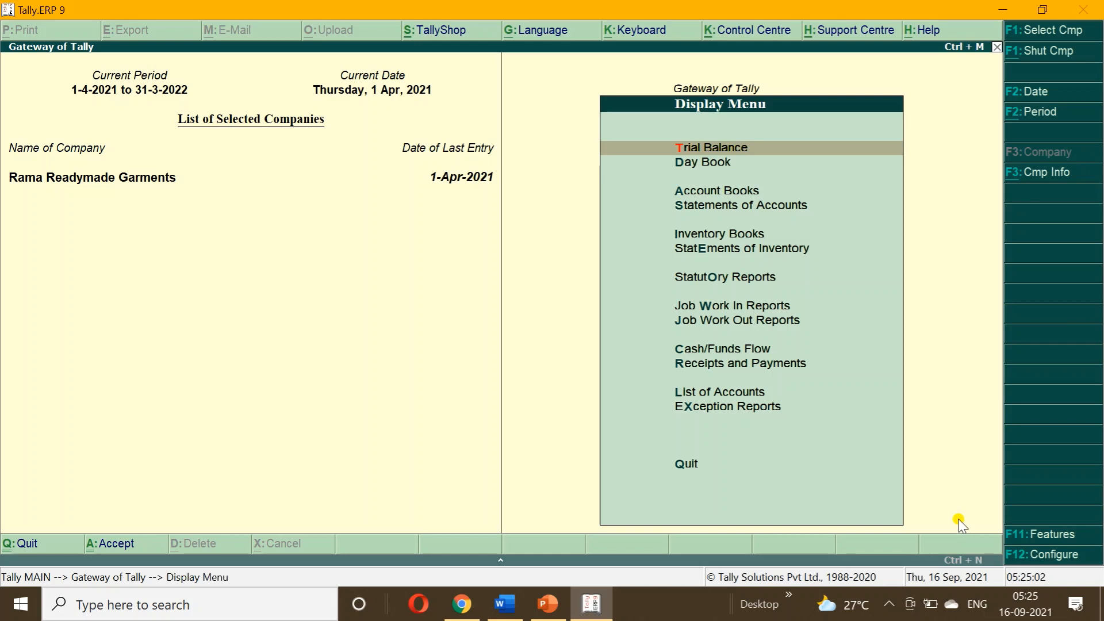
key(Down)
key(Down)
key(Down)
key(Down)
key(Down)
key(Down)
key(Down)
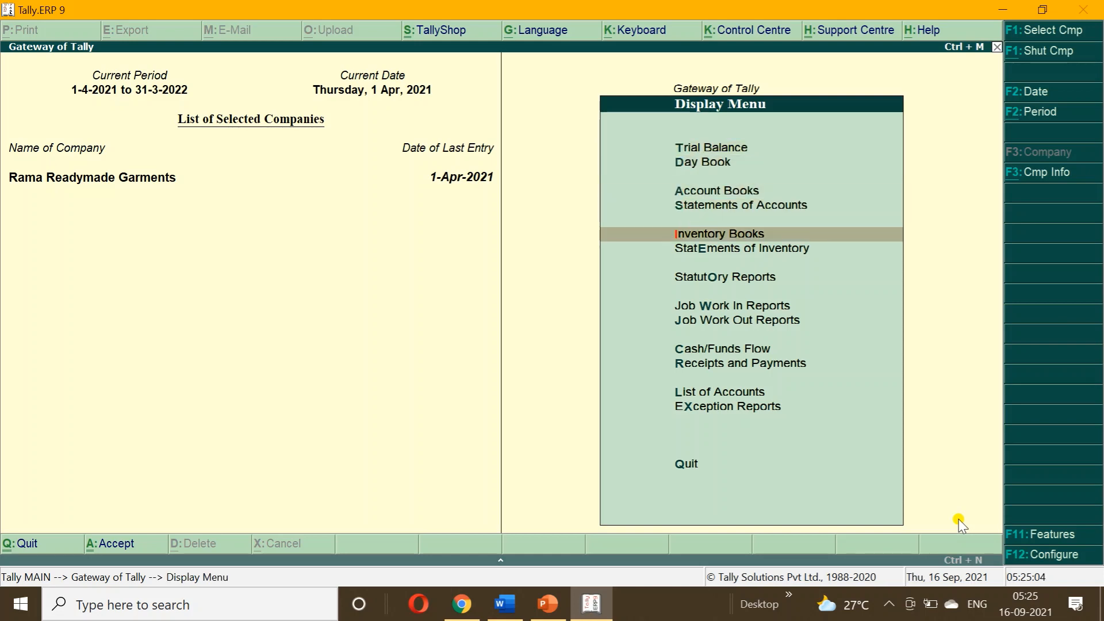
key(Return)
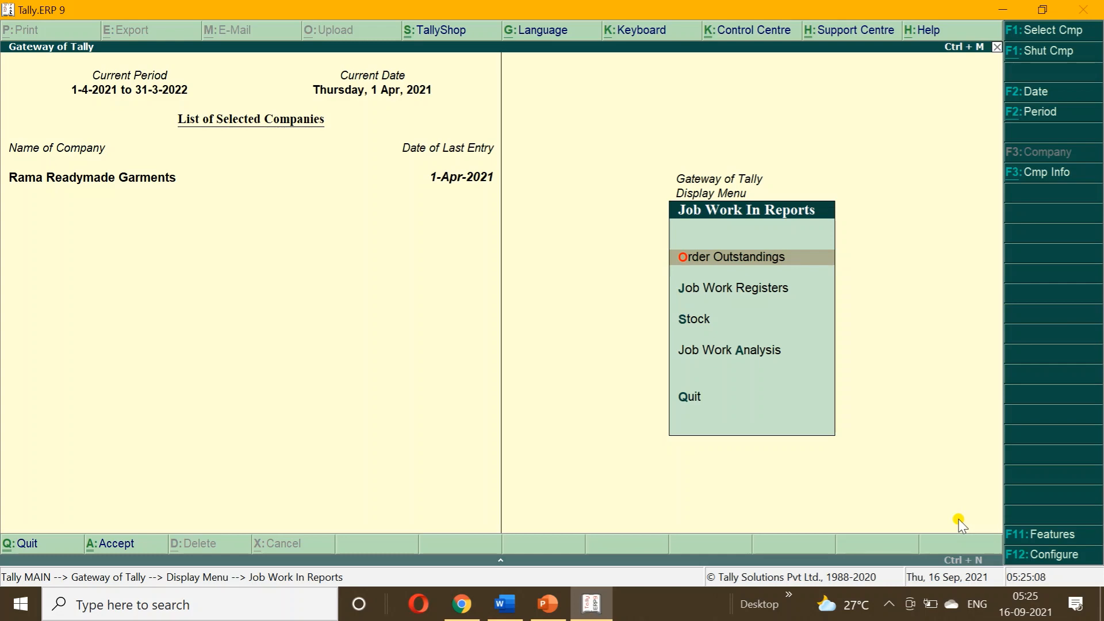
key(Return)
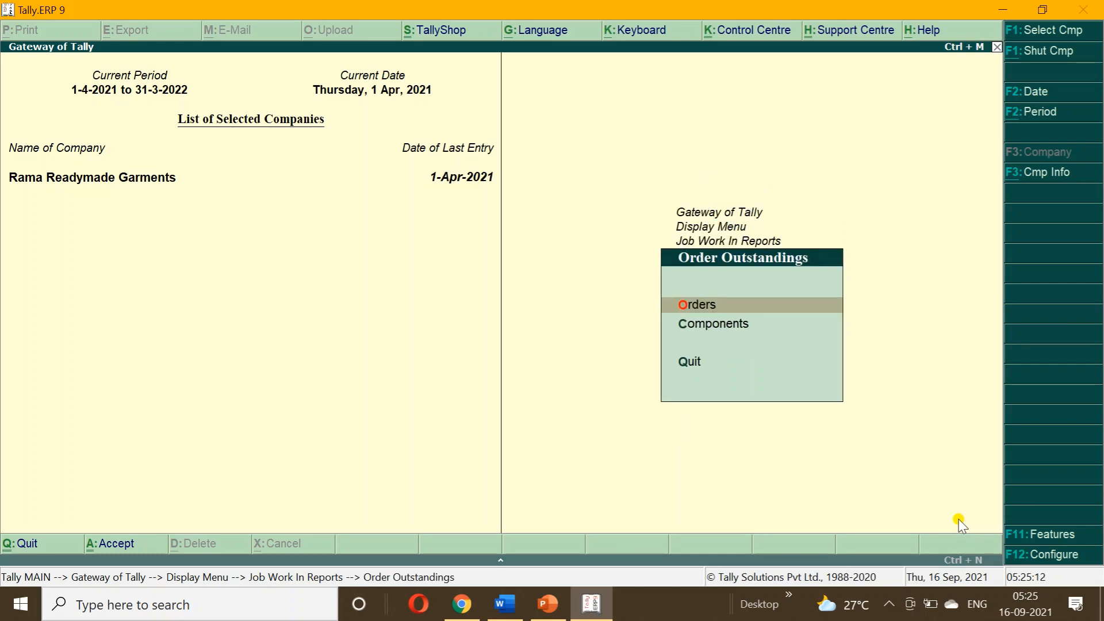
key(Return)
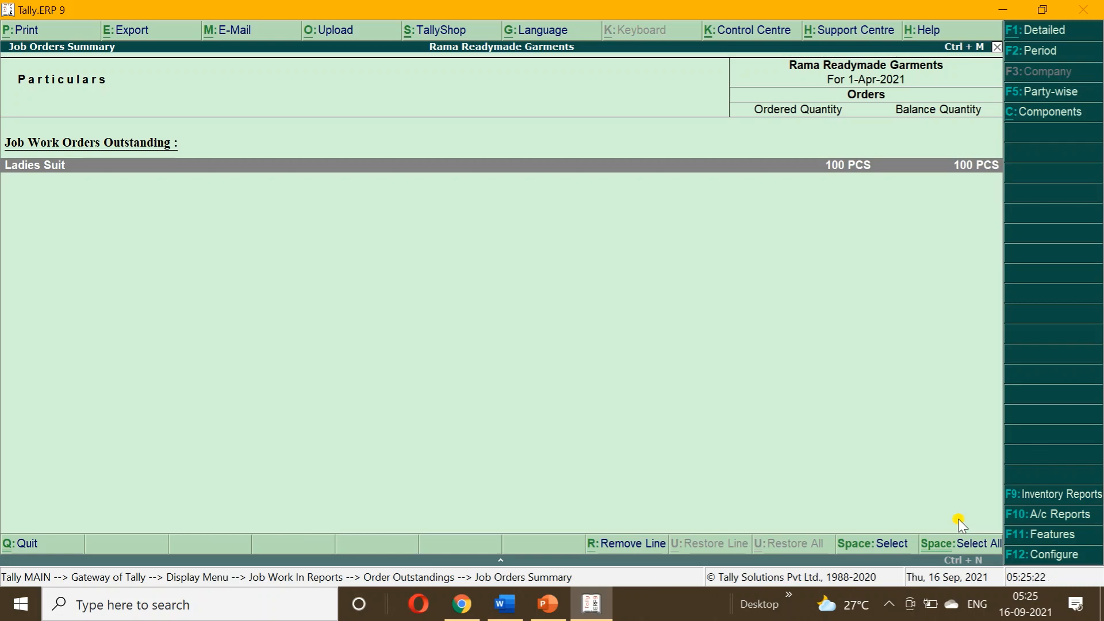
key(alt+F1)
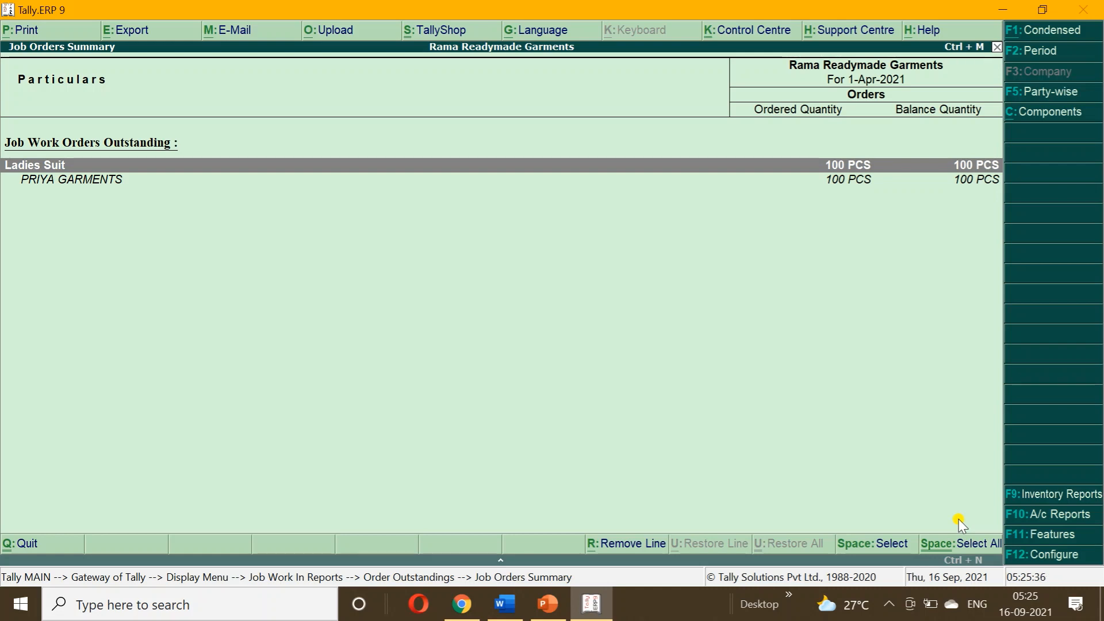
Return to Accounting Vouchers and bring the Word notes document forward.
key(Escape)
key(Escape)
key(Escape)
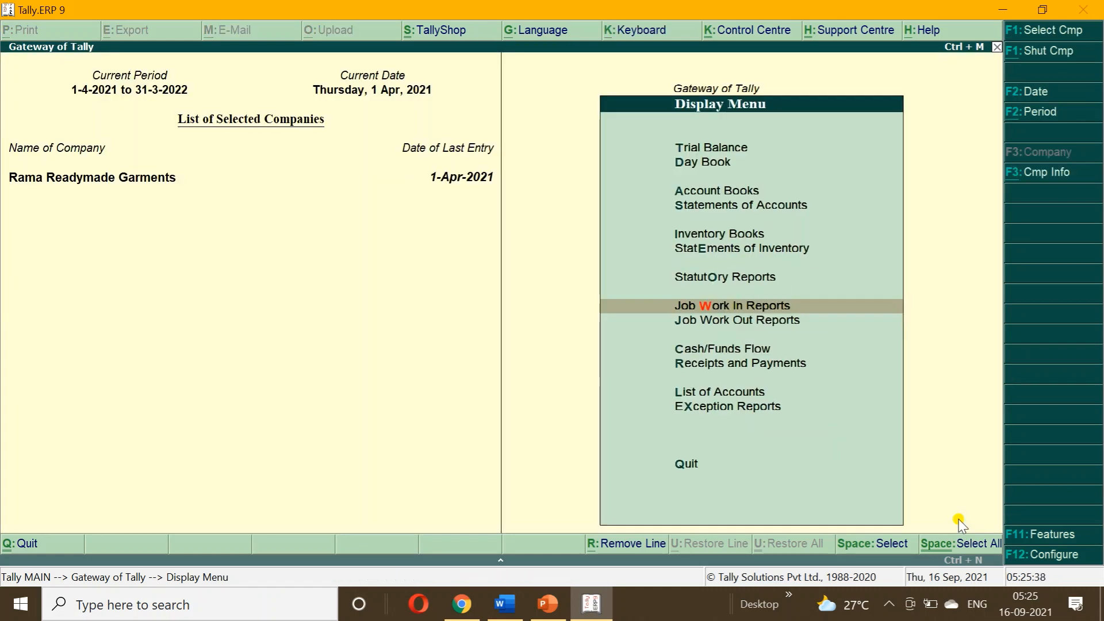
key(Escape)
key(Up)
key(Up)
key(Up)
key(Up)
key(Up)
key(Up)
key(Up)
key(Up)
key(Up)
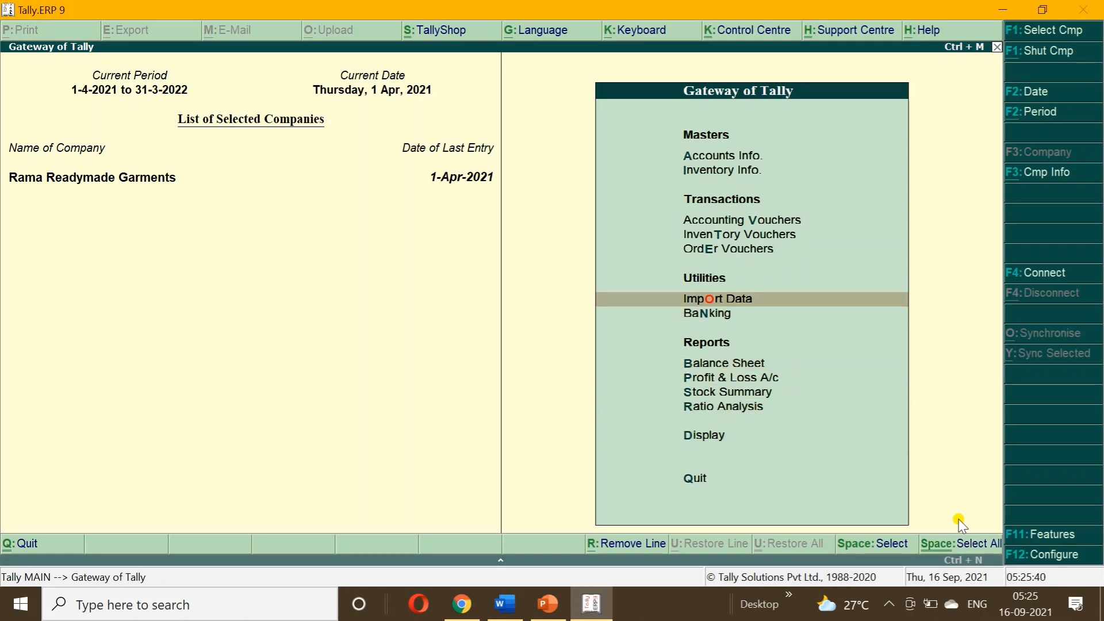
key(Return)
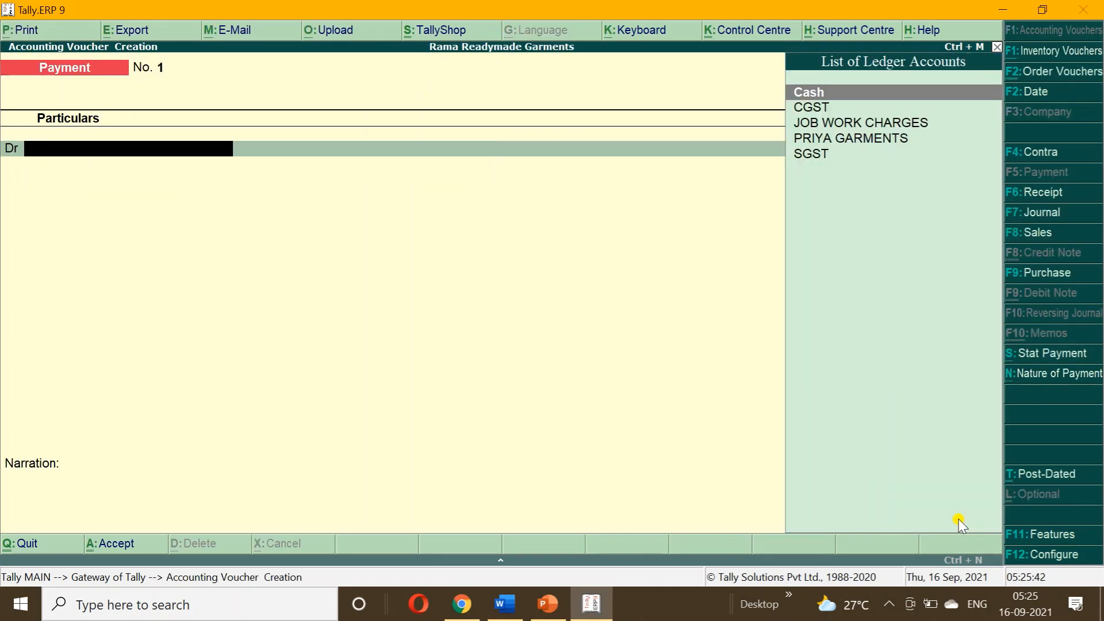
click(505, 604)
Complete the Word heading to read 'Material Out (CTRL+J)' and return to Tally.
drag(1099, 367, 1093, 404)
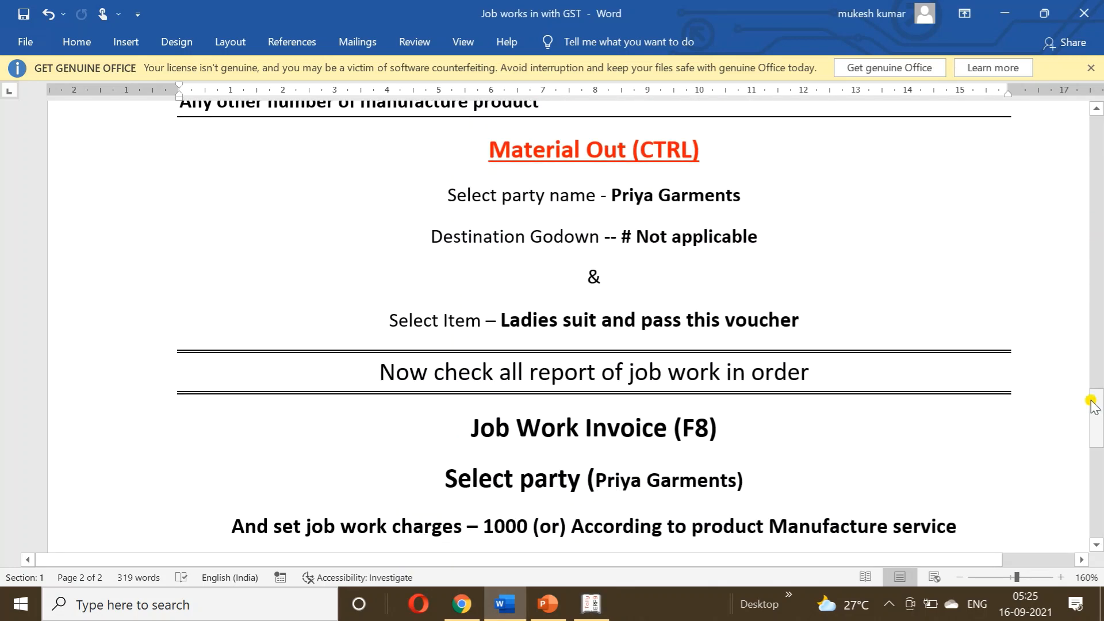
click(695, 145)
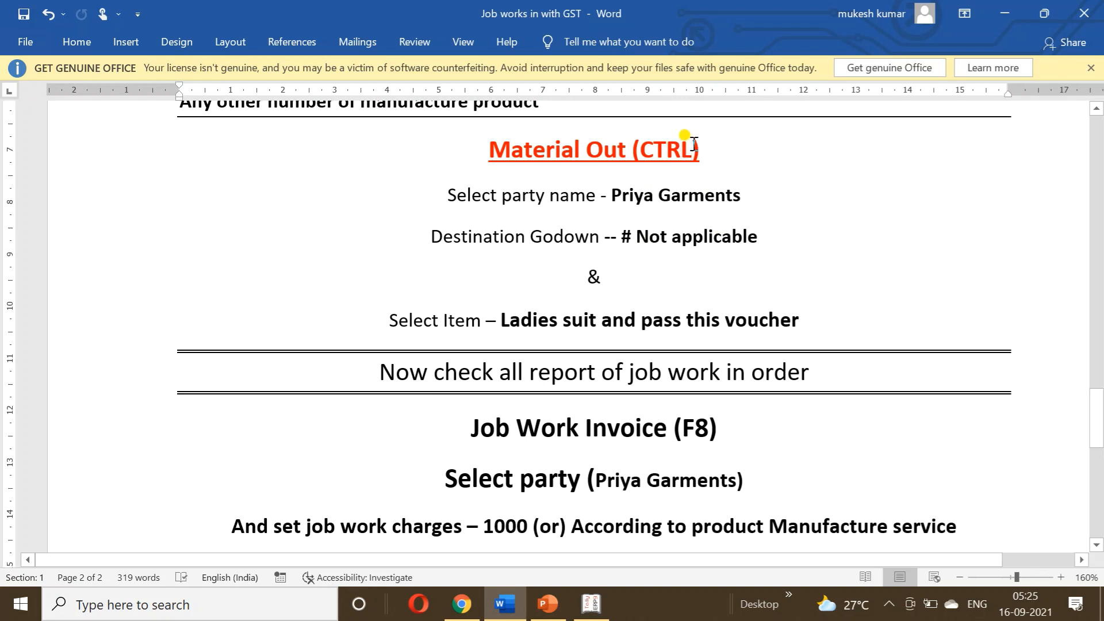
text(+J)
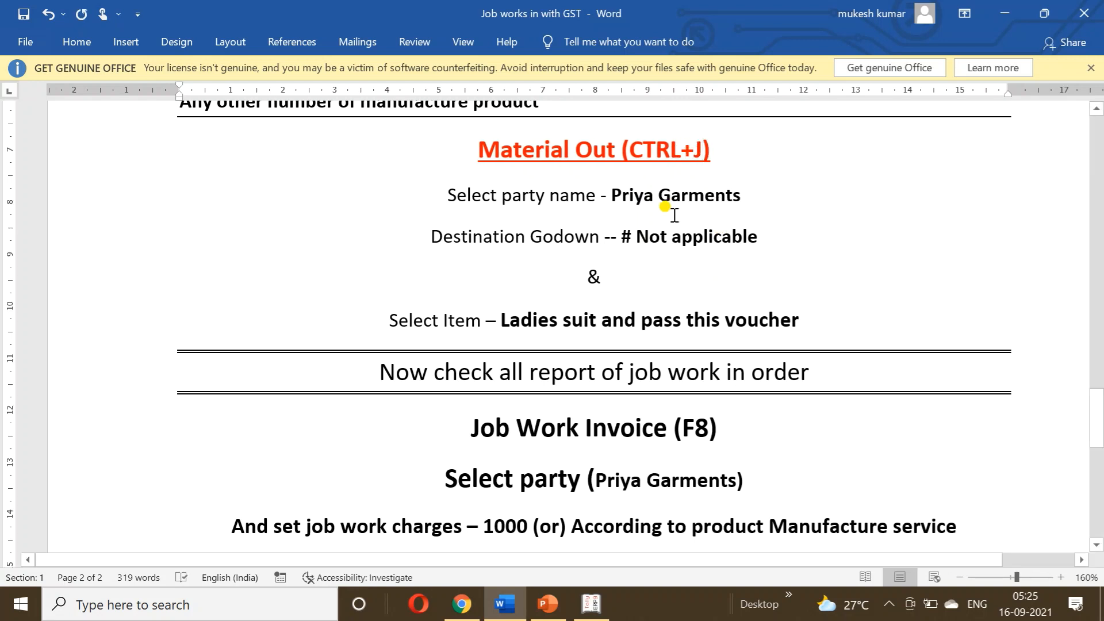
click(593, 601)
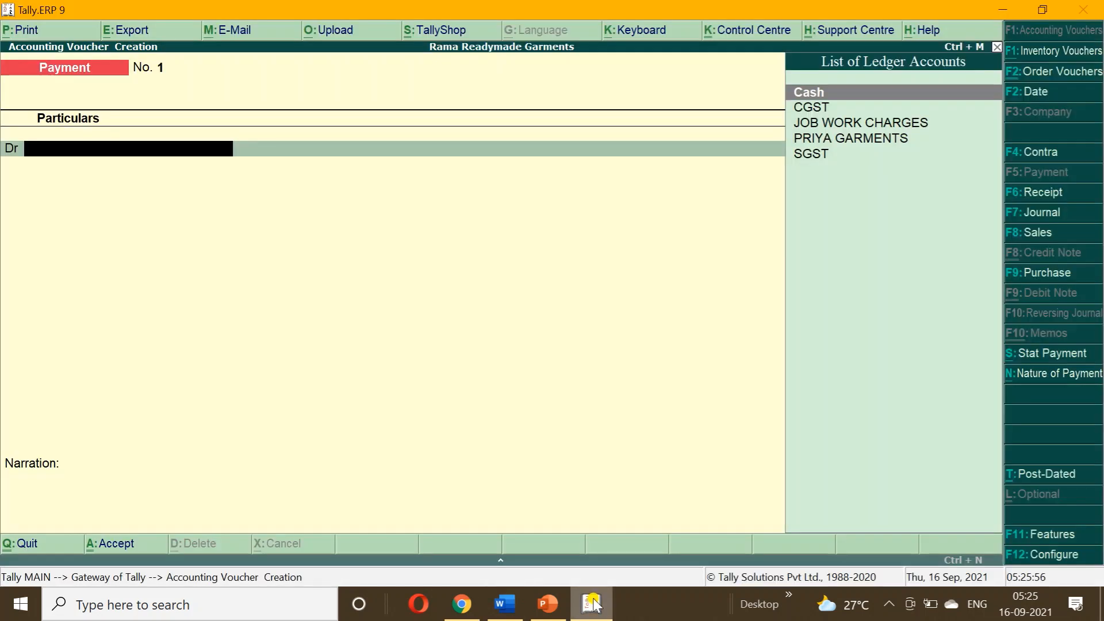
Start a Material Out voucher with reference 100, dated 1-May-2021, for PRIYA GARMENTS against order PRIYA-01.
key(ctrl+j)
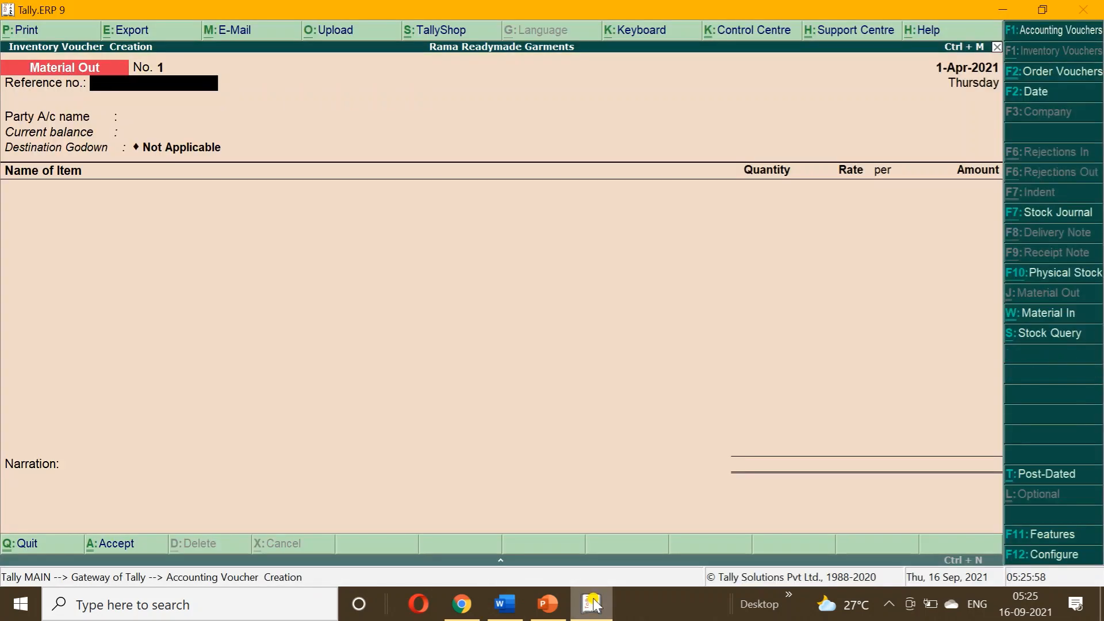
text(100)
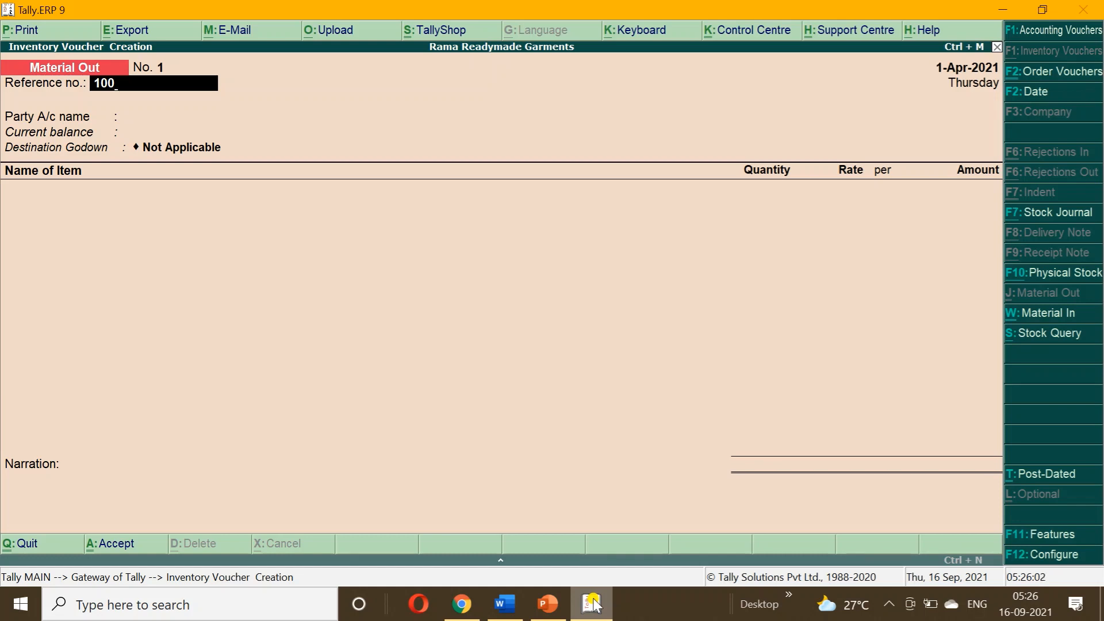
key(F2)
text(1-5)
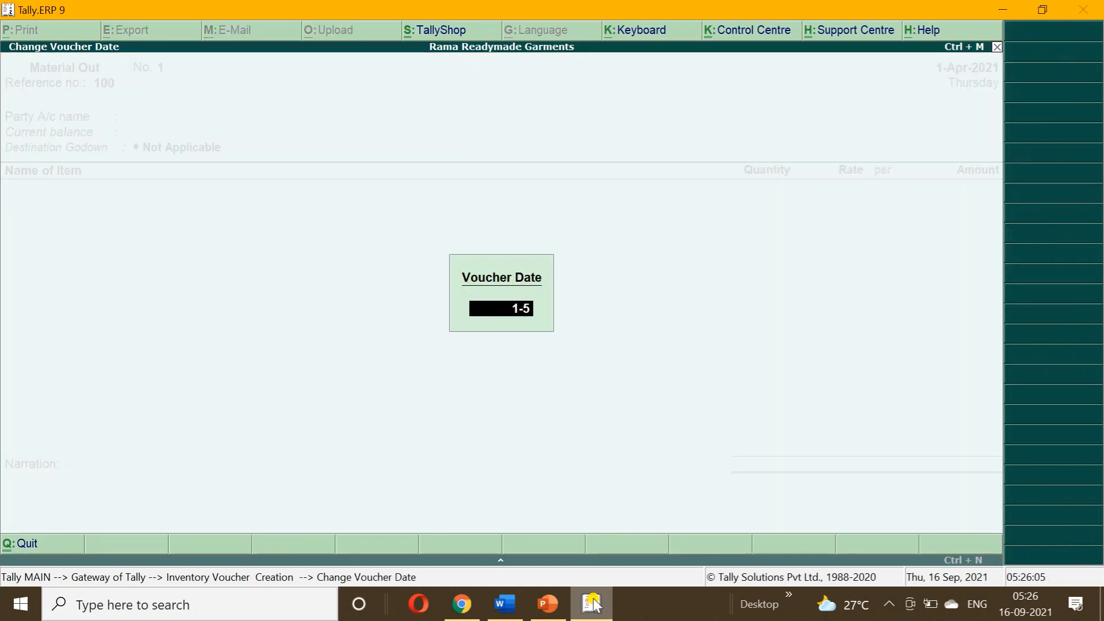
key(Return)
key(Return)
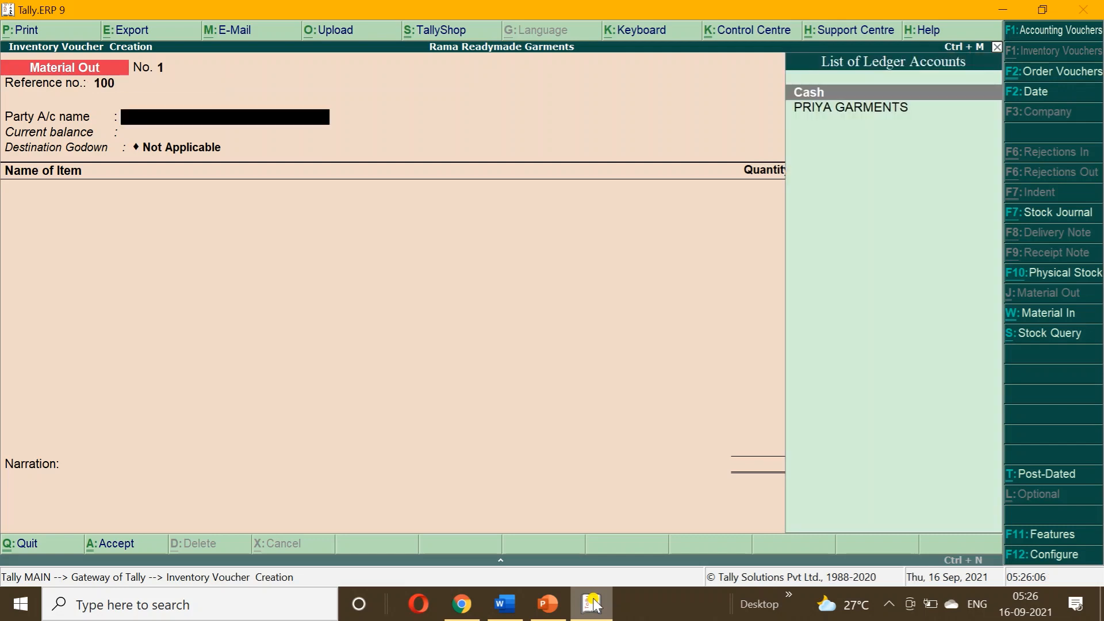
key(Down)
key(Return)
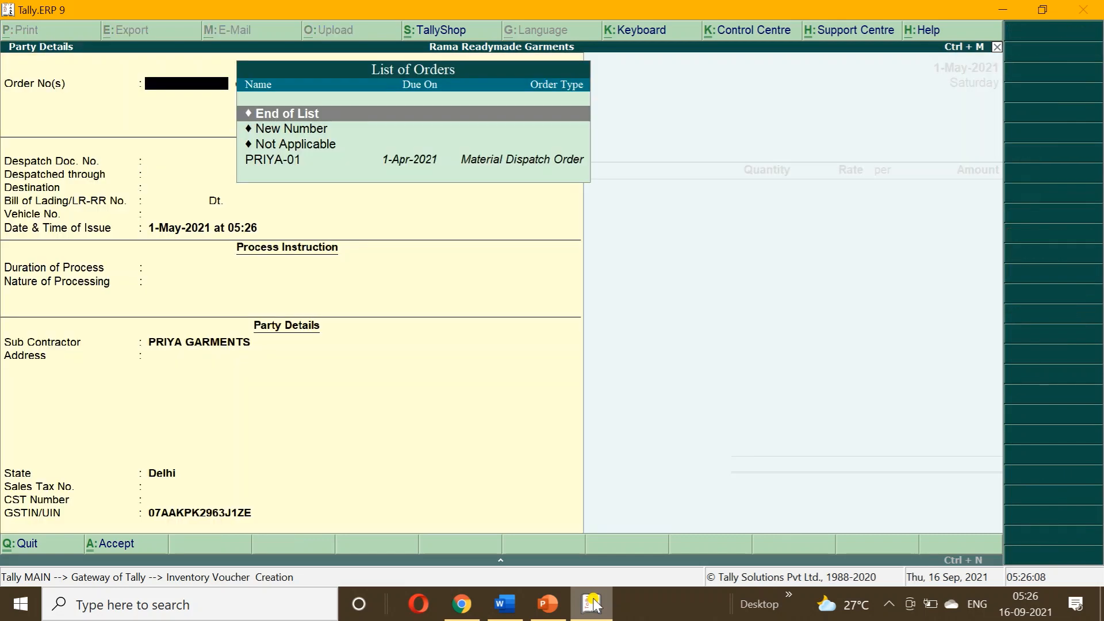
key(Down)
key(Down)
key(Down)
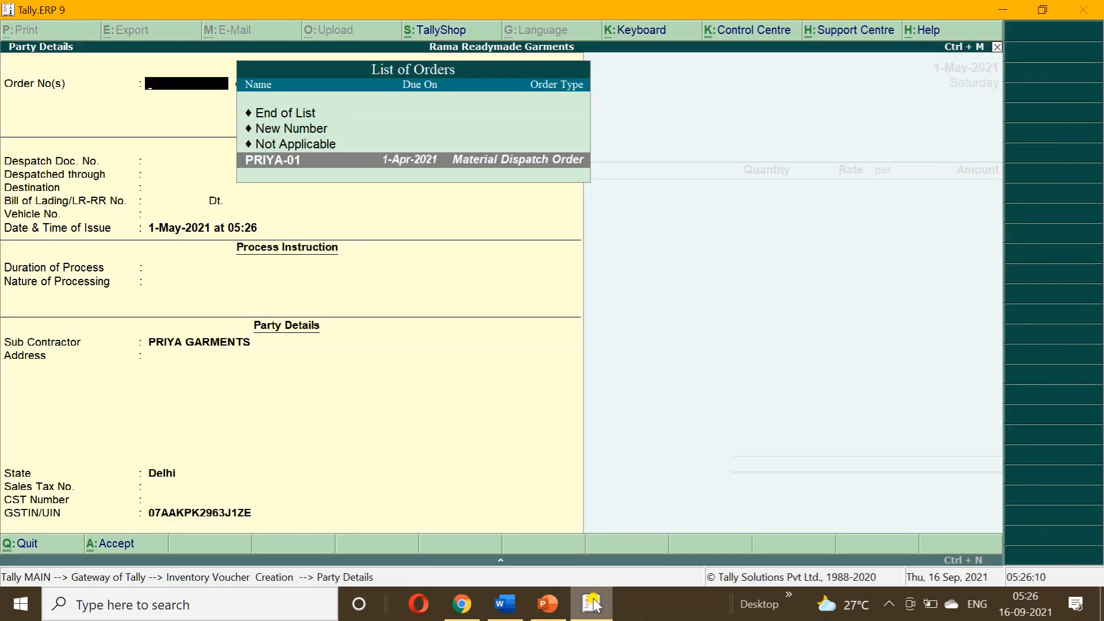
key(Return)
key(Return)
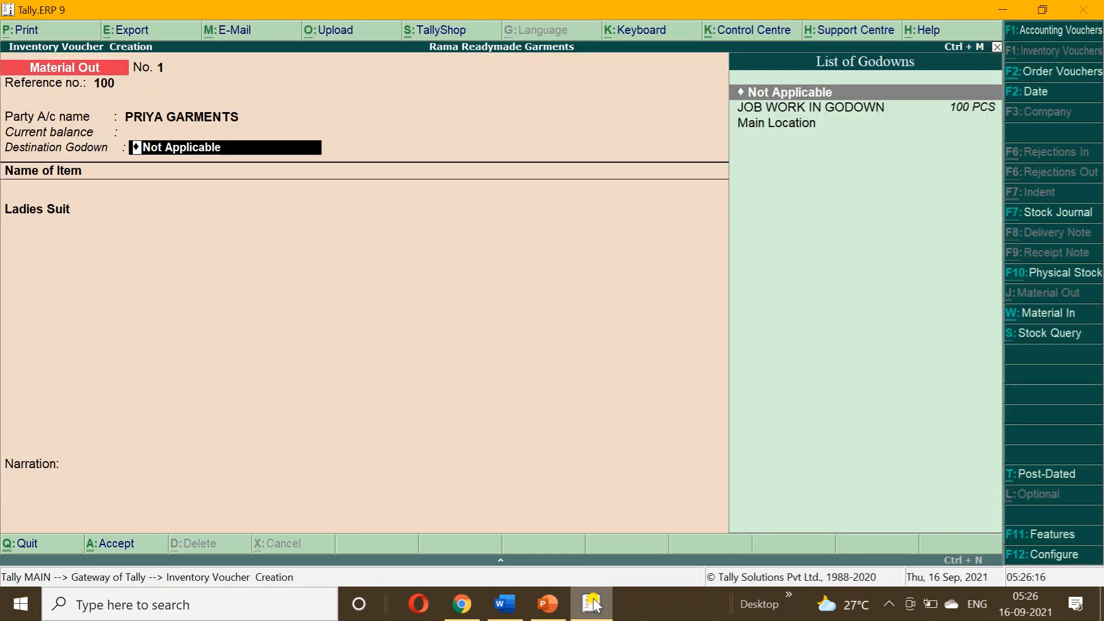
Accept godown Not Applicable and the 100 PCS Ladies Suit allocation, then save the voucher.
key(Return)
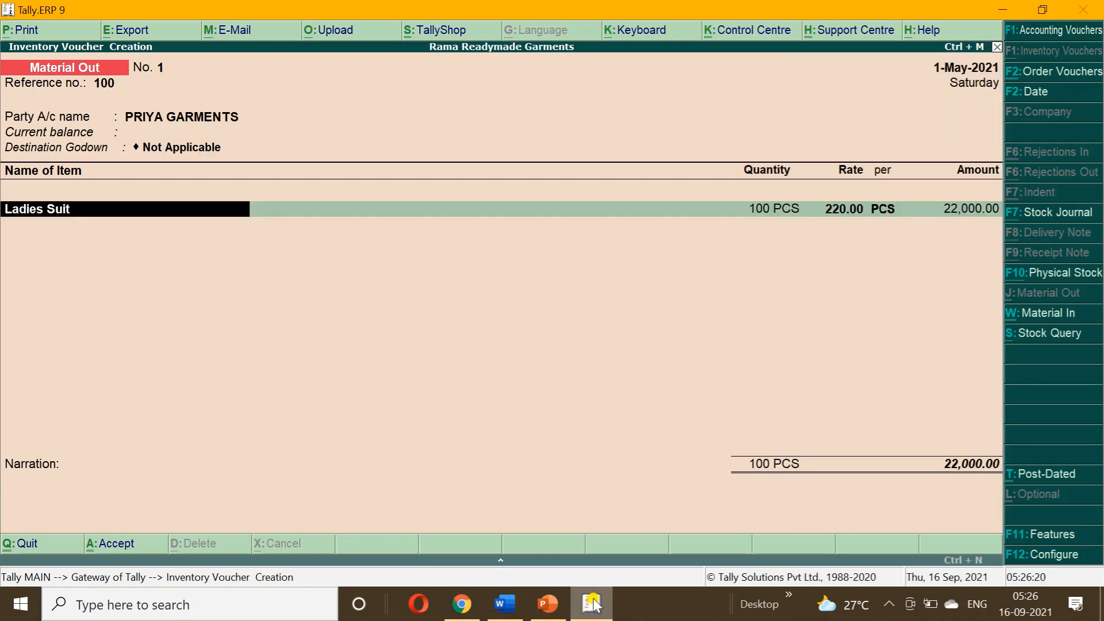
key(Return)
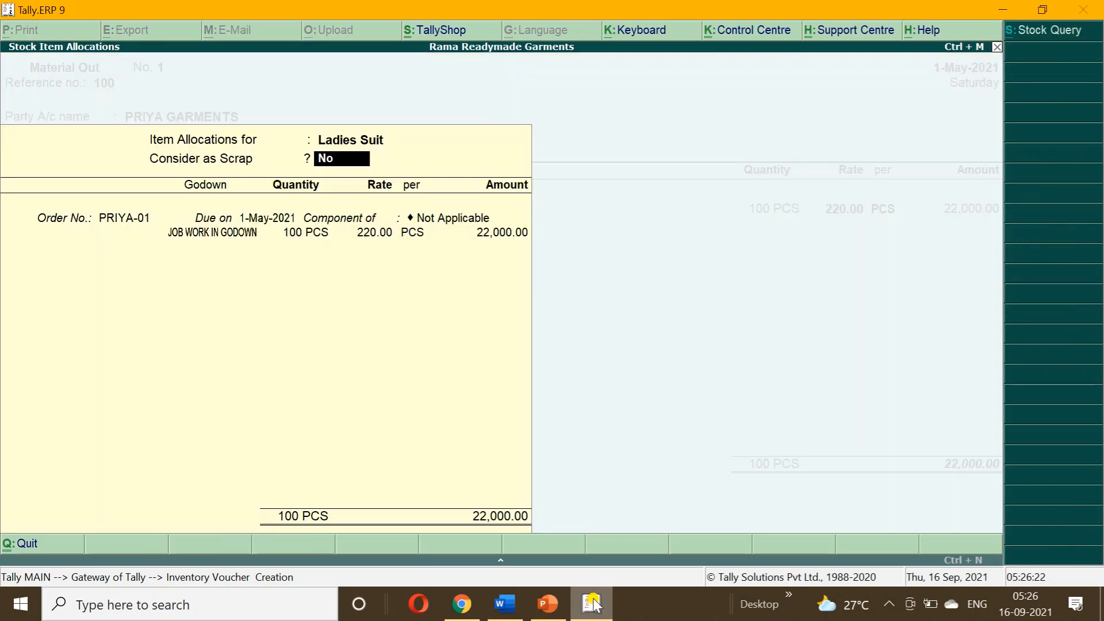
key(Return)
key(Return)
key(Return)
key(Return)
key(Return)
key(Return)
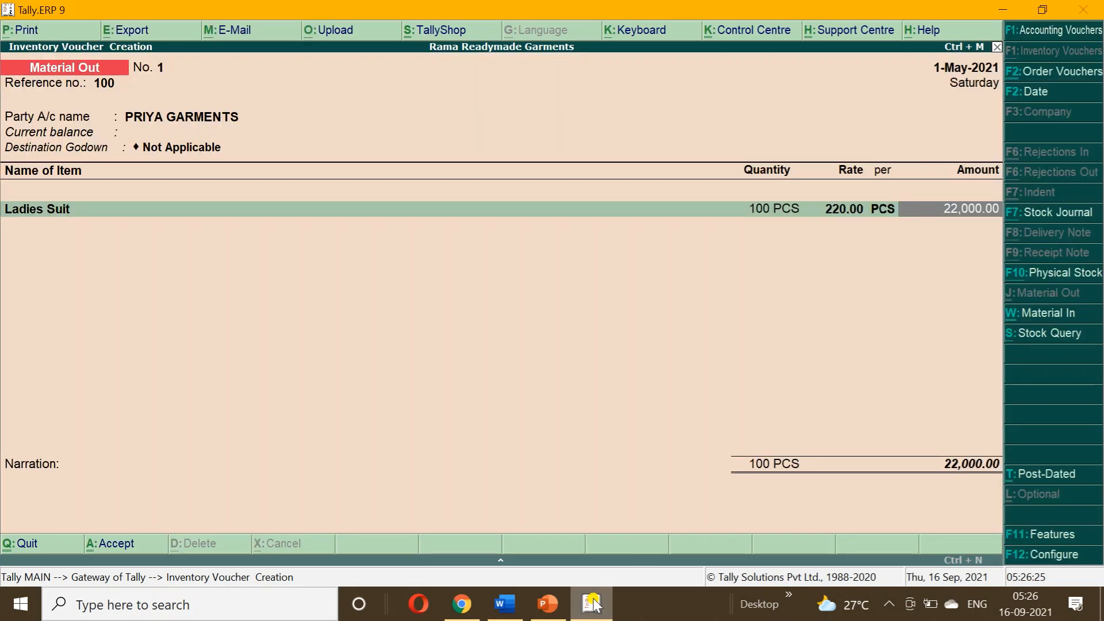
key(F5)
key(Escape)
Review the Job Work In Orders summary under Order Outstandings.
key(y)
key(d)
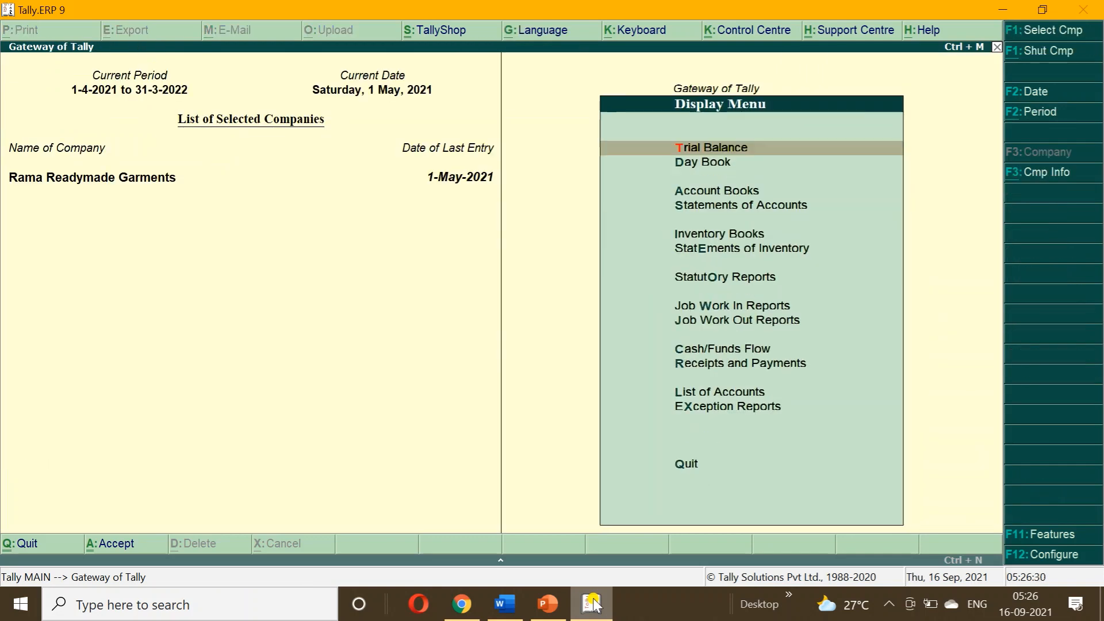
key(Down)
key(Down)
key(Down)
key(Down)
key(Down)
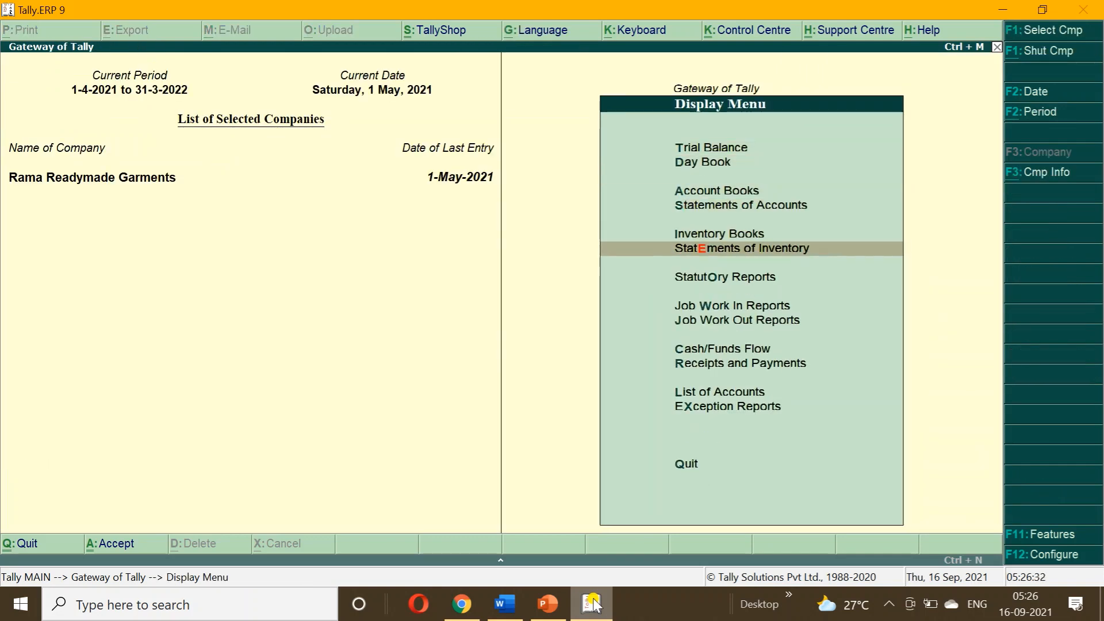
key(Down)
key(Down)
key(Return)
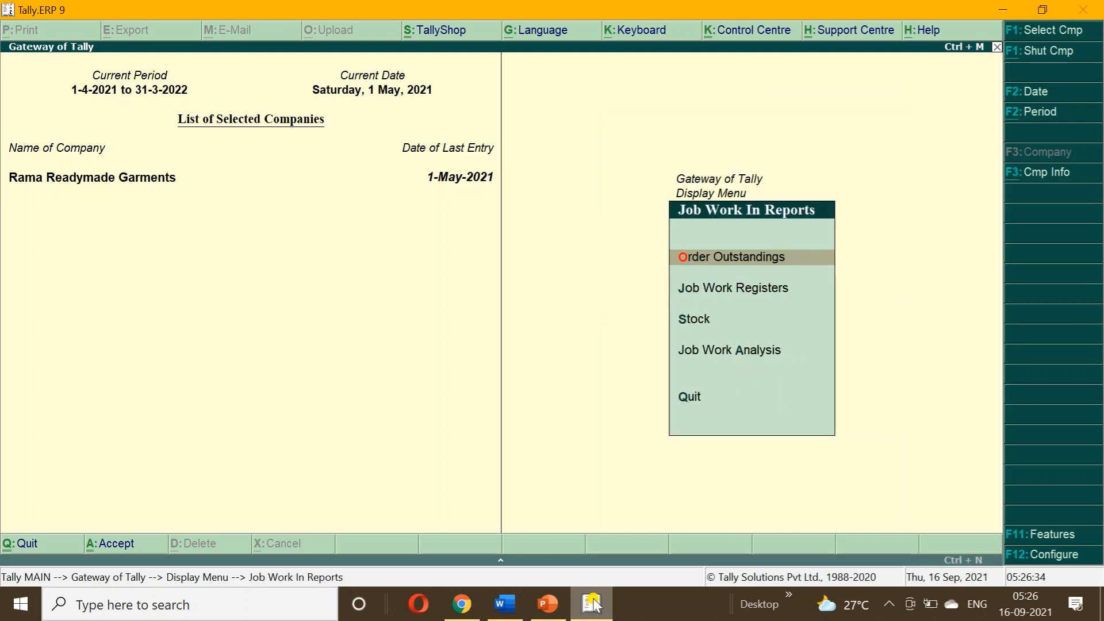
key(Return)
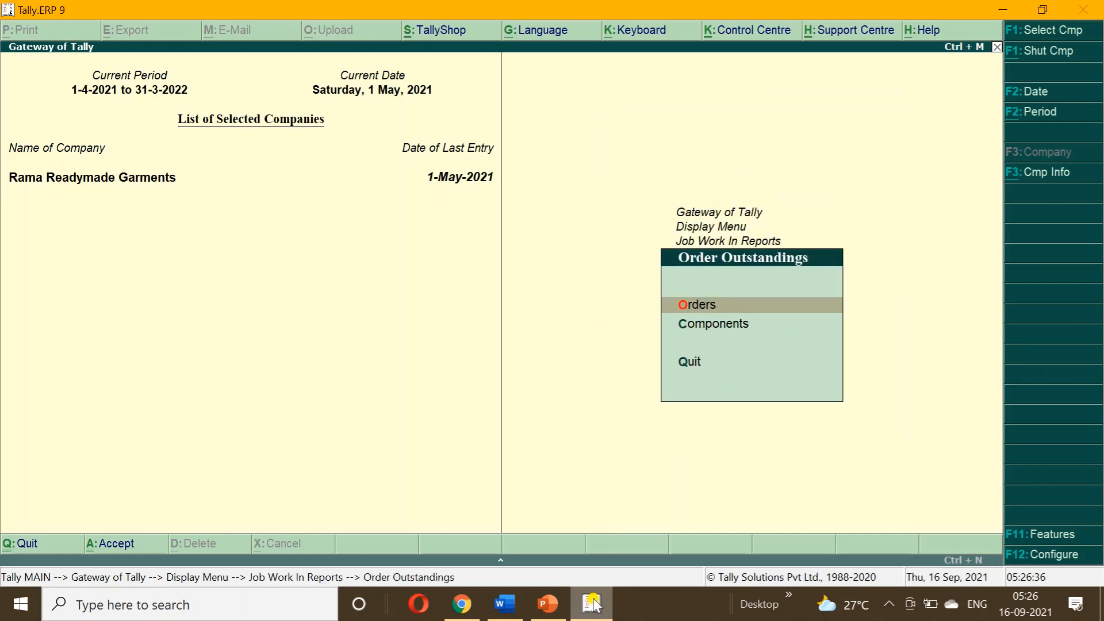
key(Return)
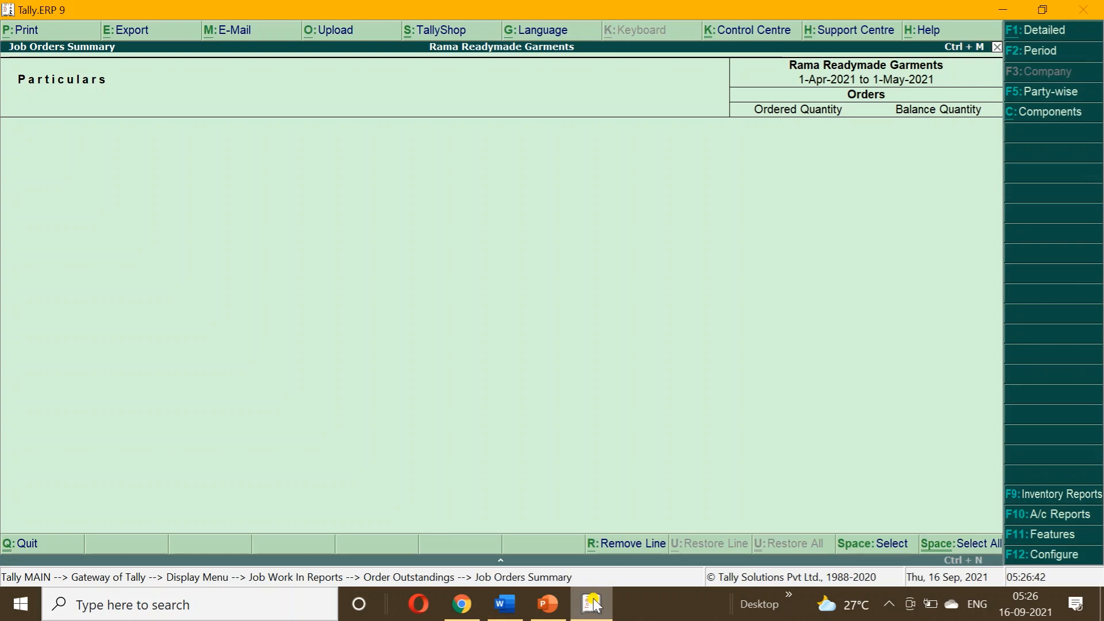
key(Escape)
key(Escape)
Check the Components order summary, then bring up the godown list under Statements of Inventory.
key(Return)
key(Down)
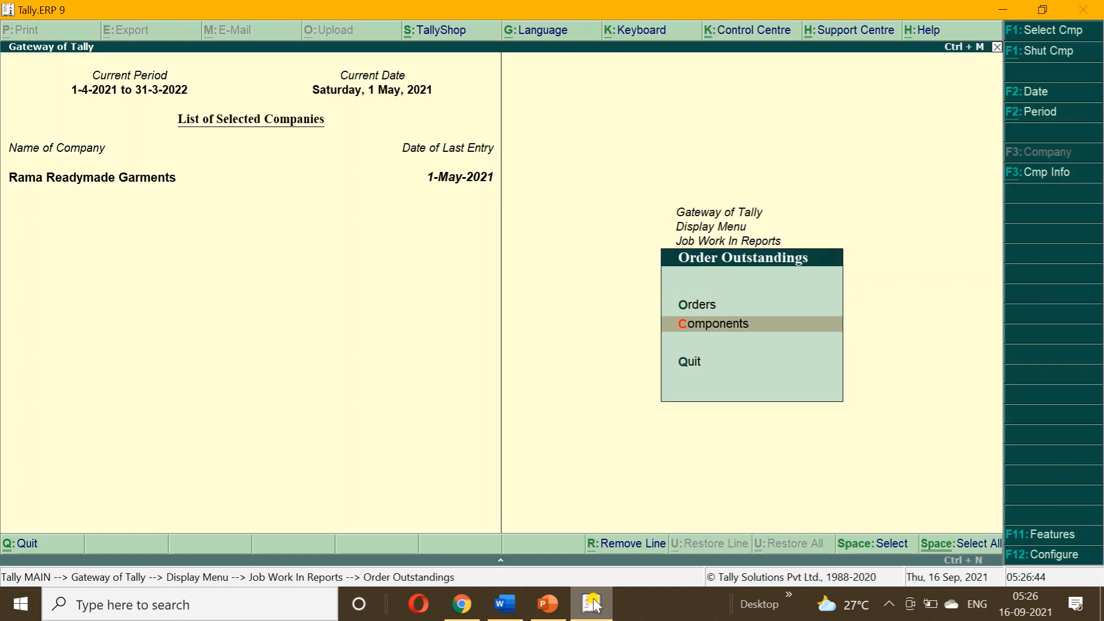
key(Return)
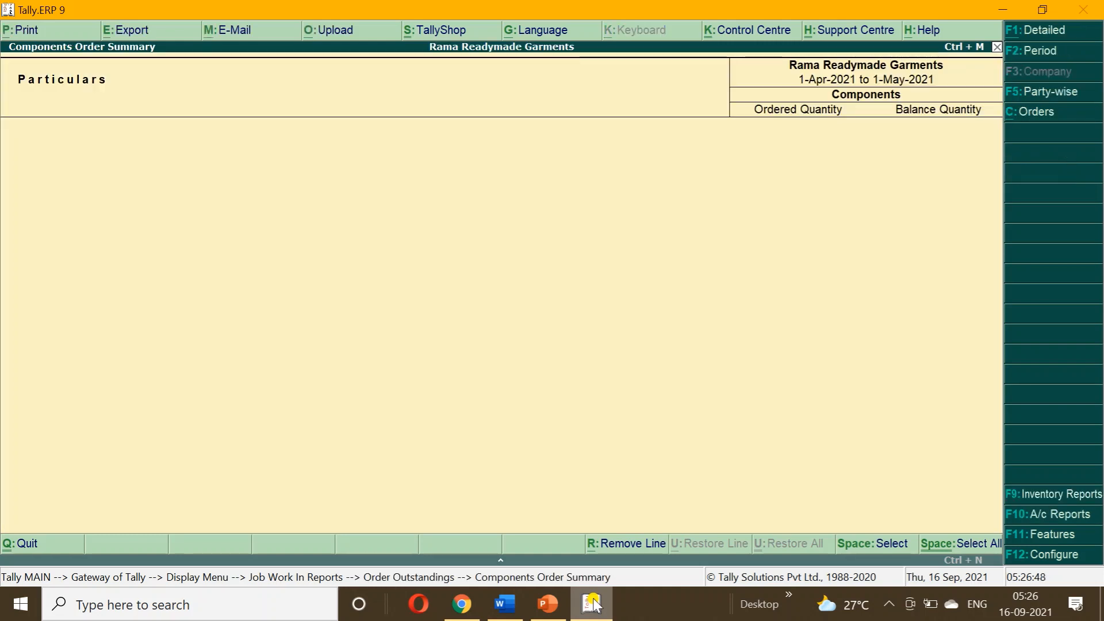
key(Escape)
key(Escape)
key(Escape)
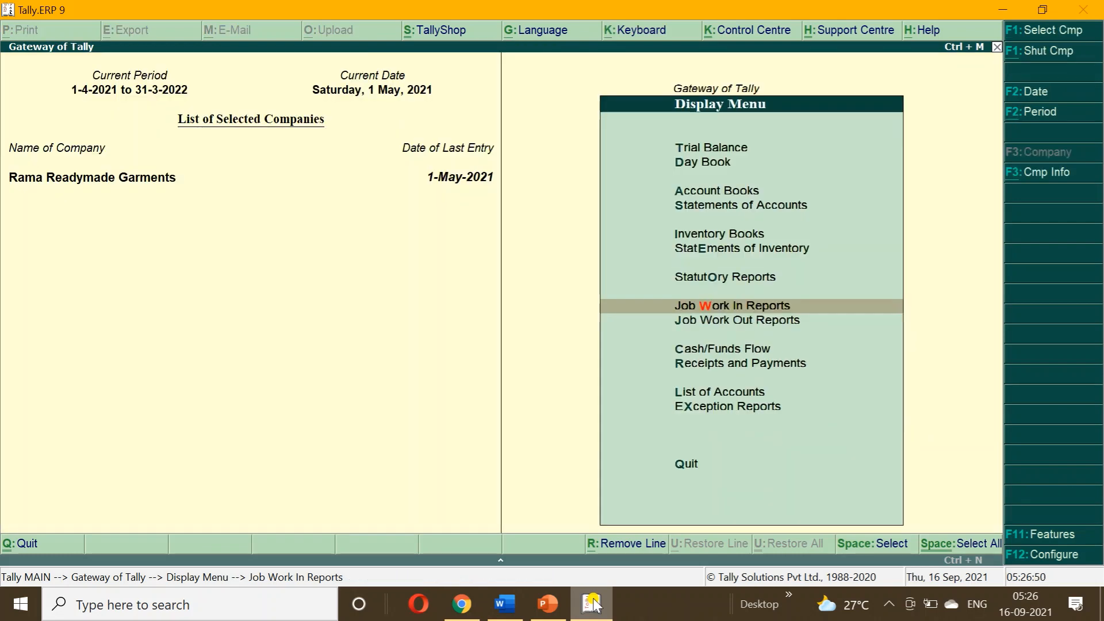
key(Up)
key(Up)
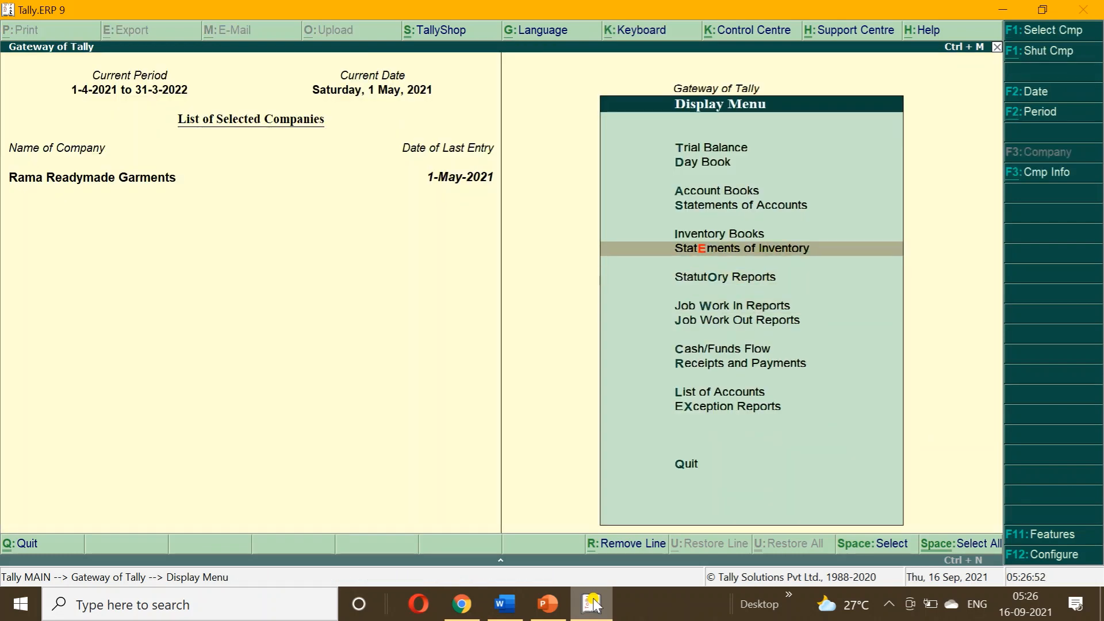
key(Return)
View the JOB WORK IN GODOWN summary, which shows no stock, then return to Gateway of Tally.
key(Return)
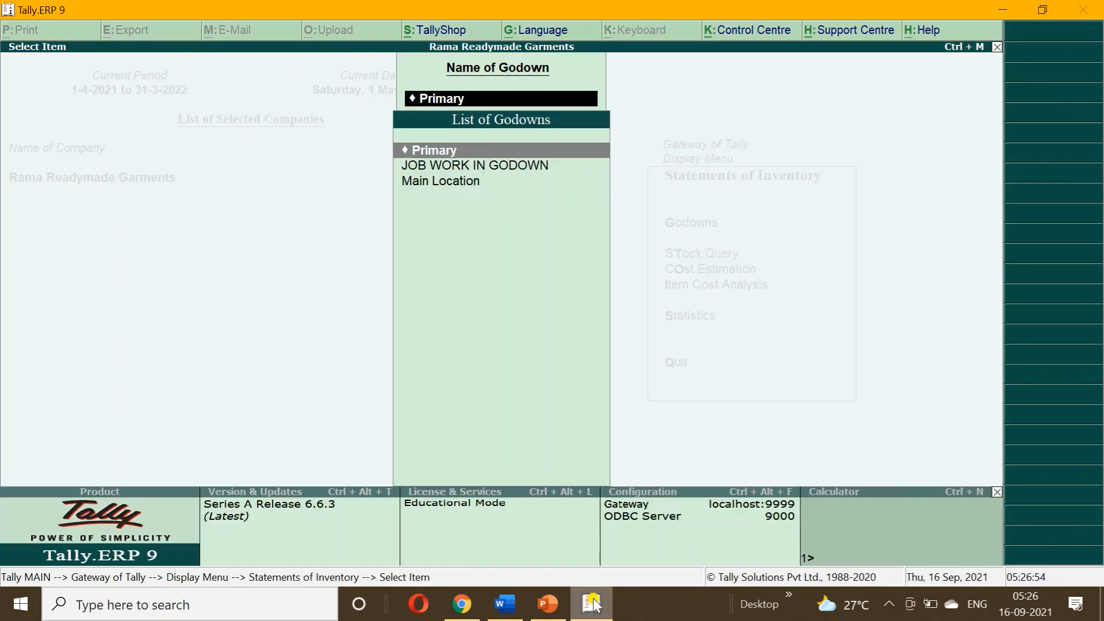
key(Down)
key(Return)
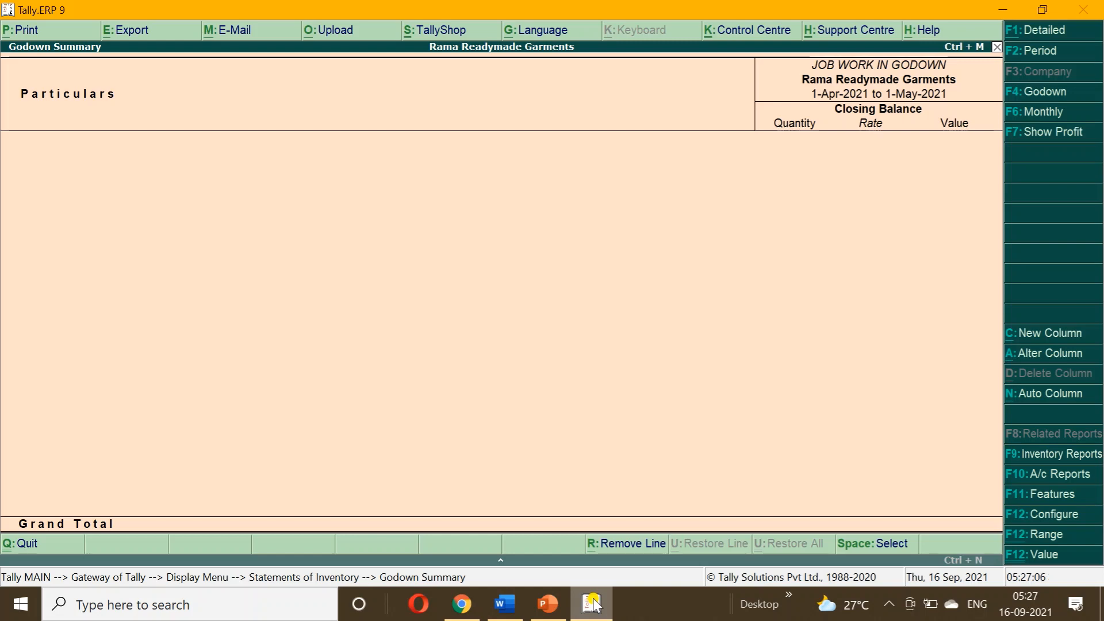
key(Escape)
key(Escape)
key(Escape)
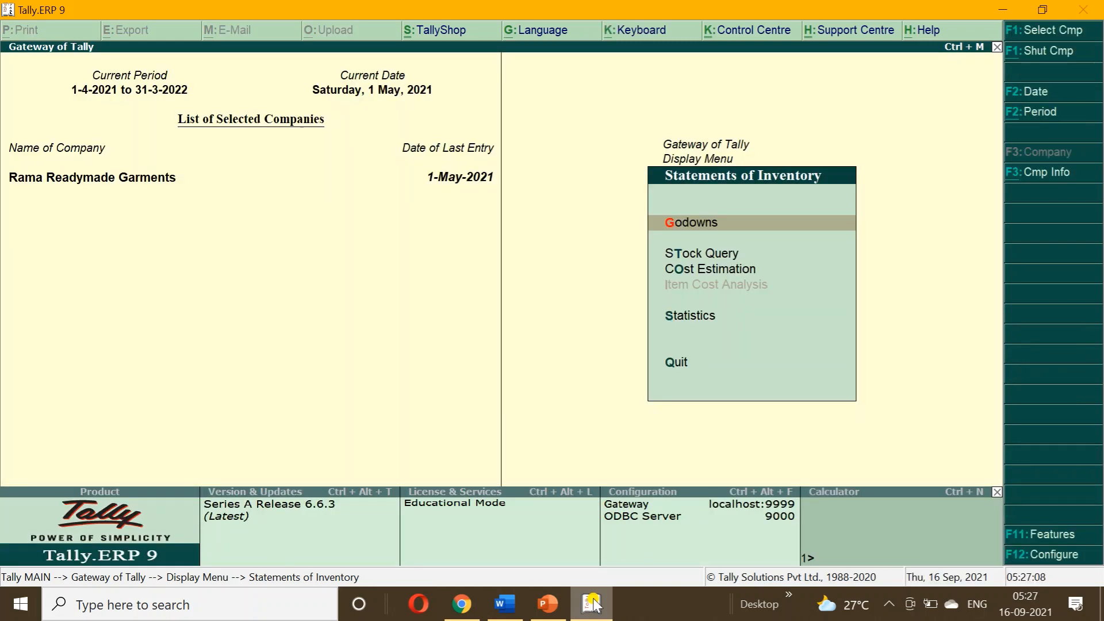
key(Escape)
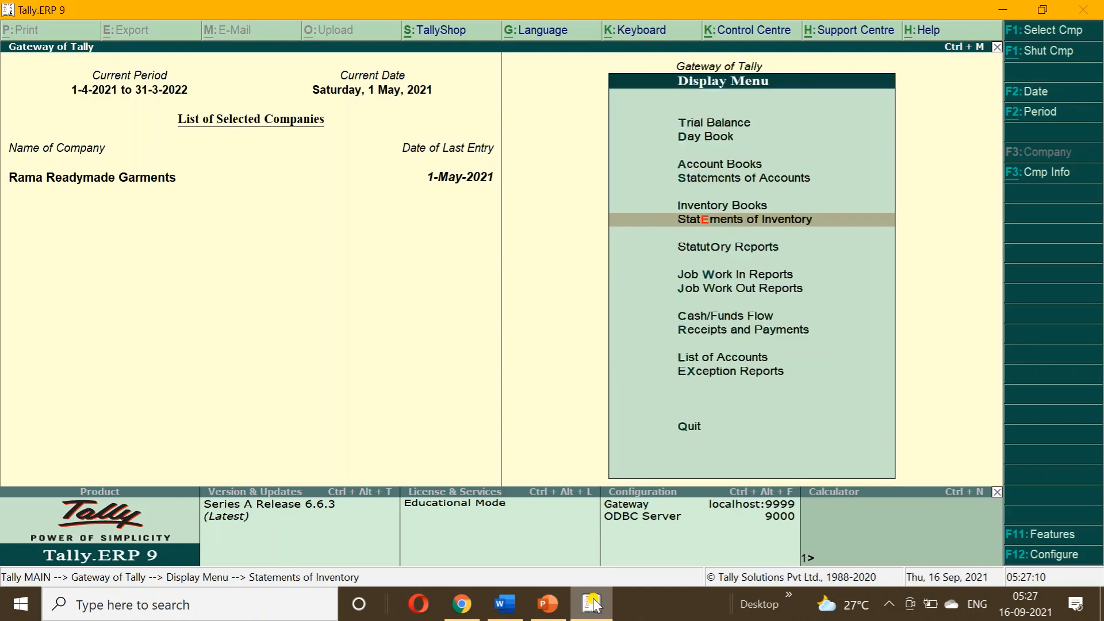
key(Up)
key(Up)
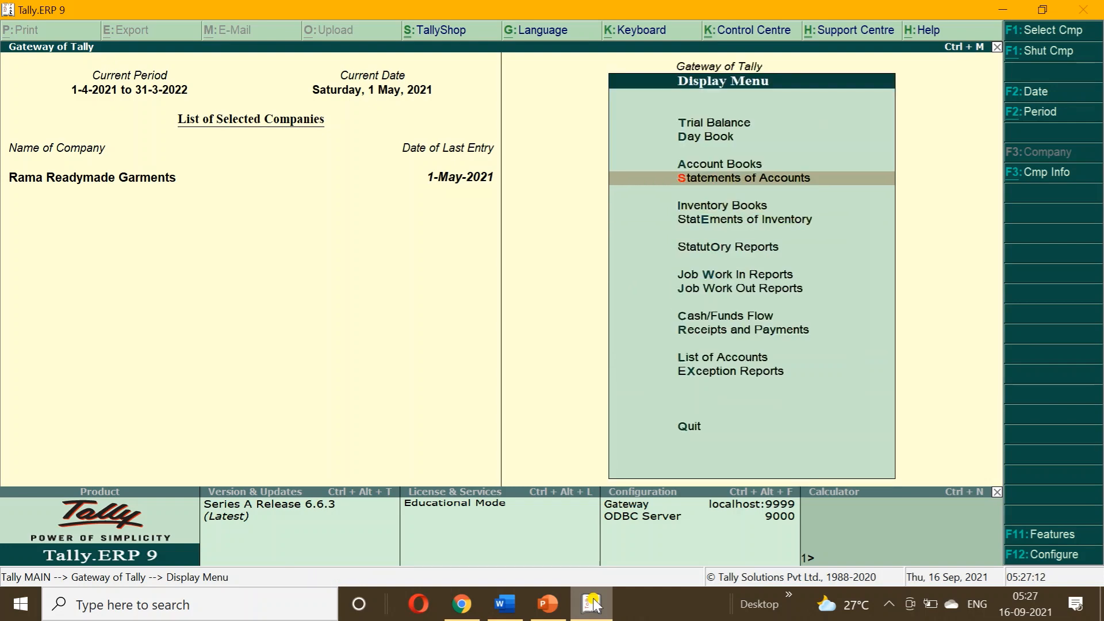
key(Escape)
key(Up)
key(Up)
key(Up)
key(Up)
key(Up)
key(Up)
key(Up)
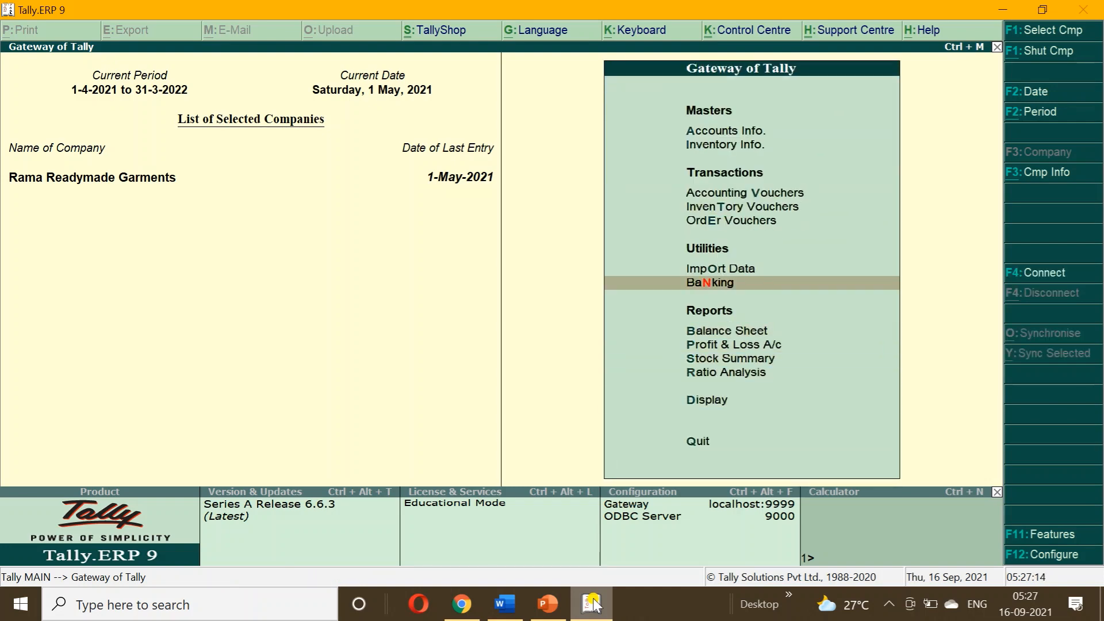
key(Up)
key(Up)
Start a Sales voucher in accounting invoice mode with reference 10, billed to PRIYA GARMENTS.
key(Return)
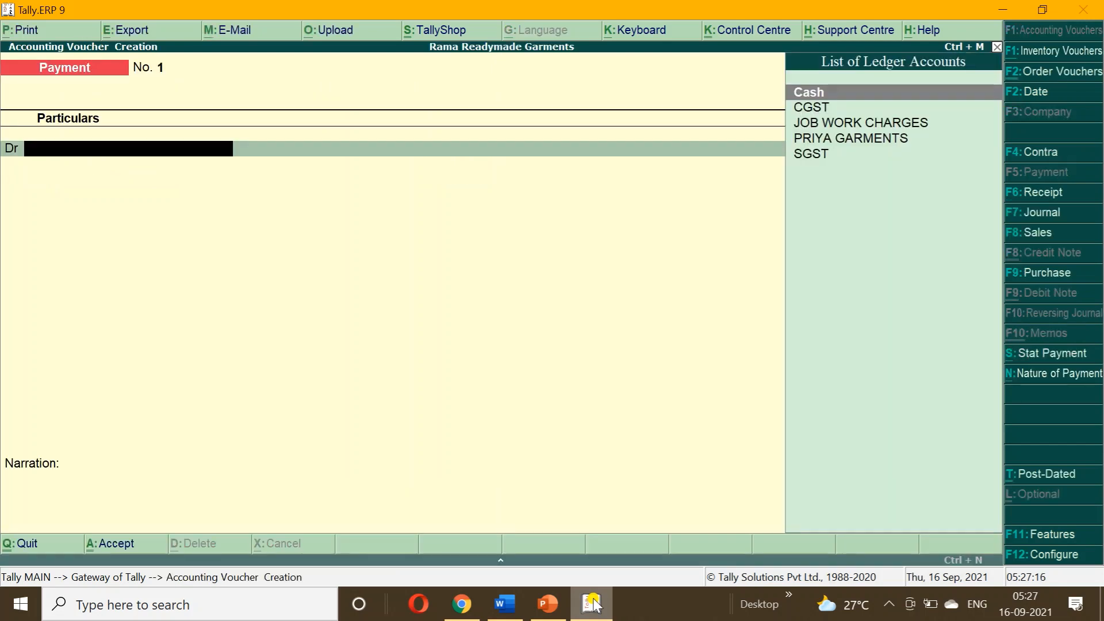
click(1041, 235)
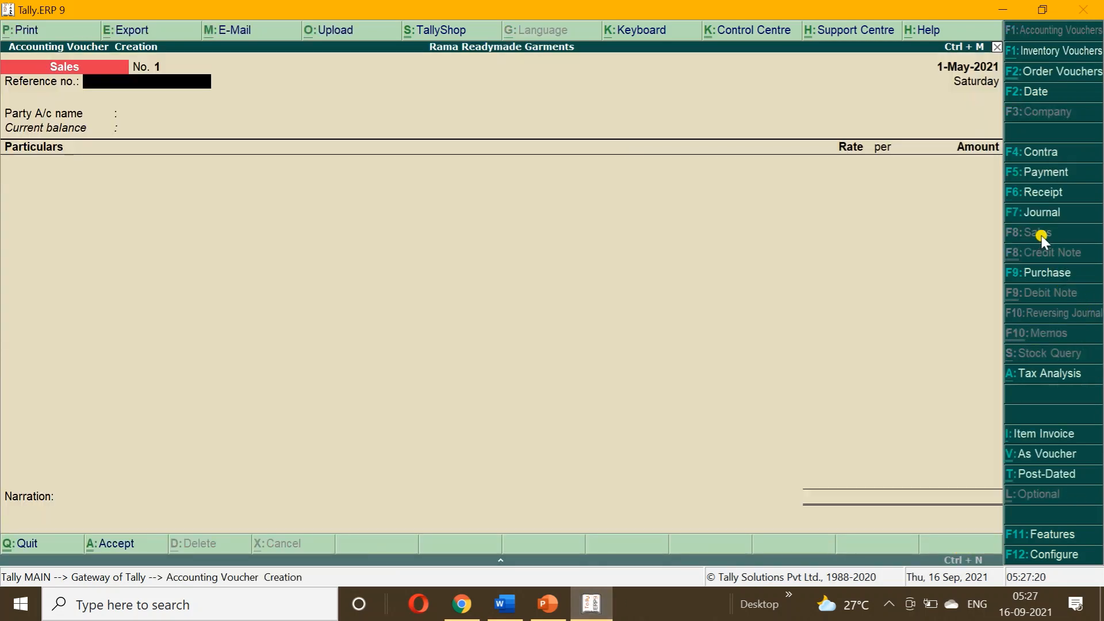
click(1048, 436)
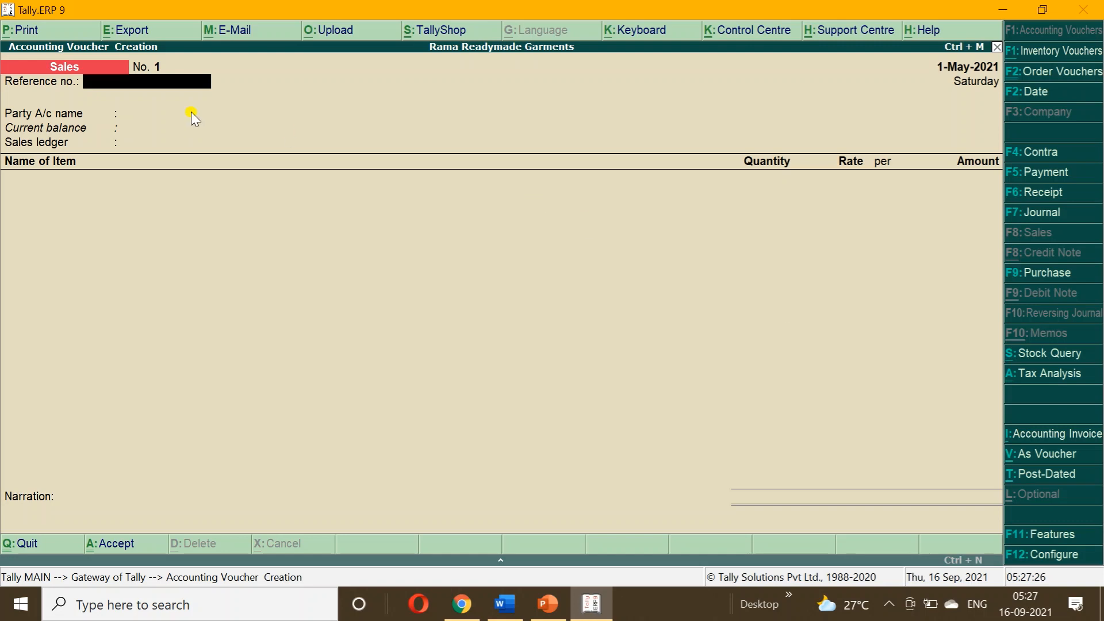
click(1048, 437)
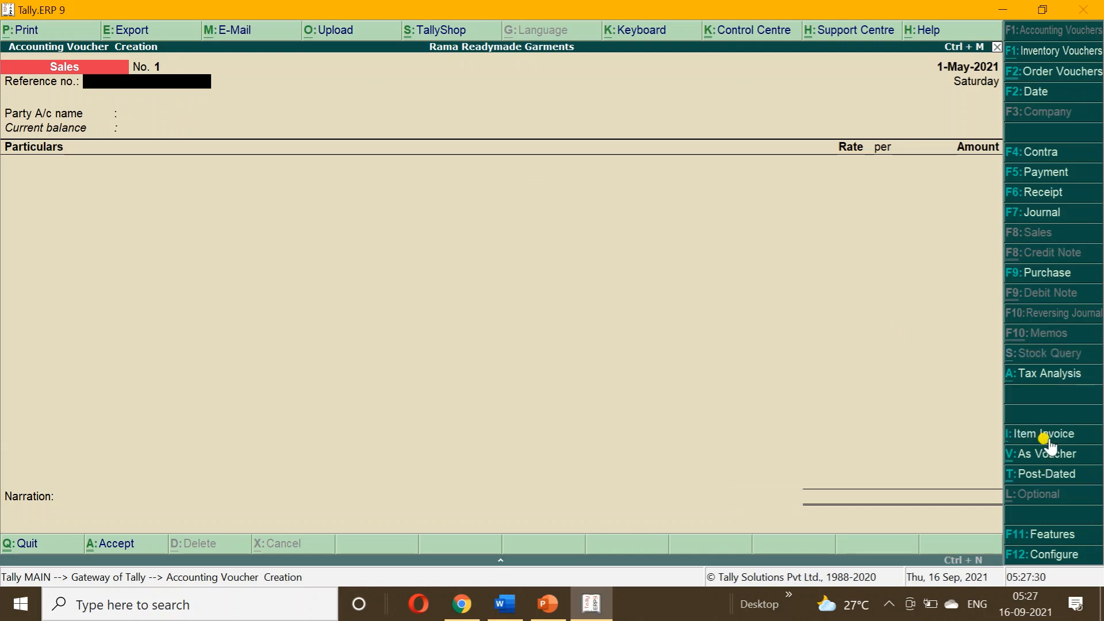
text(10)
key(Return)
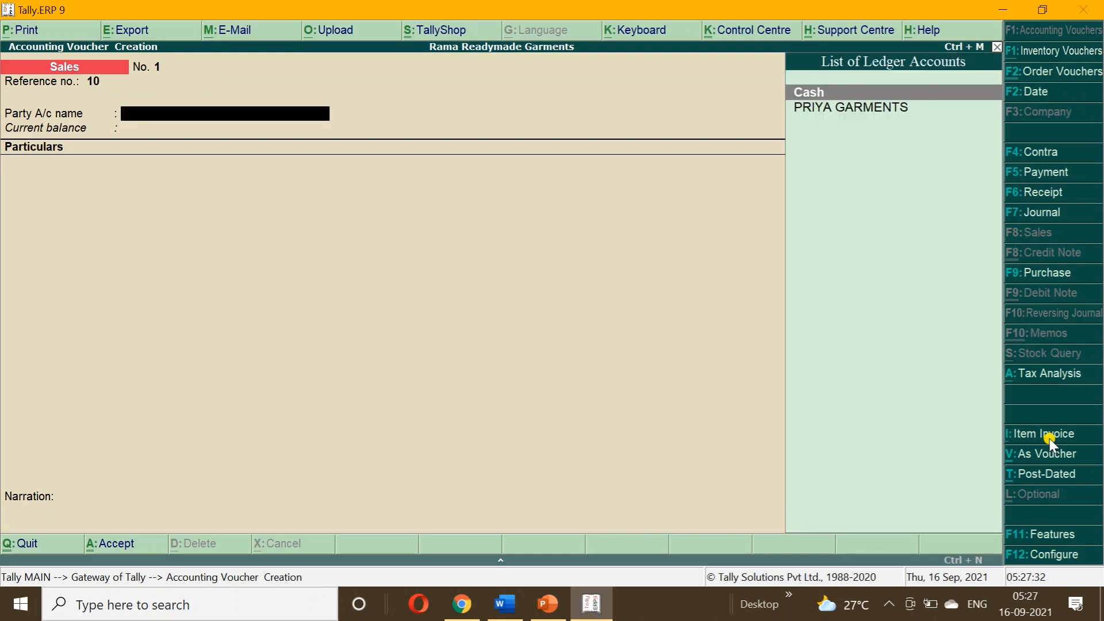
key(Down)
key(Return)
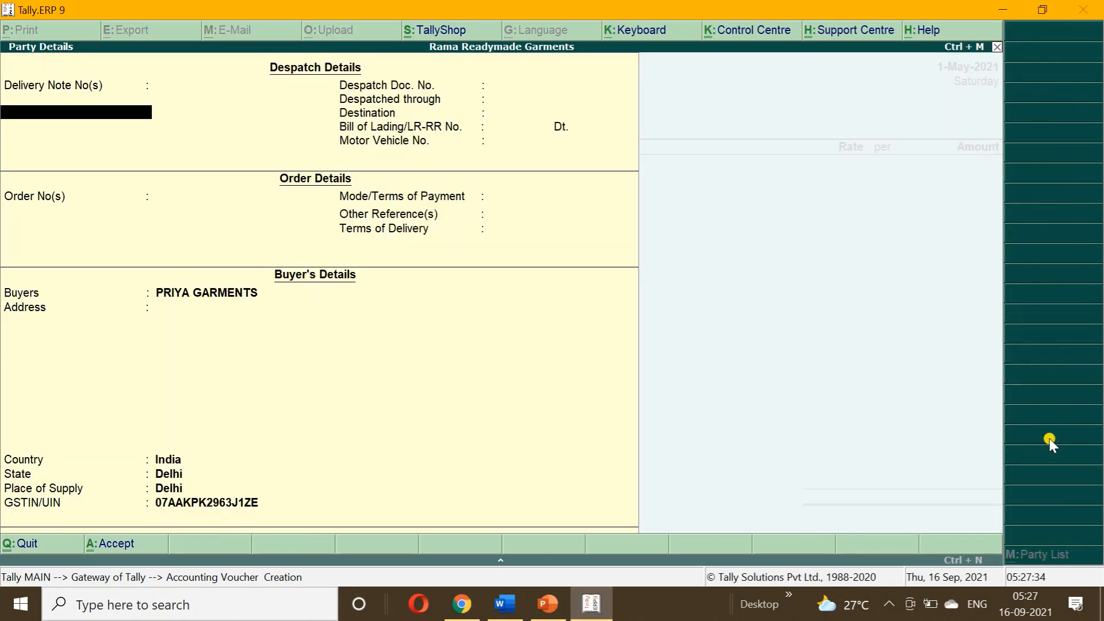
key(Return)
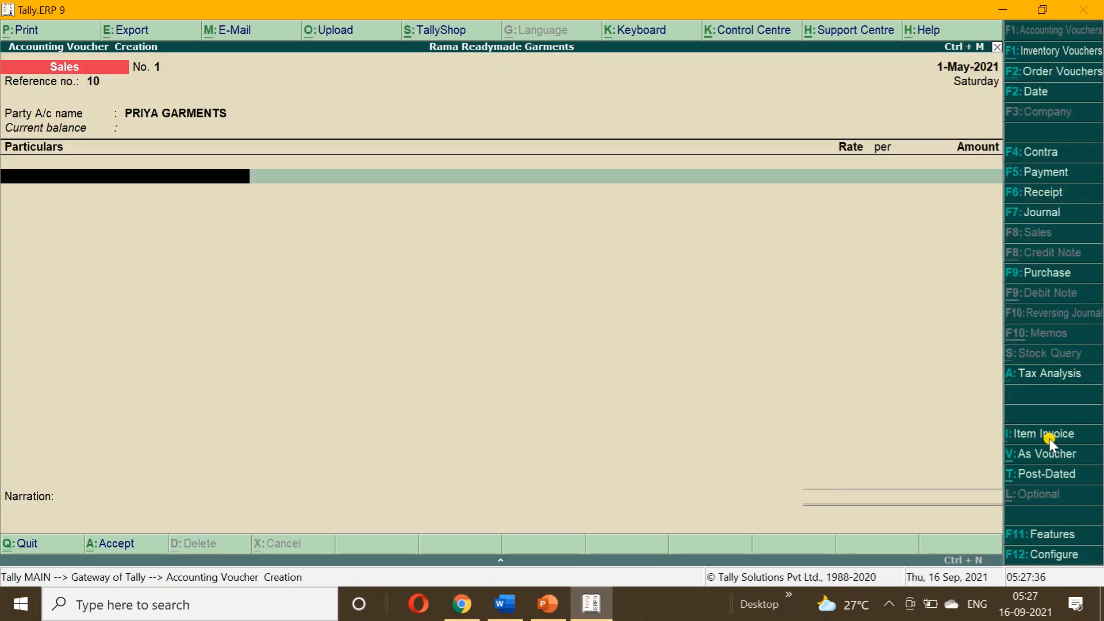
Add JOB WORK CHARGES of 10,000 with the Sales Taxable classification.
text(J)
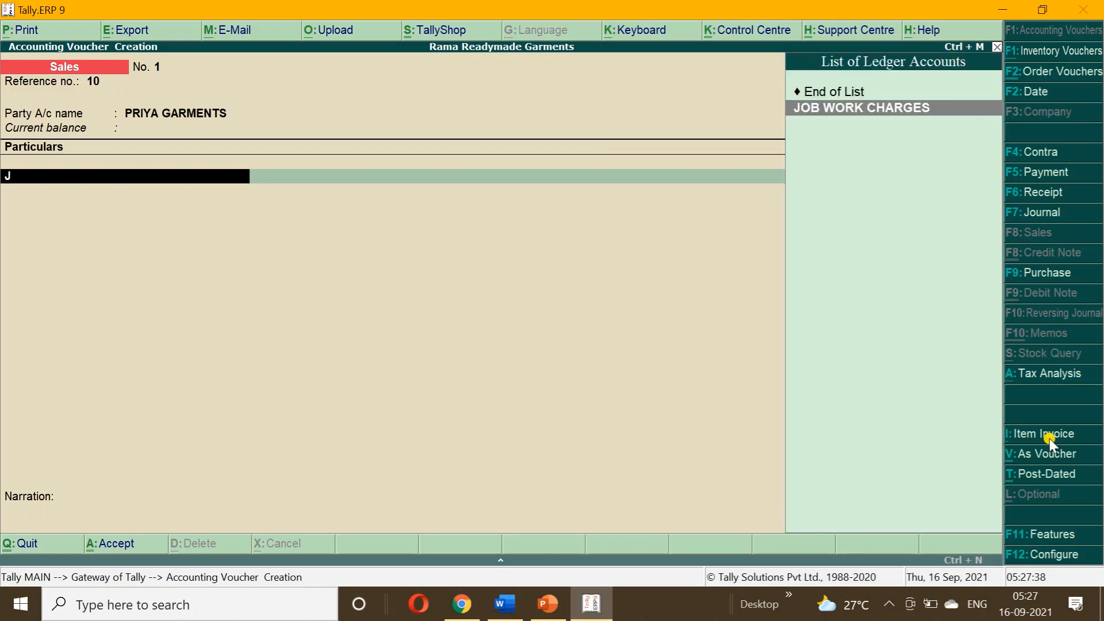
key(Return)
key(Return)
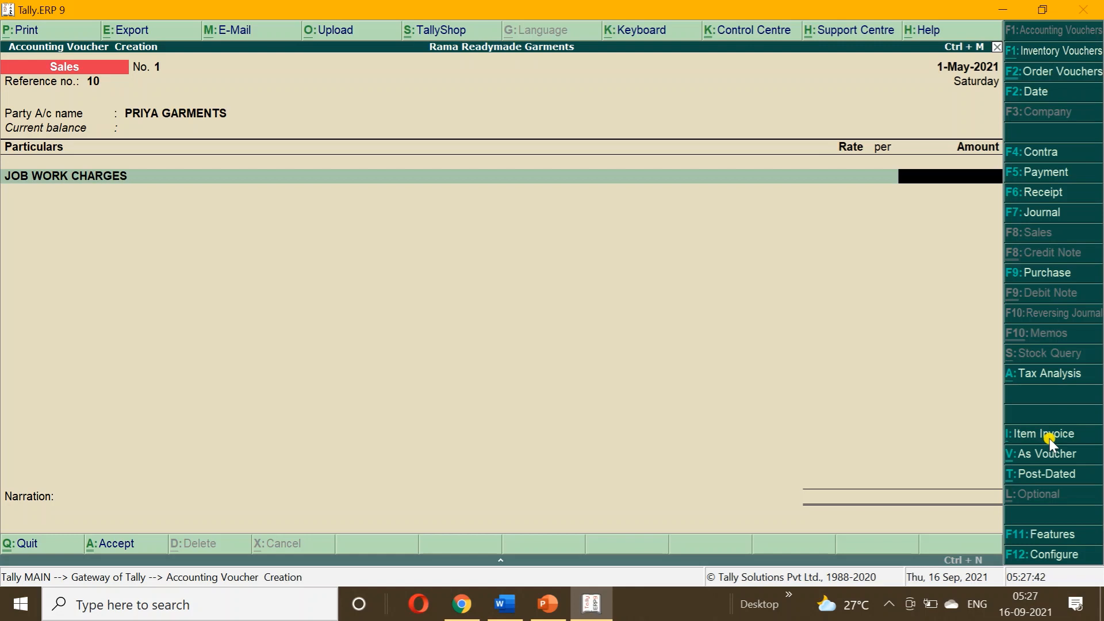
text(10000)
key(Return)
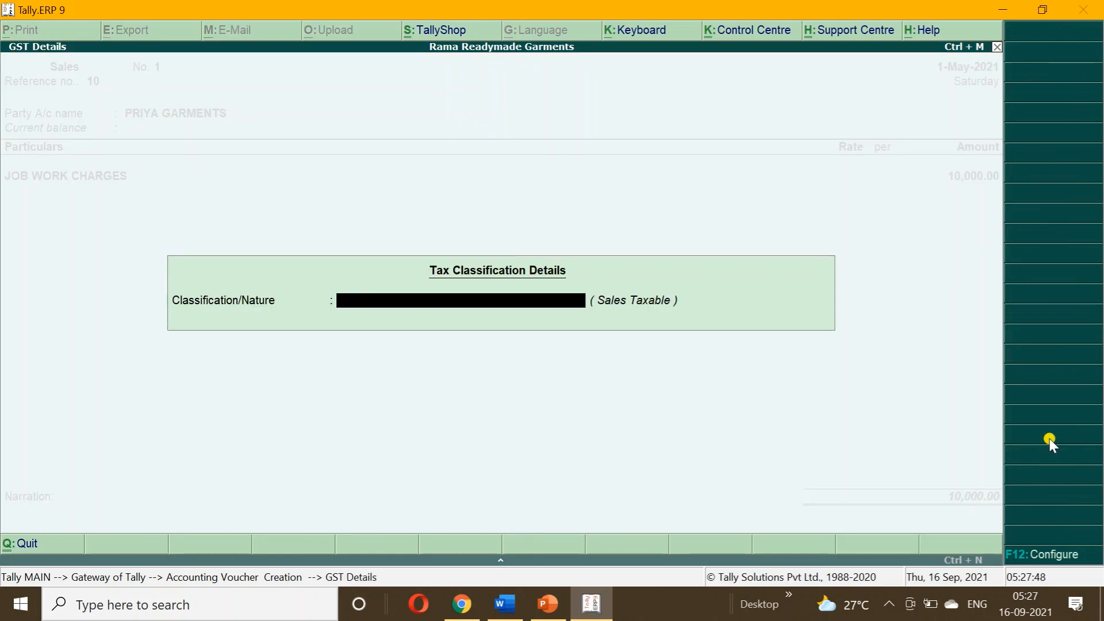
text(SALE)
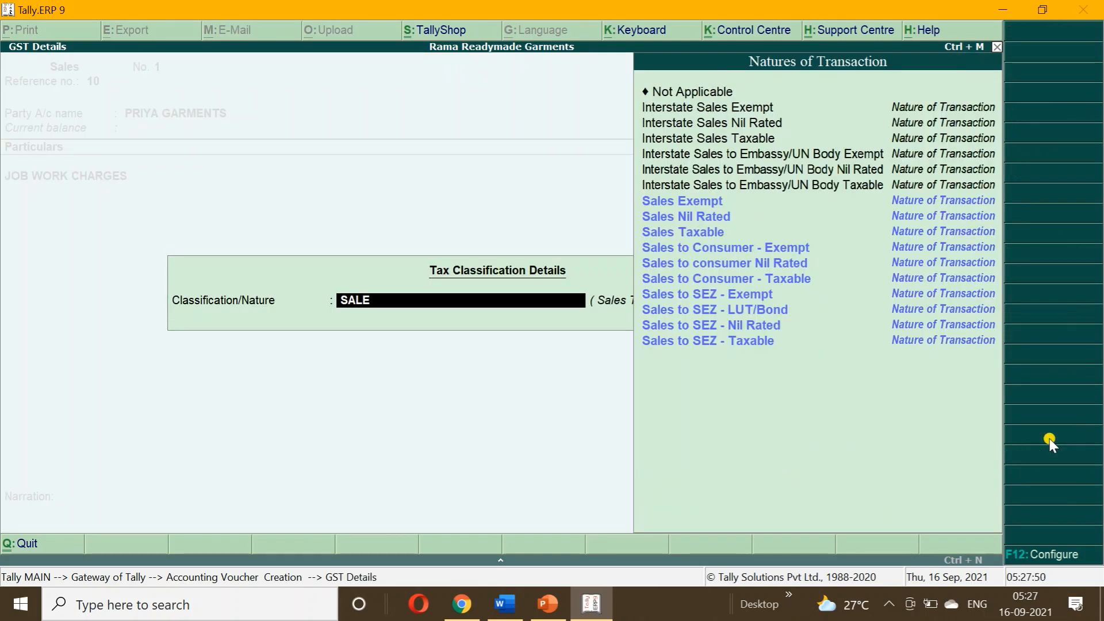
key(Down)
key(Down)
key(Return)
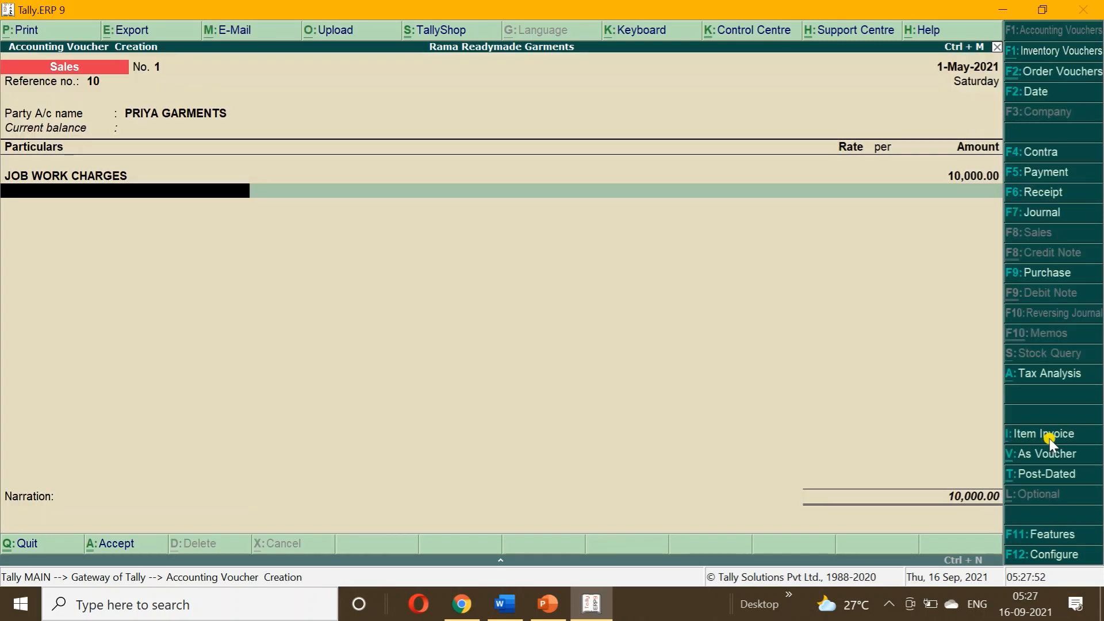
Add CGST and SGST of 250.00 each and save the 10,500.00 invoice.
text(C)
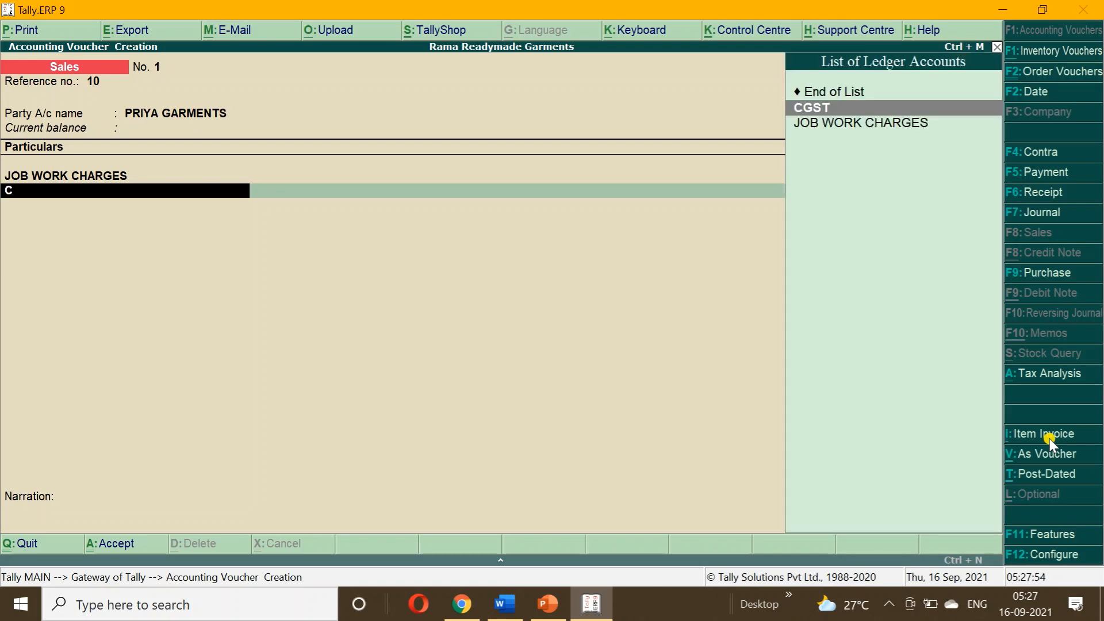
key(Return)
key(Return)
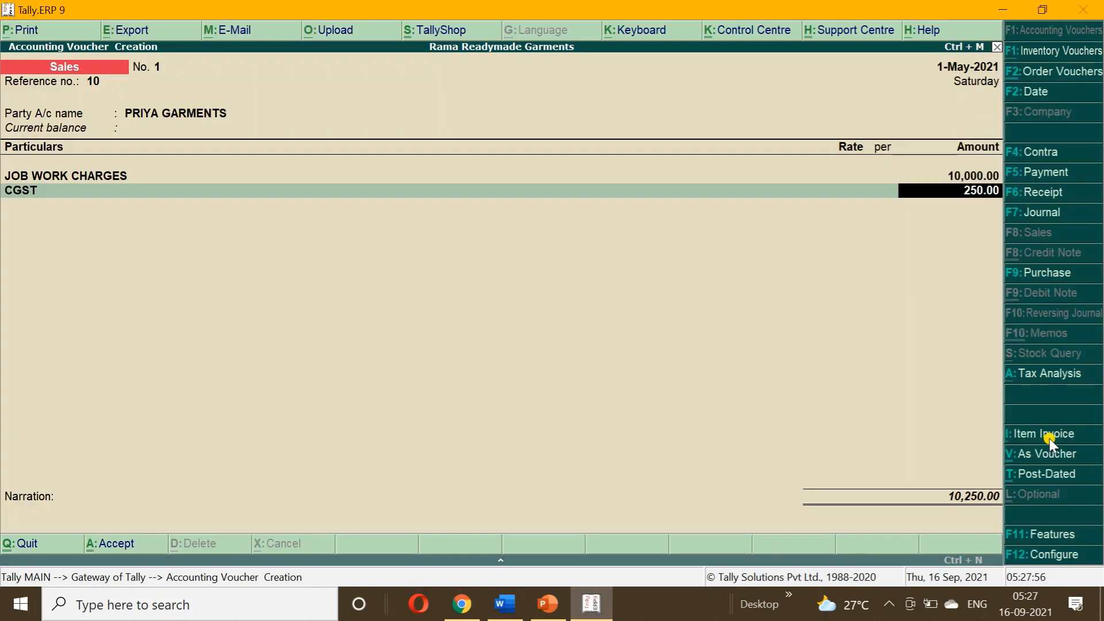
key(Return)
text(S)
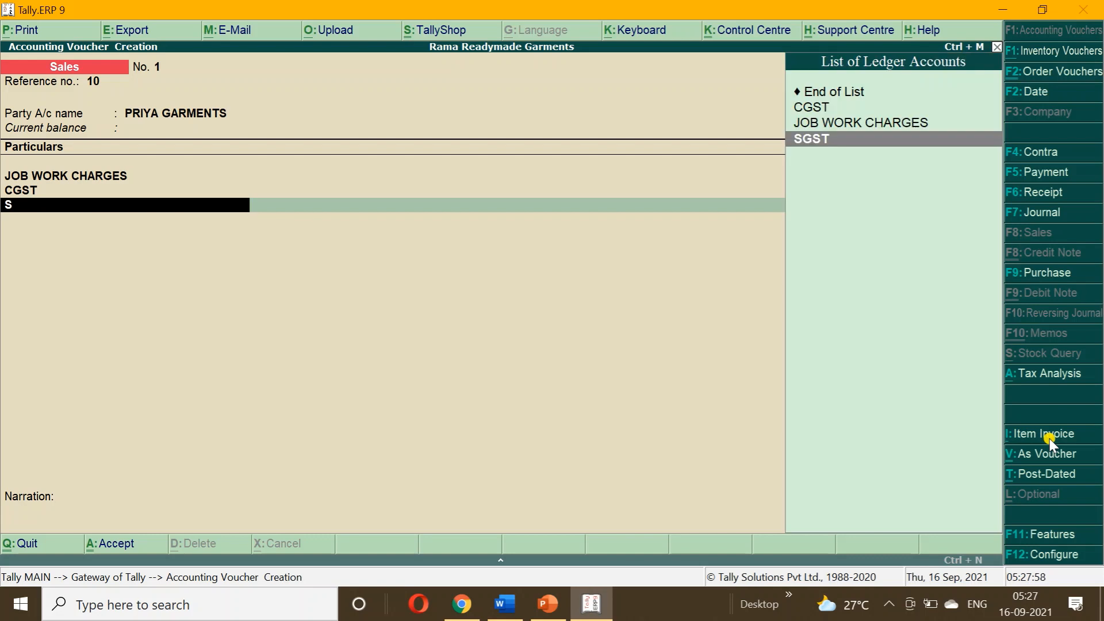
key(Return)
key(Return)
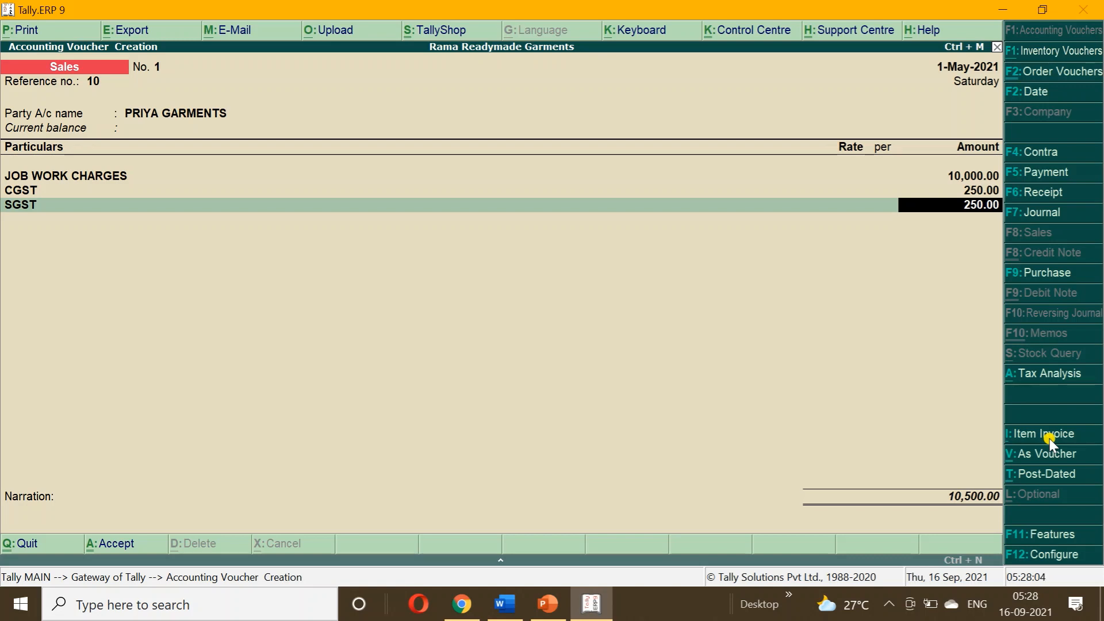
key(Return)
key(Return)
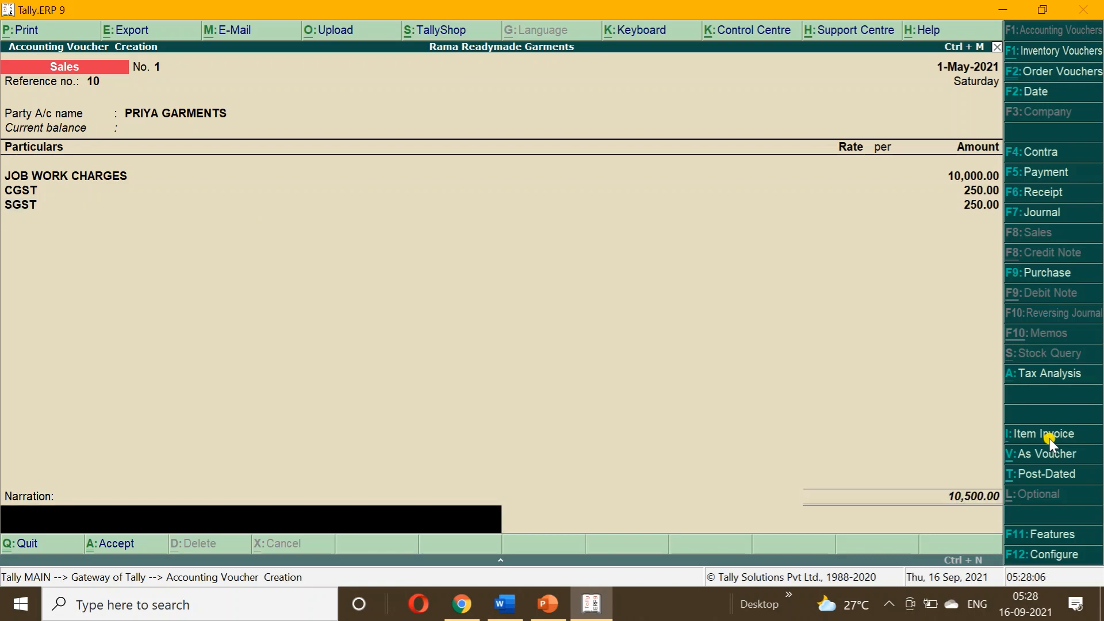
key(Return)
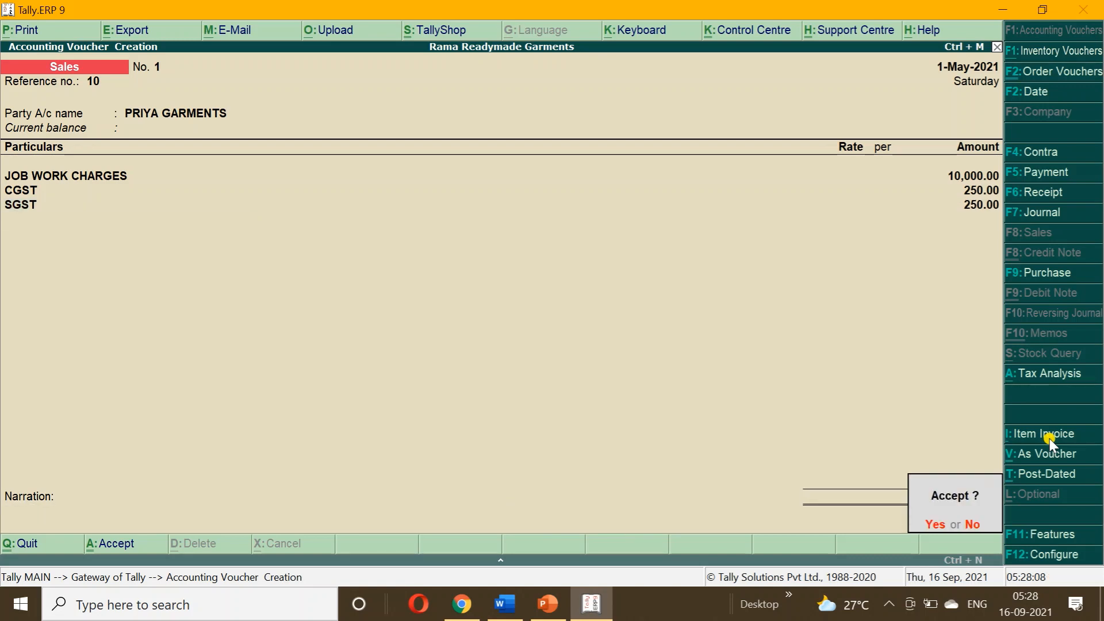
key(Return)
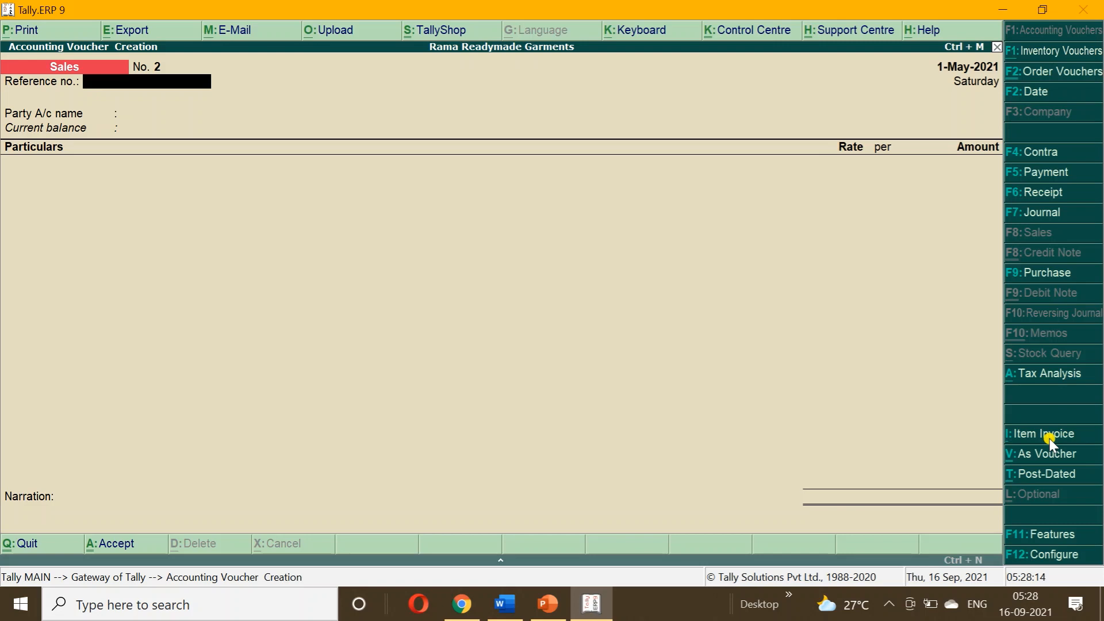
Check Bills Receivable, showing PRIYA GARMENTS ref 10 pending 10,500.00, then return to Gateway of Tally.
key(Escape)
key(Return)
key(d)
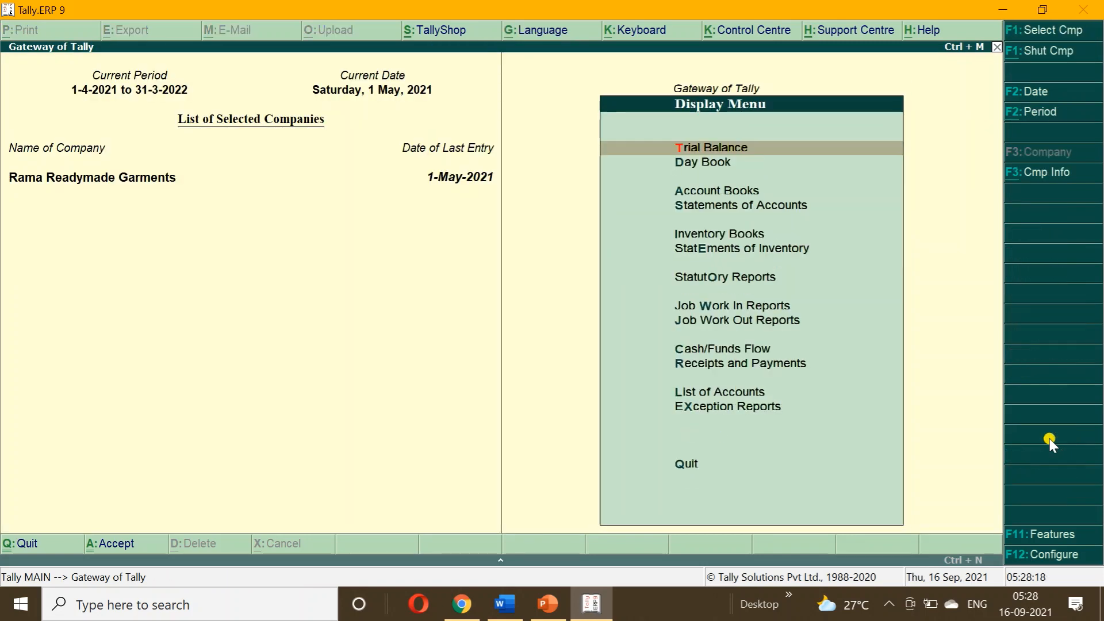
key(Down)
key(Down)
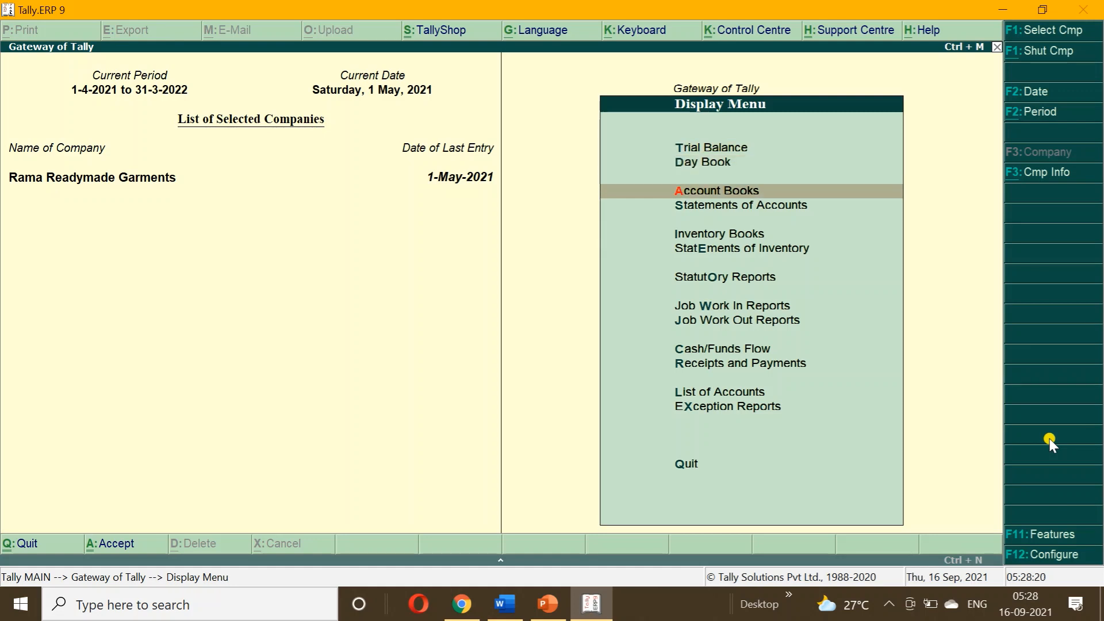
key(Down)
key(Return)
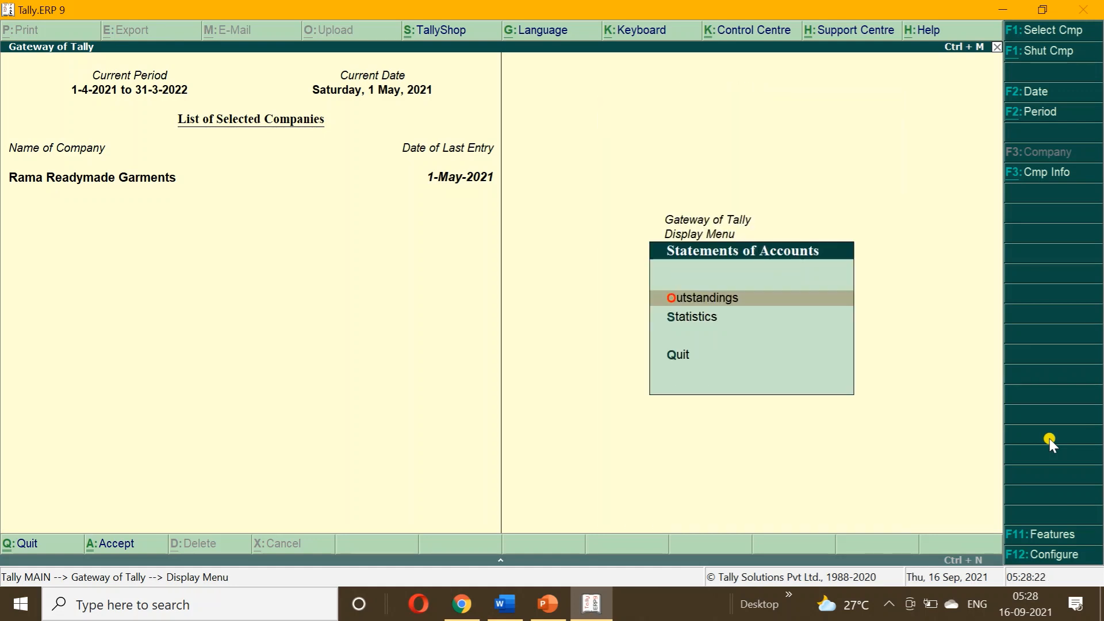
key(Return)
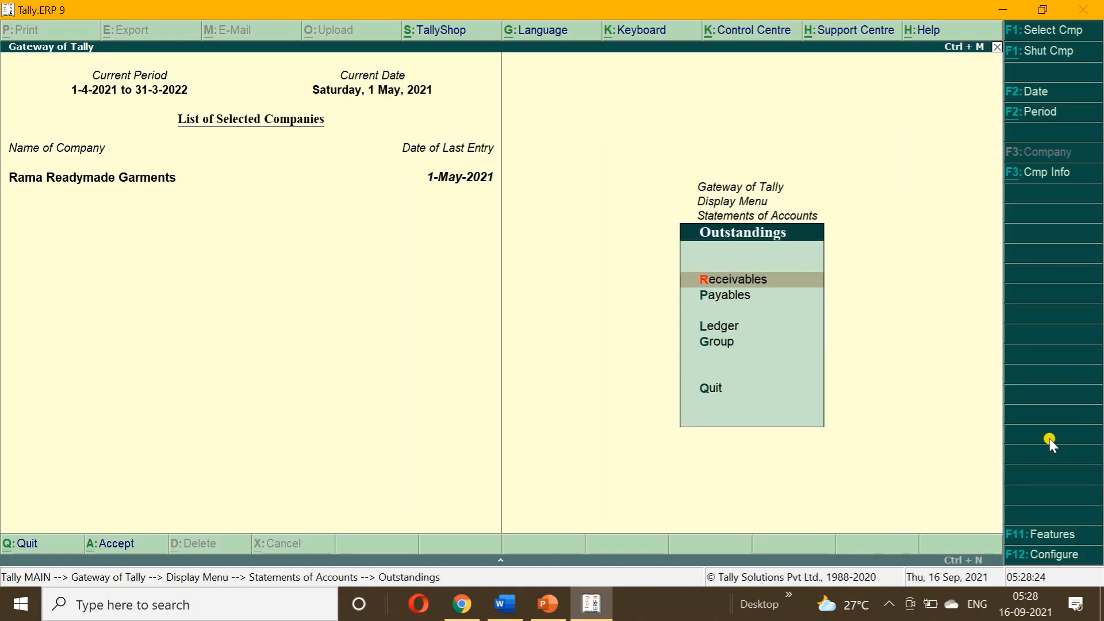
key(Return)
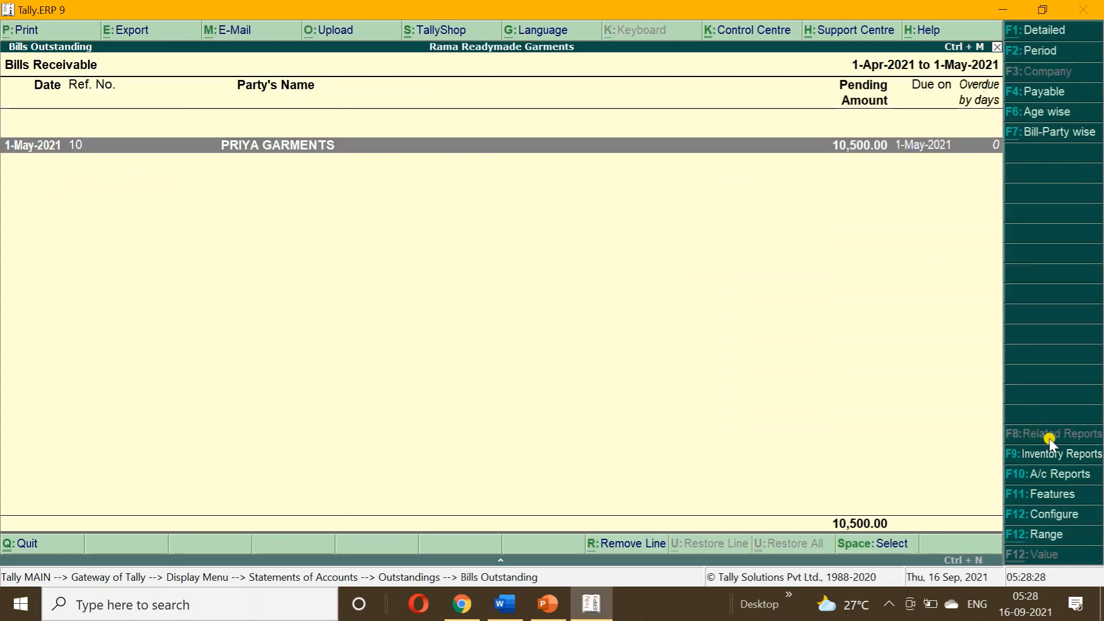
key(Escape)
key(Escape)
key(Escape)
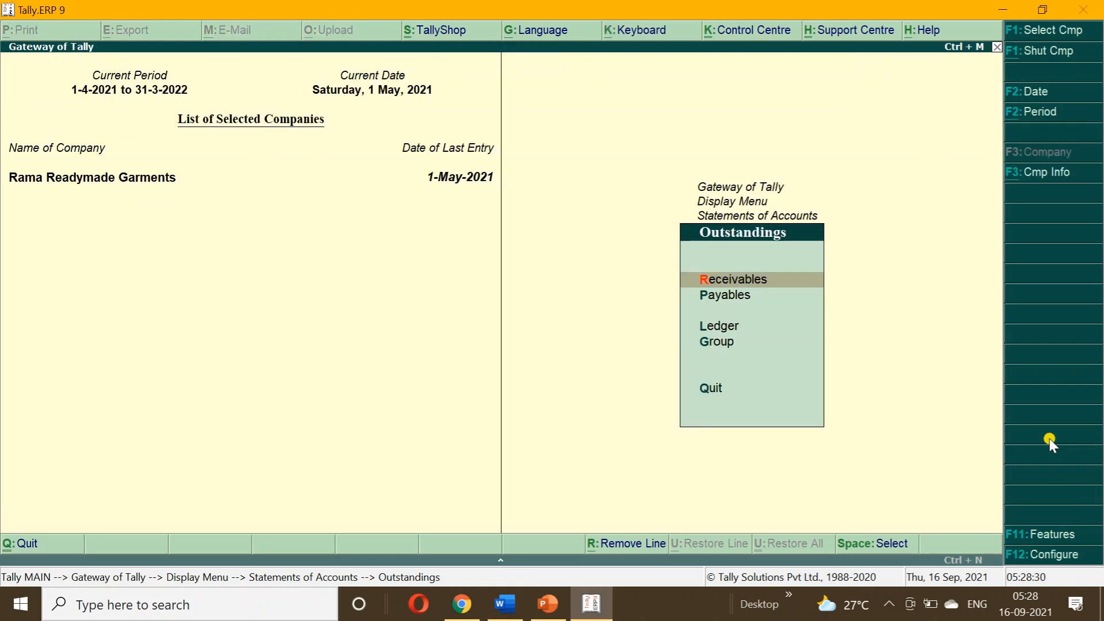
key(Escape)
key(Up)
key(Up)
key(Up)
key(Up)
key(Up)
key(Up)
key(Up)
key(Up)
key(Up)
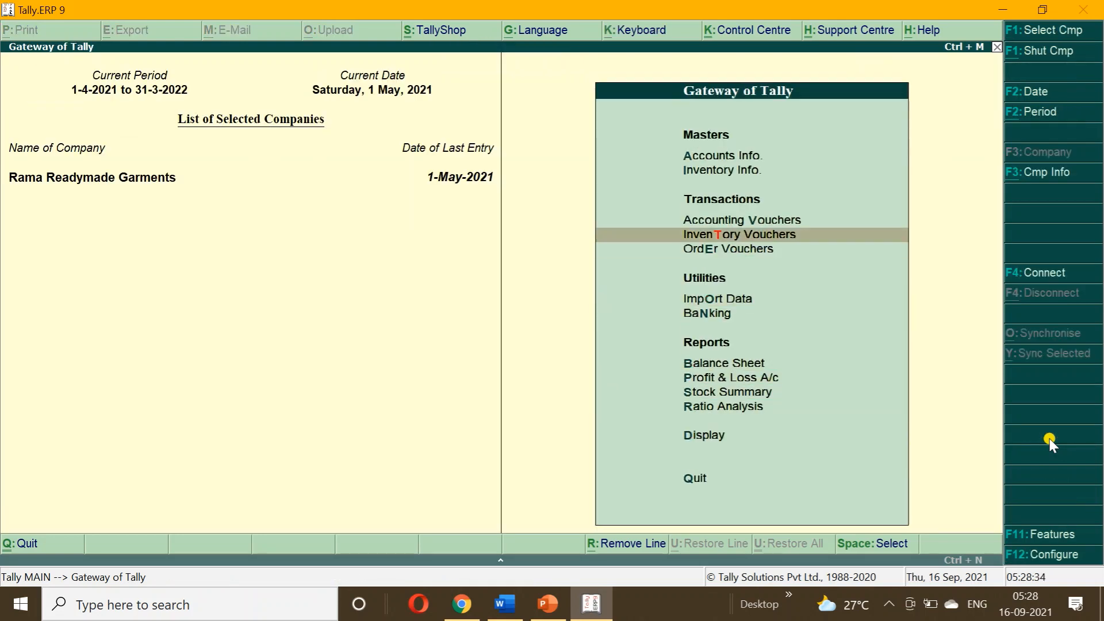
Credit PRIYA GARMENTS 10,500 against bill 10, debit Cash, and save Receipt No. 1.
key(Return)
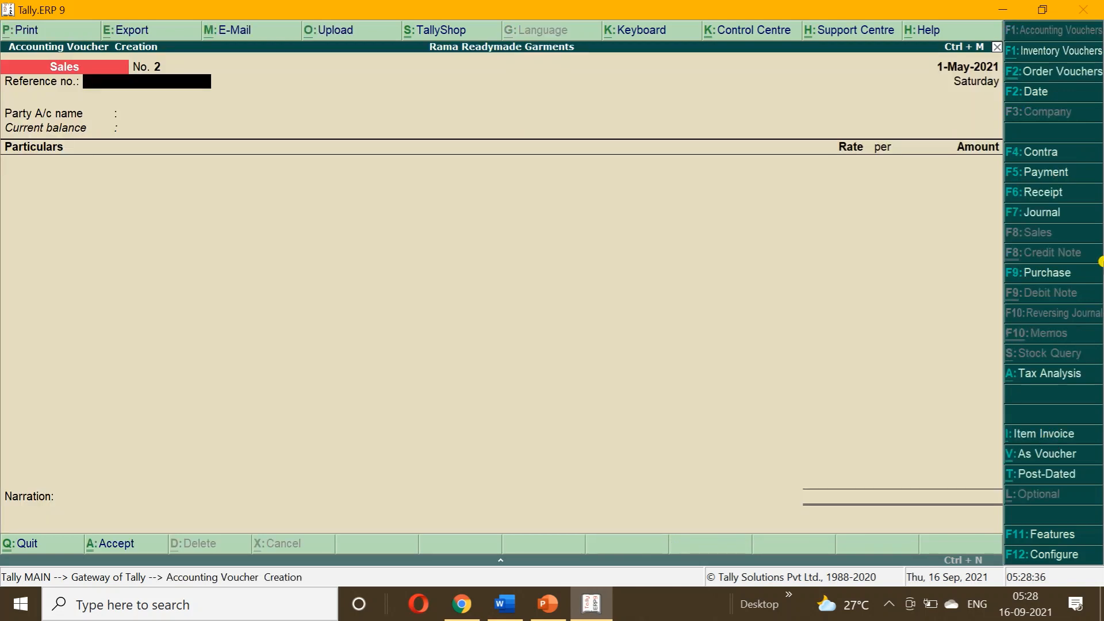
click(1045, 194)
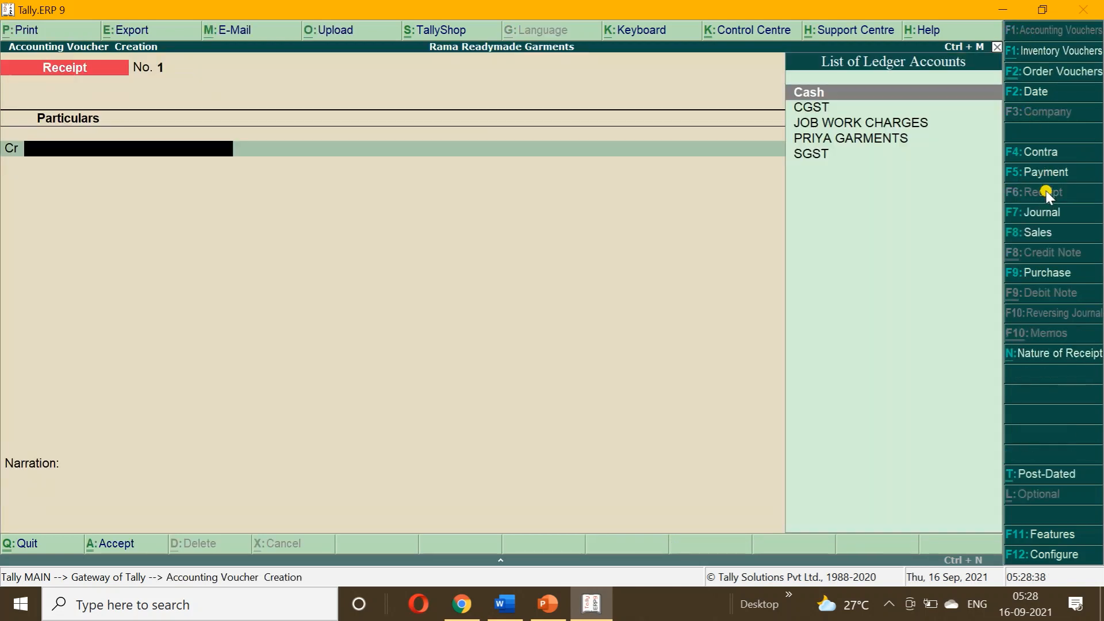
key(Down)
key(Down)
key(Down)
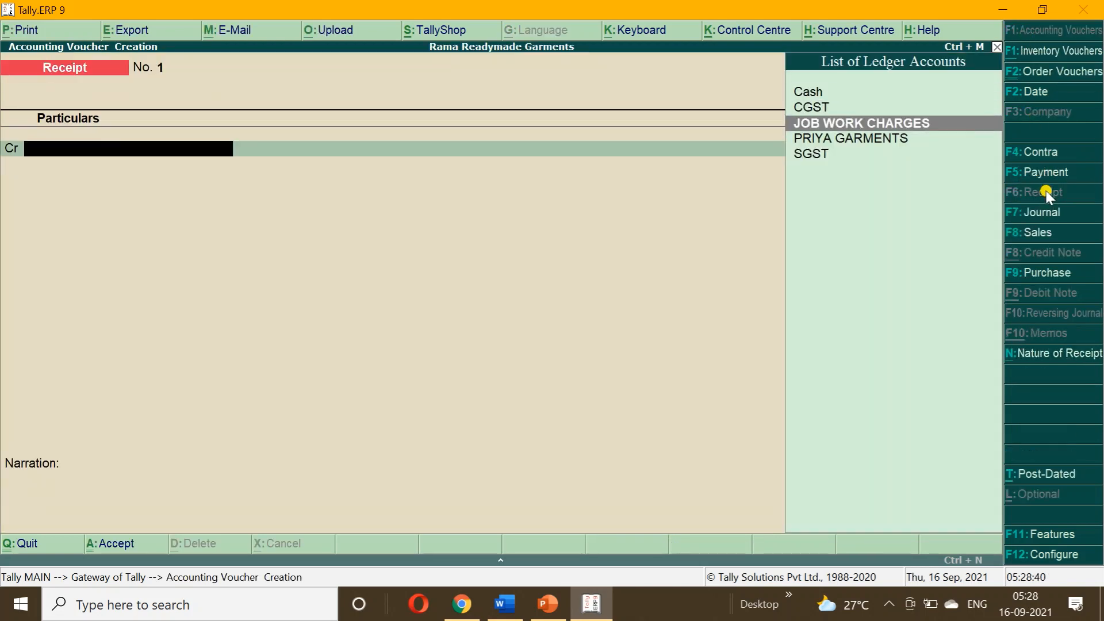
key(Return)
text(10500)
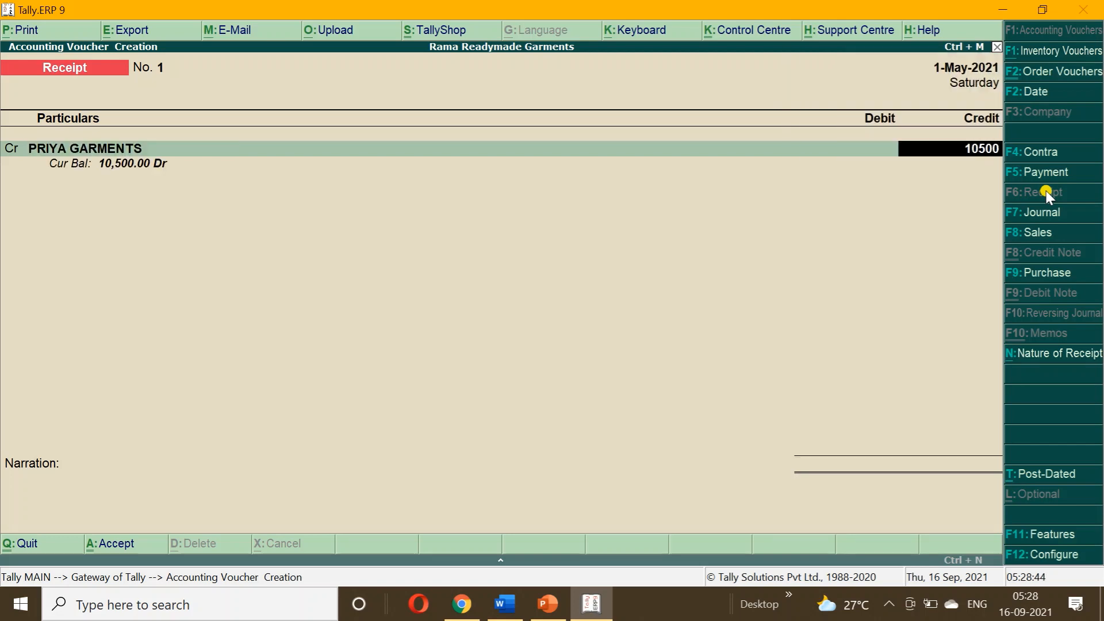
key(Return)
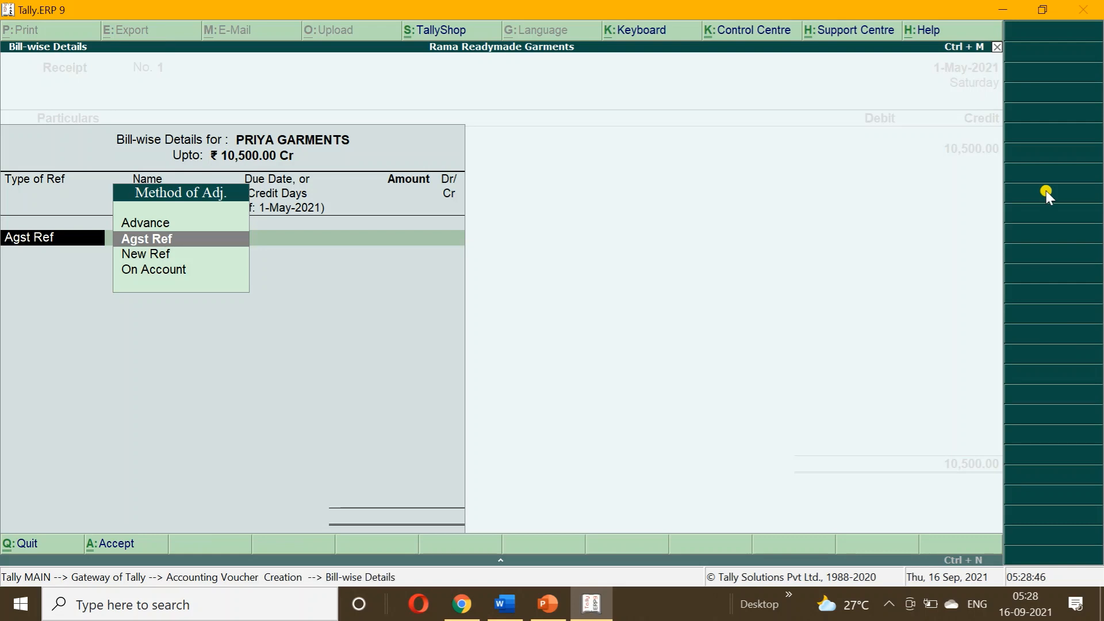
key(Return)
key(Return)
key(Return)
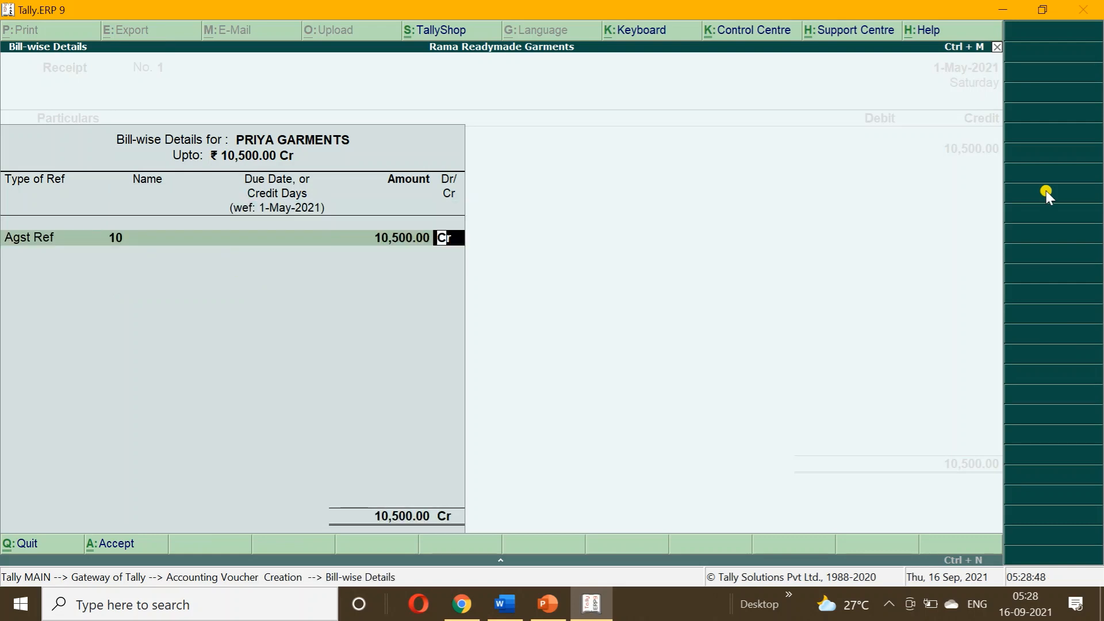
key(Return)
key(Return)
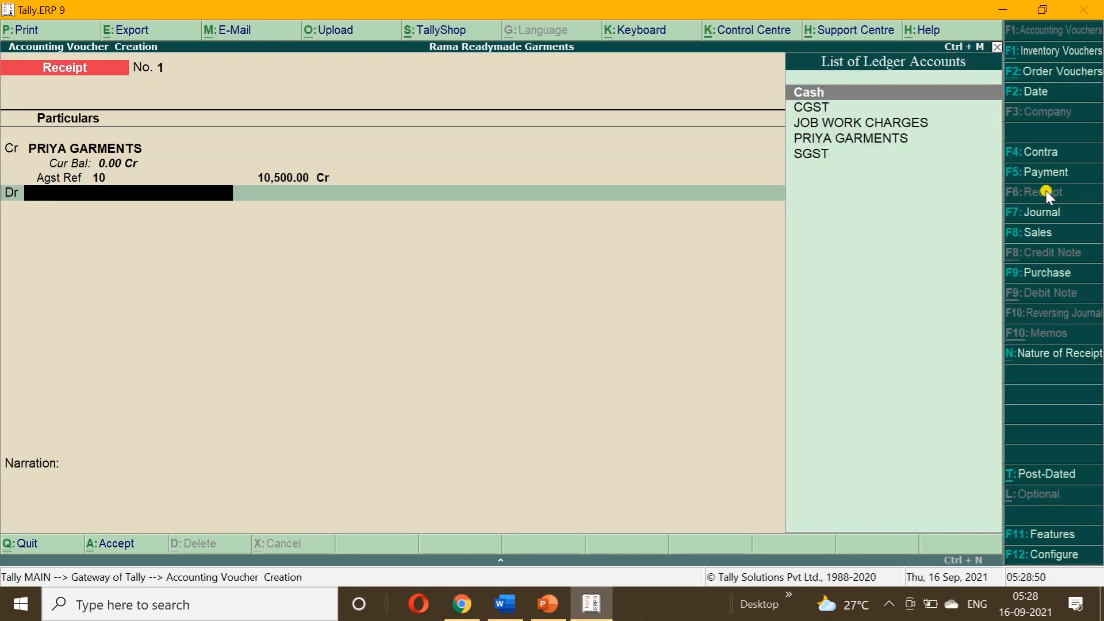
key(Return)
key(Return)
key(Return)
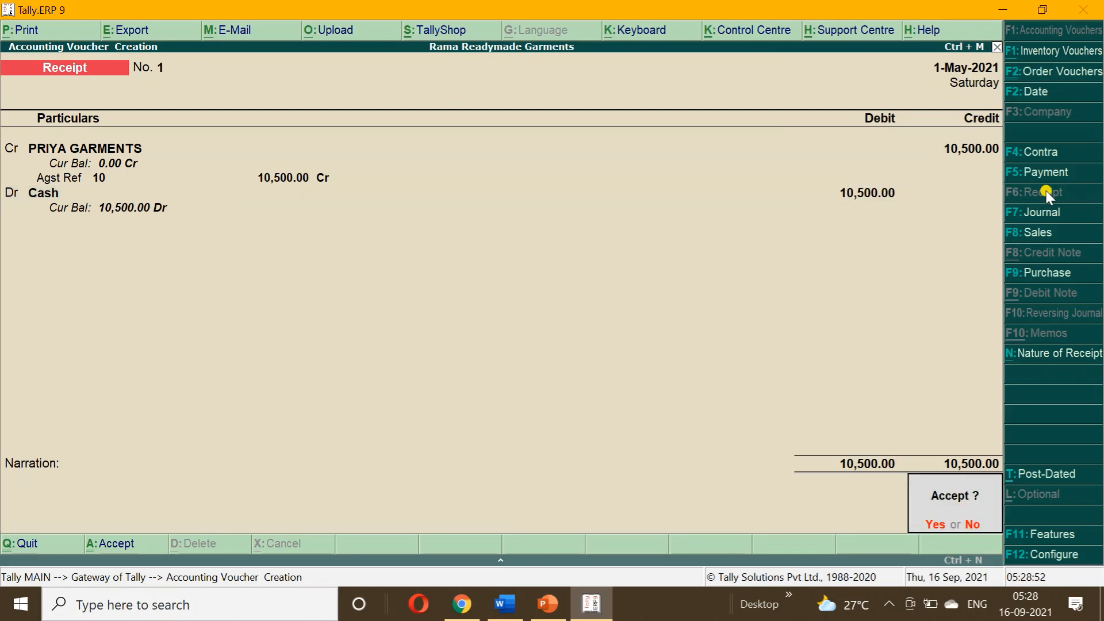
key(Return)
key(Escape)
key(Return)
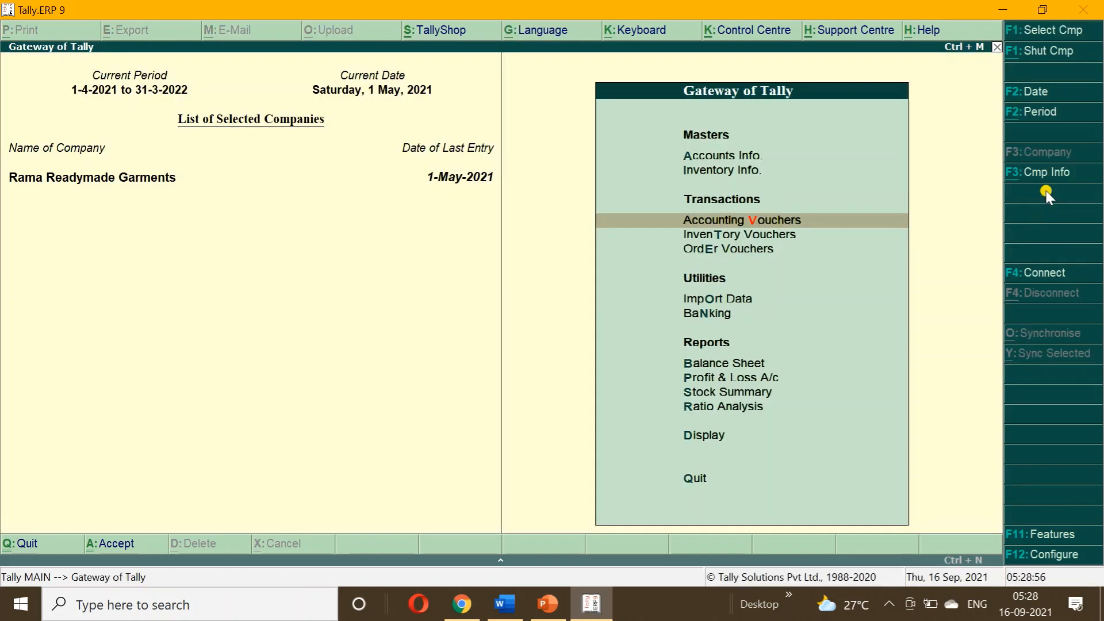
key(b)
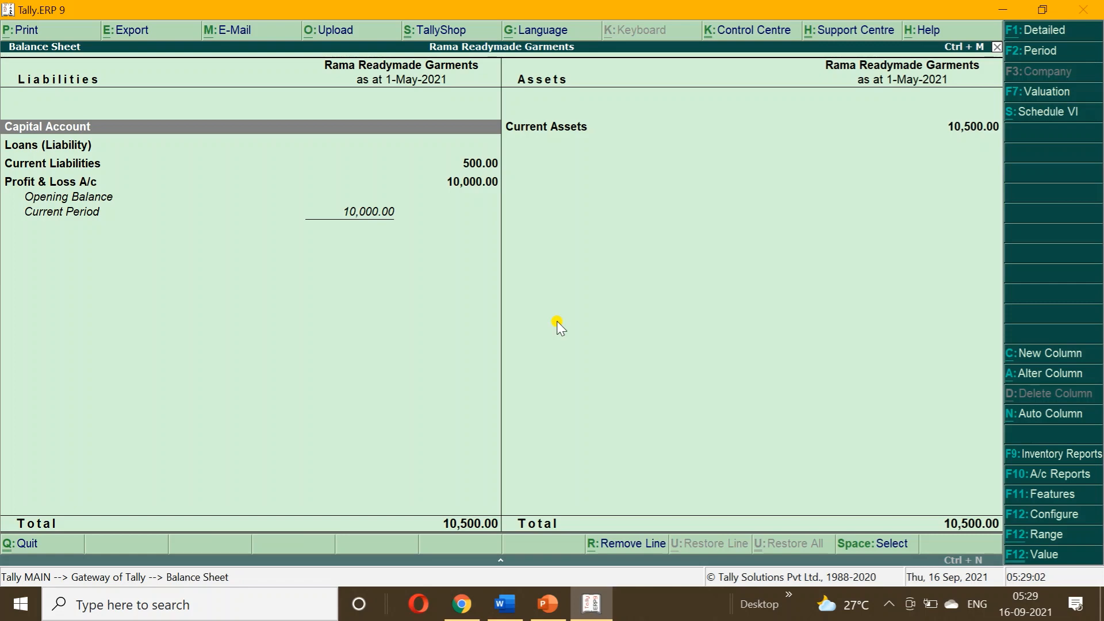
key(alt+F1)
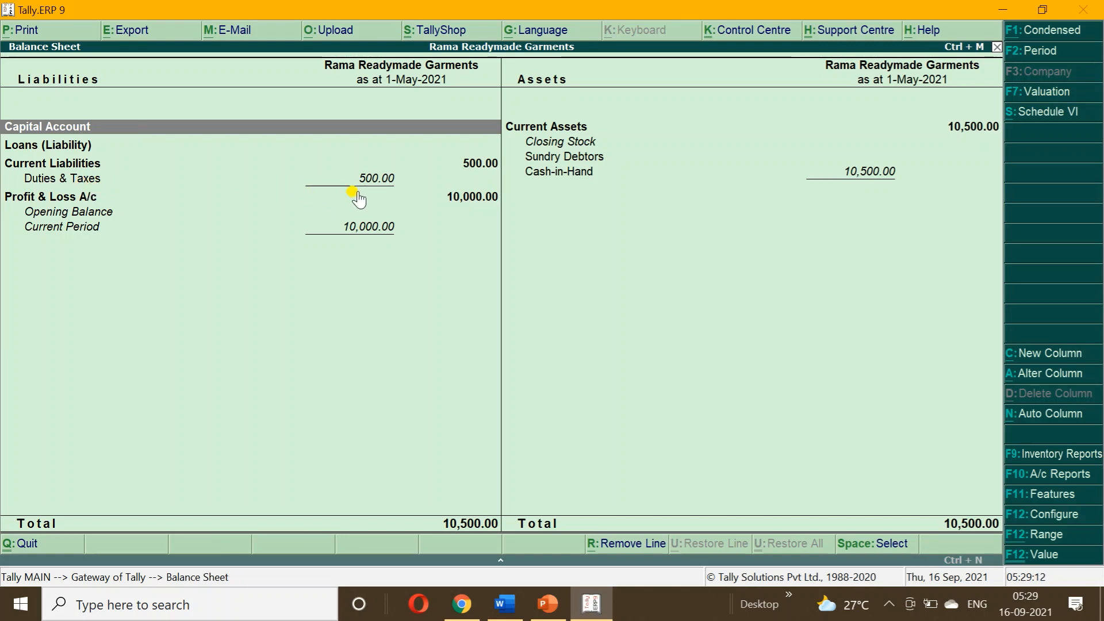
key(Escape)
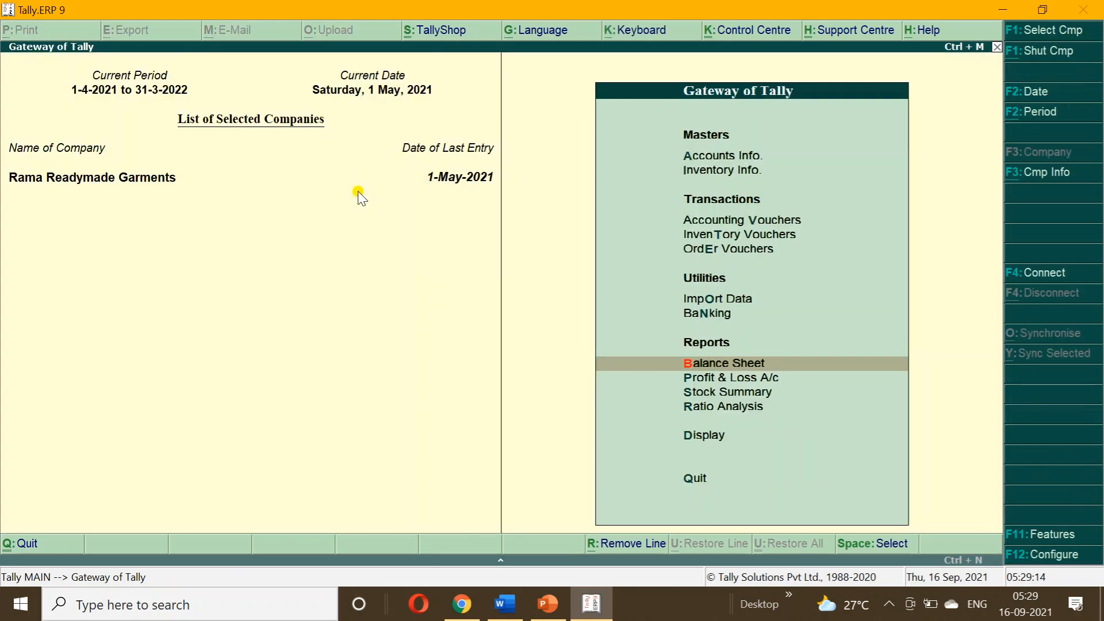
key(Down)
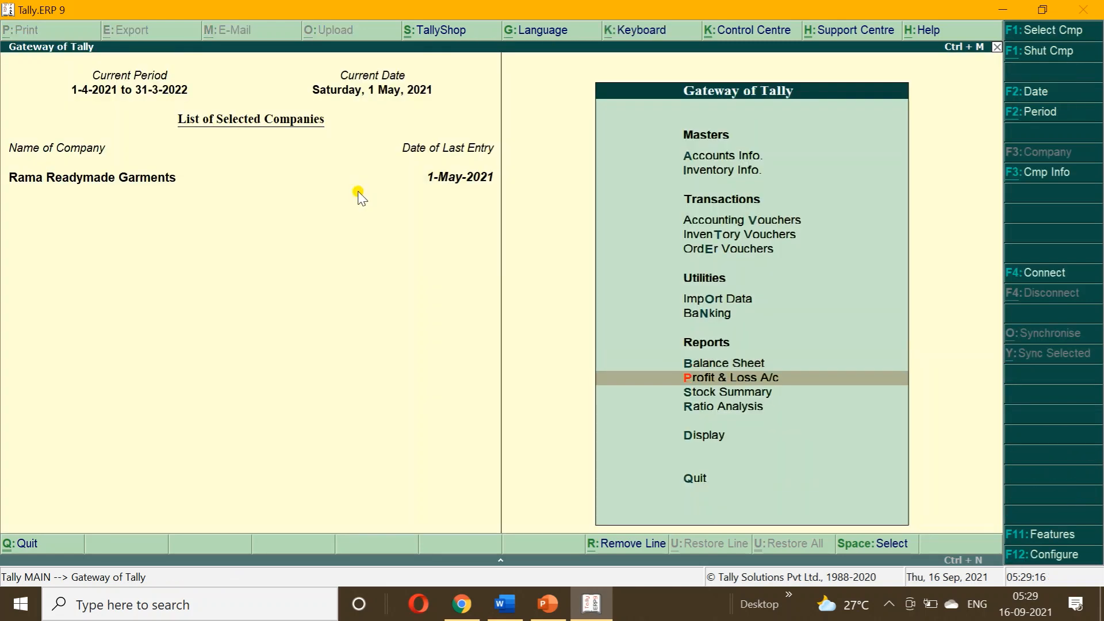
key(Return)
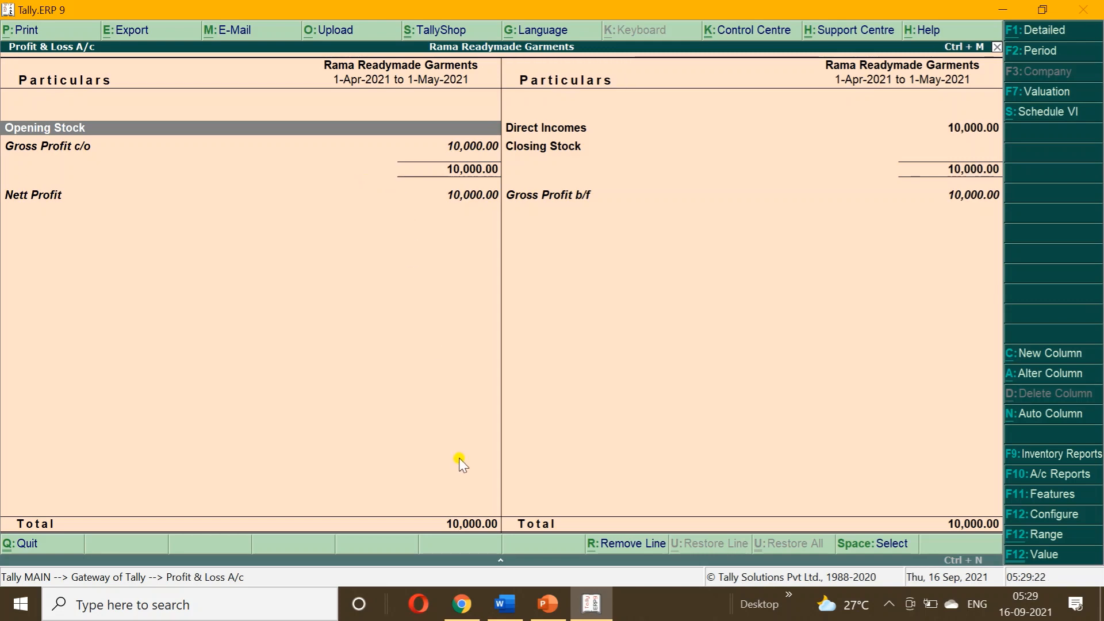
key(Escape)
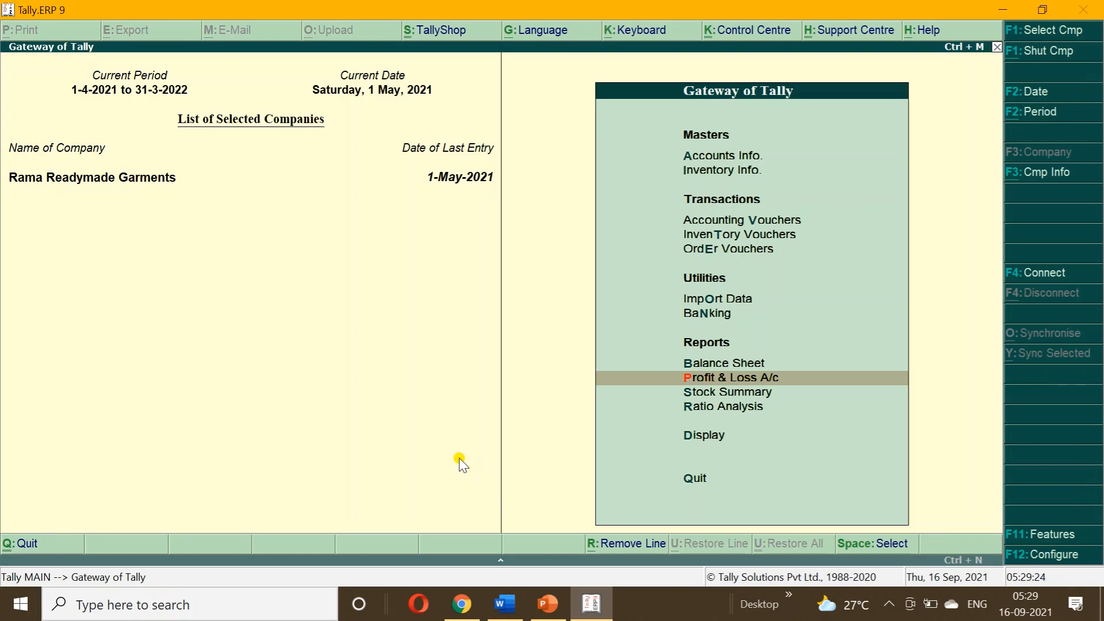
key(d)
key(t)
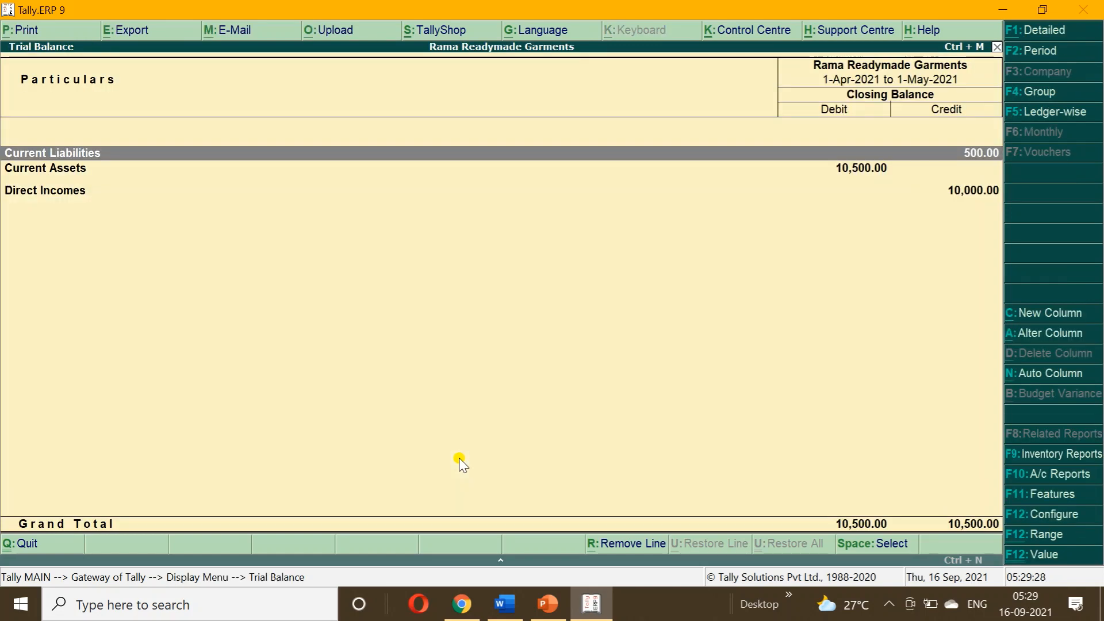
key(Escape)
key(Escape)
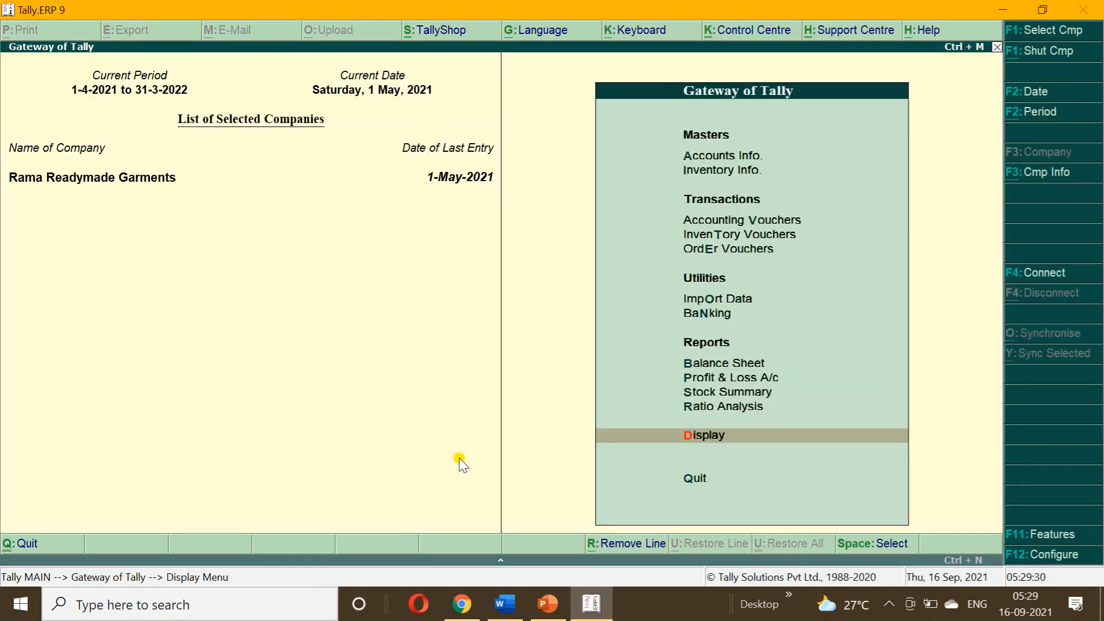
key(Up)
key(Up)
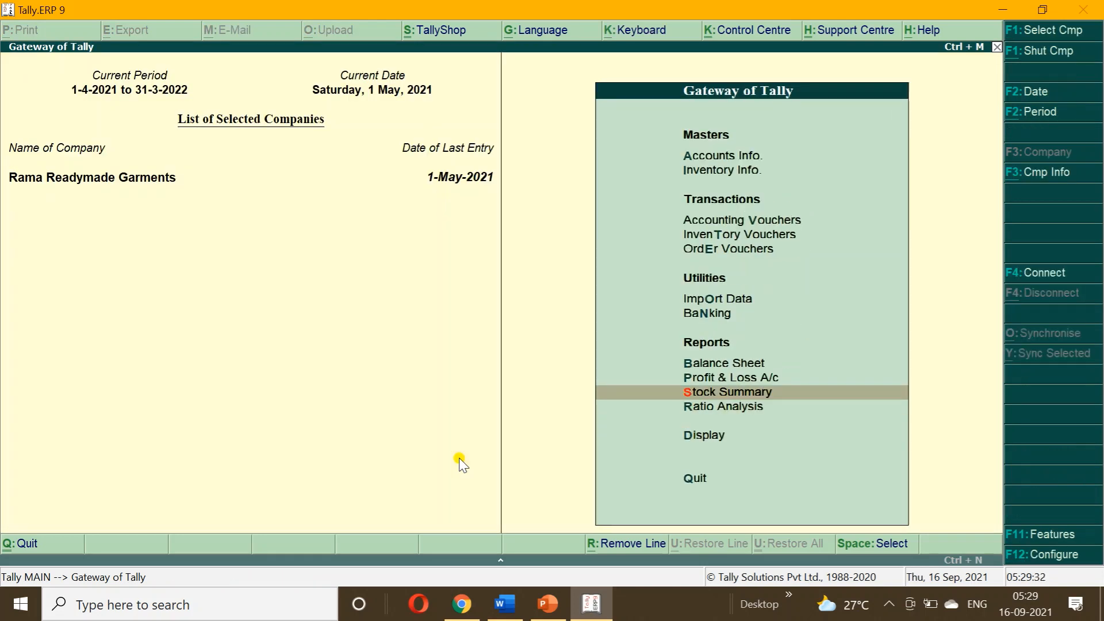
click(552, 613)
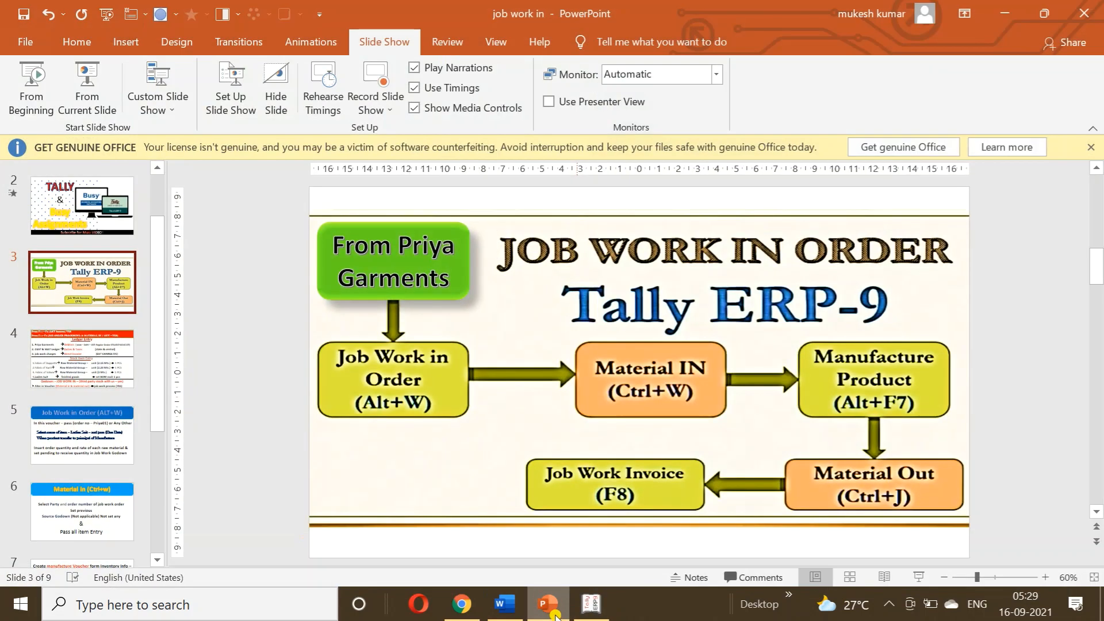
Play the 'Job Work in Order – Tally ERP-9' flowchart full-screen from slide 3.
click(528, 489)
key(alt)
key(c)
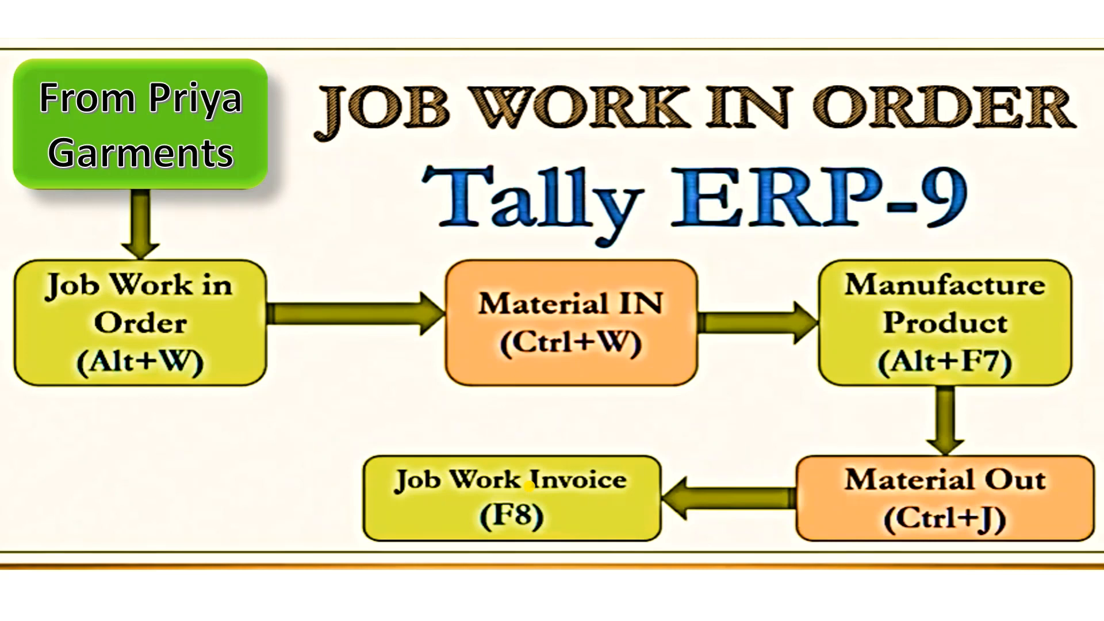